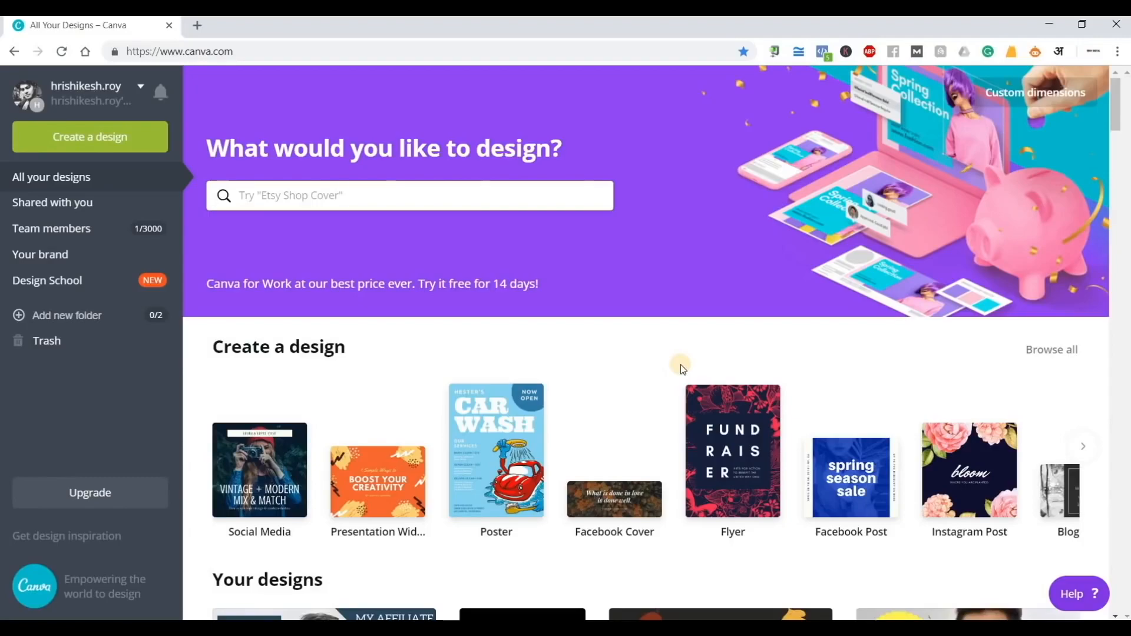
- Switch to the Notepad notes and add the lines "Sign Up..." and "SIZE?" below "Canva.com"
{"action": "left_click", "coordinate": [407, 628]}
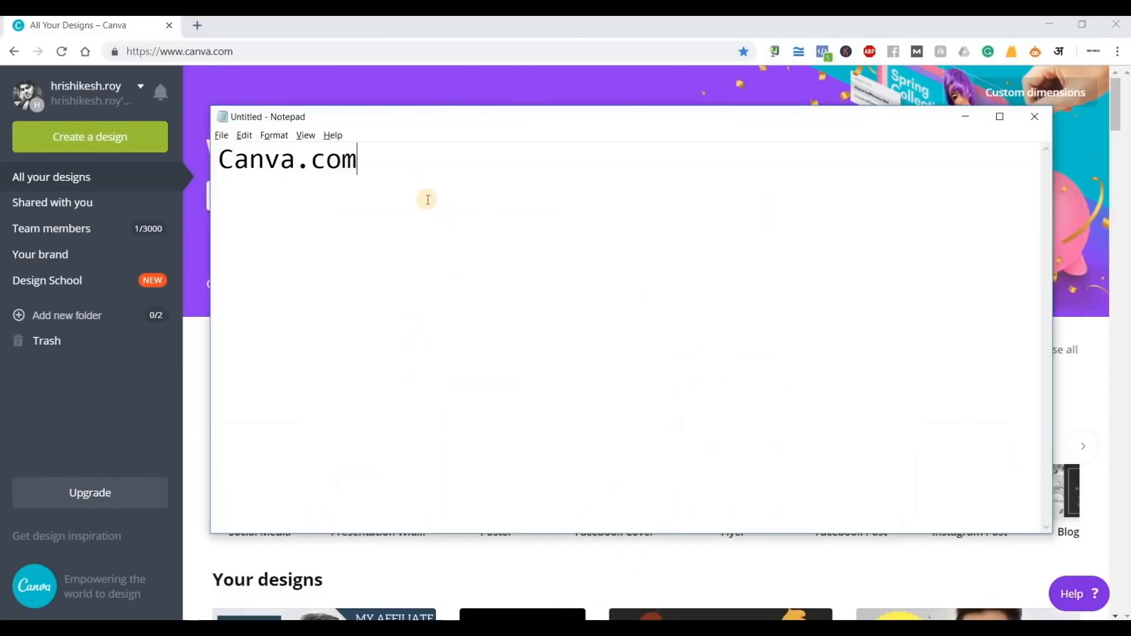
{"action": "key", "text": "ctrl+a"}
{"action": "left_click", "coordinate": [523, 218]}
{"action": "key", "text": "Return"}
{"action": "key", "text": "Return"}
{"action": "type", "text": "Sign"}
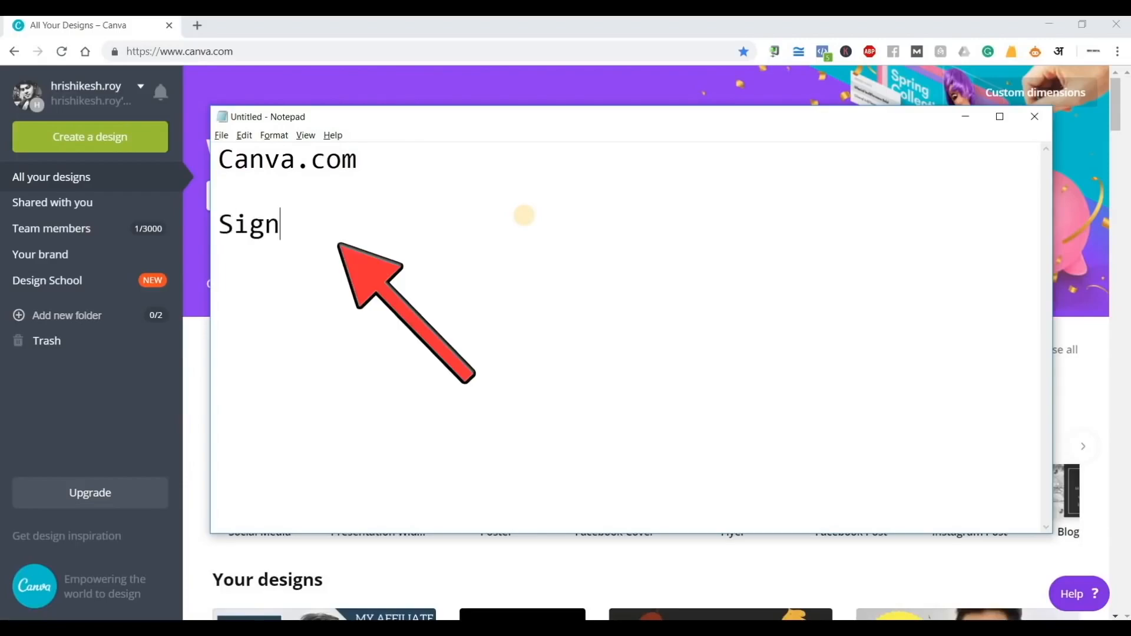
{"action": "type", "text": " Up..."}
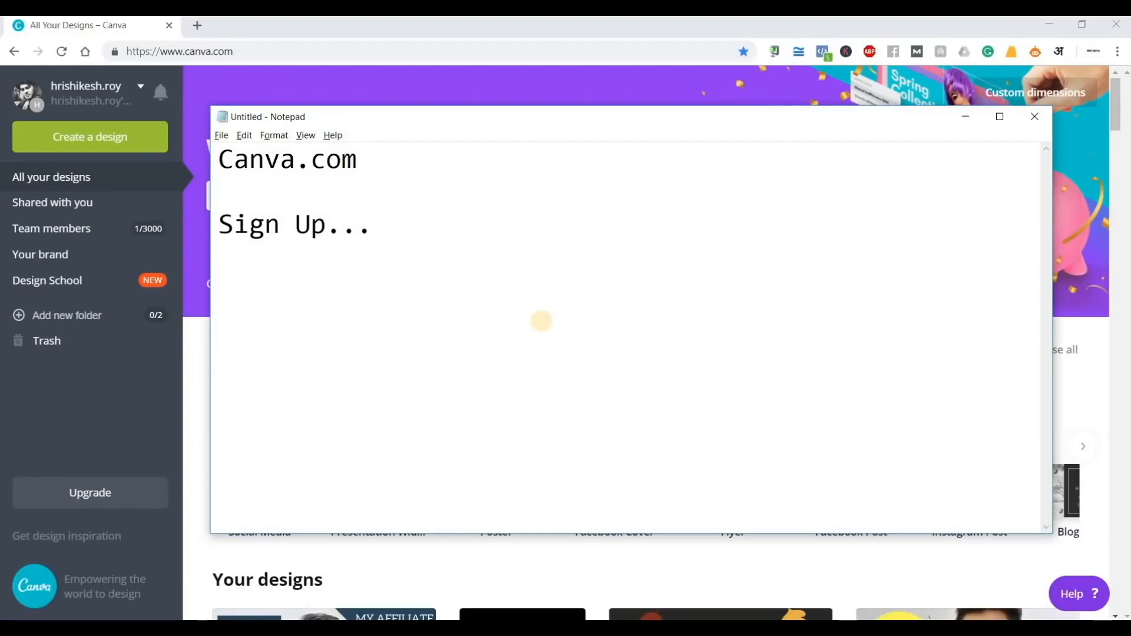
{"action": "type", "text": "SIZE"}
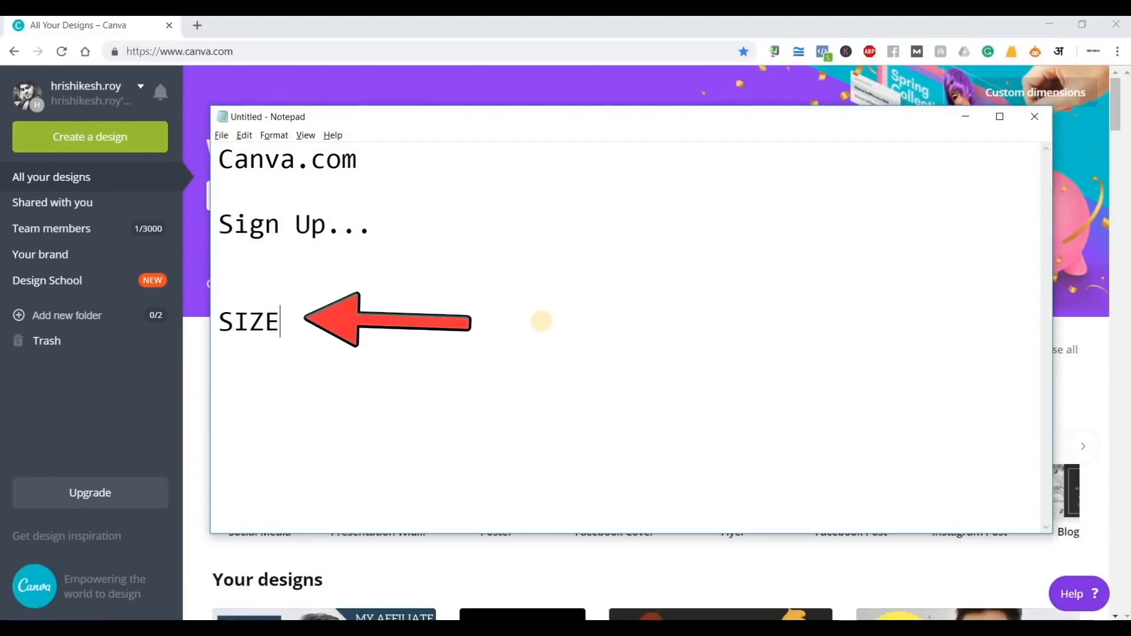
{"action": "type", "text": "?"}
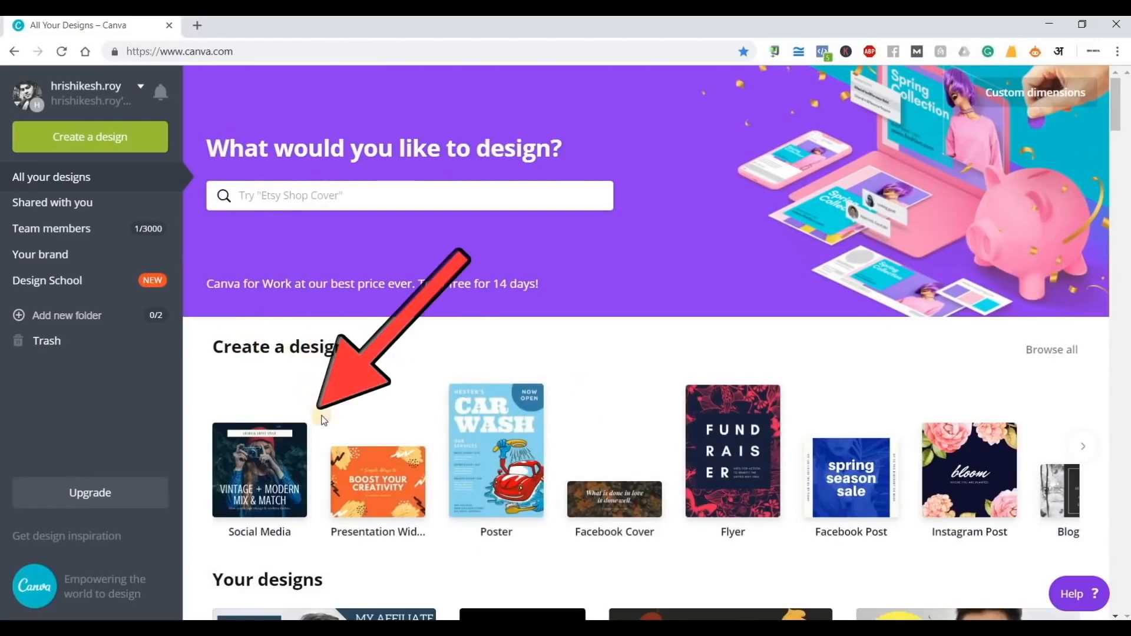
- Look through the design types and their preset sizes under Create a design on the Canva home page
{"action": "scroll", "coordinate": [234, 427], "scroll_direction": "down", "scroll_amount": 1}
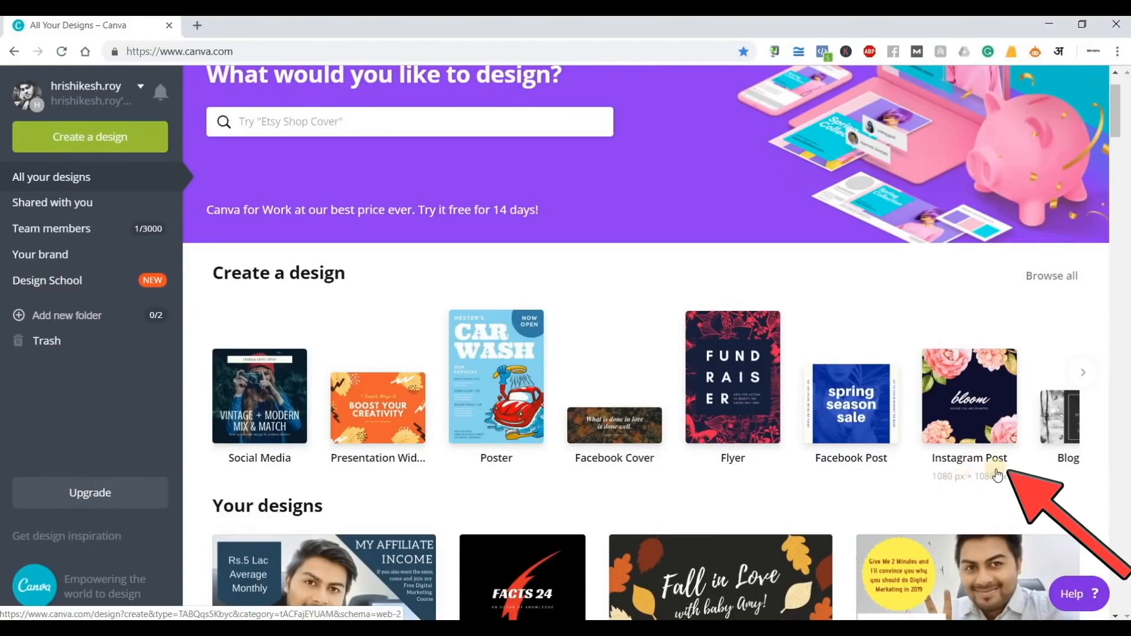
{"action": "left_click", "coordinate": [1079, 376]}
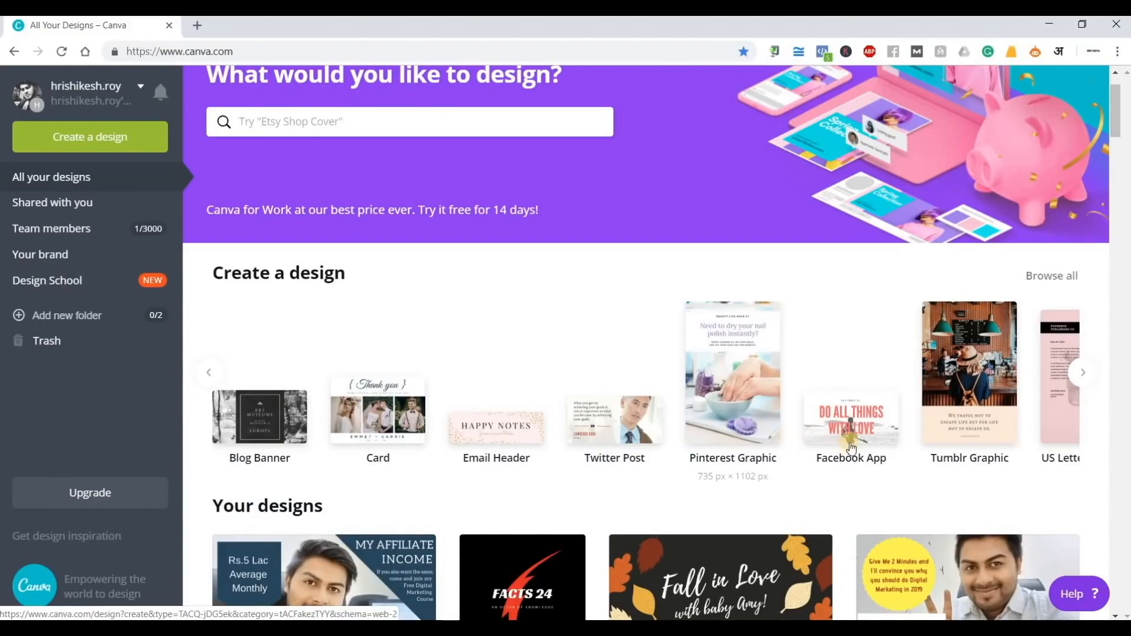
{"action": "left_click", "coordinate": [1080, 373]}
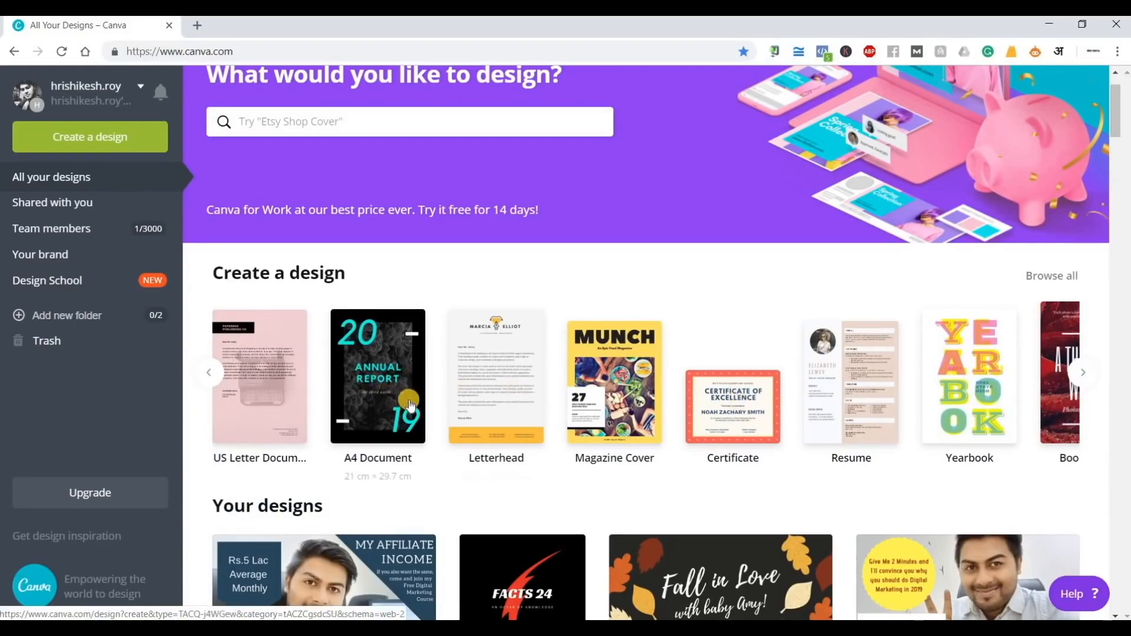
{"action": "left_click", "coordinate": [1082, 380]}
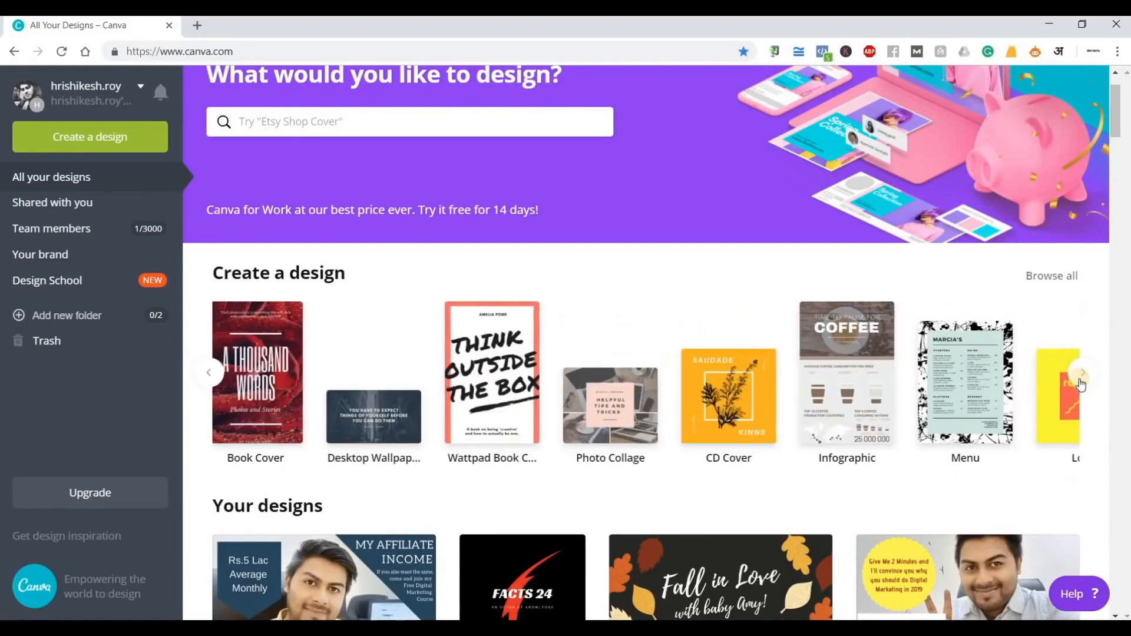
{"action": "left_click", "coordinate": [1081, 380]}
{"action": "left_click", "coordinate": [1082, 380]}
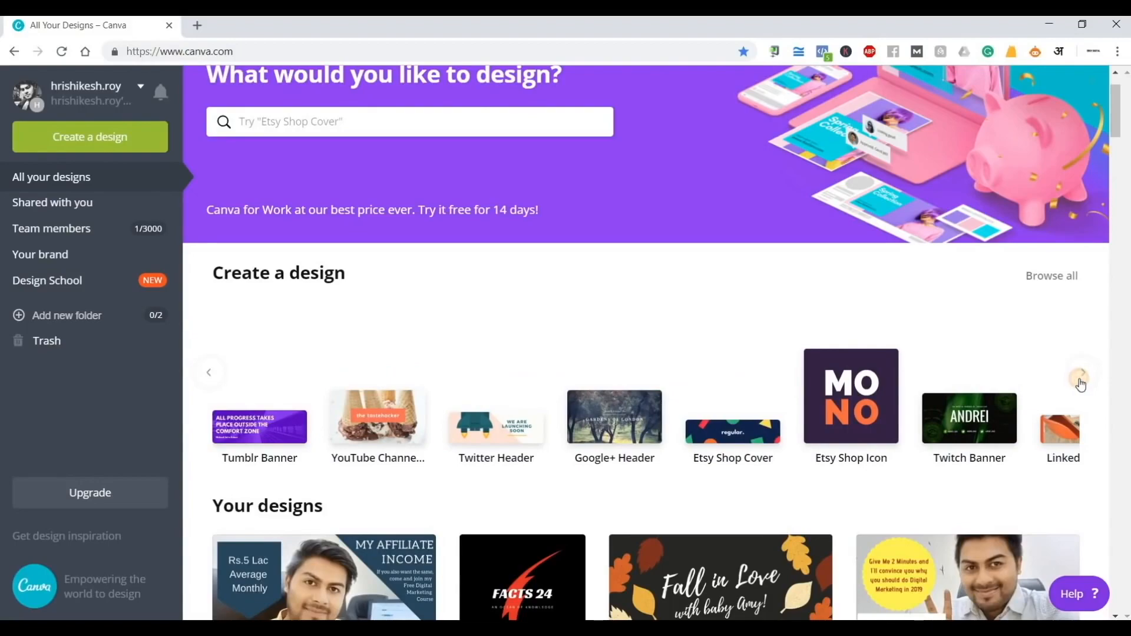
{"action": "left_click", "coordinate": [1081, 380]}
{"action": "left_click", "coordinate": [1082, 380]}
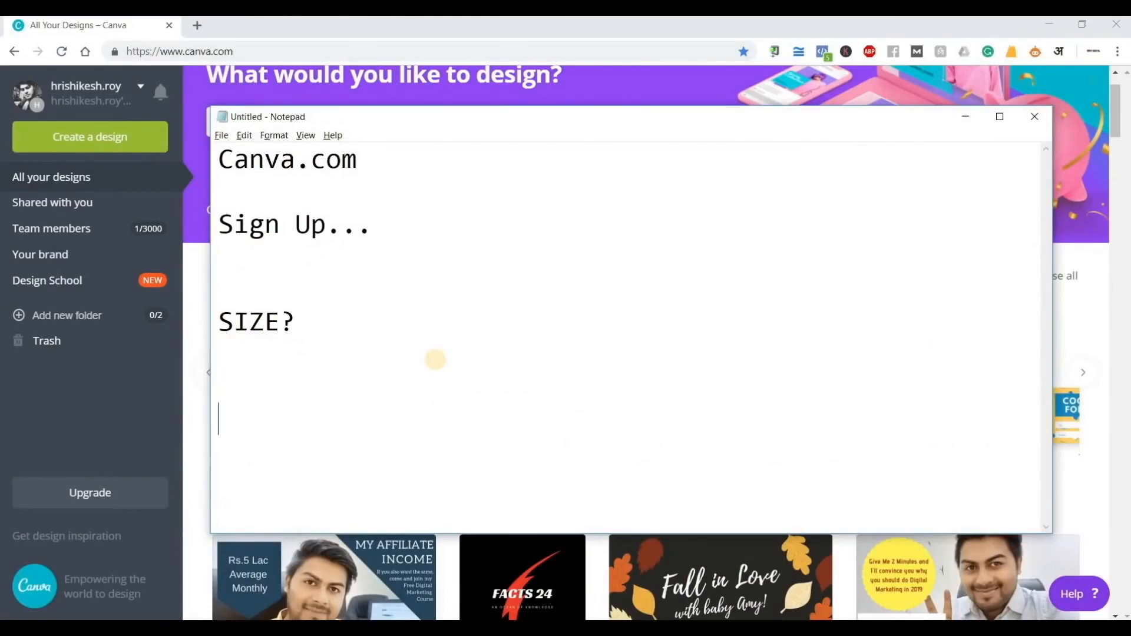
- Add the line "LOGO" at the end of the Notepad notes
{"action": "type", "text": "LOGO"}
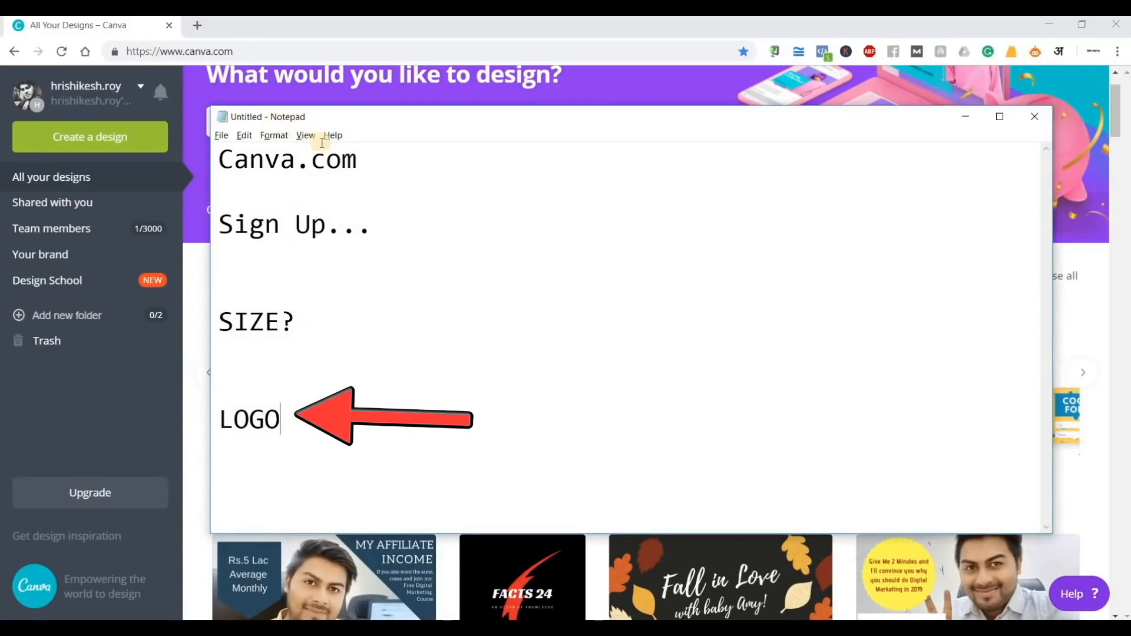
- Switch to the browser and open the Google home page in a new tab
{"action": "left_click", "coordinate": [197, 26]}
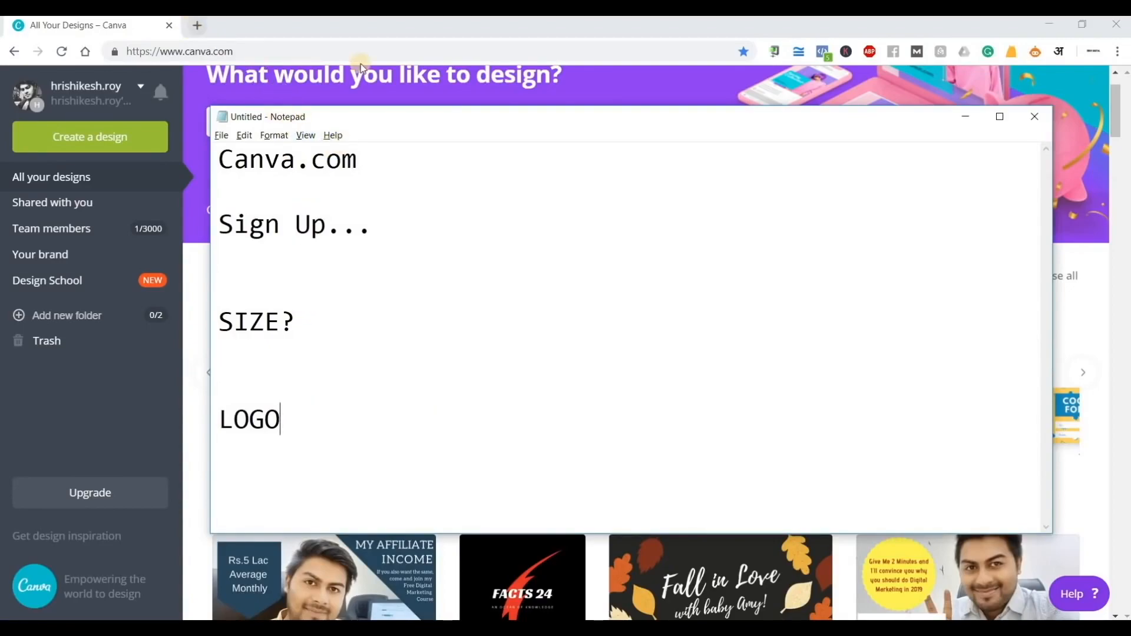
{"action": "type", "text": "Google"}
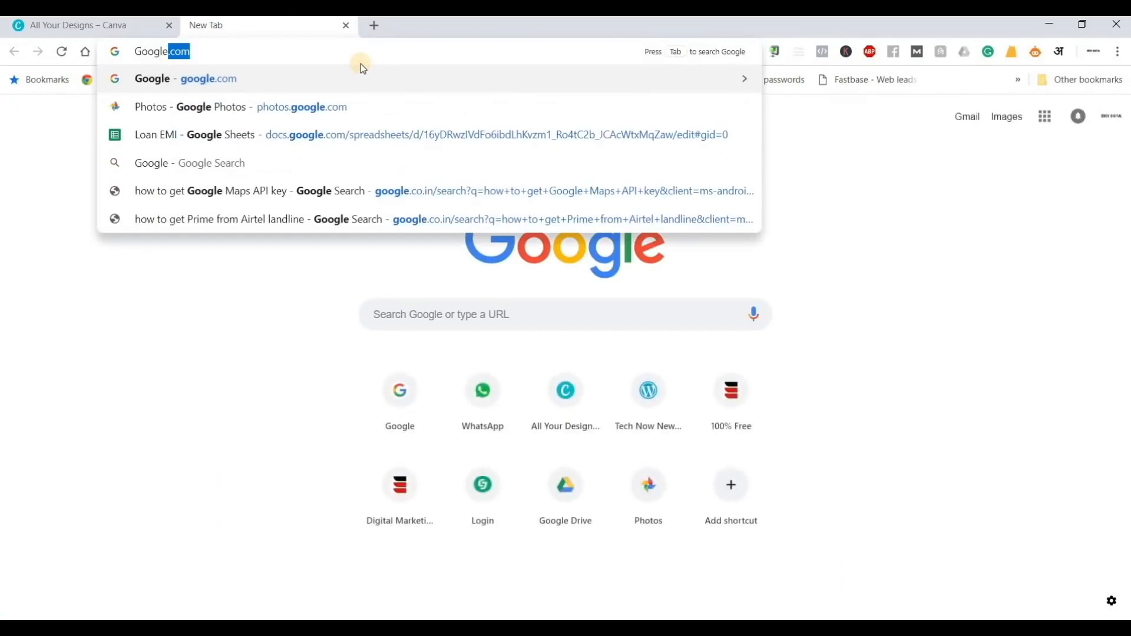
{"action": "key", "text": "Return"}
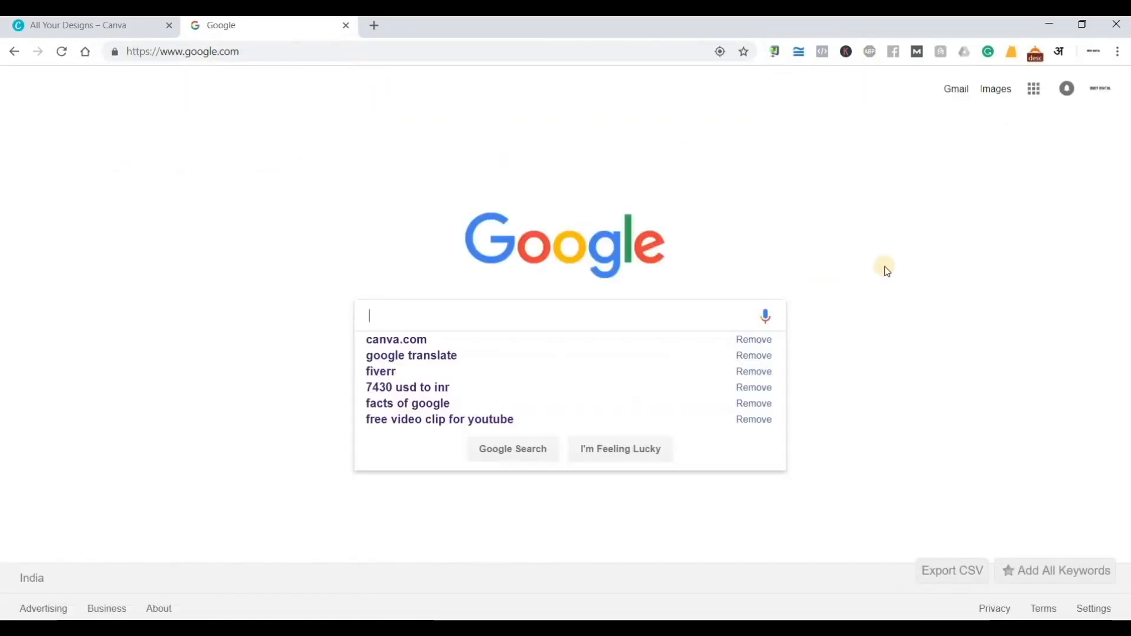
- Search Google for "i need a logo" and look through the listed logo makers and design services
{"action": "type", "text": "ine"}
{"action": "key", "text": "BackSpace"}
{"action": "key", "text": "BackSpace"}
{"action": "key", "text": "BackSpace"}
{"action": "type", "text": "i need"}
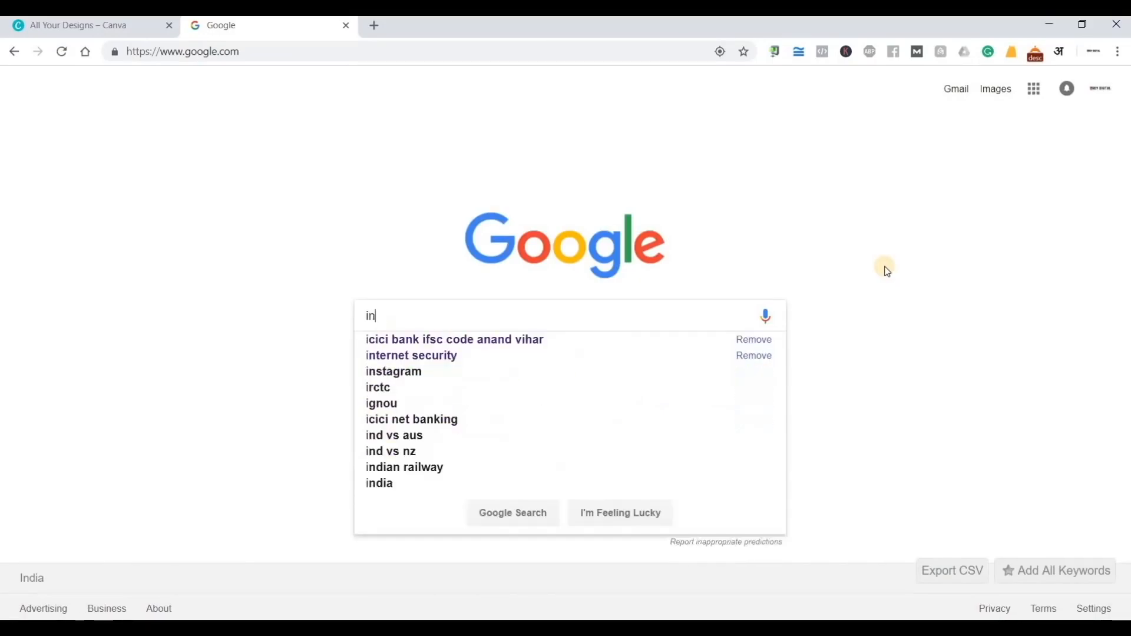
{"action": "type", "text": " a logo"}
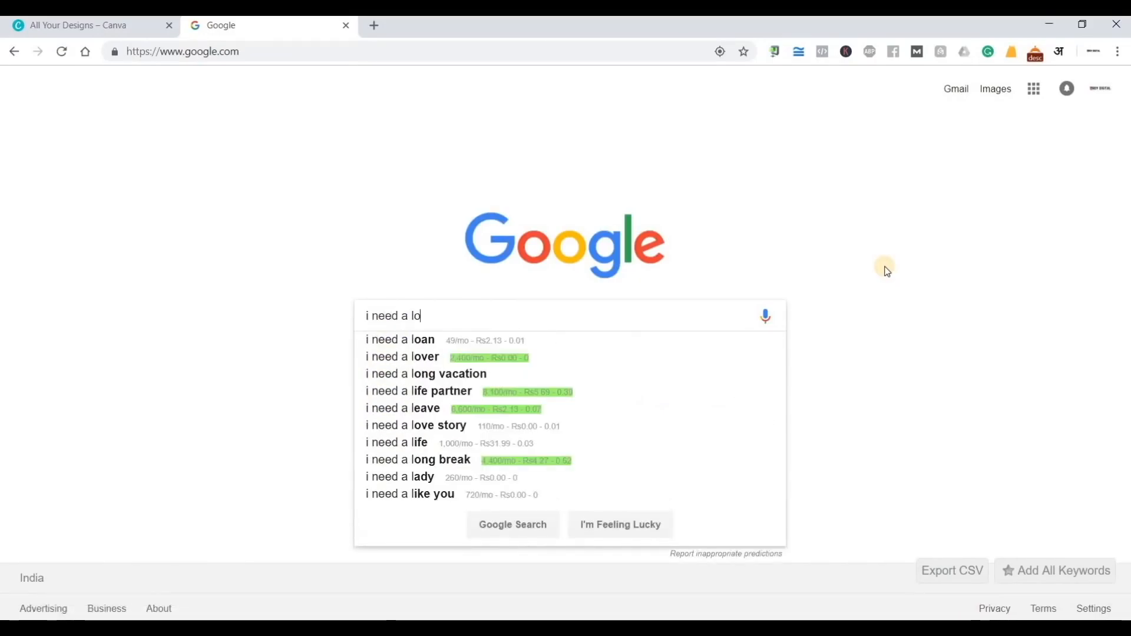
{"action": "key", "text": "Return"}
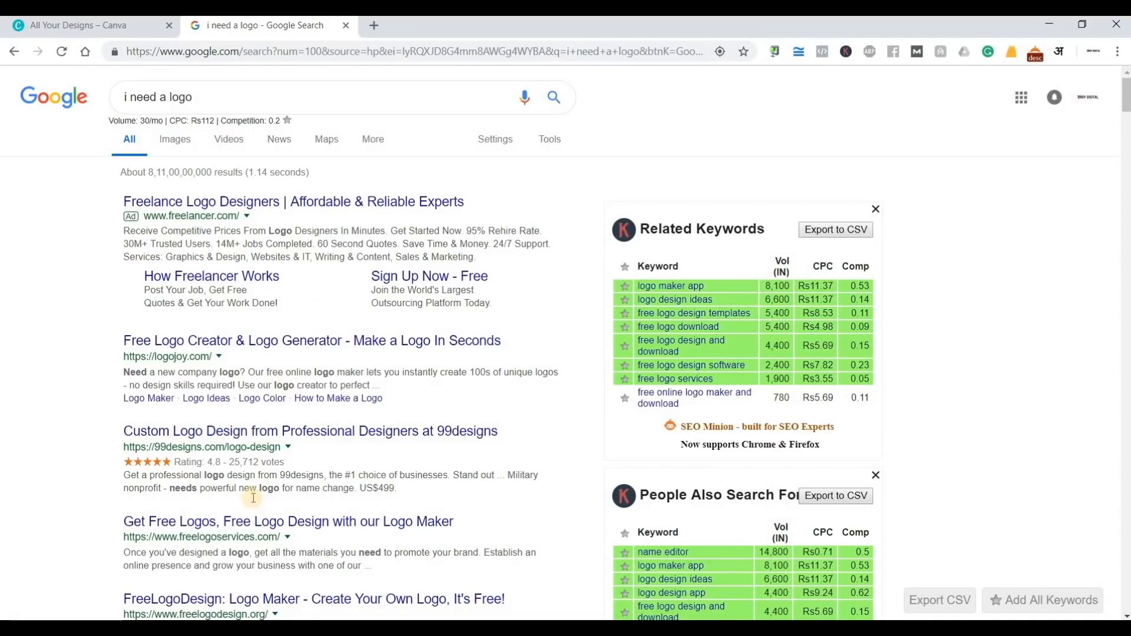
{"action": "scroll", "coordinate": [253, 507], "scroll_direction": "down", "scroll_amount": 2}
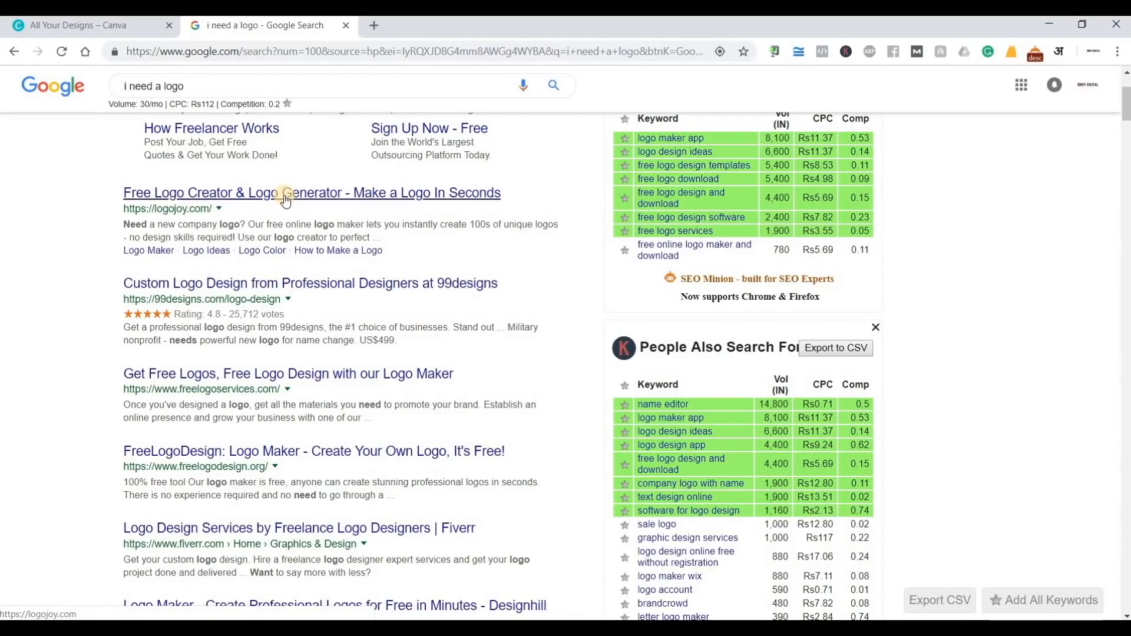
{"action": "scroll", "coordinate": [287, 224], "scroll_direction": "down", "scroll_amount": 3}
{"action": "scroll", "coordinate": [413, 318], "scroll_direction": "down", "scroll_amount": 1}
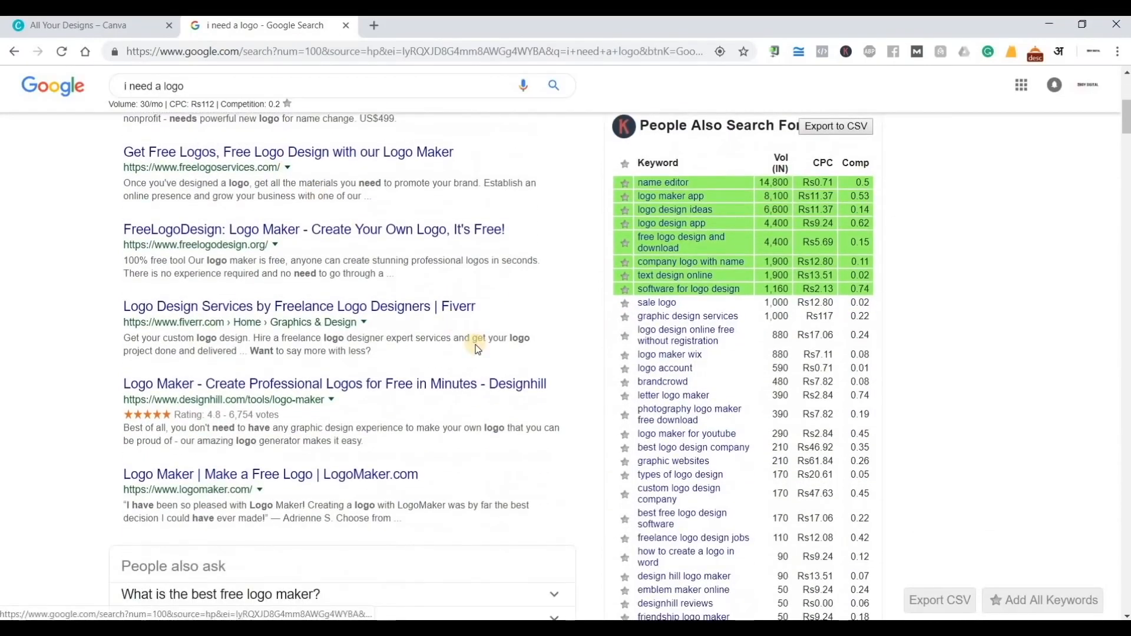
{"action": "scroll", "coordinate": [497, 348], "scroll_direction": "down", "scroll_amount": 6}
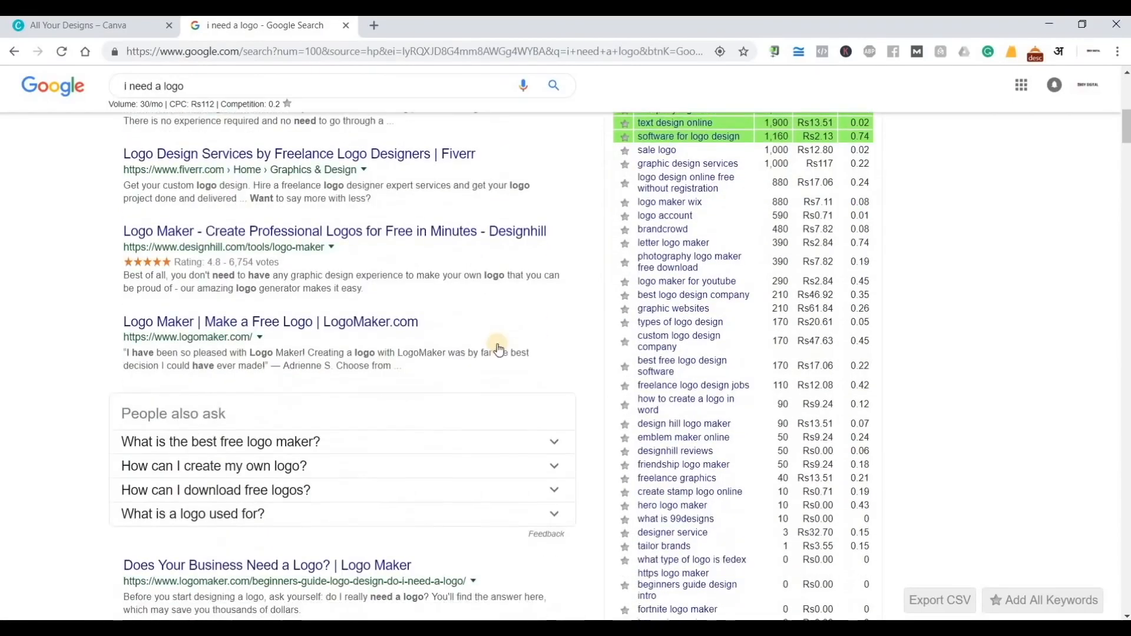
{"action": "scroll", "coordinate": [496, 347], "scroll_direction": "up", "scroll_amount": 13}
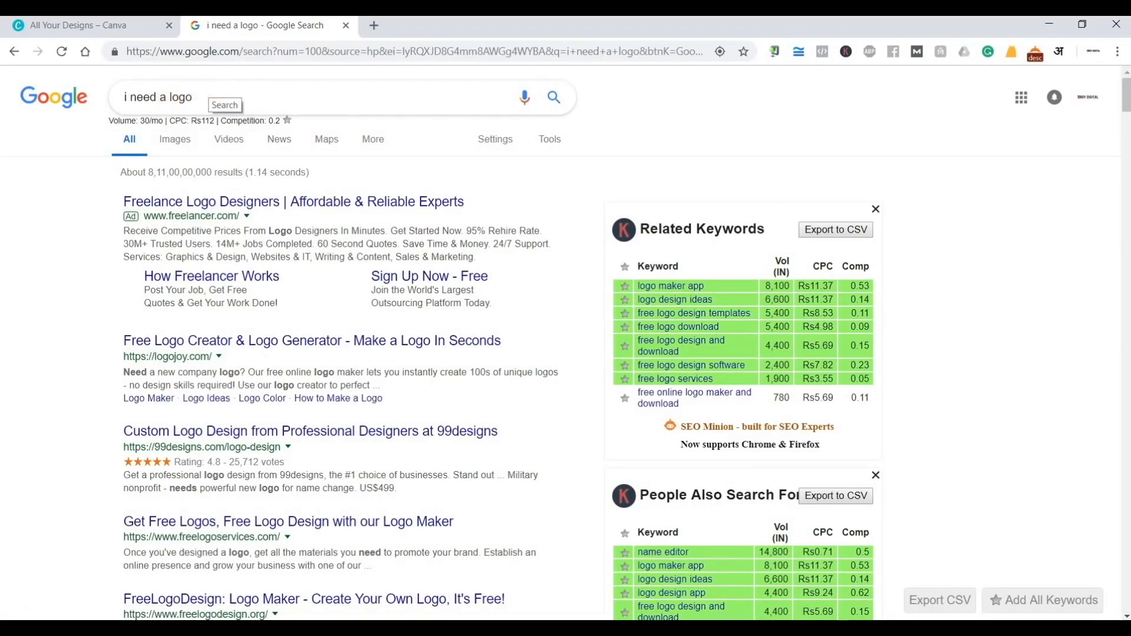
- Search Google for "brand logo" and show the image results
{"action": "triple_click", "coordinate": [170, 98]}
{"action": "type", "text": "brand logo"}
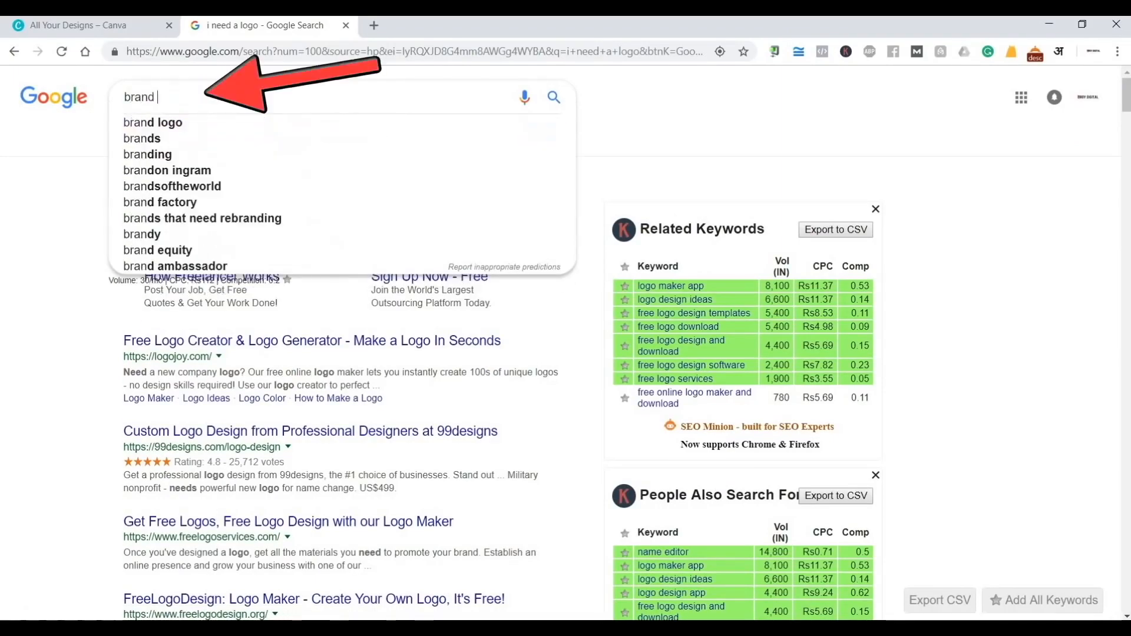
{"action": "key", "text": "Return"}
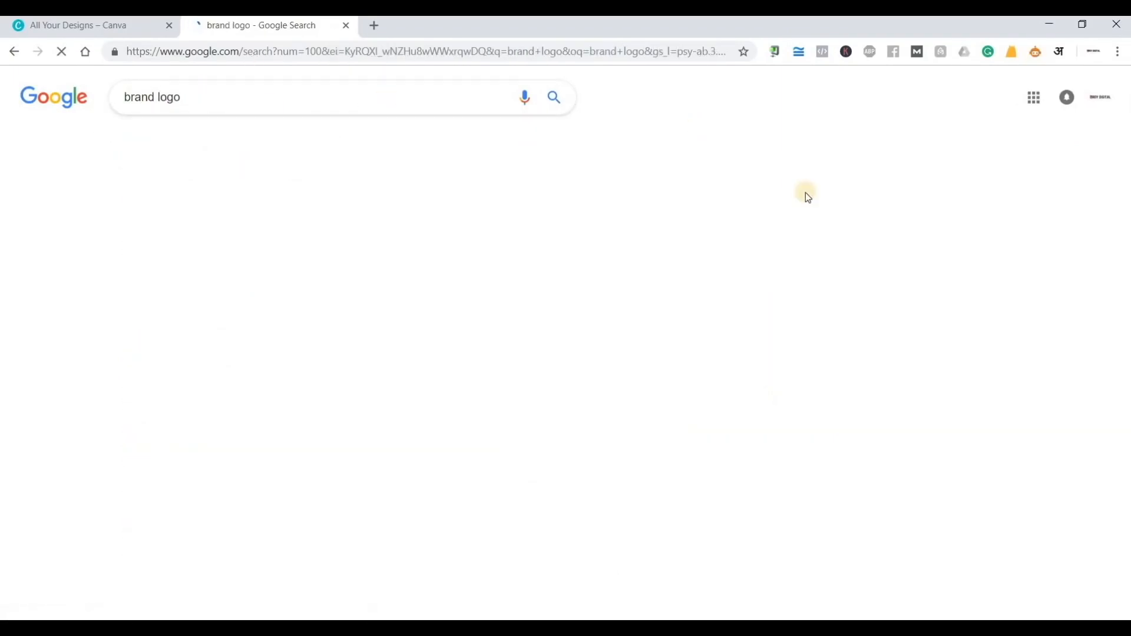
{"action": "left_click", "coordinate": [176, 141]}
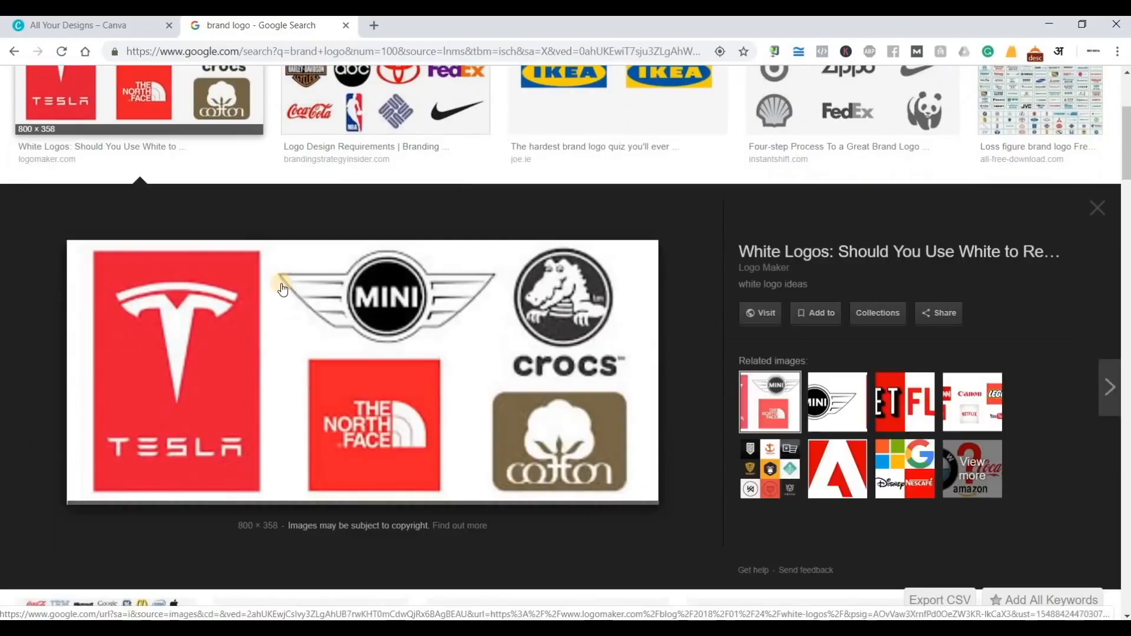
- Preview the white logos image, then its related Mini and Tesla, Netflix, and red and white logo images
{"action": "left_click", "coordinate": [147, 291]}
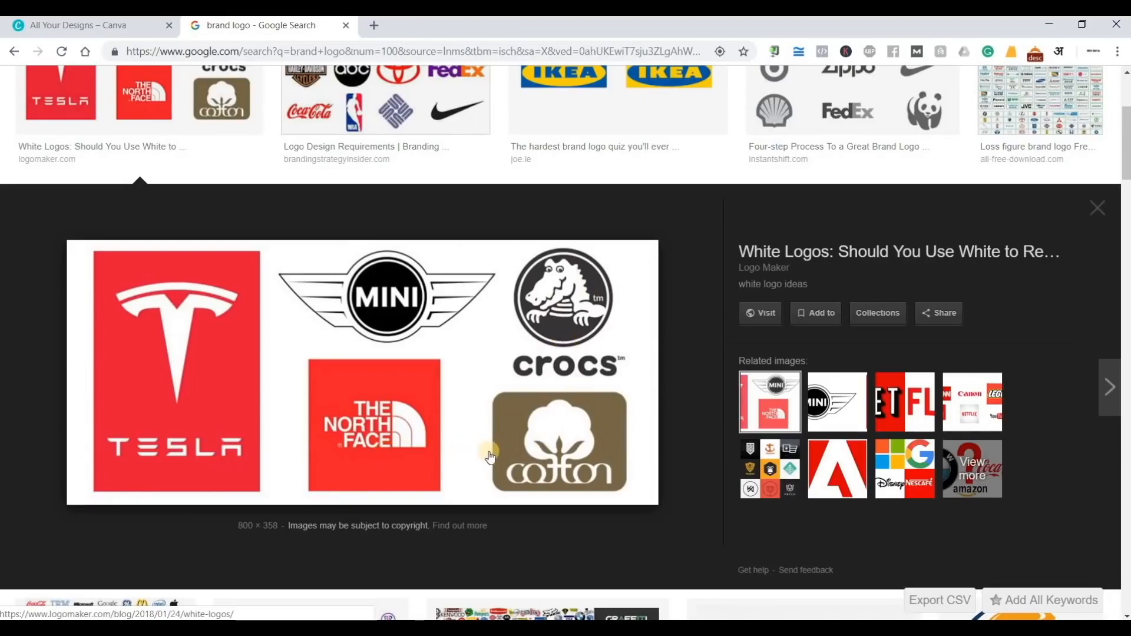
{"action": "left_click", "coordinate": [849, 404]}
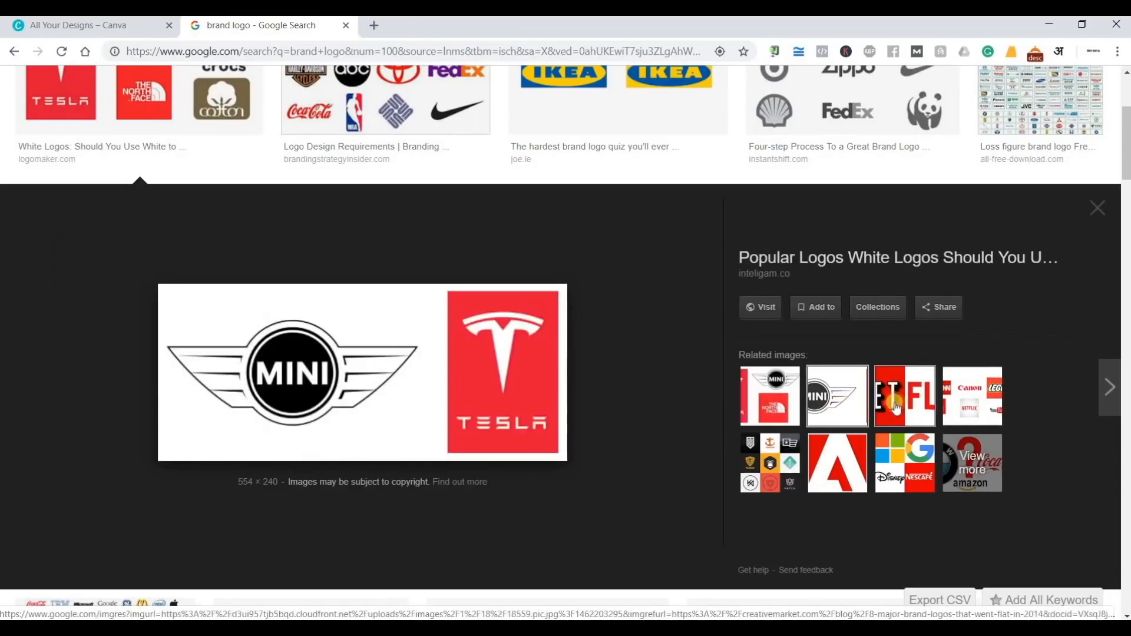
{"action": "left_click", "coordinate": [871, 406]}
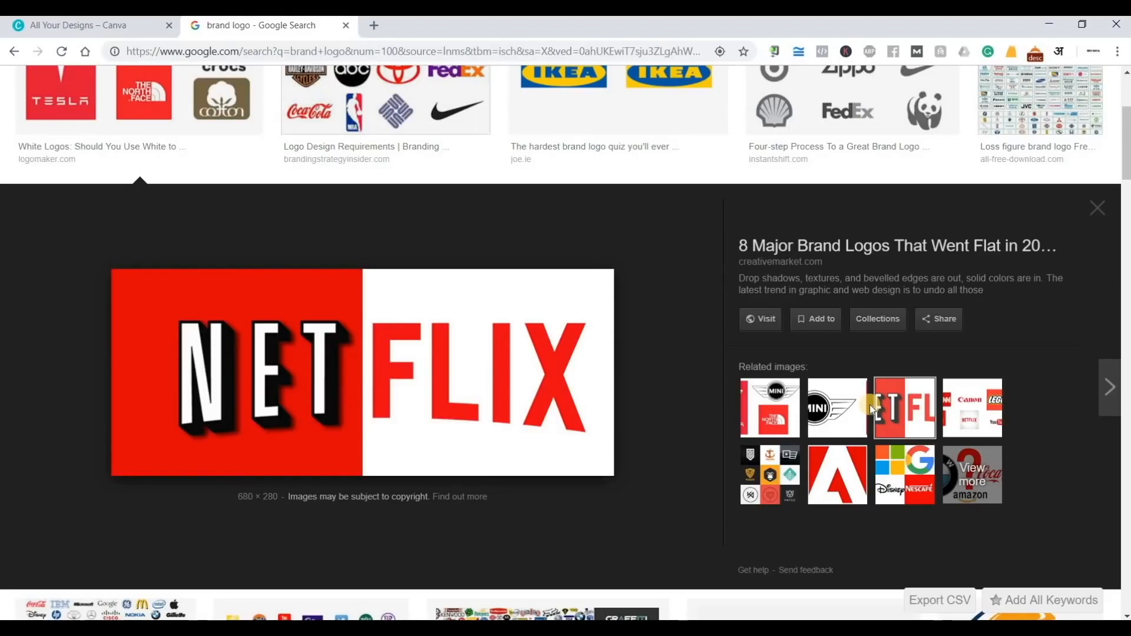
{"action": "left_click", "coordinate": [995, 424]}
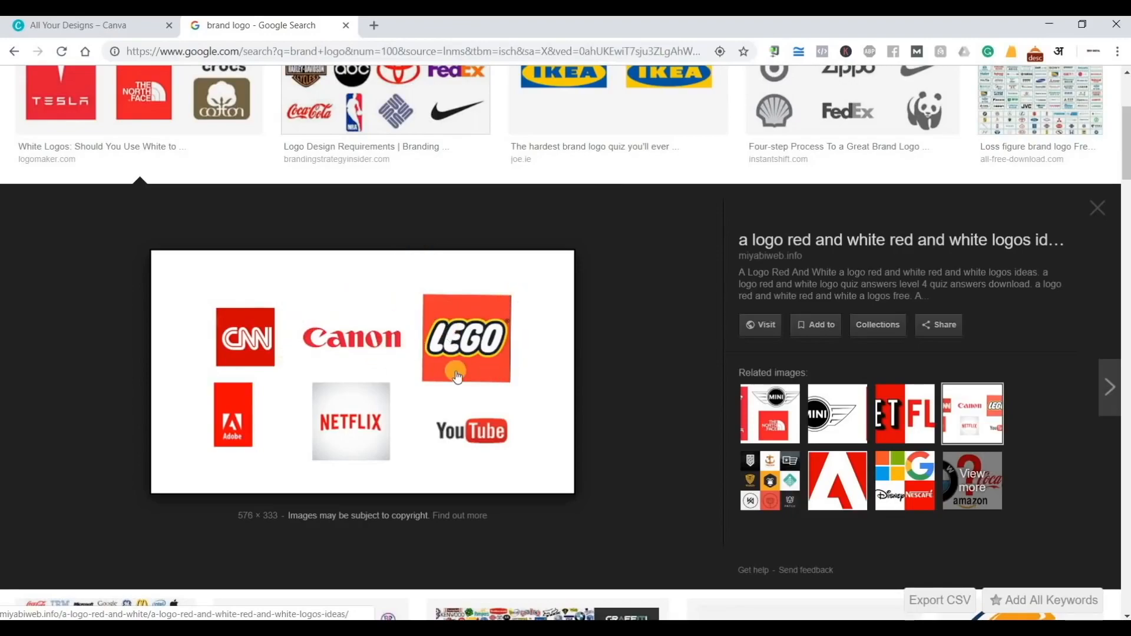
- Search the images for "google logo"
{"action": "scroll", "coordinate": [224, 85], "scroll_direction": "up", "scroll_amount": 4}
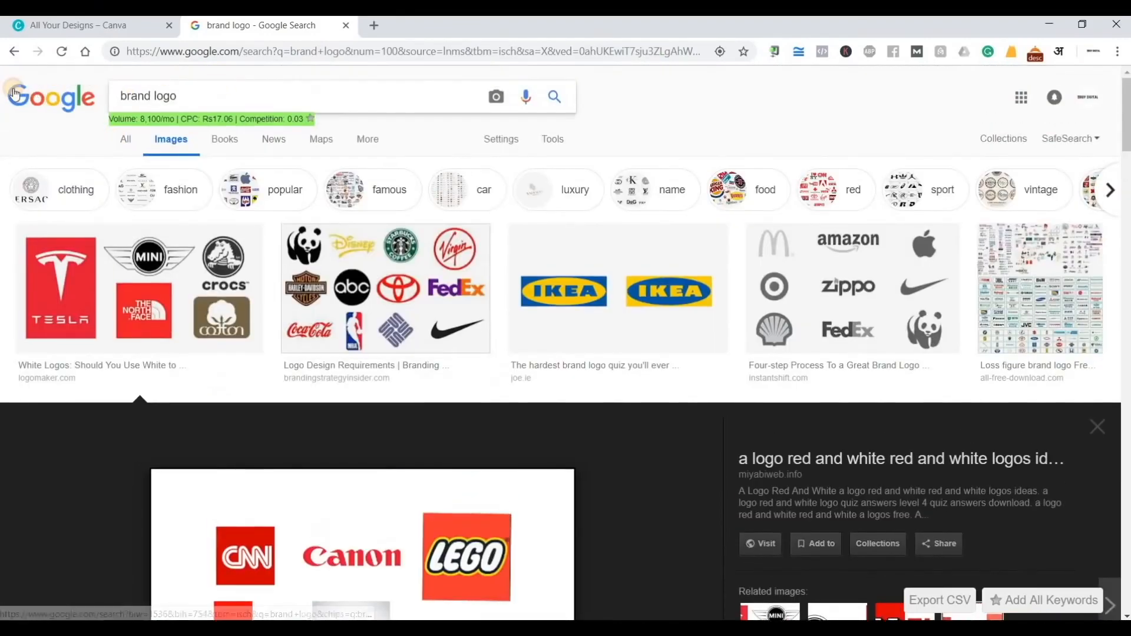
{"action": "triple_click", "coordinate": [224, 88]}
{"action": "type", "text": "google logo"}
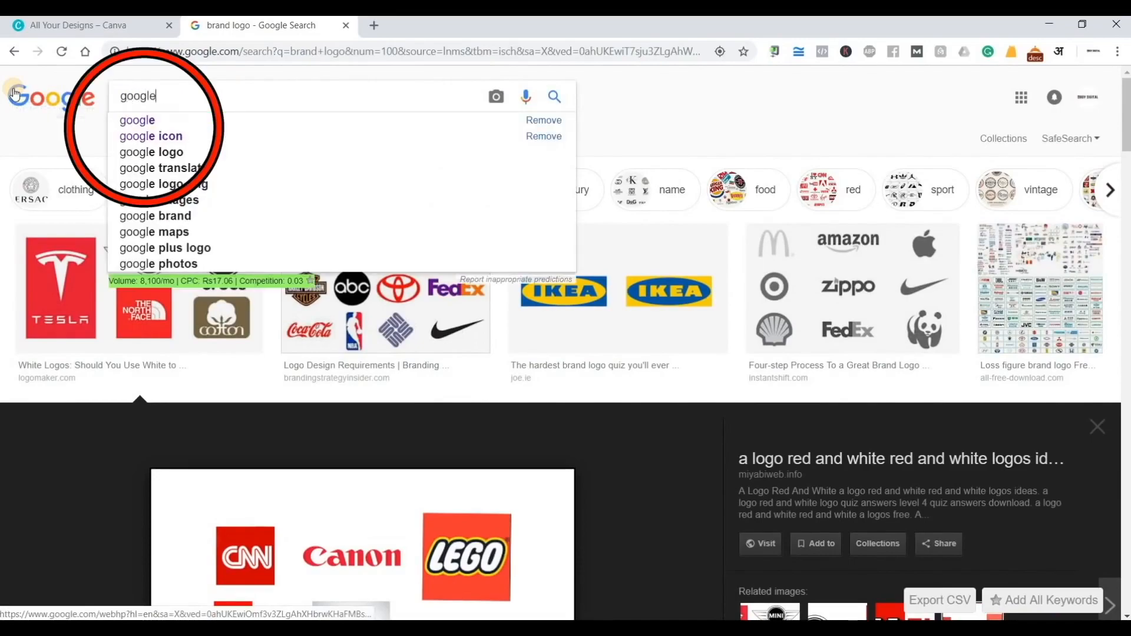
{"action": "key", "text": "Return"}
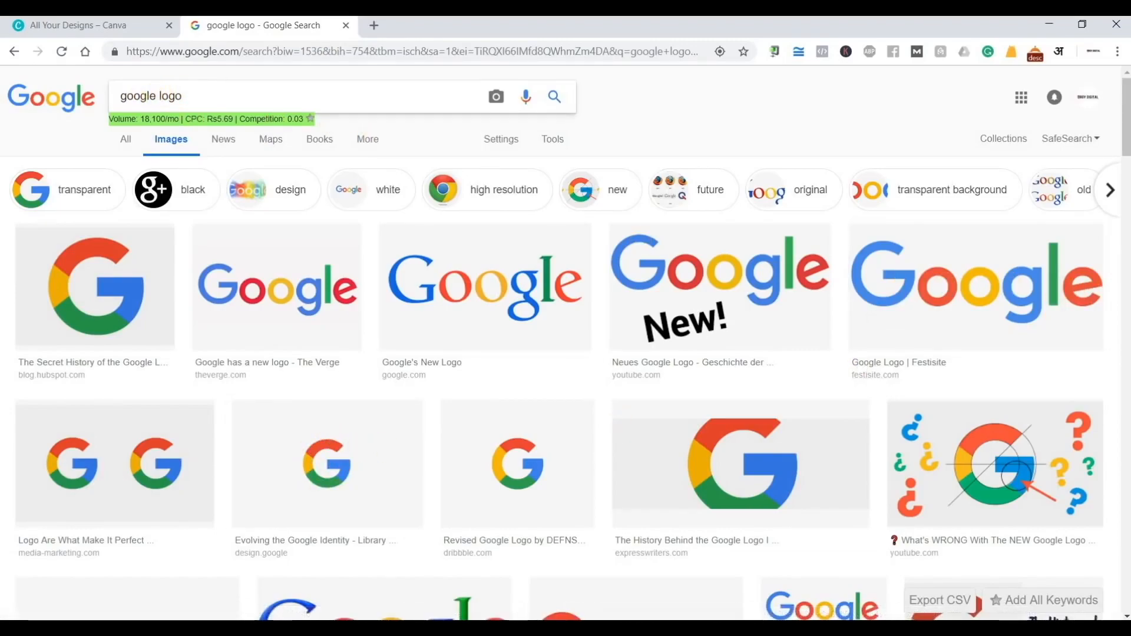
- Change the image search to "flipkart logo" and run it
{"action": "double_click", "coordinate": [136, 95]}
{"action": "type", "text": "flipkart"}
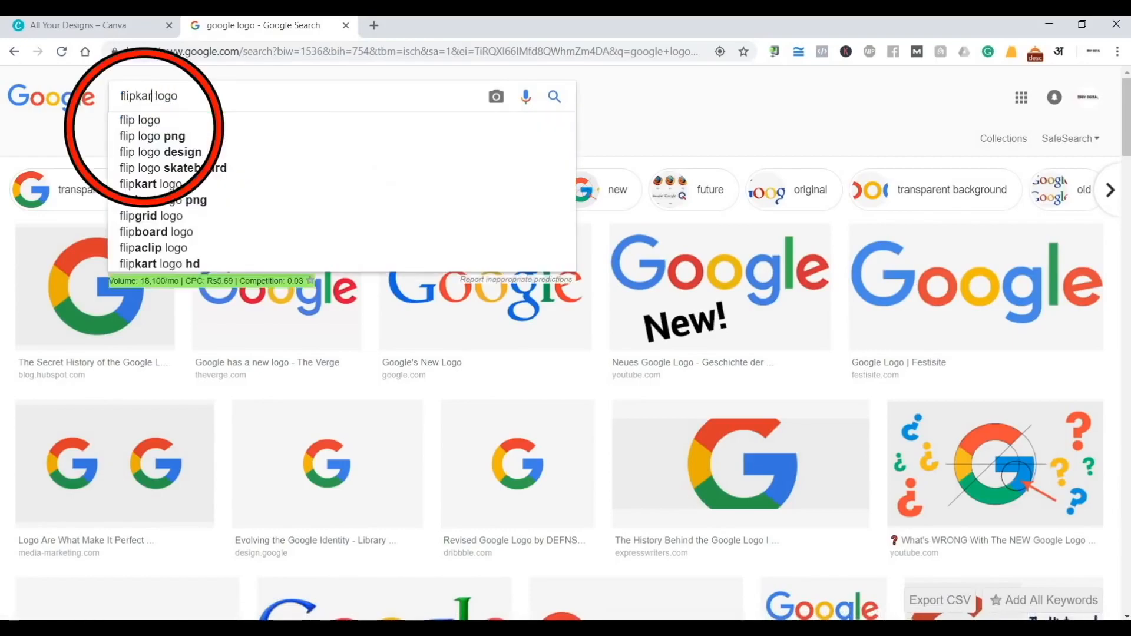
{"action": "key", "text": "Return"}
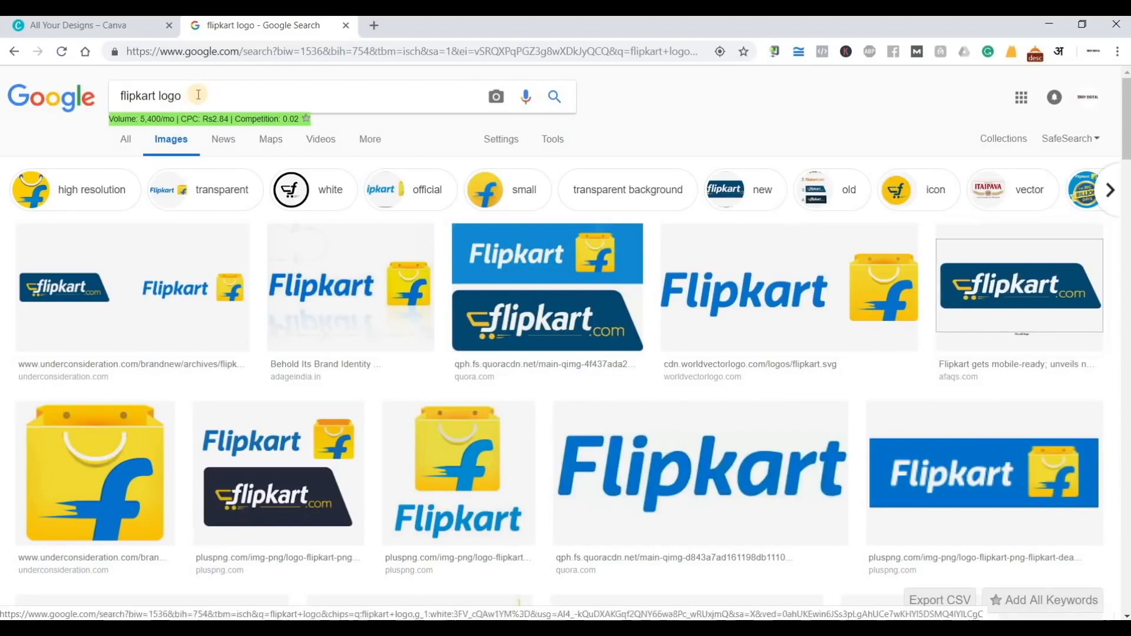
- Change the image search to "amazon logo" and look through the results
{"action": "double_click", "coordinate": [142, 96]}
{"action": "type", "text": "amazong"}
{"action": "key", "text": "BackSpace"}
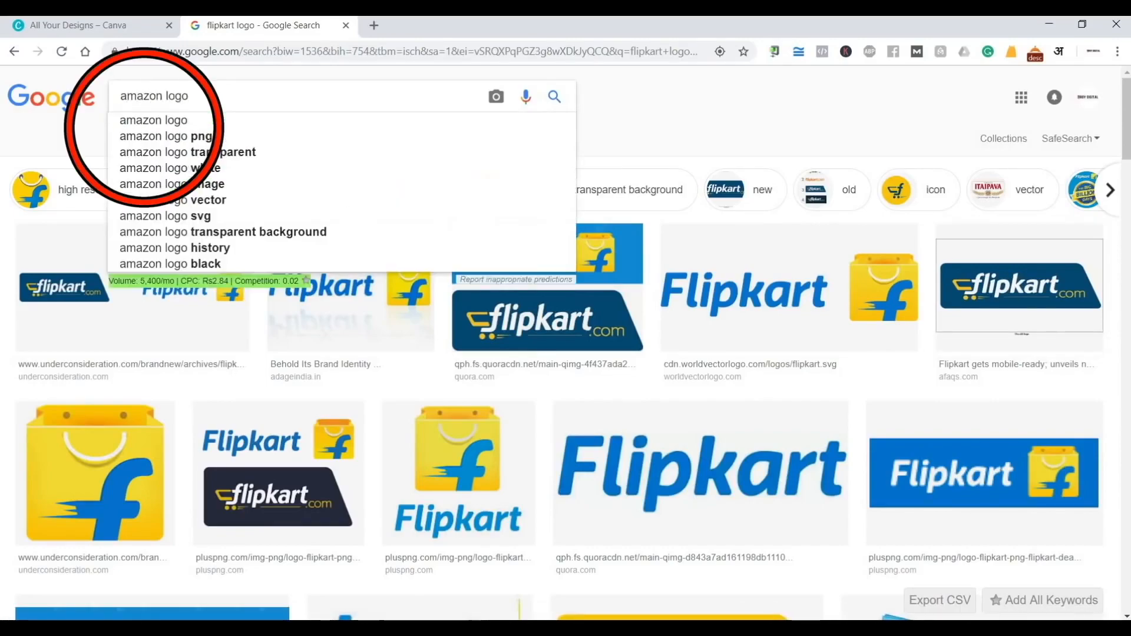
{"action": "key", "text": "Return"}
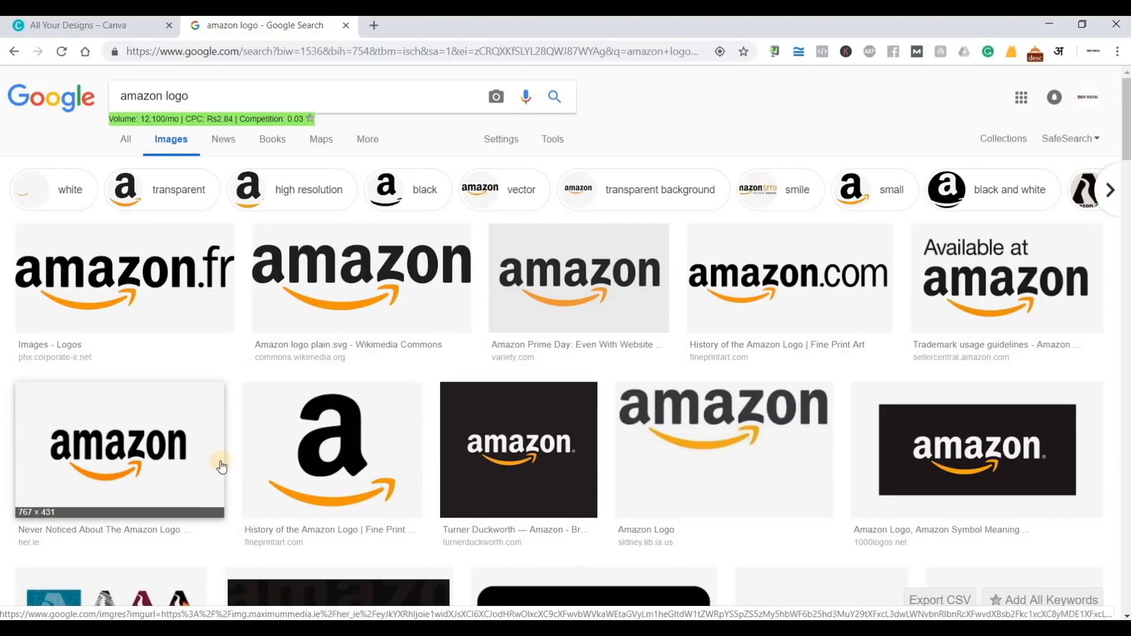
{"action": "scroll", "coordinate": [331, 468], "scroll_direction": "down", "scroll_amount": 4}
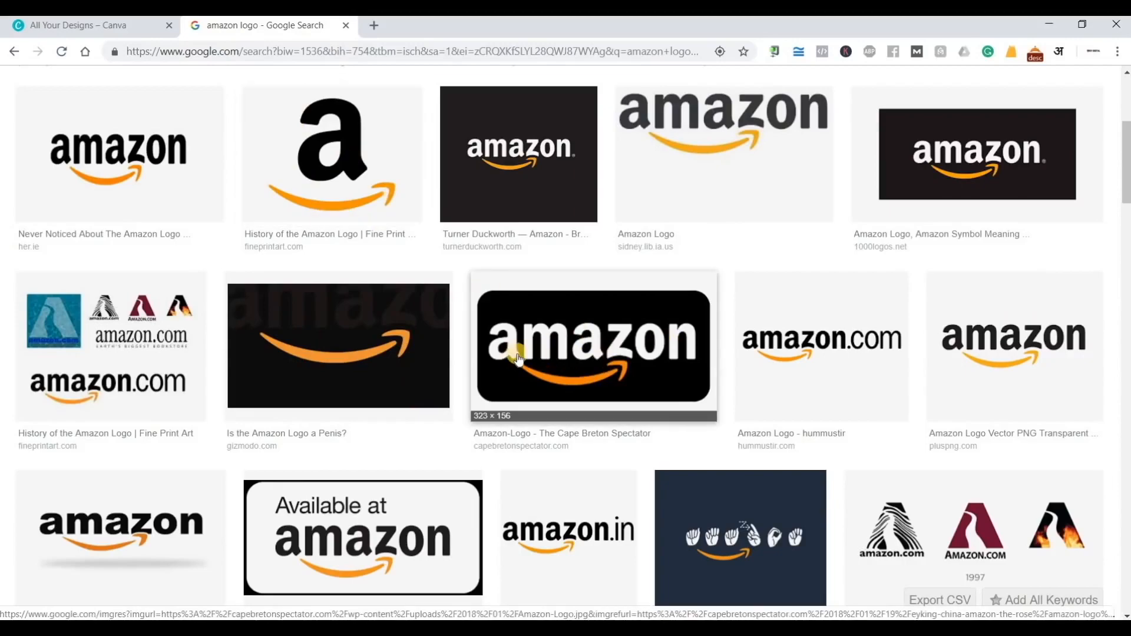
{"action": "scroll", "coordinate": [707, 306], "scroll_direction": "up", "scroll_amount": 5}
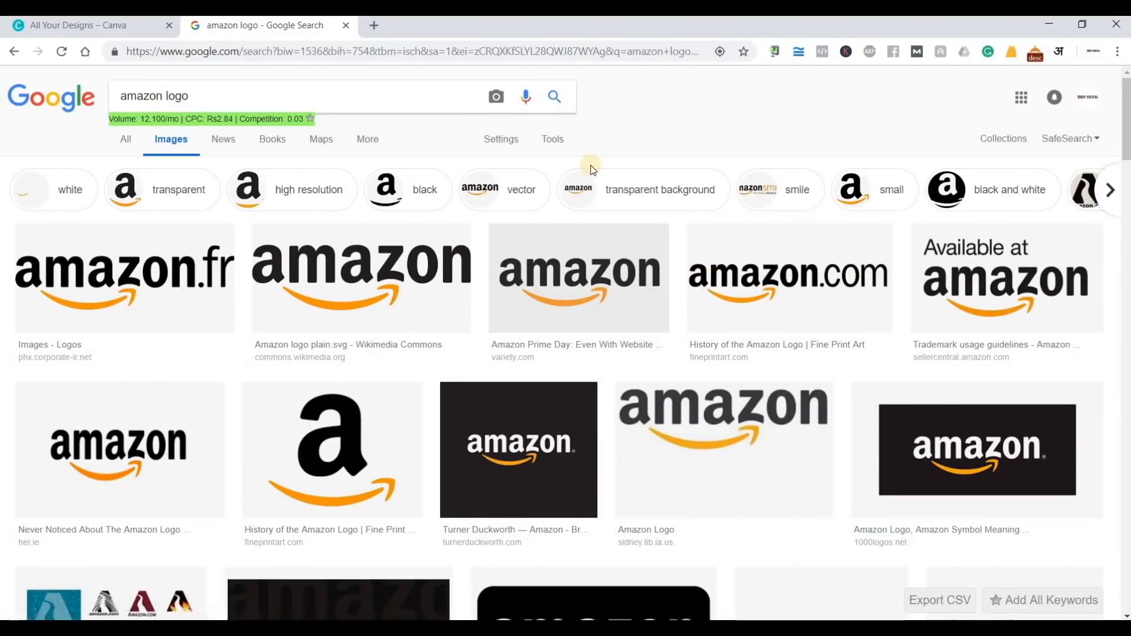
- Switch to Canva and open the existing Facts 24 logo design to view it
{"action": "left_click", "coordinate": [73, 28]}
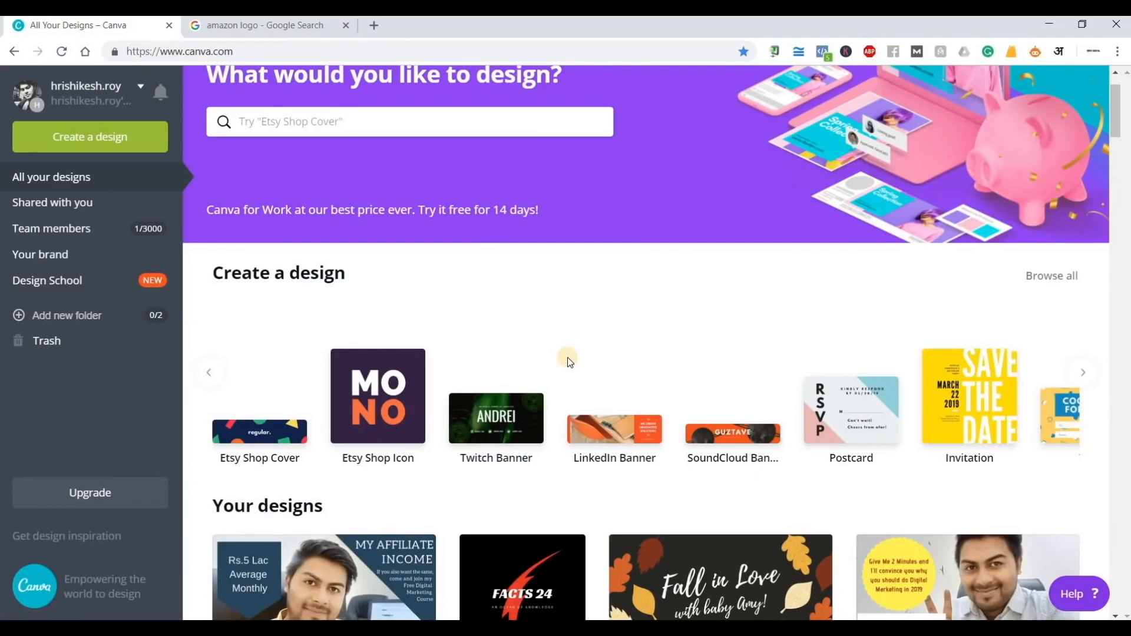
{"action": "scroll", "coordinate": [535, 430], "scroll_direction": "down", "scroll_amount": 3}
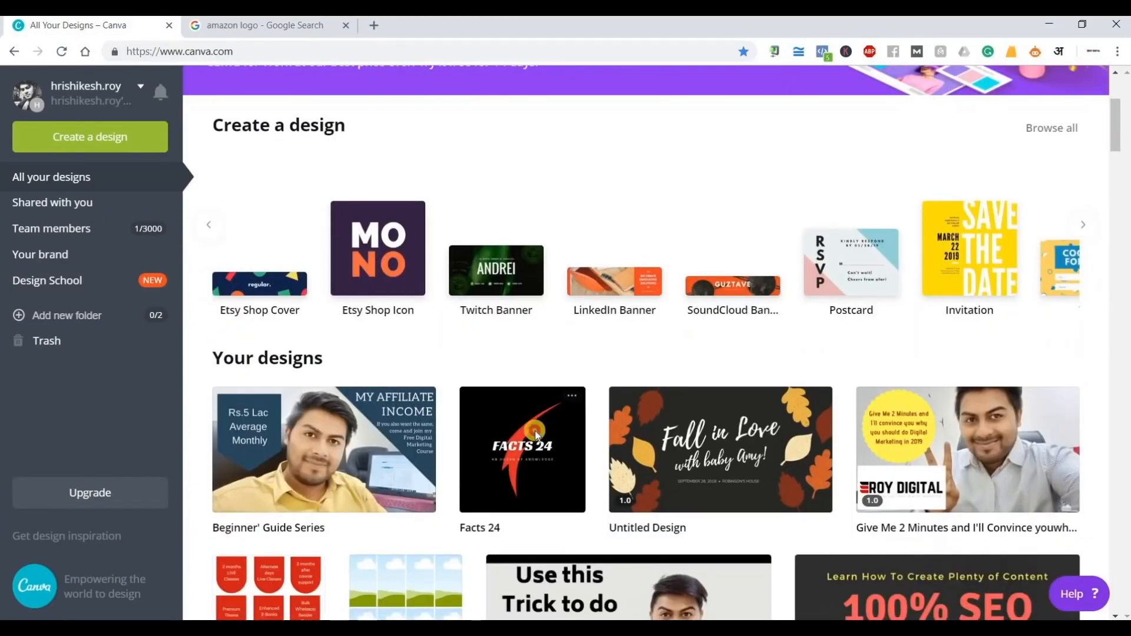
{"action": "left_click", "coordinate": [535, 430]}
{"action": "left_click", "coordinate": [99, 31]}
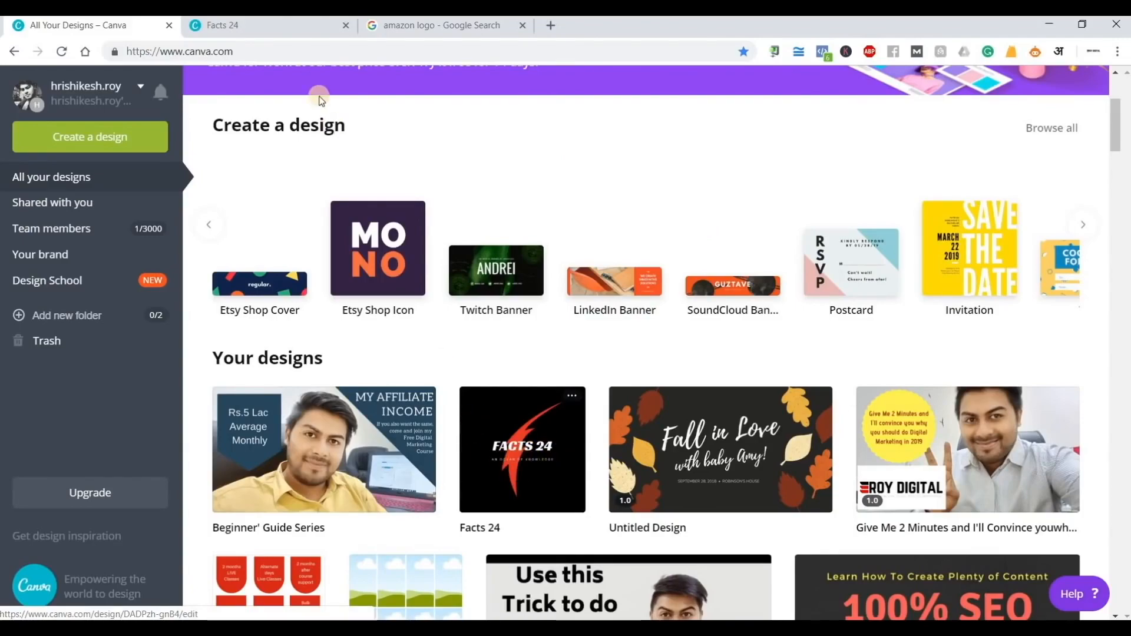
{"action": "left_click", "coordinate": [285, 32]}
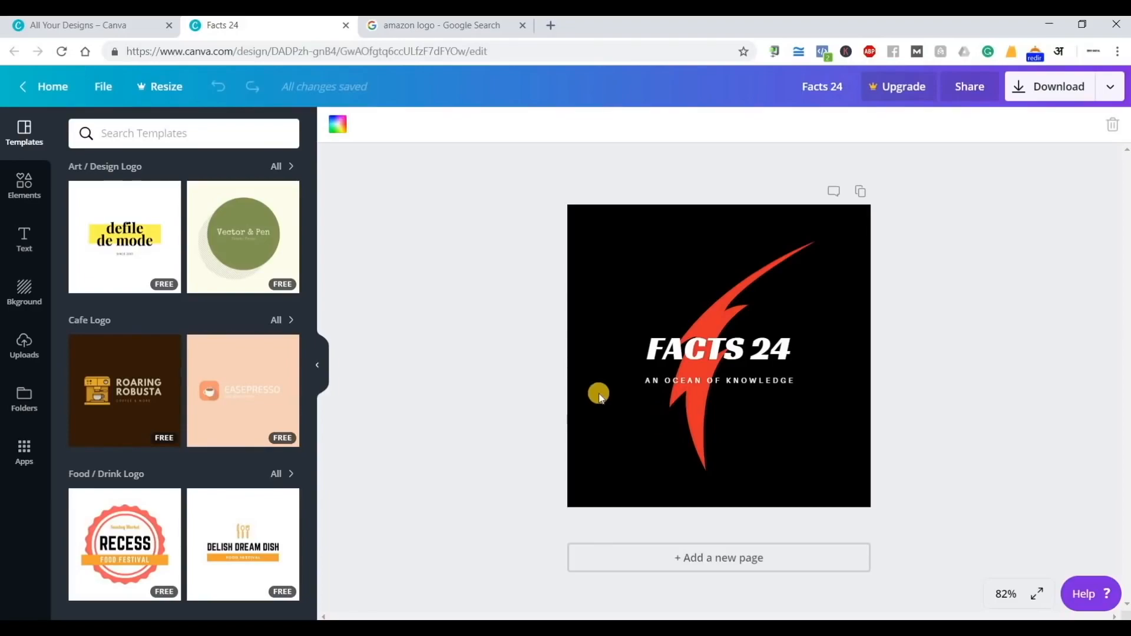
- Return to the Canva home page, find the Logo design type (500 px × 500 px) and create a blank logo design
{"action": "left_click", "coordinate": [104, 32]}
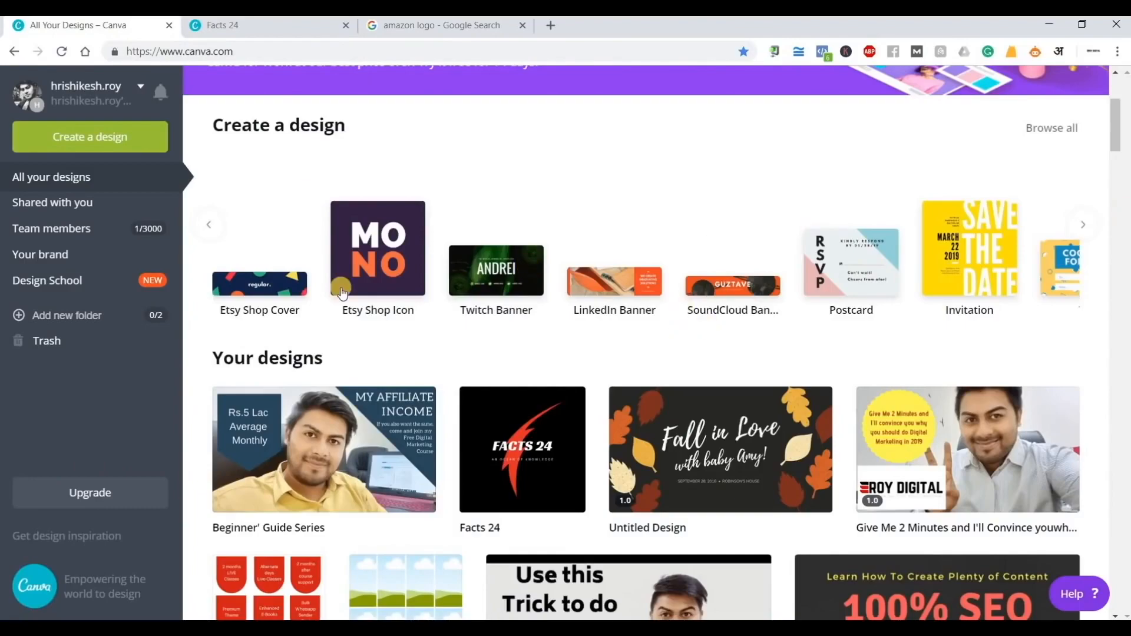
{"action": "left_click", "coordinate": [1083, 225]}
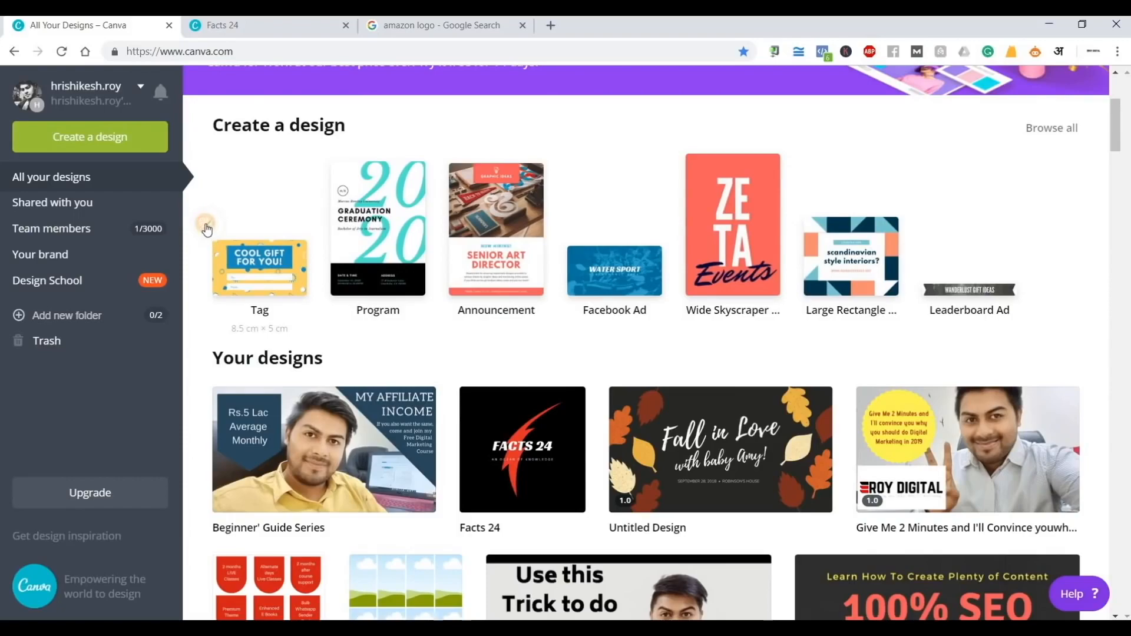
{"action": "left_click", "coordinate": [207, 225]}
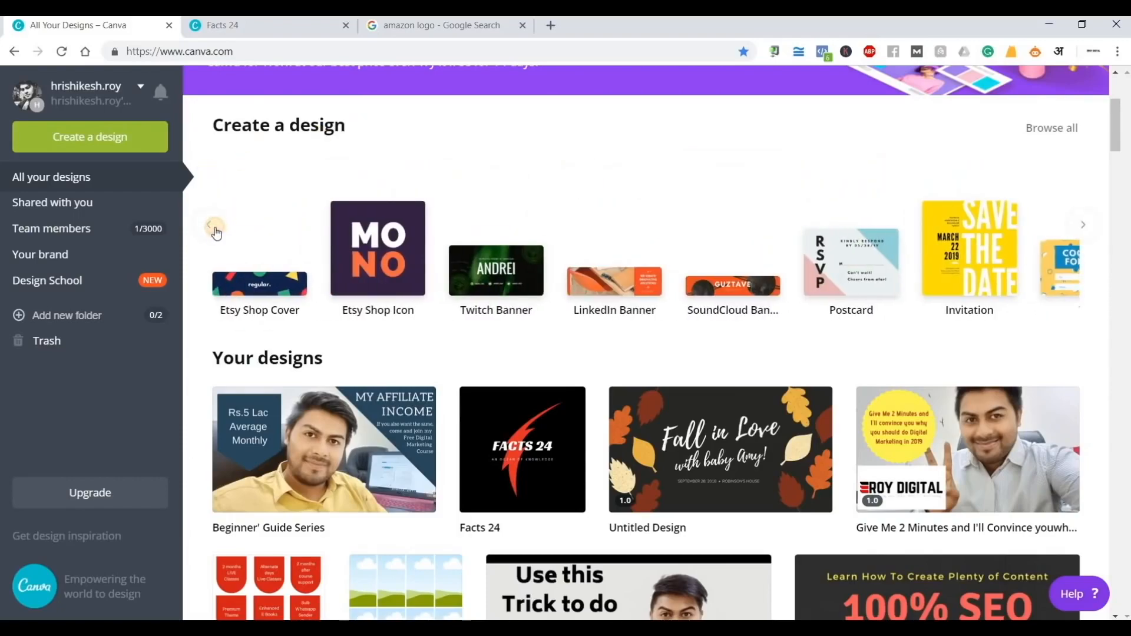
{"action": "left_click", "coordinate": [215, 230]}
{"action": "left_click", "coordinate": [213, 227]}
{"action": "left_click", "coordinate": [213, 228]}
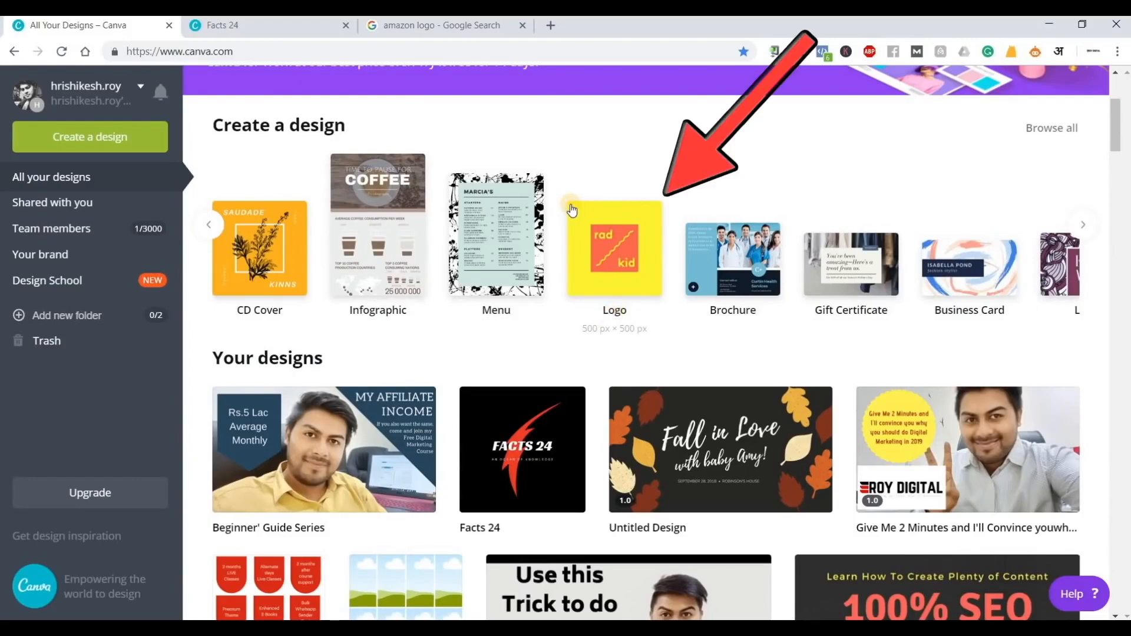
{"action": "left_click", "coordinate": [607, 266]}
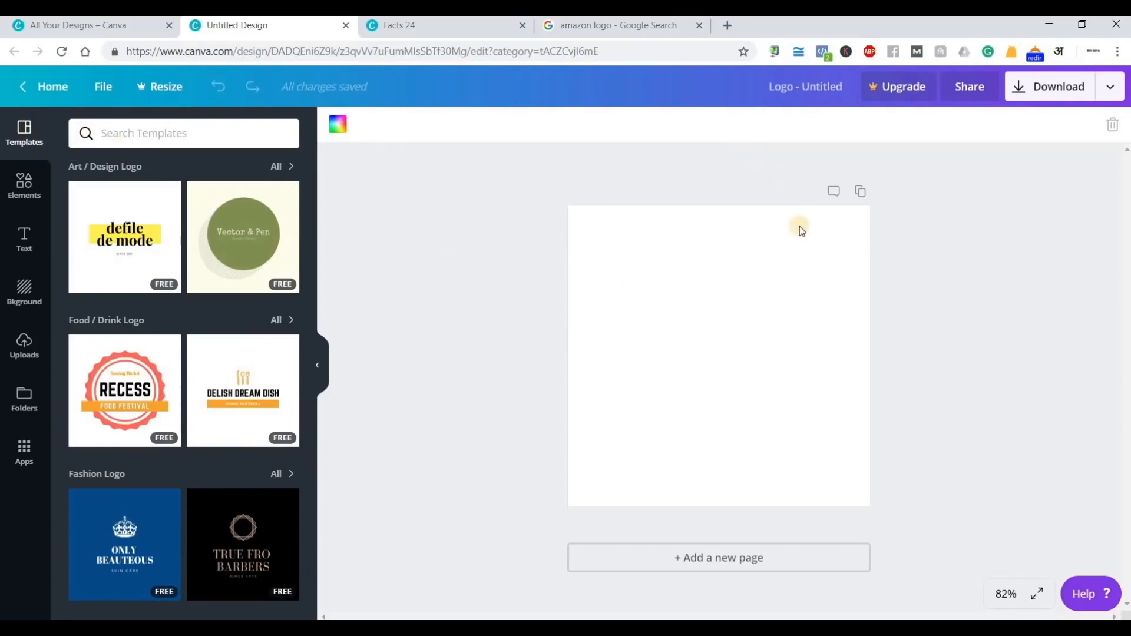
- Look through the logo templates and the available elements, including grids, shapes, charts, lines, frames, illustrations and icons
{"action": "scroll", "coordinate": [159, 297], "scroll_direction": "down", "scroll_amount": 3}
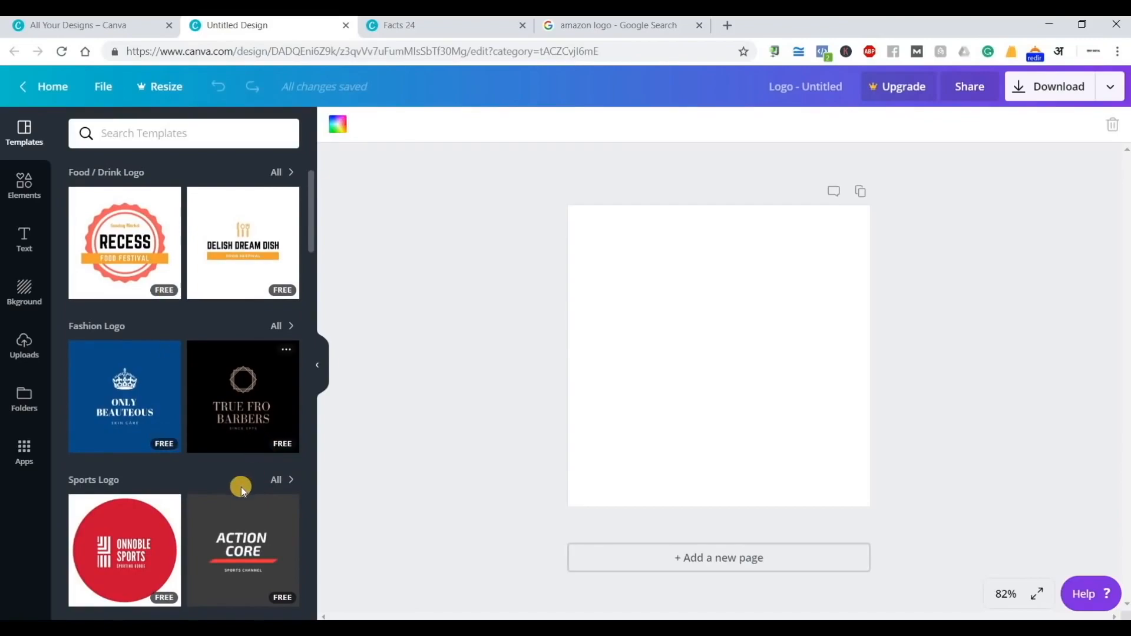
{"action": "scroll", "coordinate": [241, 487], "scroll_direction": "down", "scroll_amount": 4}
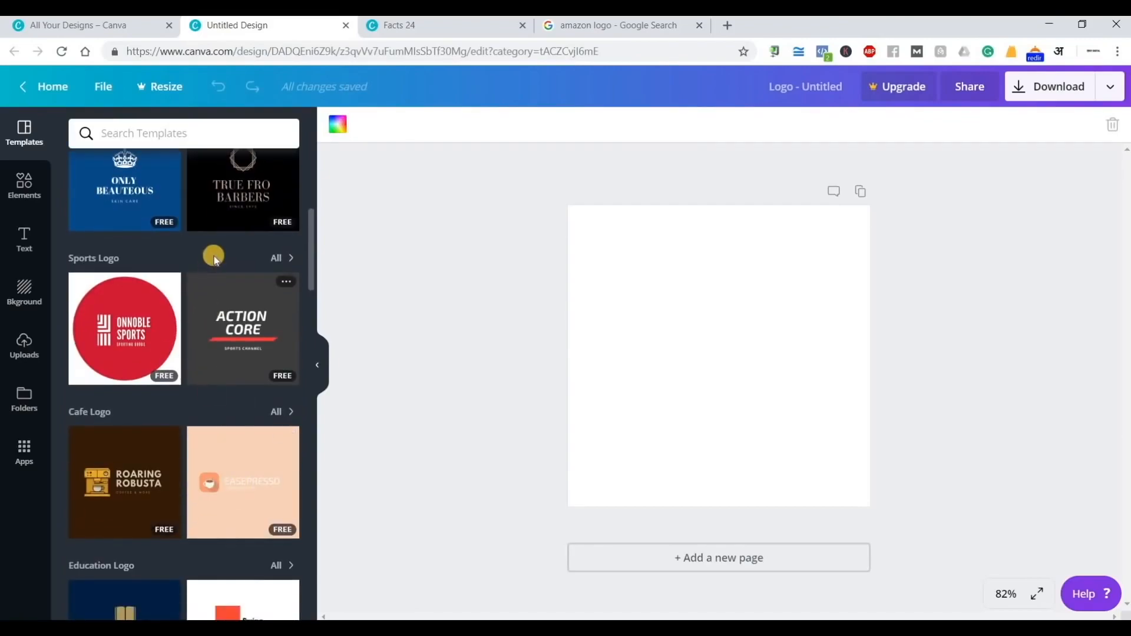
{"action": "left_click", "coordinate": [33, 184]}
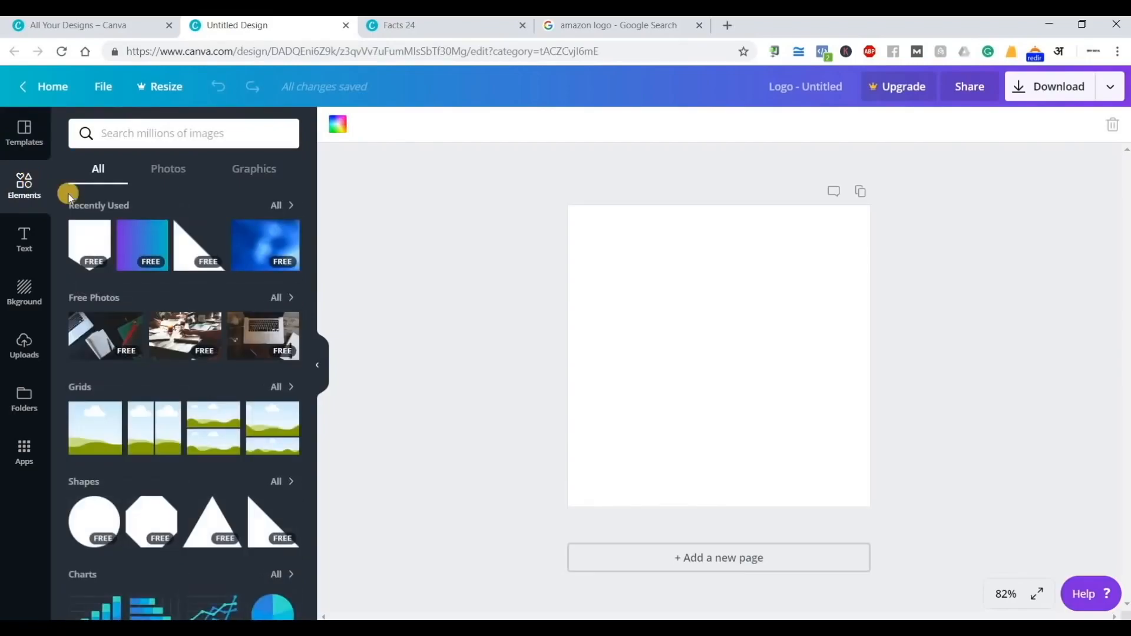
{"action": "scroll", "coordinate": [184, 271], "scroll_direction": "down", "scroll_amount": 1}
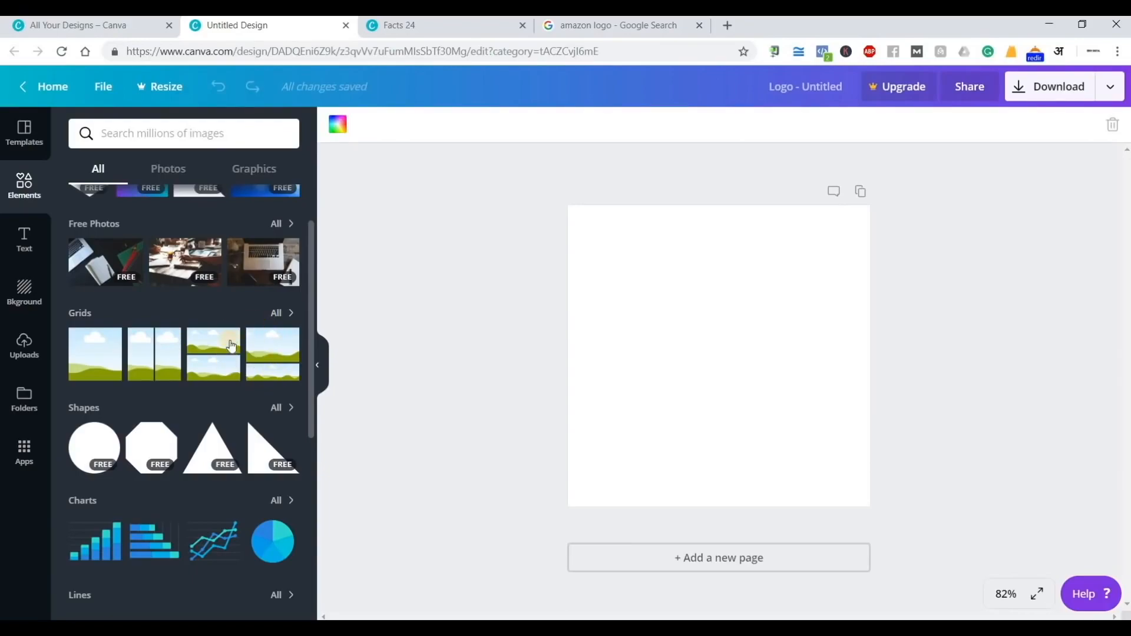
{"action": "scroll", "coordinate": [161, 382], "scroll_direction": "down", "scroll_amount": 2}
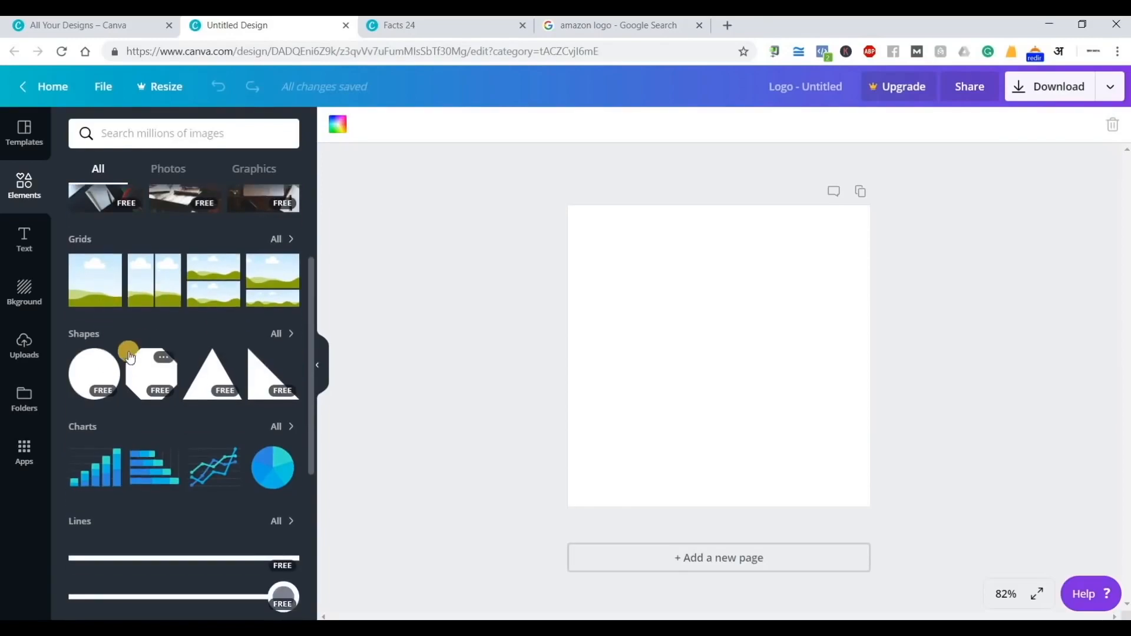
{"action": "scroll", "coordinate": [270, 390], "scroll_direction": "down", "scroll_amount": 1}
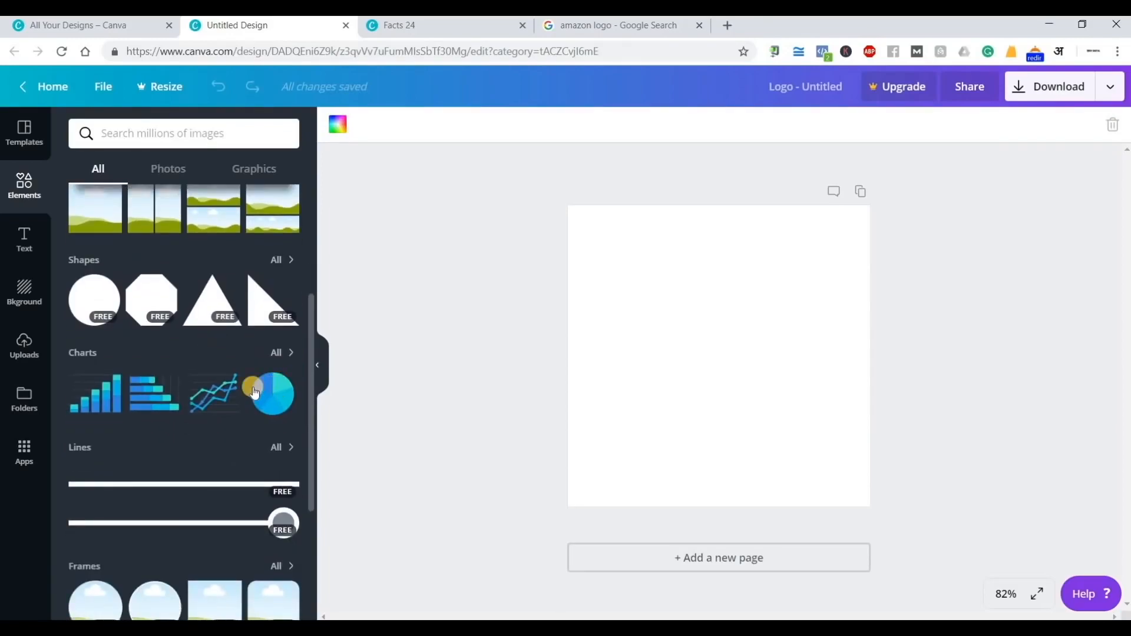
{"action": "scroll", "coordinate": [183, 407], "scroll_direction": "down", "scroll_amount": 1}
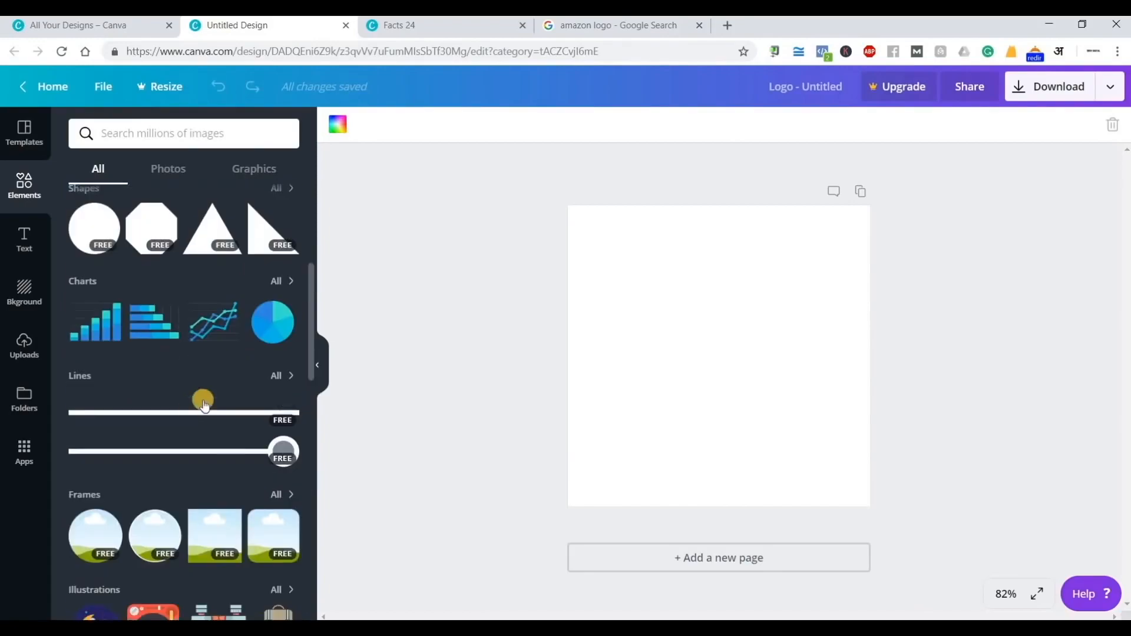
{"action": "scroll", "coordinate": [216, 406], "scroll_direction": "down", "scroll_amount": 2}
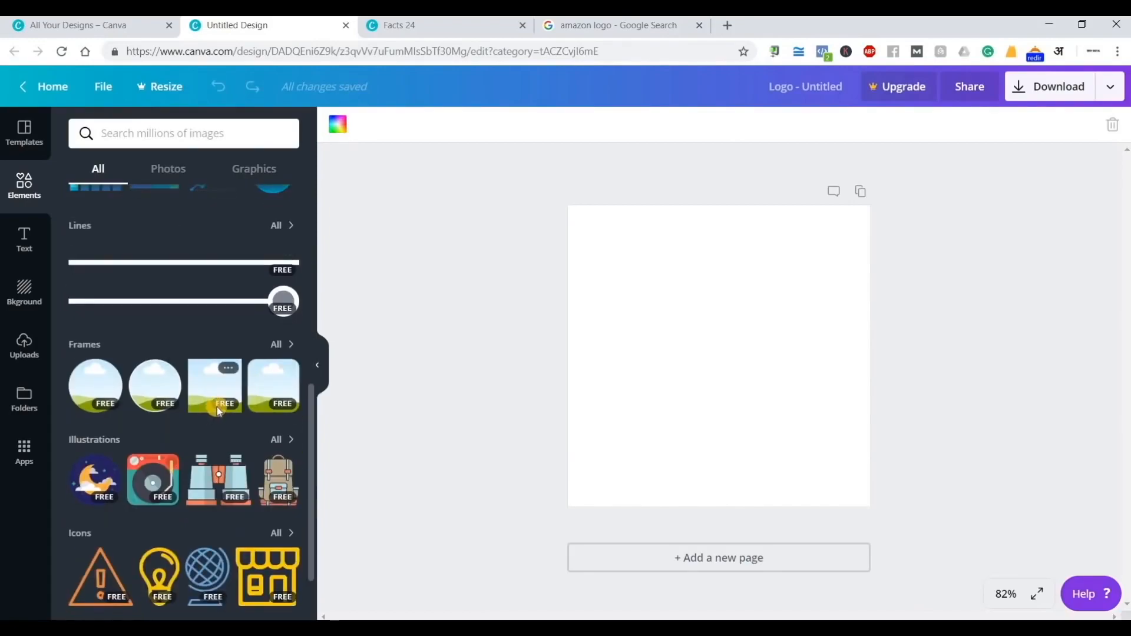
{"action": "scroll", "coordinate": [229, 416], "scroll_direction": "down", "scroll_amount": 1}
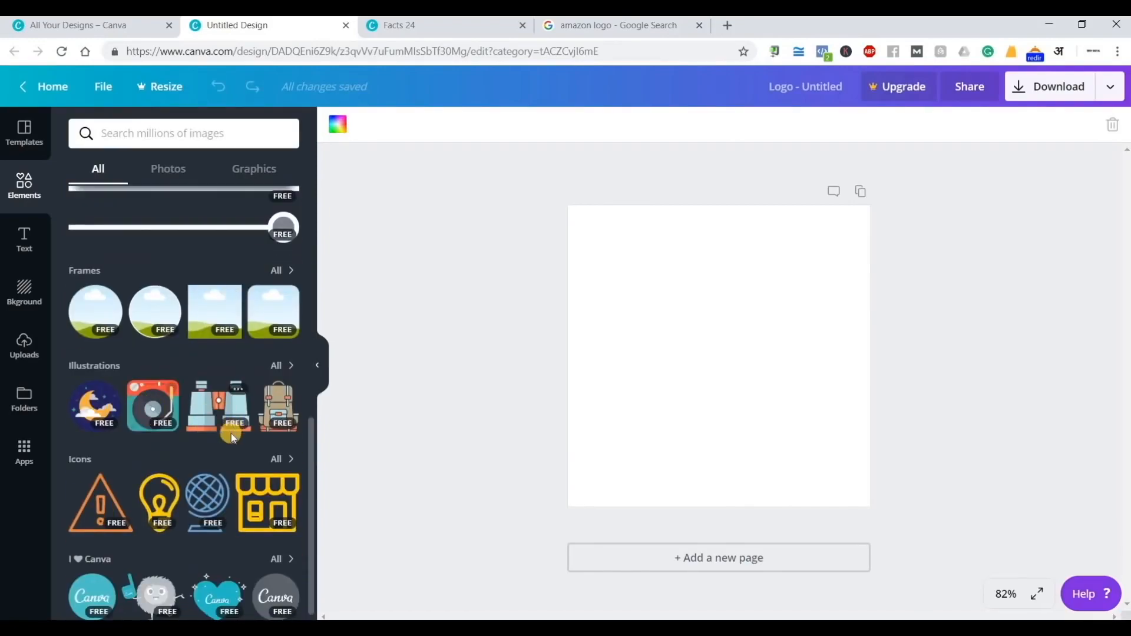
{"action": "scroll", "coordinate": [231, 433], "scroll_direction": "down", "scroll_amount": 1}
{"action": "scroll", "coordinate": [194, 471], "scroll_direction": "up", "scroll_amount": 5}
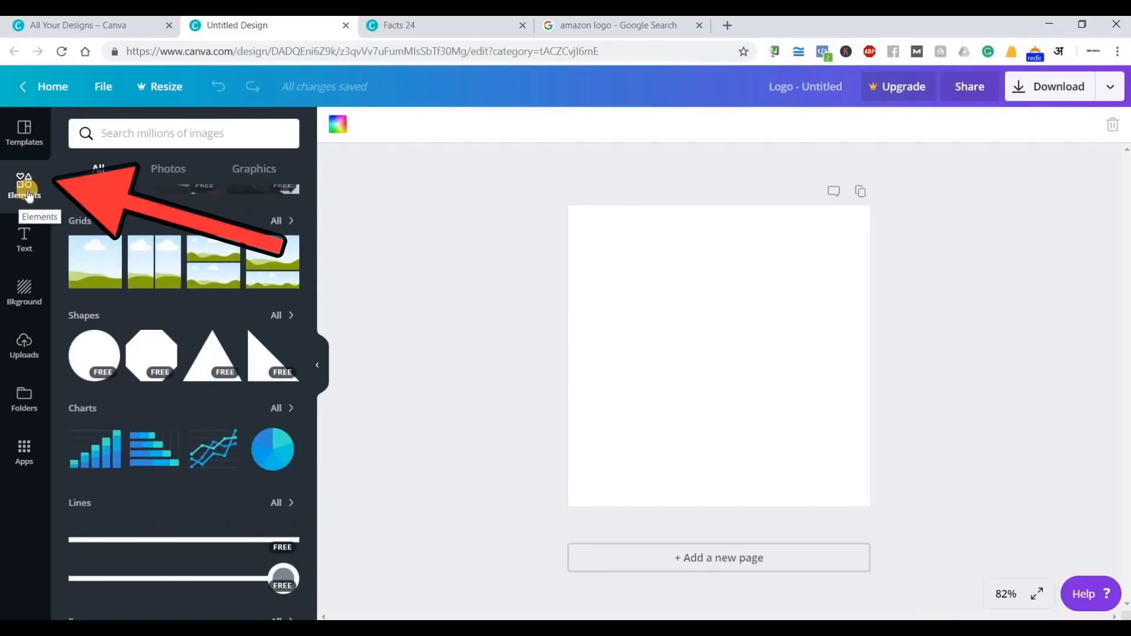
- Add the "Happy Birthday" text layout to the blank logo page and centre it horizontally
{"action": "left_click", "coordinate": [24, 250]}
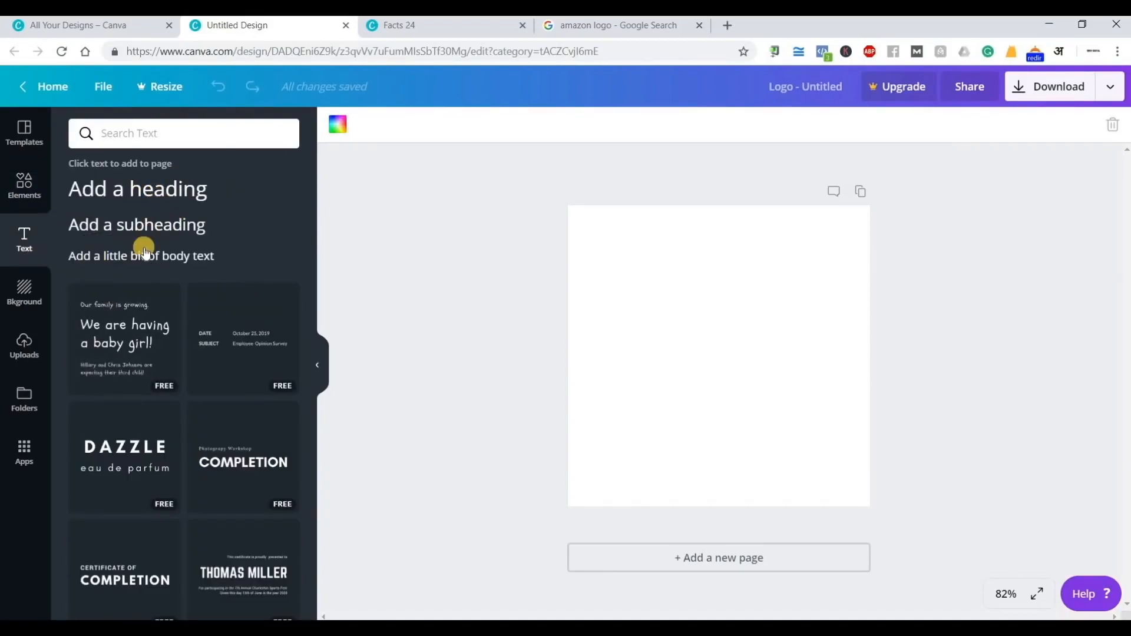
{"action": "scroll", "coordinate": [195, 371], "scroll_direction": "down", "scroll_amount": 1}
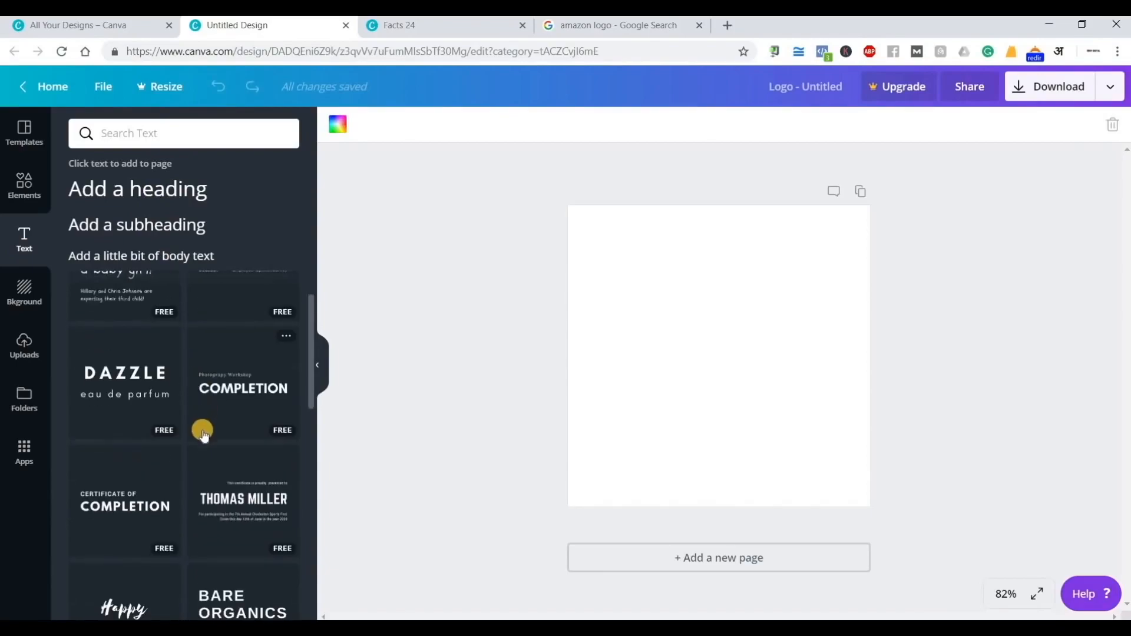
{"action": "scroll", "coordinate": [203, 433], "scroll_direction": "down", "scroll_amount": 2}
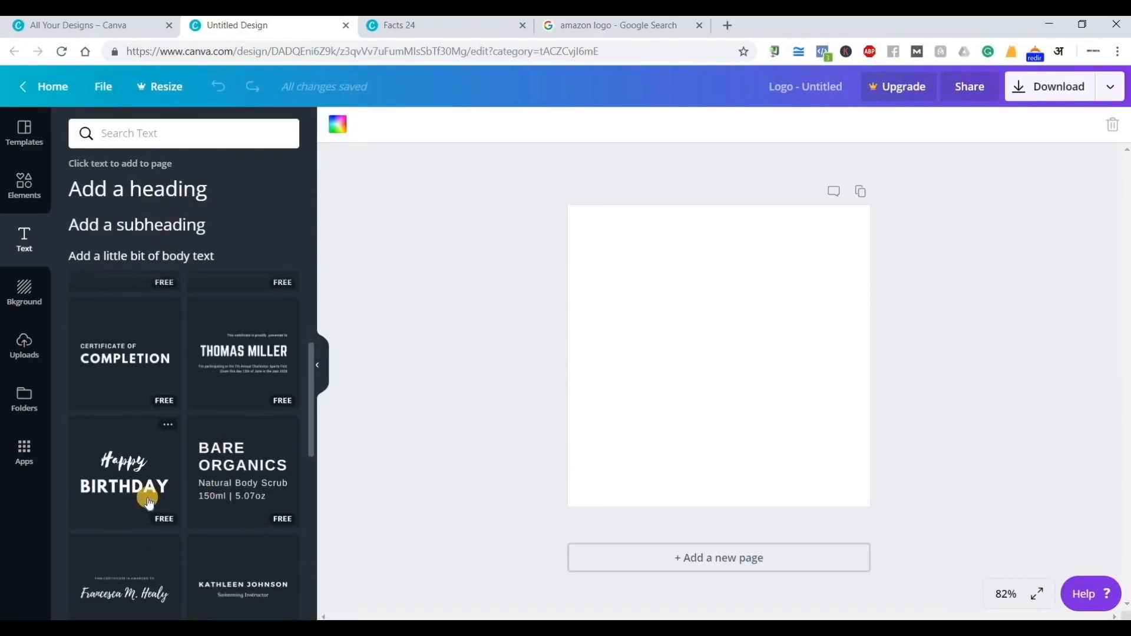
{"action": "scroll", "coordinate": [148, 501], "scroll_direction": "down", "scroll_amount": 1}
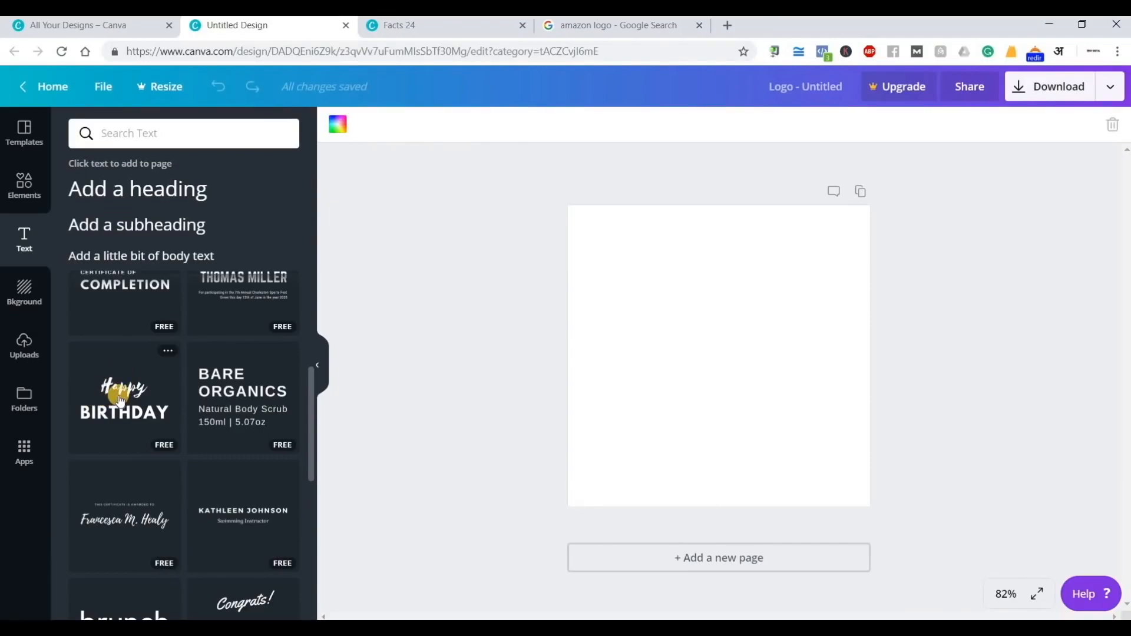
{"action": "left_click", "coordinate": [120, 400]}
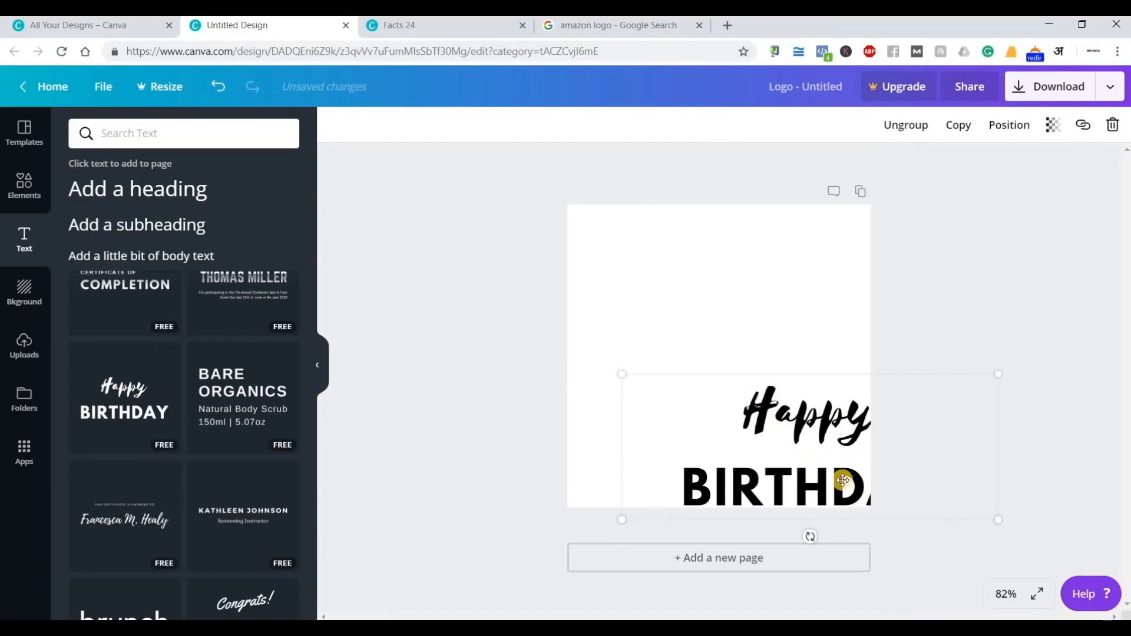
{"action": "left_click_drag", "start_coordinate": [798, 436], "coordinate": [747, 383]}
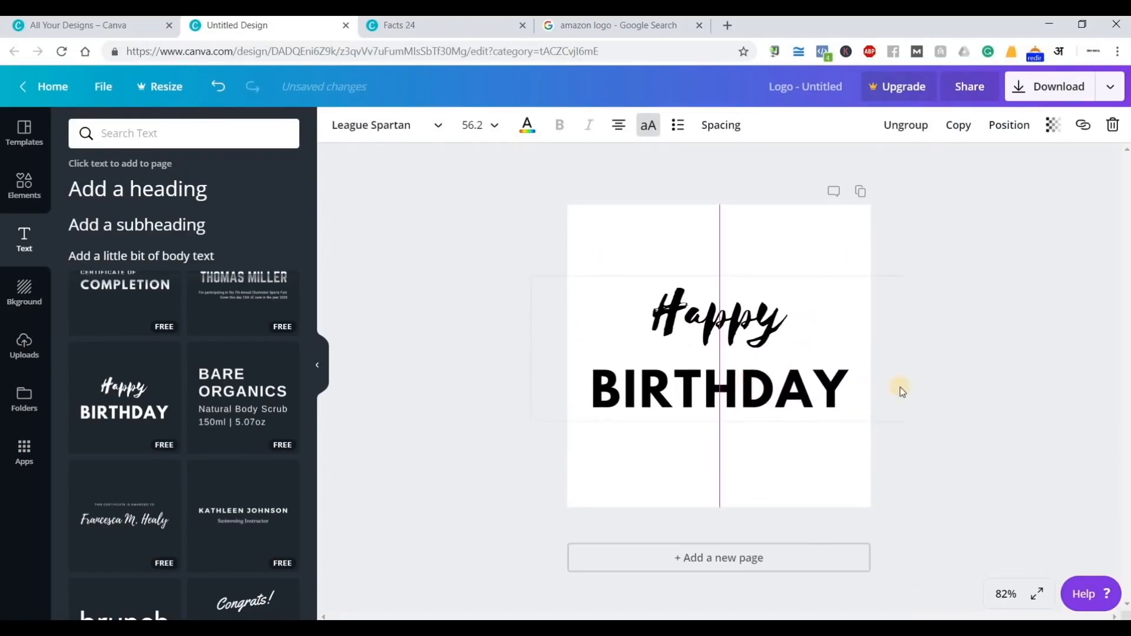
{"action": "left_click", "coordinate": [1013, 250]}
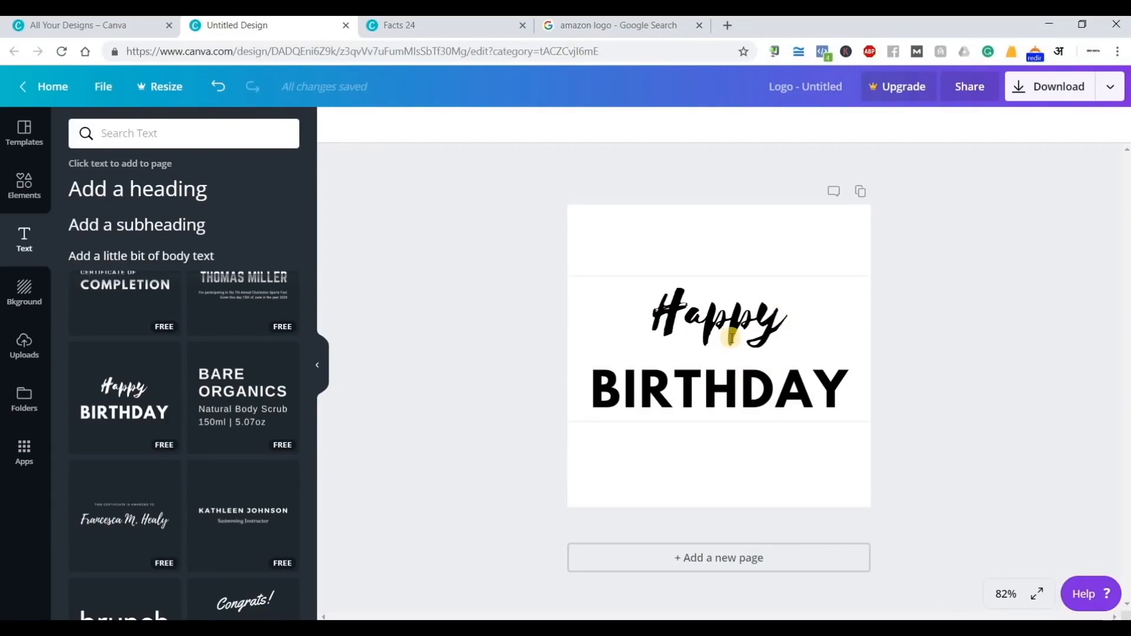
- Undo the repositioning and the insertion of the "Happy Birthday" text
{"action": "key", "text": "ctrl+z"}
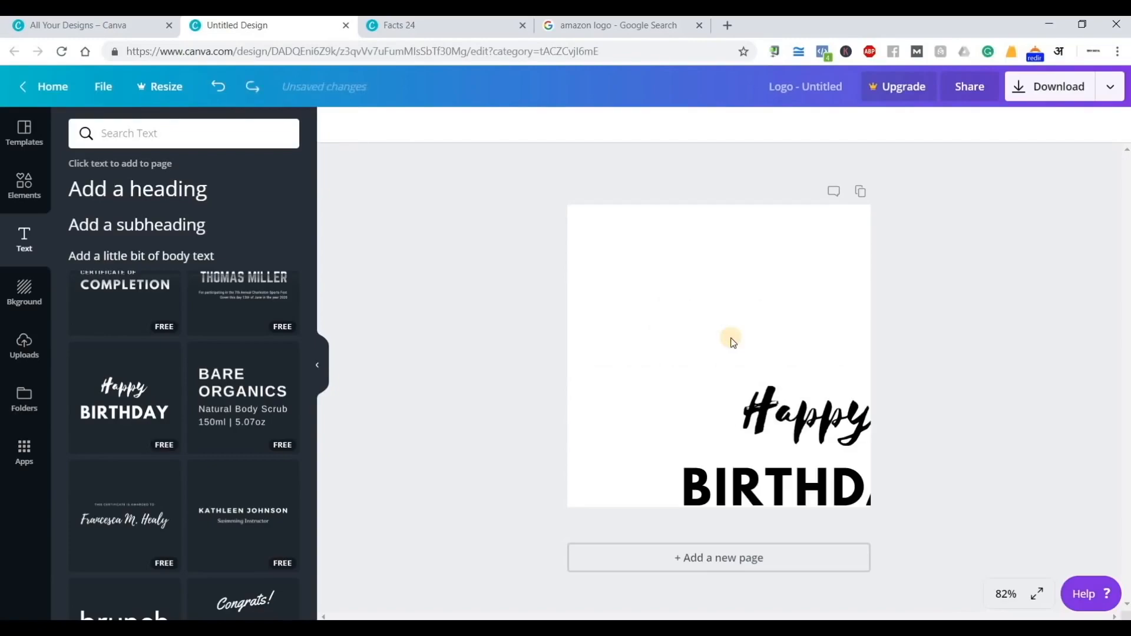
{"action": "key", "text": "ctrl+z"}
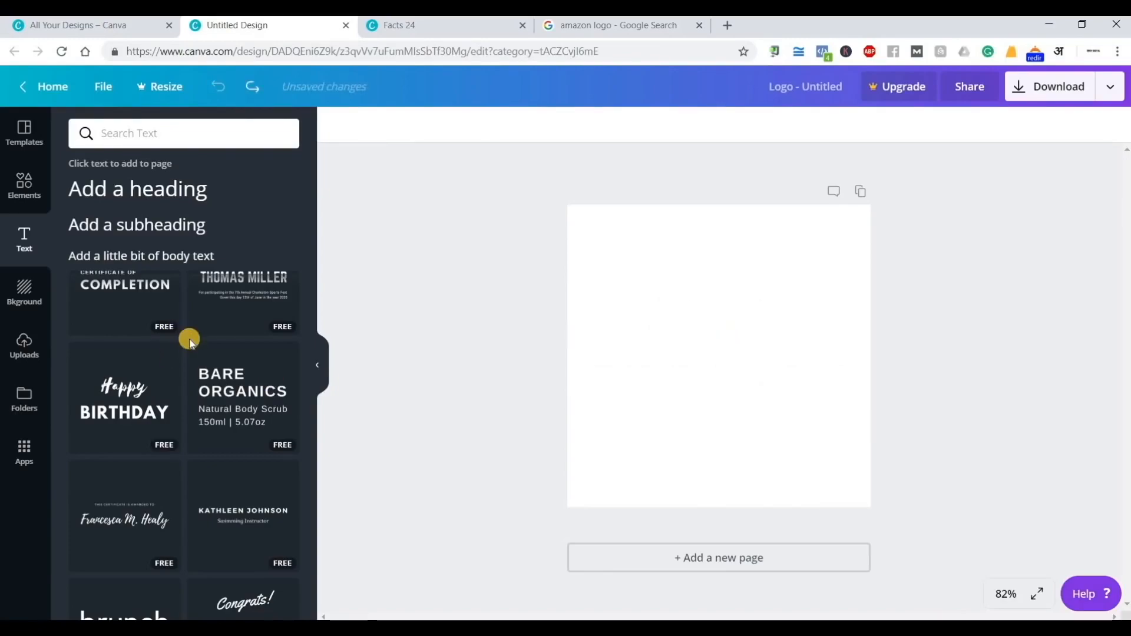
- Look through more of the ready-made text layouts
{"action": "scroll", "coordinate": [194, 353], "scroll_direction": "down", "scroll_amount": 10}
{"action": "scroll", "coordinate": [200, 372], "scroll_direction": "down", "scroll_amount": 8}
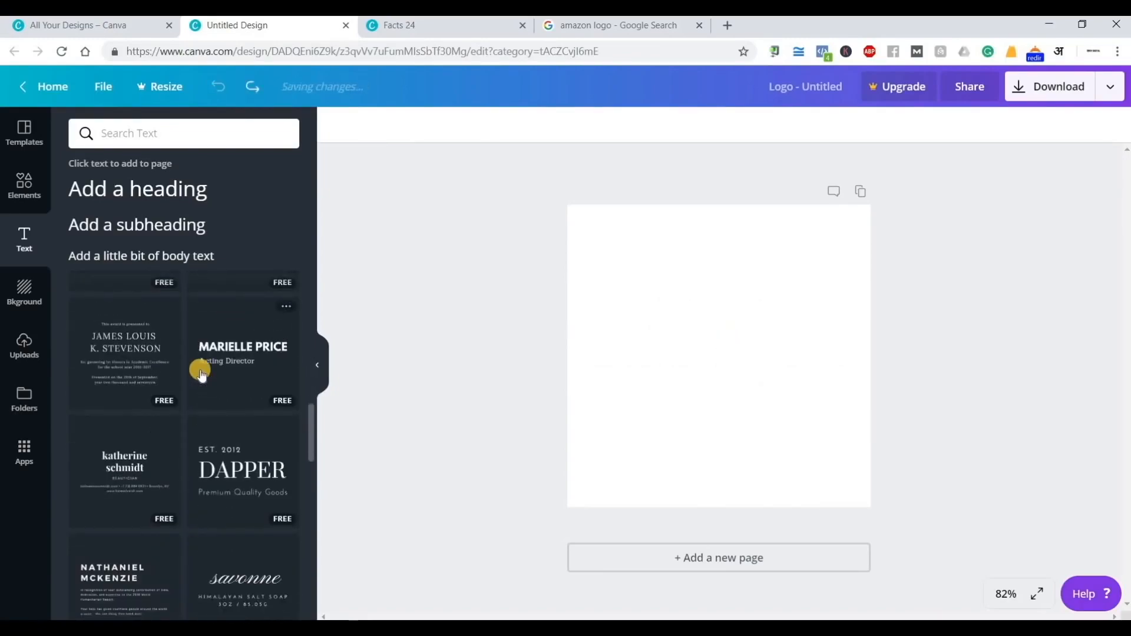
{"action": "scroll", "coordinate": [200, 371], "scroll_direction": "down", "scroll_amount": 12}
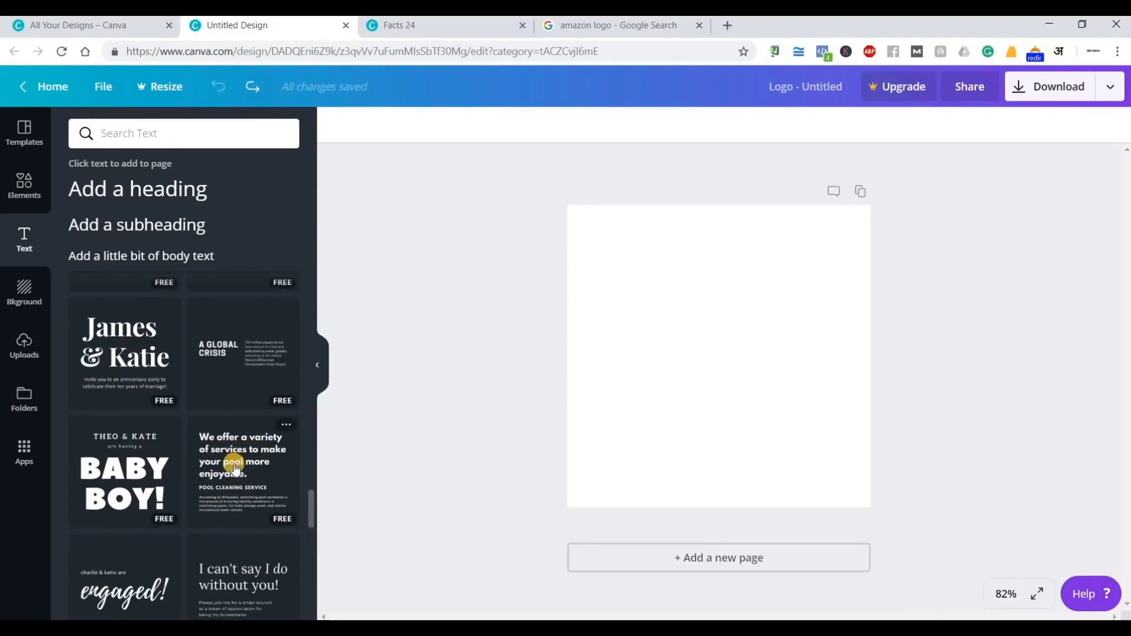
{"action": "scroll", "coordinate": [232, 462], "scroll_direction": "down", "scroll_amount": 2}
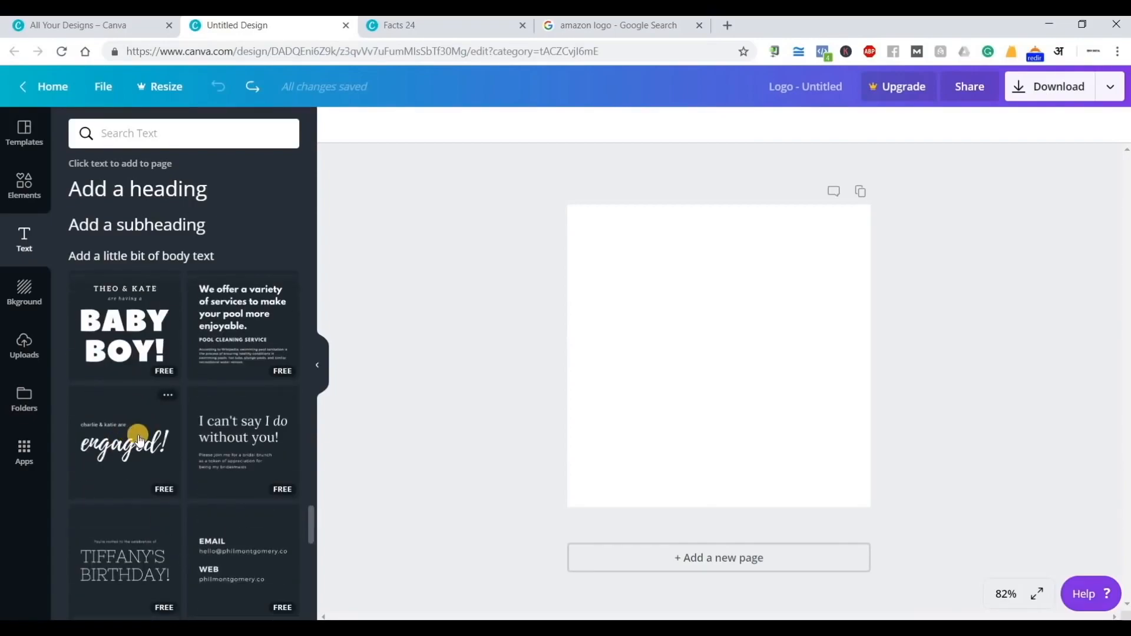
- Add the "engaged!" script text layout to the blank page, replace its large word with "wow!" and reposition it
{"action": "scroll", "coordinate": [239, 434], "scroll_direction": "down", "scroll_amount": 1}
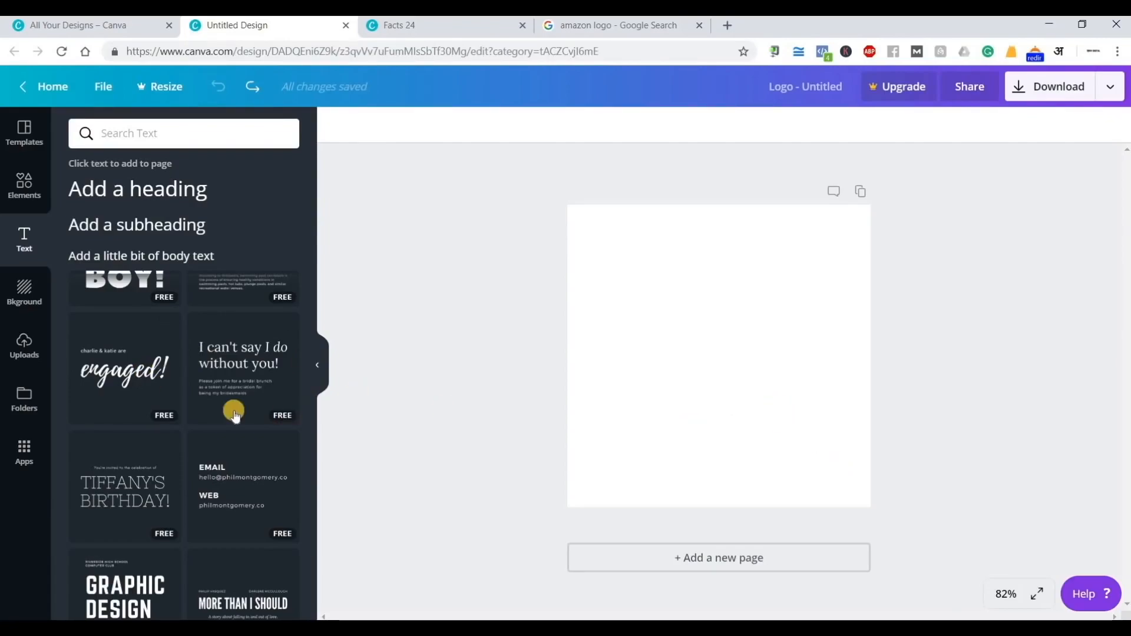
{"action": "left_click", "coordinate": [121, 361]}
{"action": "left_click_drag", "start_coordinate": [739, 418], "coordinate": [696, 363]}
{"action": "double_click", "coordinate": [696, 363]}
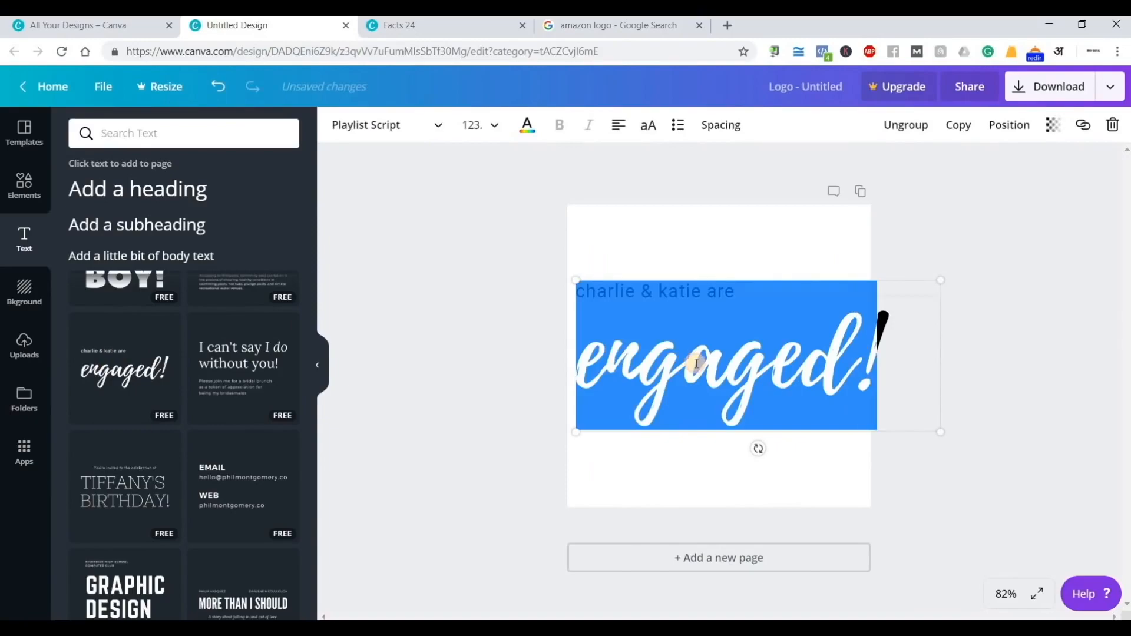
{"action": "type", "text": "wow!"}
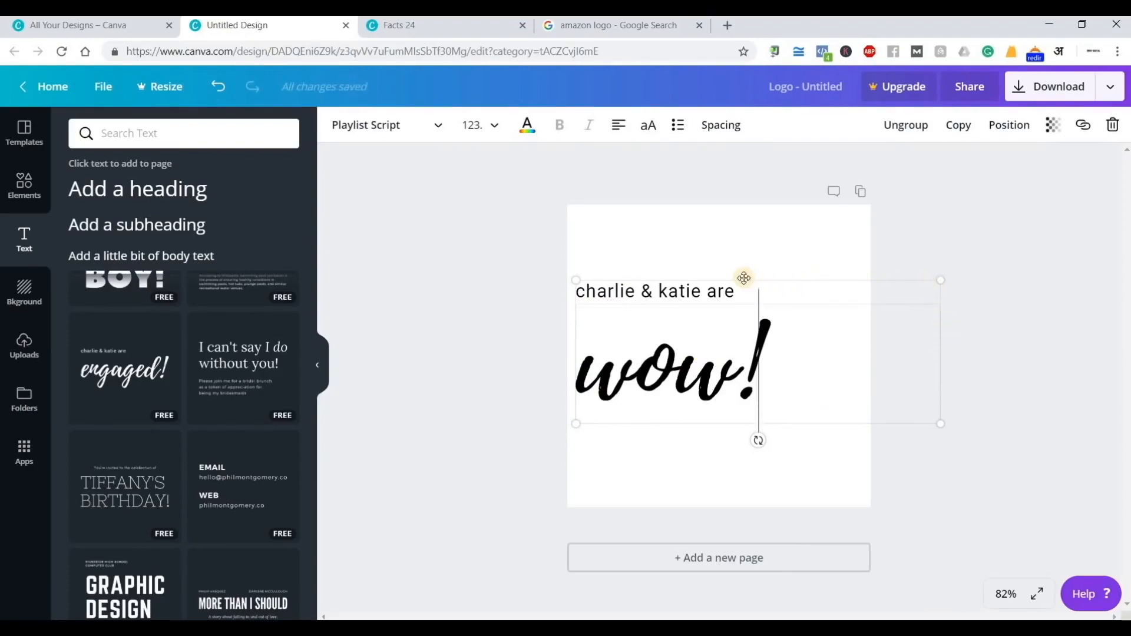
{"action": "left_click_drag", "start_coordinate": [734, 287], "coordinate": [761, 285]}
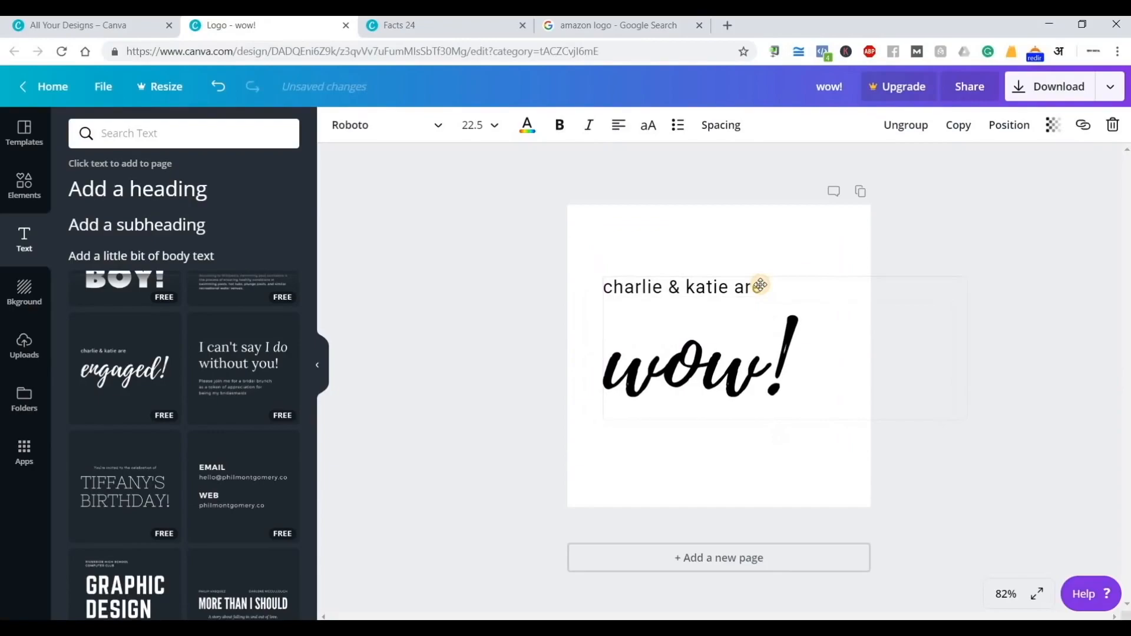
- Undo the move, the wording change and the insertion of the "wow!" text layout
{"action": "key", "text": "ctrl+z"}
{"action": "key", "text": "ctrl+z"}
{"action": "key", "text": "ctrl+z"}
{"action": "key", "text": "ctrl+z"}
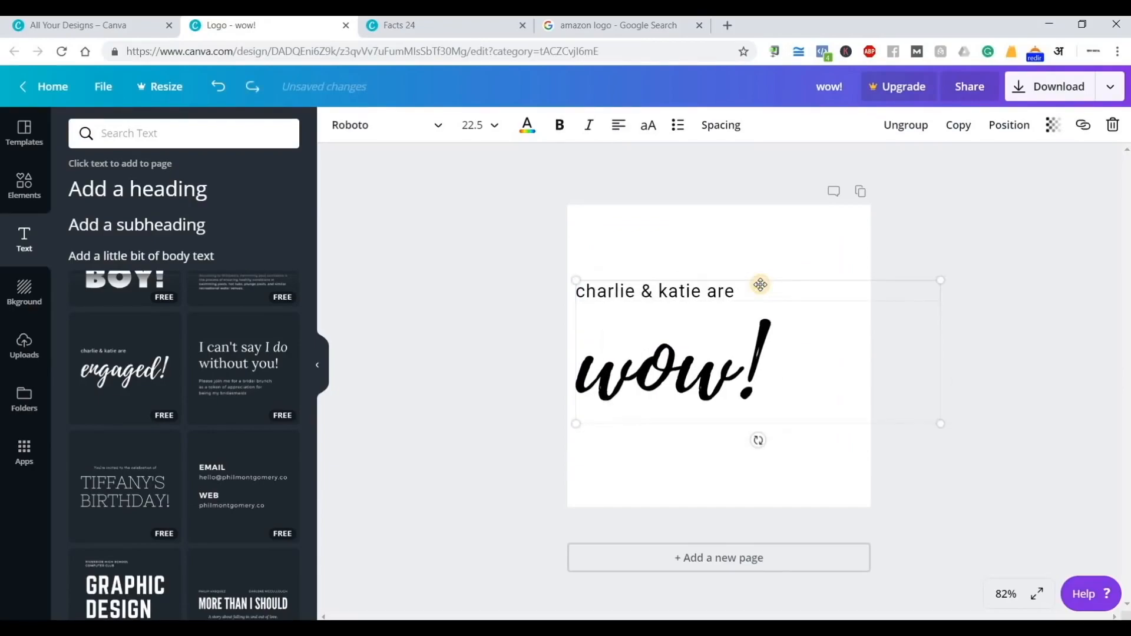
- Try the starry night sky, beach, green checked pattern and foamy sea water backgrounds on the page
{"action": "left_click", "coordinate": [24, 294]}
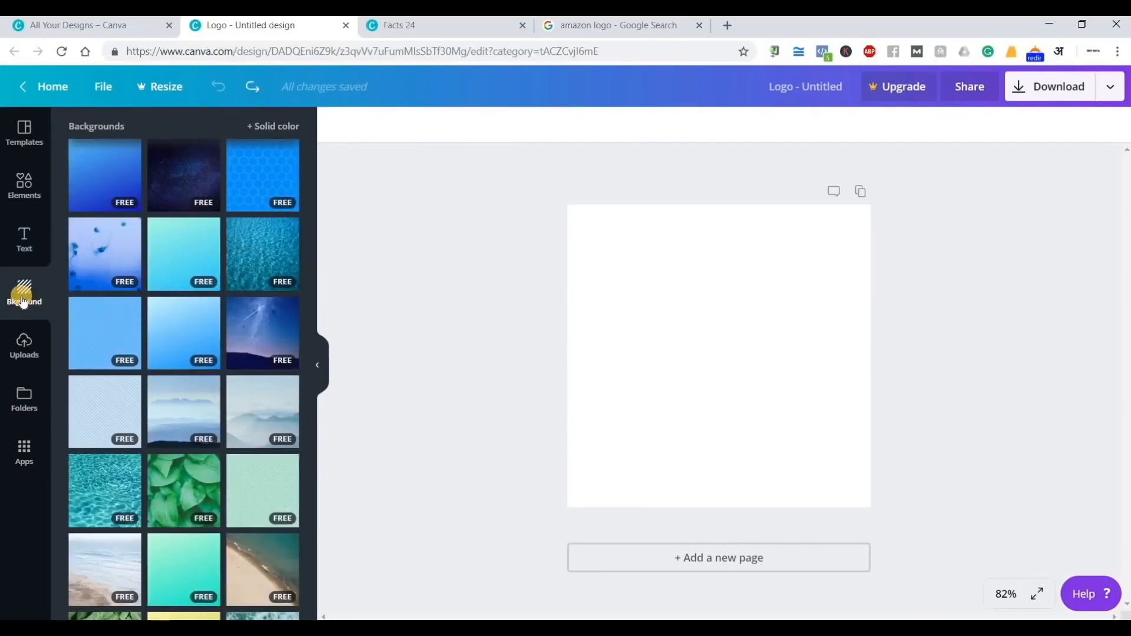
{"action": "left_click", "coordinate": [257, 336]}
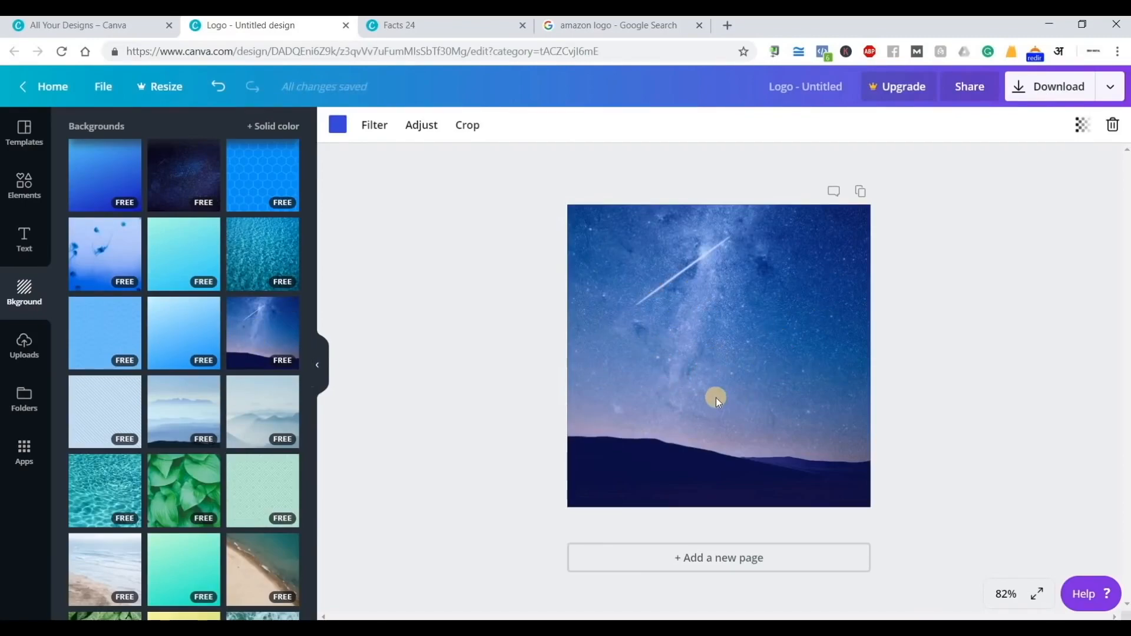
{"action": "scroll", "coordinate": [165, 512], "scroll_direction": "down", "scroll_amount": 3}
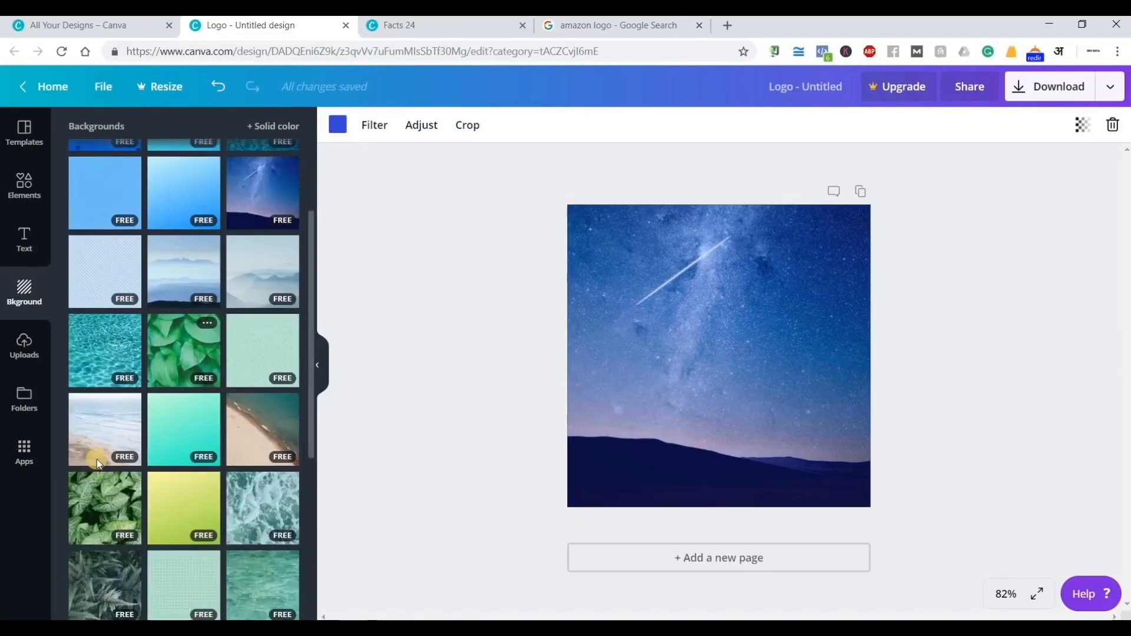
{"action": "left_click", "coordinate": [99, 426]}
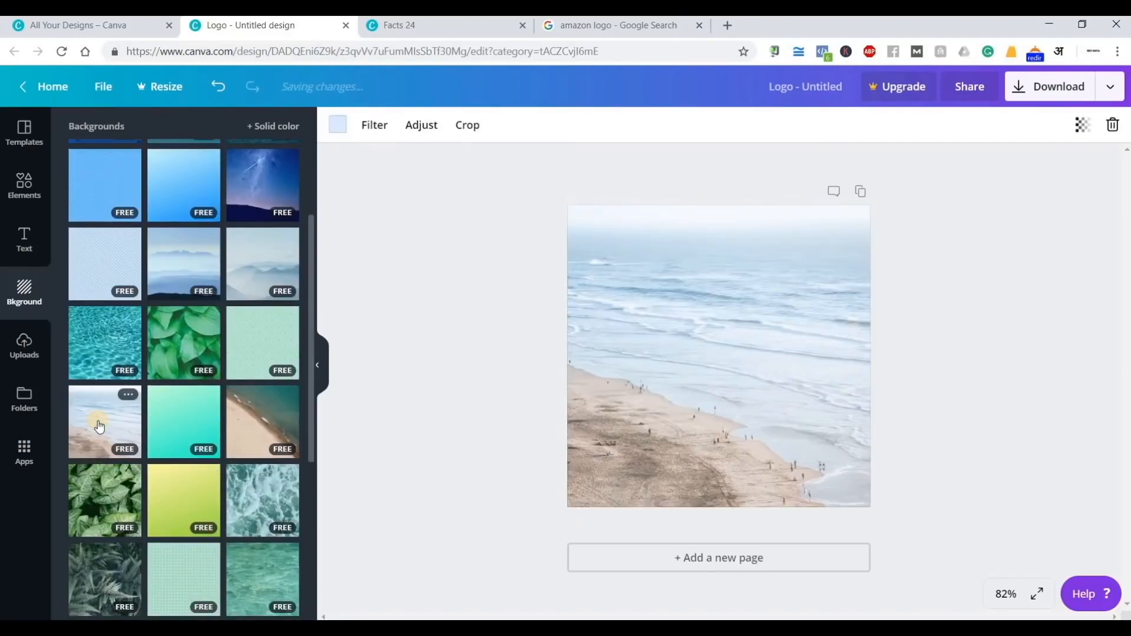
{"action": "scroll", "coordinate": [186, 419], "scroll_direction": "down", "scroll_amount": 2}
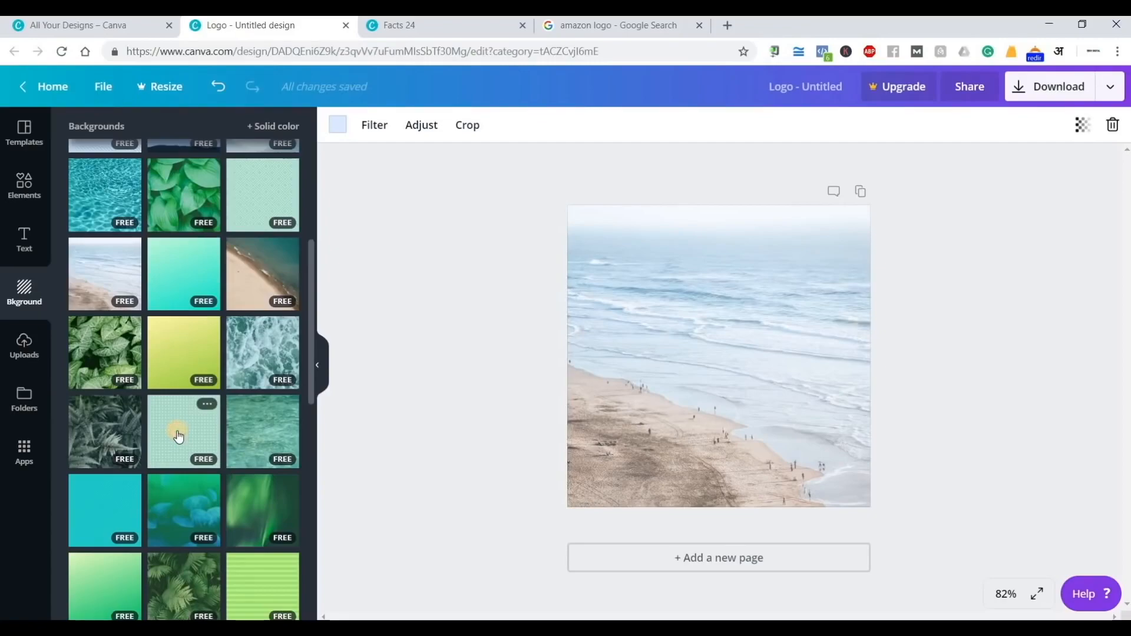
{"action": "left_click", "coordinate": [178, 433]}
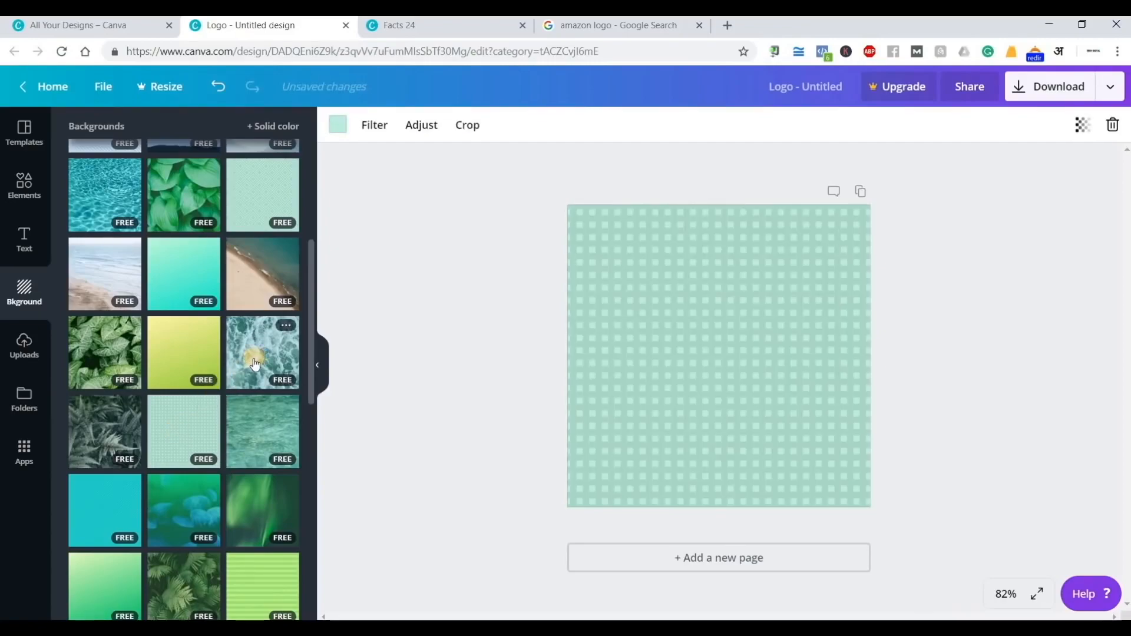
{"action": "left_click", "coordinate": [255, 364]}
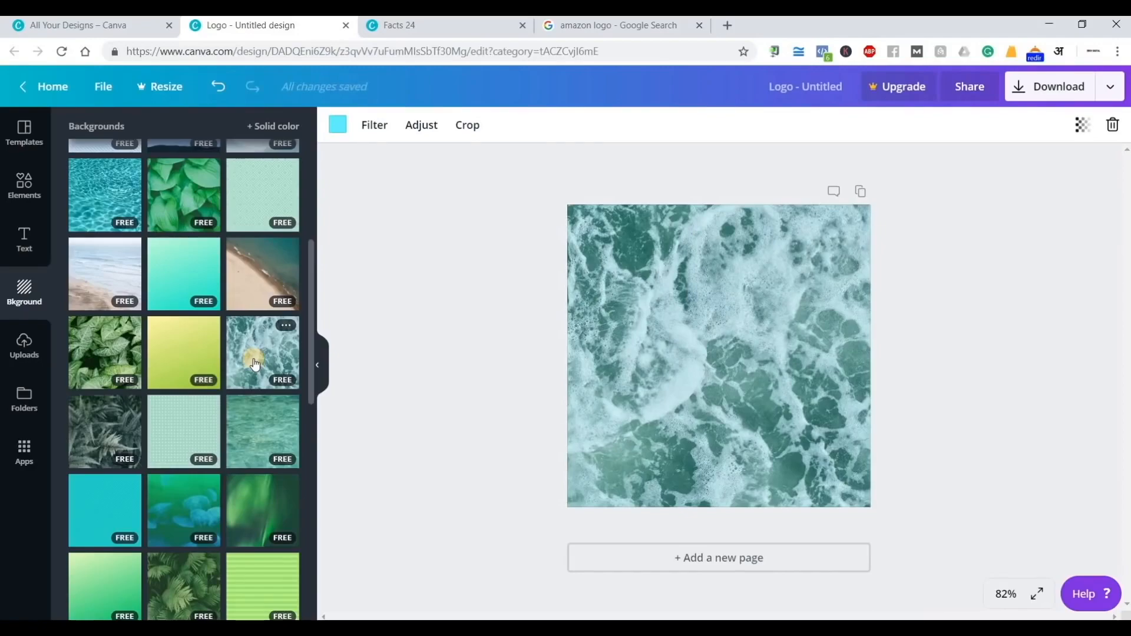
- Undo all the background changes back to the blank white page
{"action": "key", "text": "ctrl+z"}
{"action": "key", "text": "ctrl+z"}
{"action": "key", "text": "ctrl+z"}
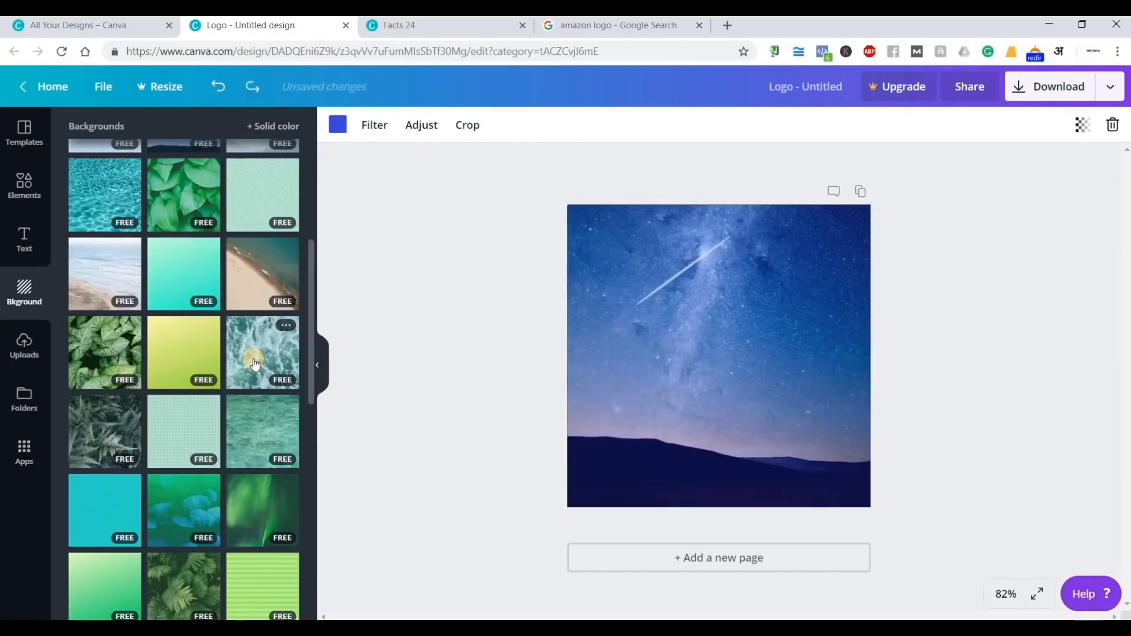
{"action": "key", "text": "ctrl+z"}
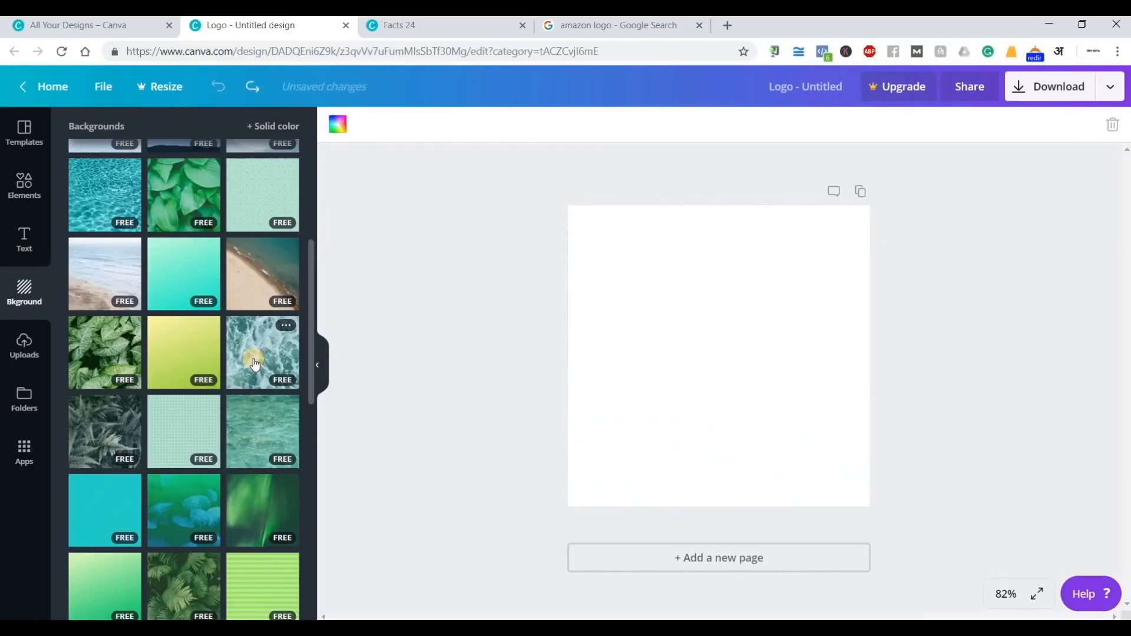
- Look at the uploaded images and the free photos offered among the elements
{"action": "left_click", "coordinate": [19, 349]}
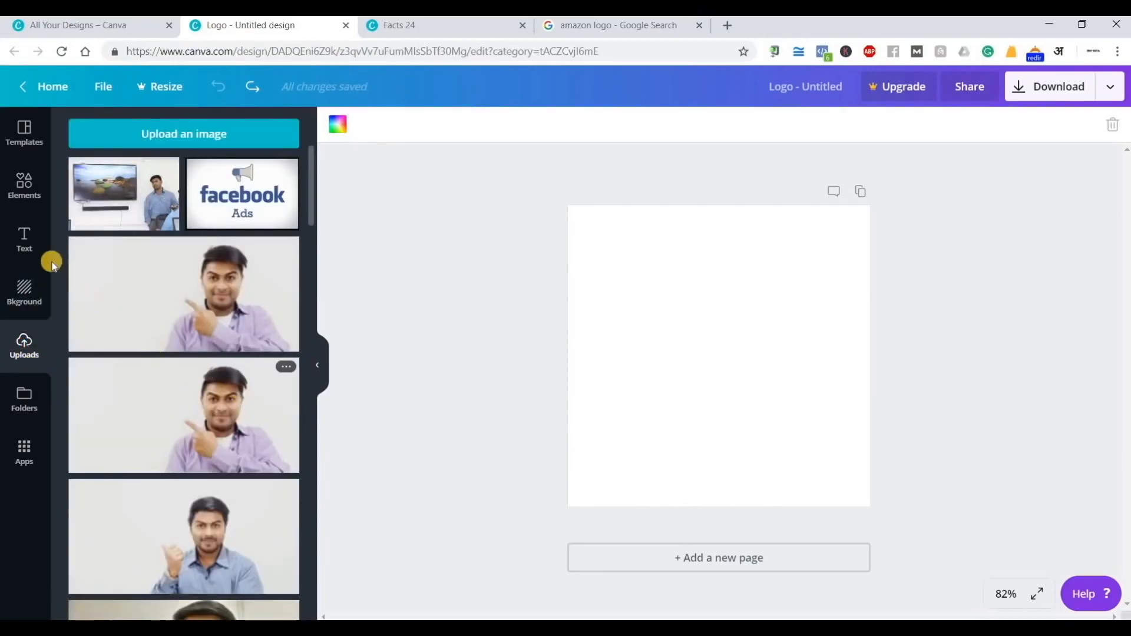
{"action": "left_click", "coordinate": [25, 188]}
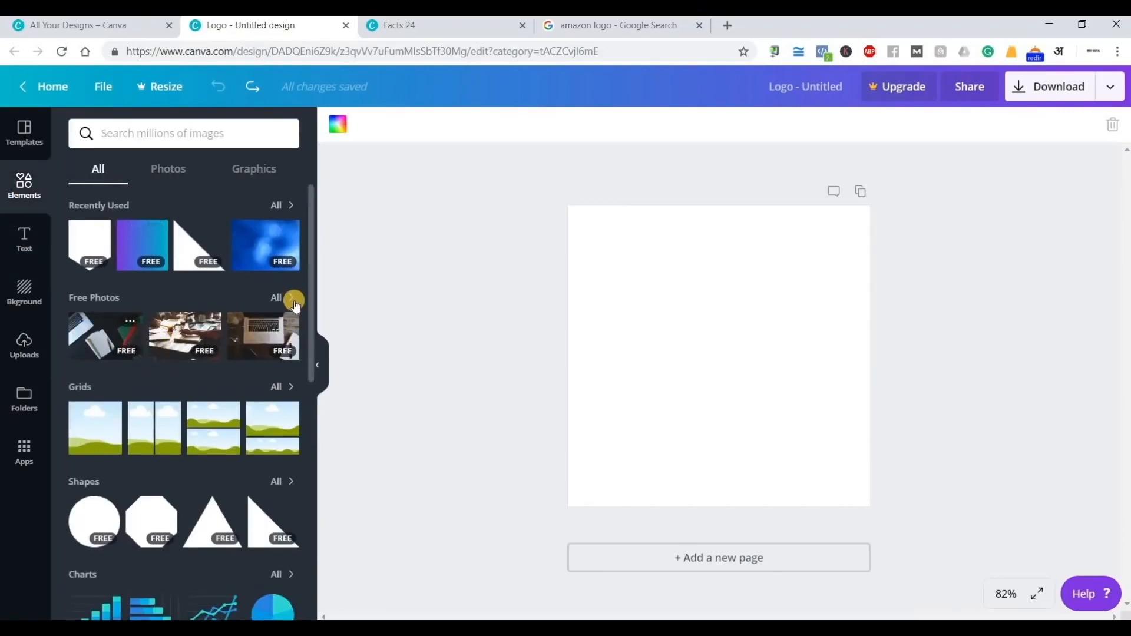
{"action": "left_click", "coordinate": [288, 300]}
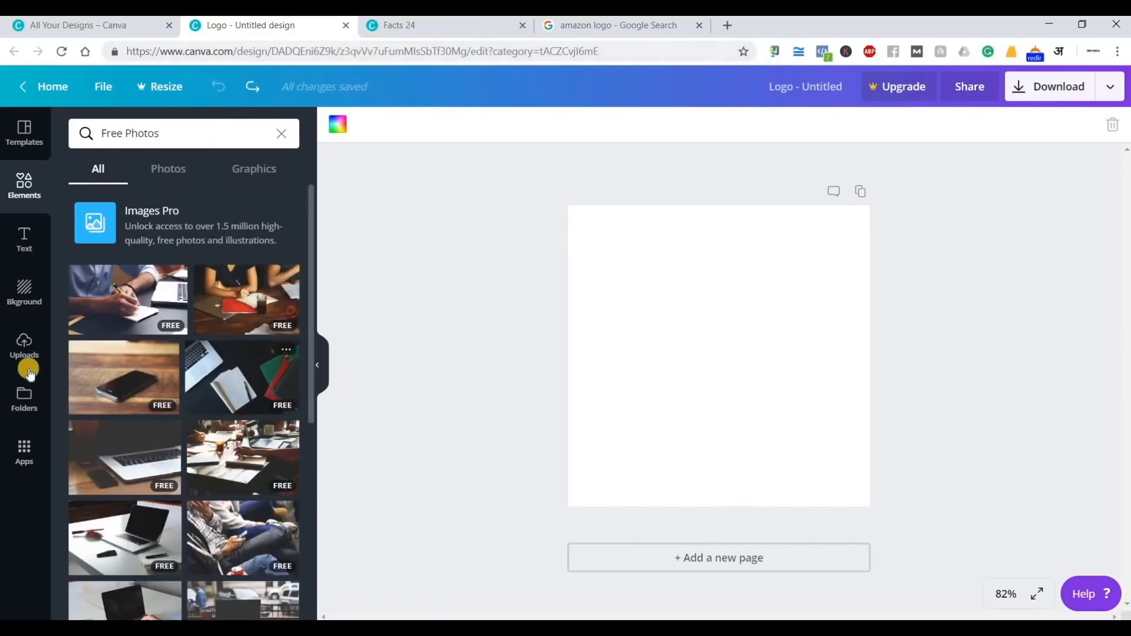
- Place the uploaded photo of the man in the purple shirt, enlarge it to cover the page, and delete it
{"action": "left_click", "coordinate": [25, 349]}
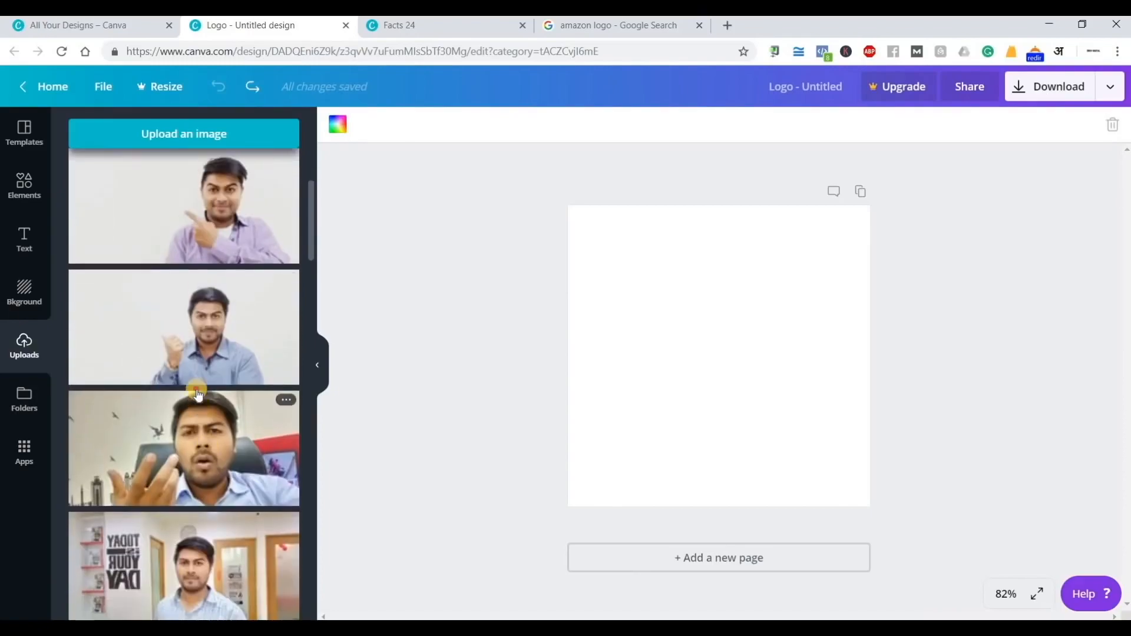
{"action": "left_click", "coordinate": [204, 400]}
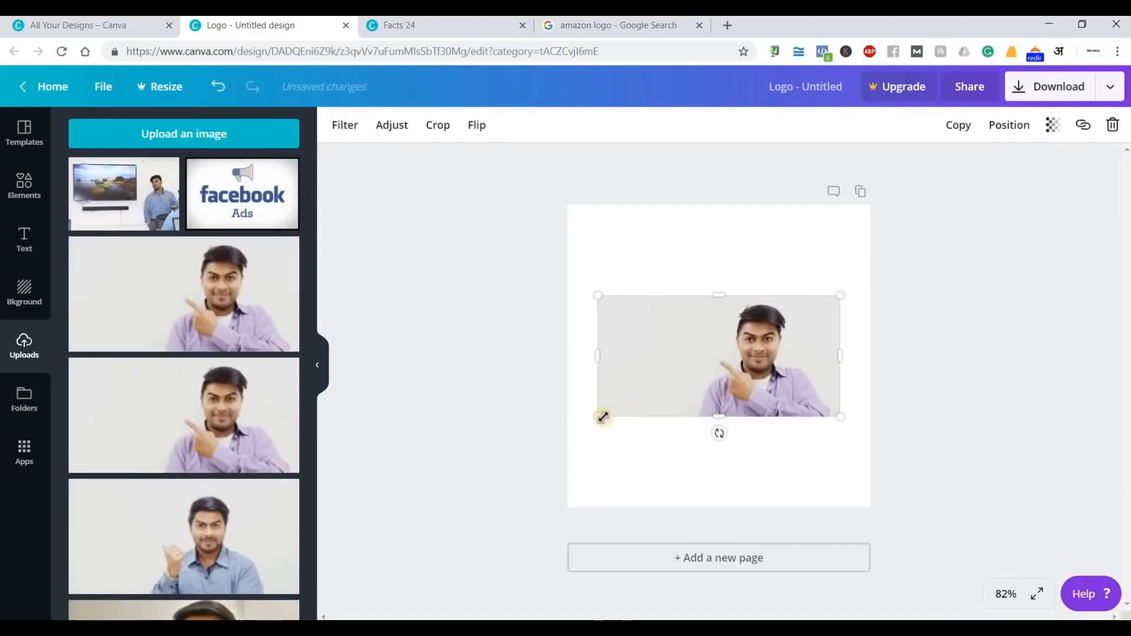
{"action": "left_click_drag", "start_coordinate": [602, 418], "coordinate": [436, 519]}
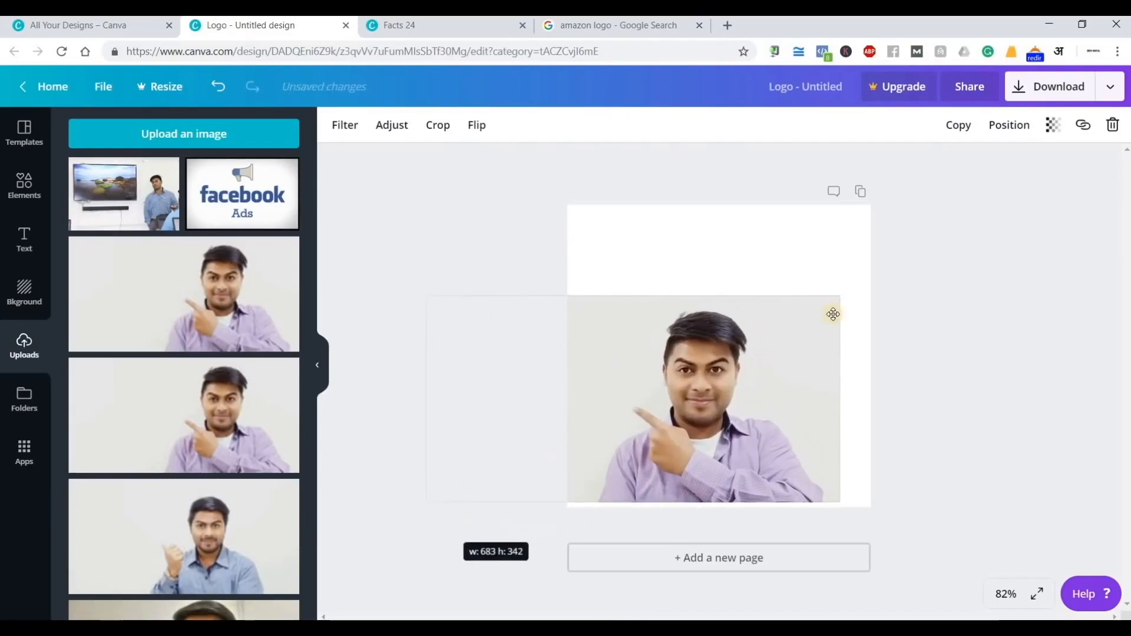
{"action": "left_click_drag", "start_coordinate": [844, 298], "coordinate": [1026, 211]}
{"action": "left_click_drag", "start_coordinate": [815, 328], "coordinate": [792, 336]}
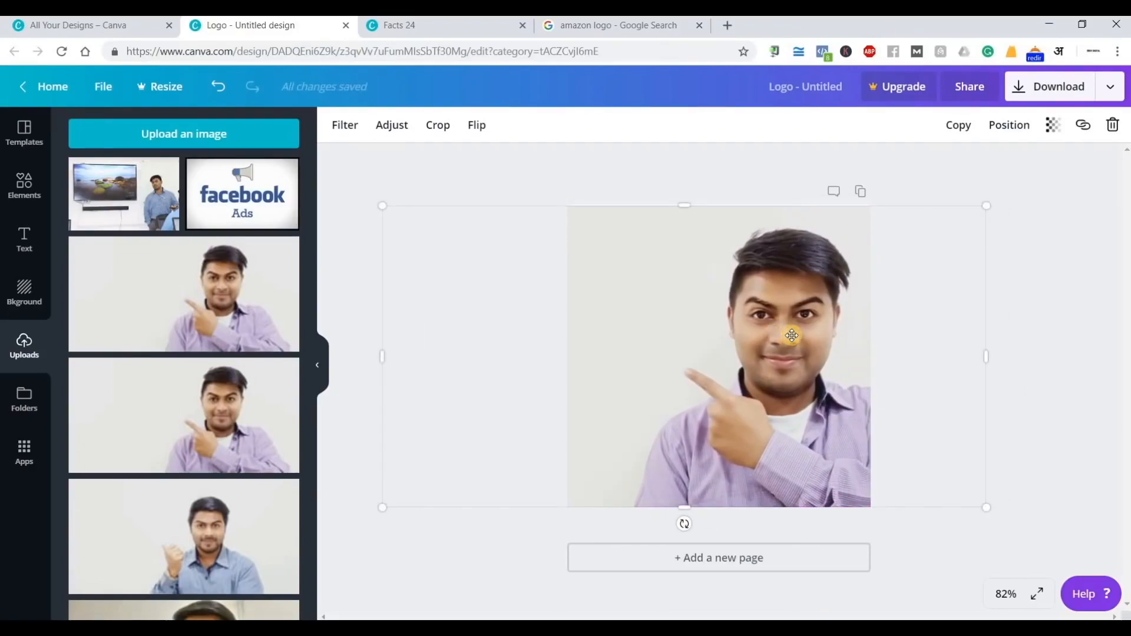
{"action": "key", "text": "Delete"}
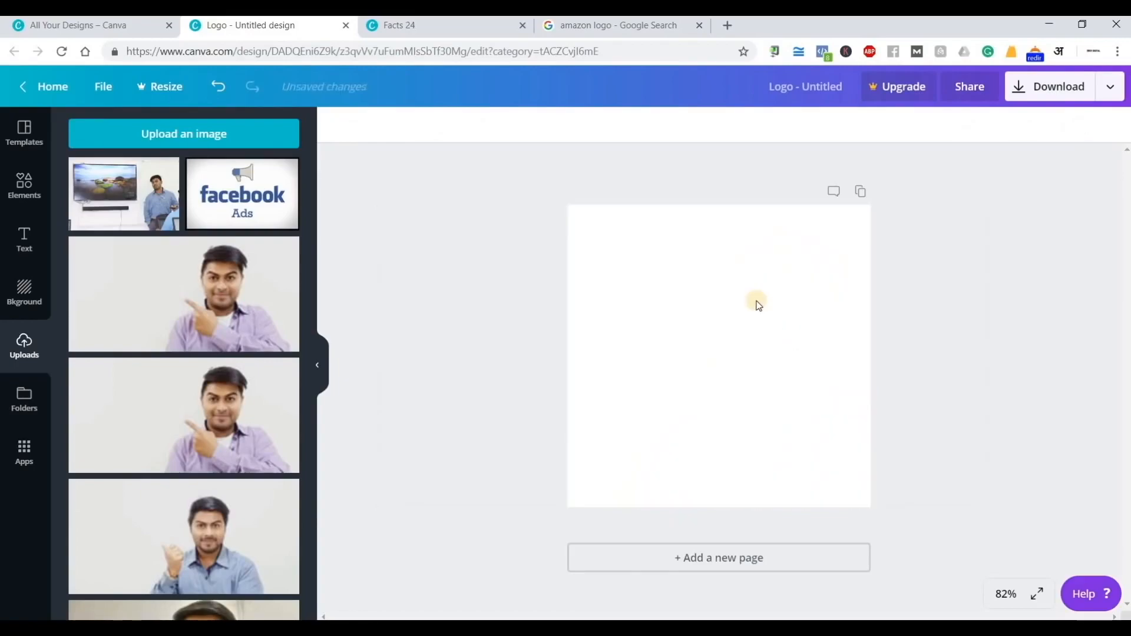
- Examine the photo and design folder options and the list of available Canva apps
{"action": "left_click", "coordinate": [40, 407]}
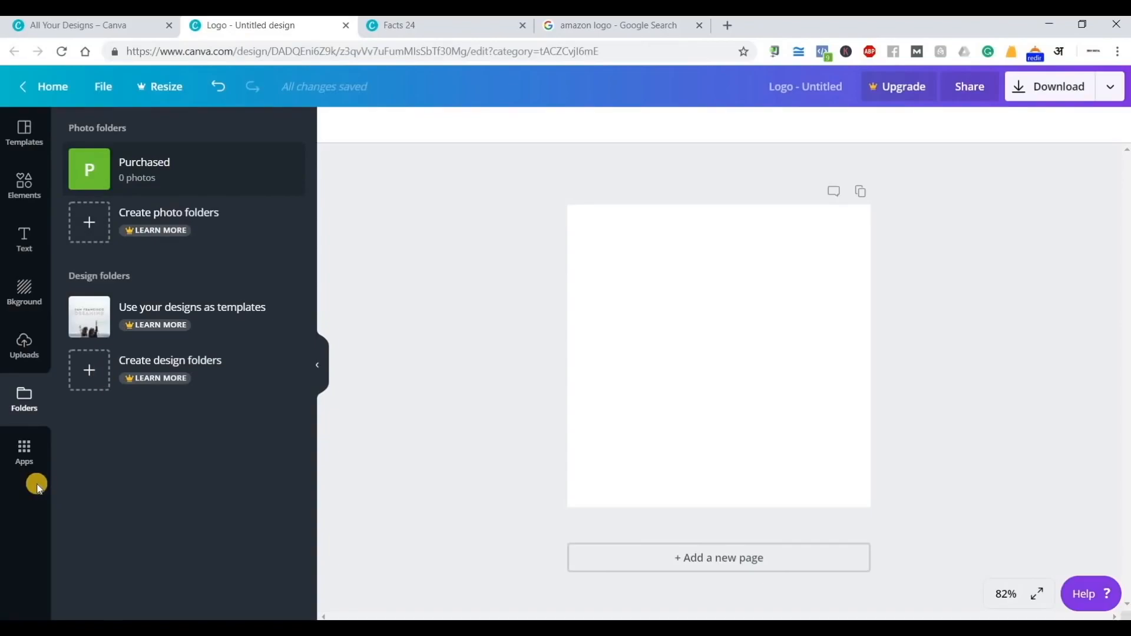
{"action": "left_click", "coordinate": [24, 457]}
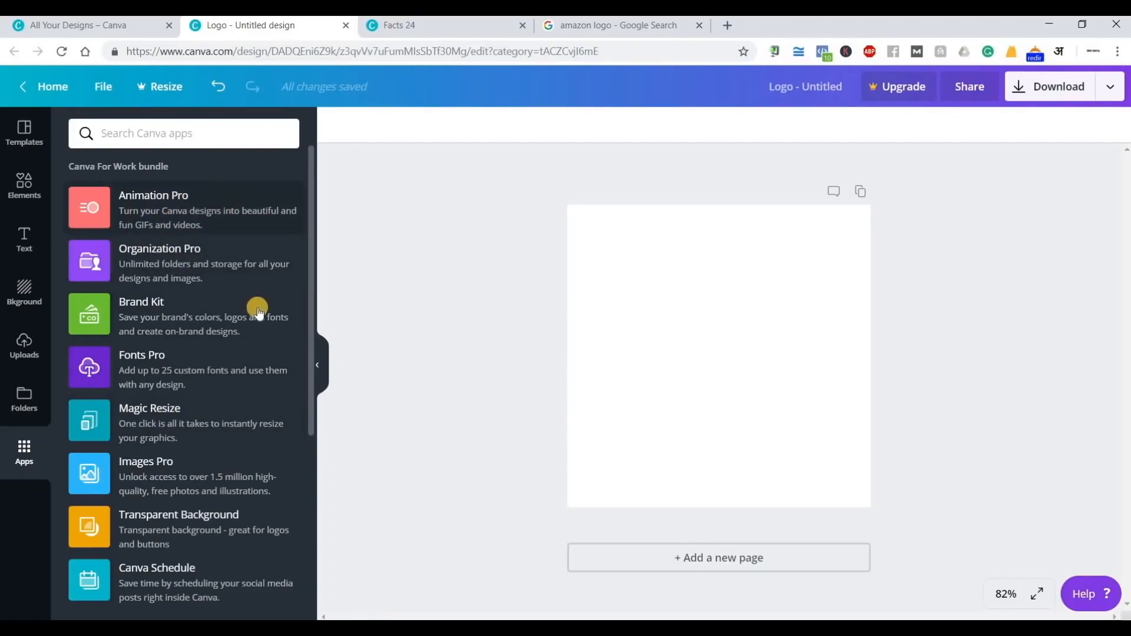
{"action": "scroll", "coordinate": [168, 442], "scroll_direction": "down", "scroll_amount": 5}
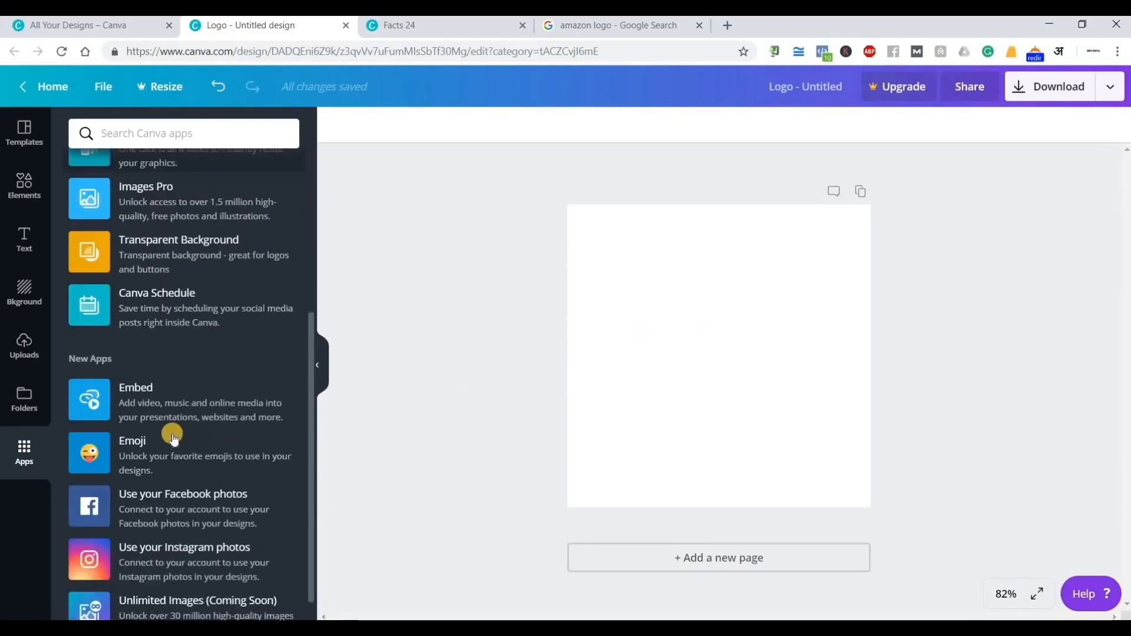
{"action": "scroll", "coordinate": [172, 436], "scroll_direction": "up", "scroll_amount": 4}
{"action": "scroll", "coordinate": [171, 437], "scroll_direction": "up", "scroll_amount": 1}
{"action": "scroll", "coordinate": [159, 413], "scroll_direction": "down", "scroll_amount": 5}
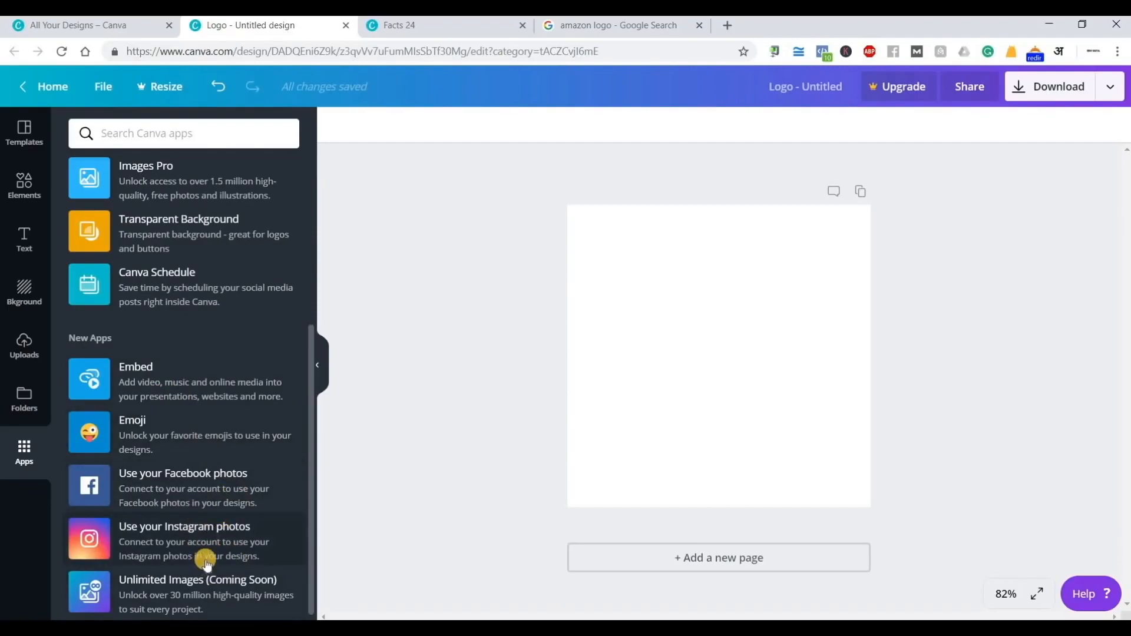
{"action": "scroll", "coordinate": [206, 560], "scroll_direction": "up", "scroll_amount": 5}
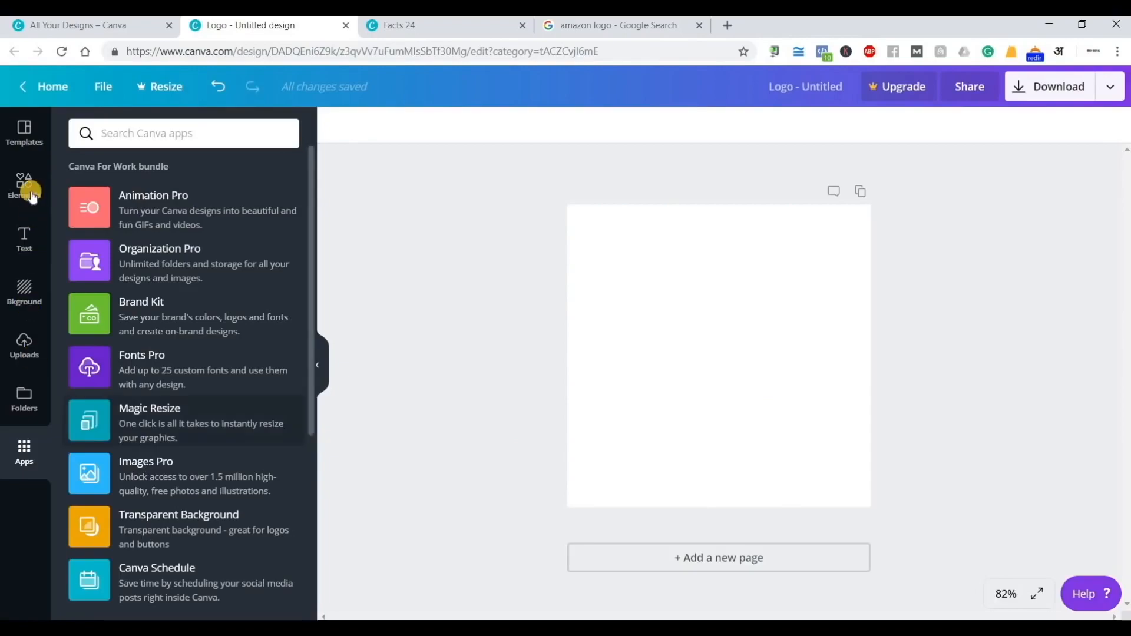
- Apply the "Delish Dream Dish" food logo template to the page and undo it
{"action": "left_click", "coordinate": [24, 131]}
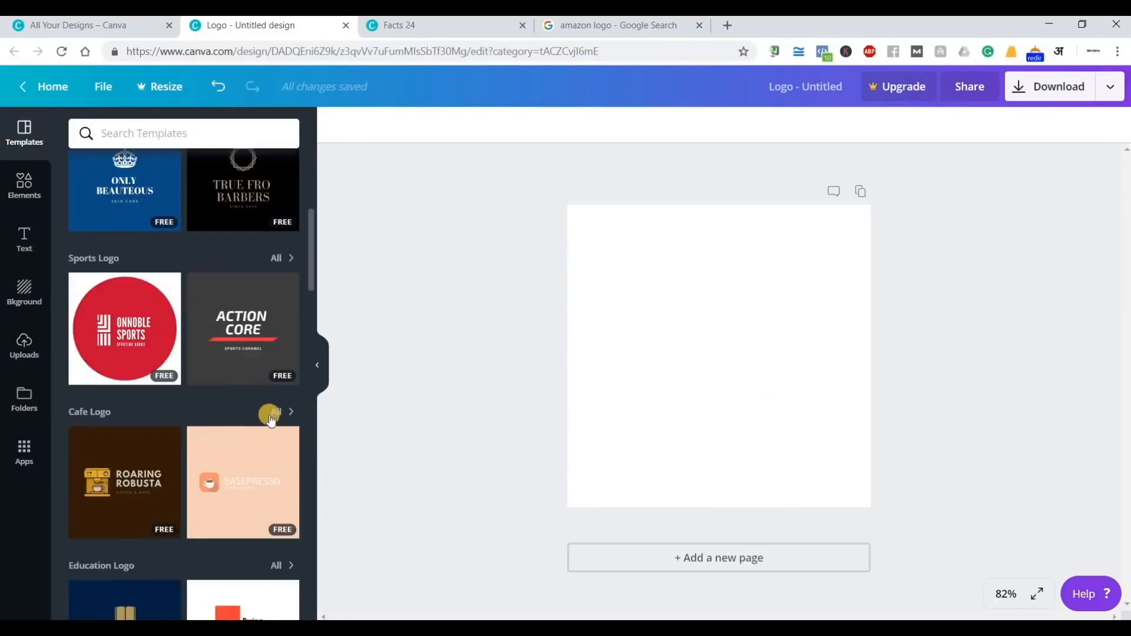
{"action": "scroll", "coordinate": [266, 414], "scroll_direction": "up", "scroll_amount": 5}
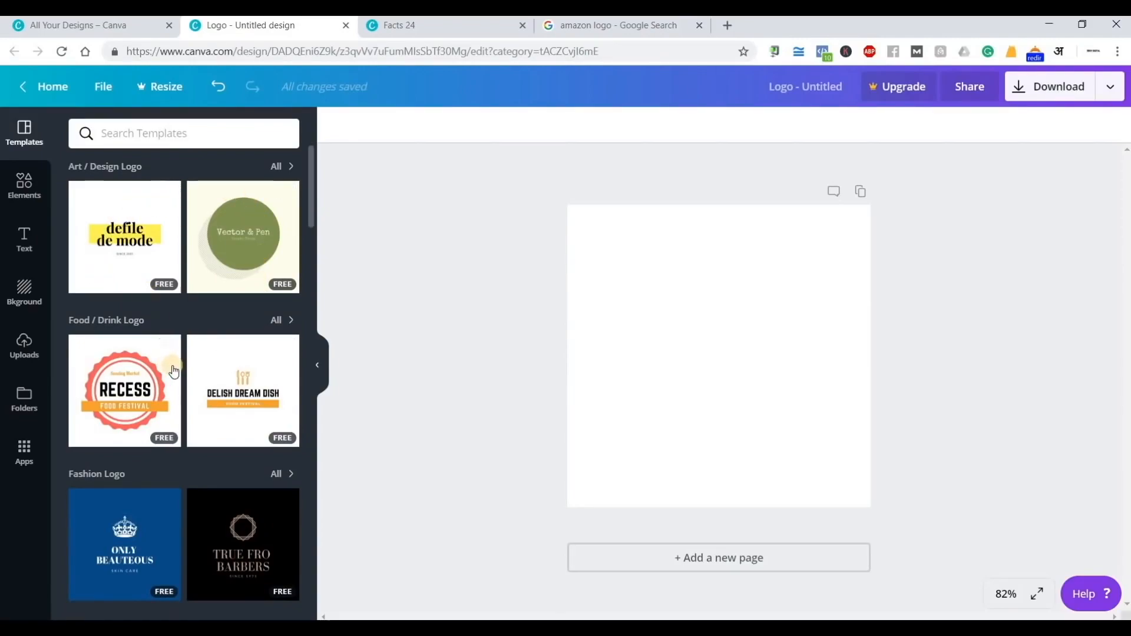
{"action": "scroll", "coordinate": [173, 372], "scroll_direction": "down", "scroll_amount": 1}
{"action": "scroll", "coordinate": [173, 370], "scroll_direction": "up", "scroll_amount": 1}
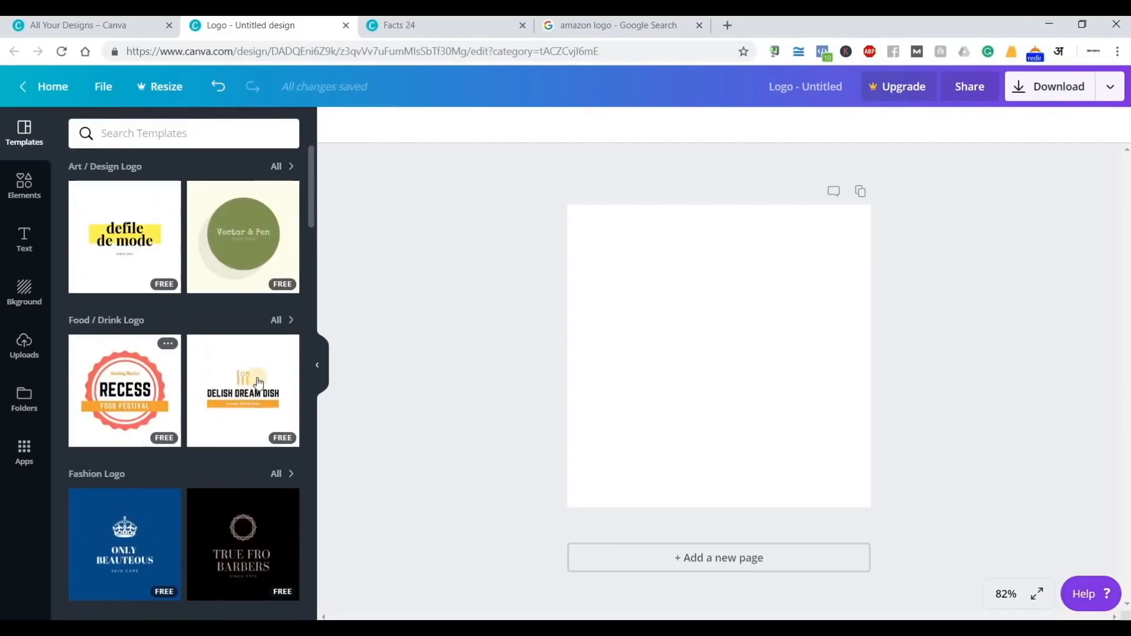
{"action": "left_click", "coordinate": [240, 404]}
{"action": "left_click", "coordinate": [582, 390]}
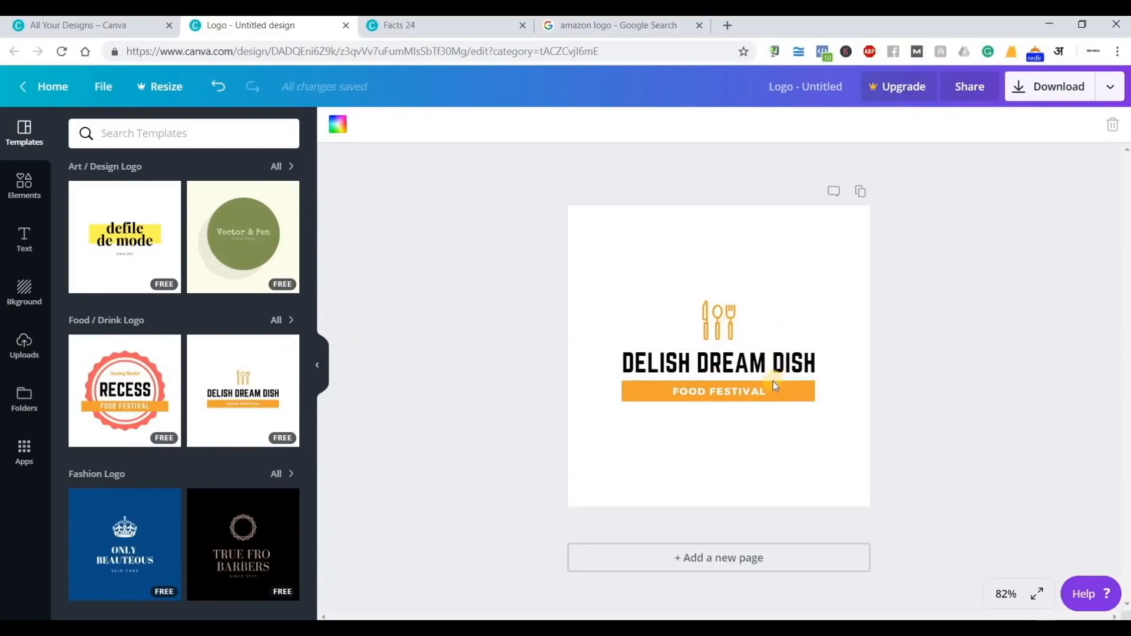
{"action": "key", "text": "ctrl+z"}
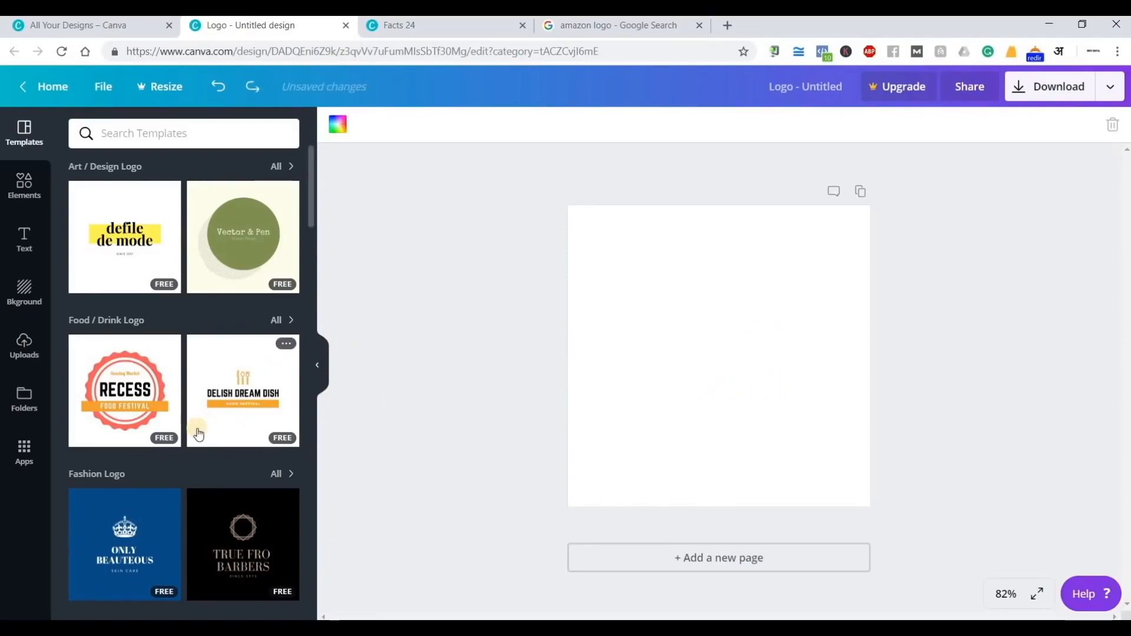
- Apply the "True Fro Barbers" fashion logo template to the page and undo it
{"action": "scroll", "coordinate": [198, 435], "scroll_direction": "down", "scroll_amount": 3}
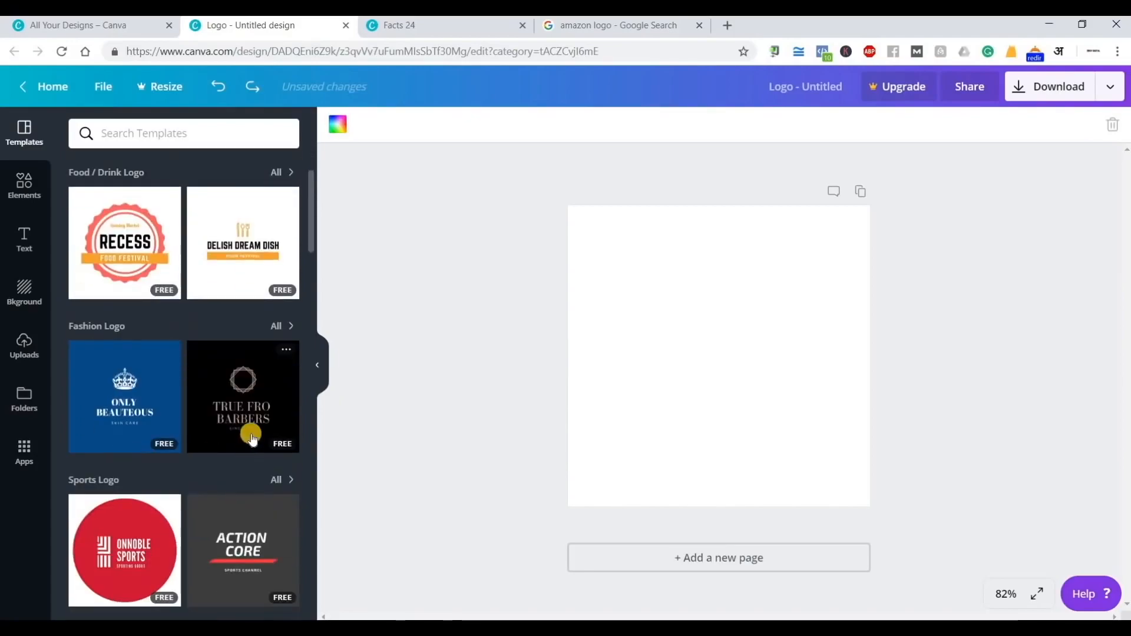
{"action": "left_click", "coordinate": [253, 386]}
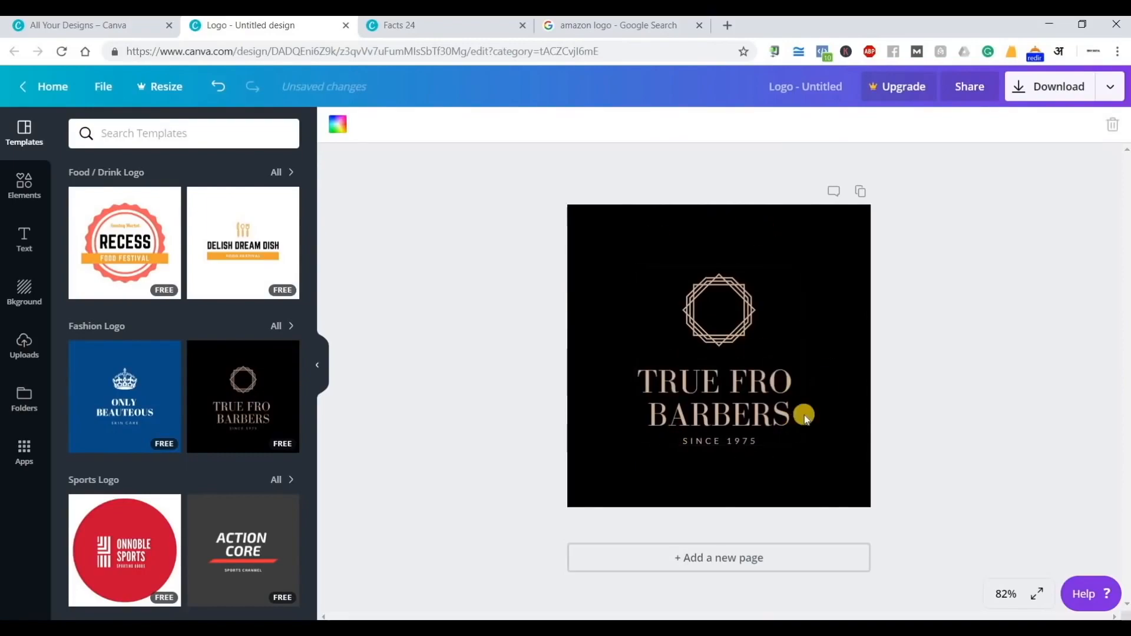
{"action": "key", "text": "ctrl+z"}
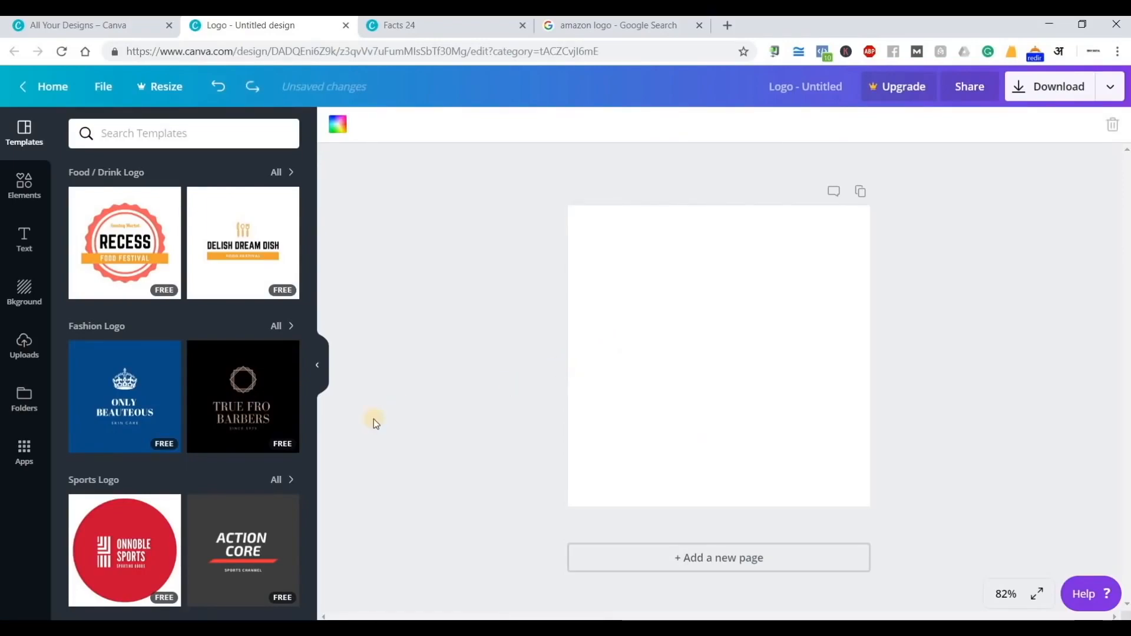
- Examine the logo templates sorted by category, from sports, cafe, education and band to law, home furnishings and automotive
{"action": "scroll", "coordinate": [193, 449], "scroll_direction": "down", "scroll_amount": 1}
{"action": "scroll", "coordinate": [194, 450], "scroll_direction": "down", "scroll_amount": 3}
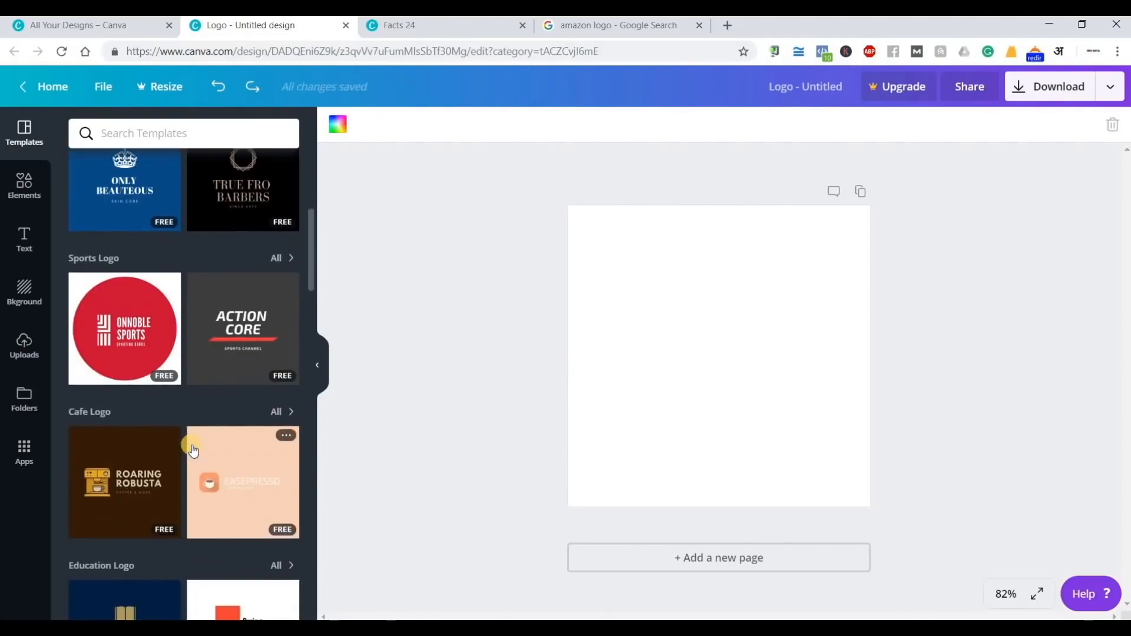
{"action": "scroll", "coordinate": [206, 343], "scroll_direction": "down", "scroll_amount": 1}
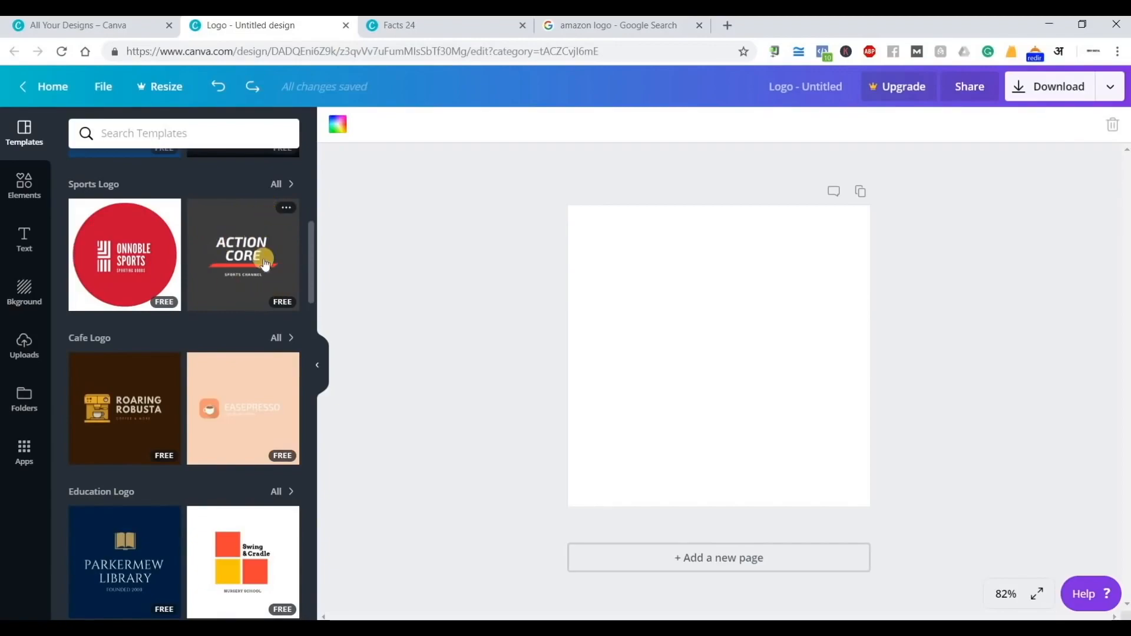
{"action": "scroll", "coordinate": [125, 370], "scroll_direction": "down", "scroll_amount": 1}
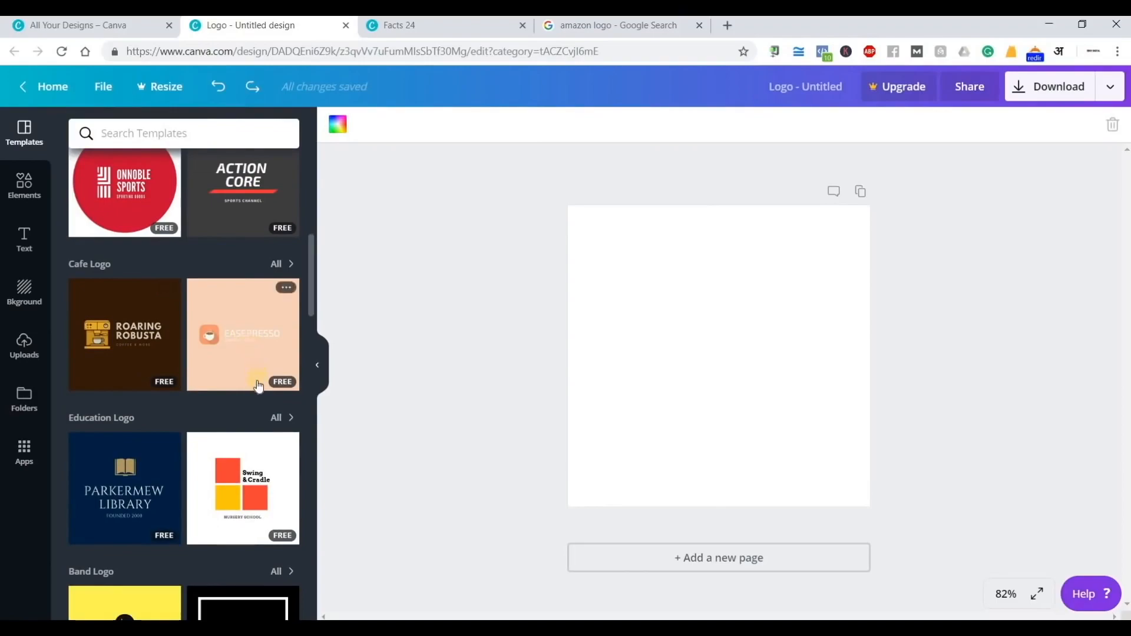
{"action": "scroll", "coordinate": [257, 386], "scroll_direction": "down", "scroll_amount": 1}
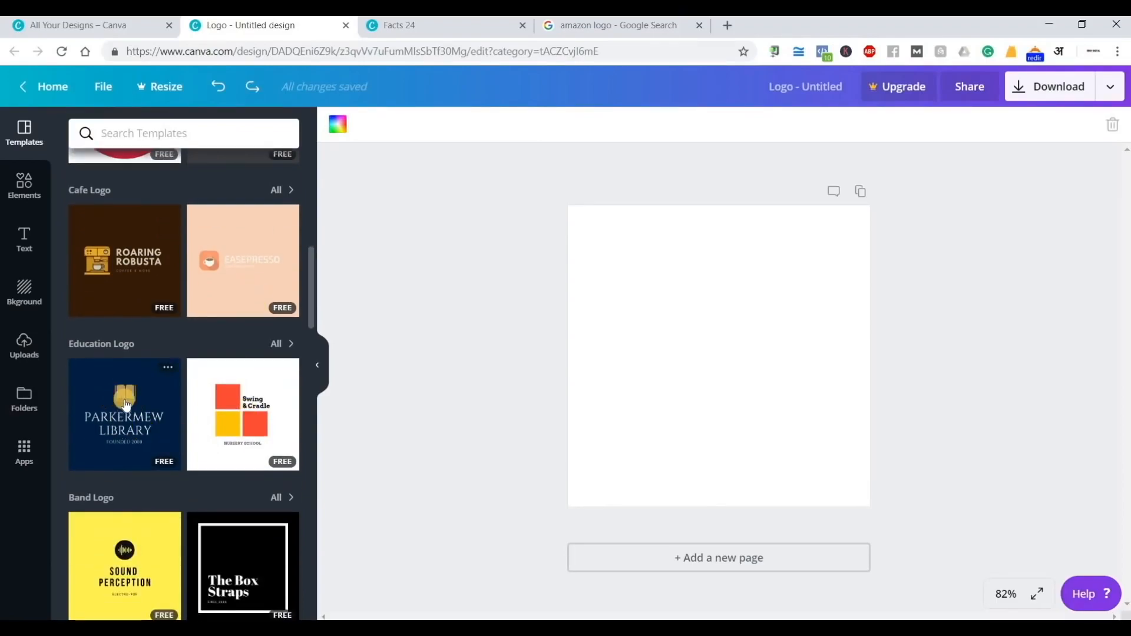
{"action": "scroll", "coordinate": [125, 405], "scroll_direction": "down", "scroll_amount": 2}
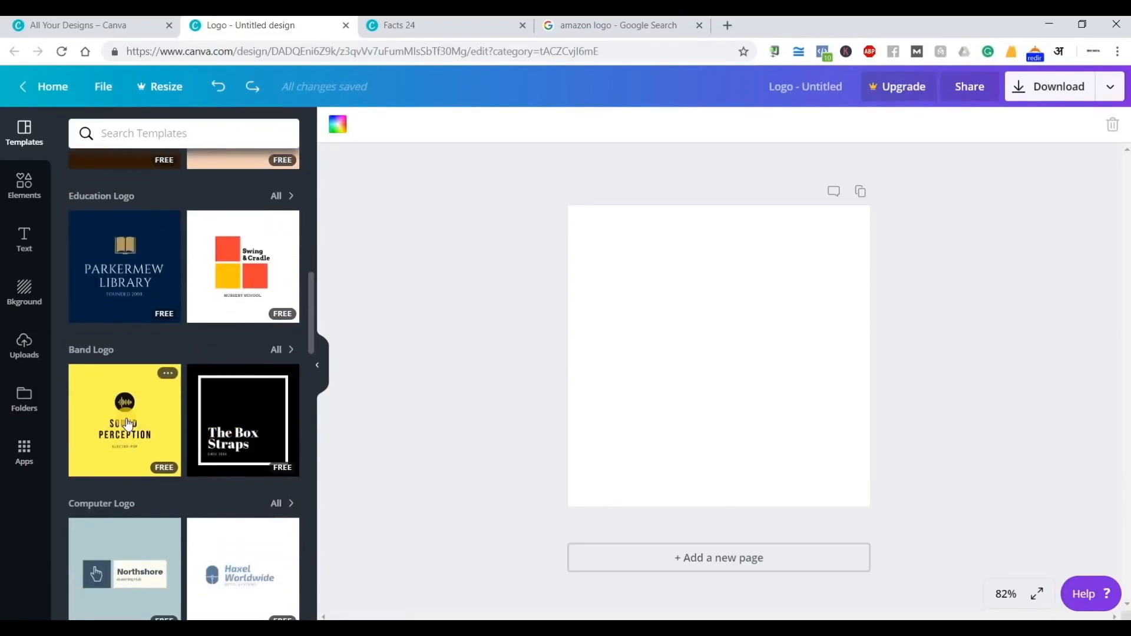
{"action": "scroll", "coordinate": [118, 401], "scroll_direction": "down", "scroll_amount": 1}
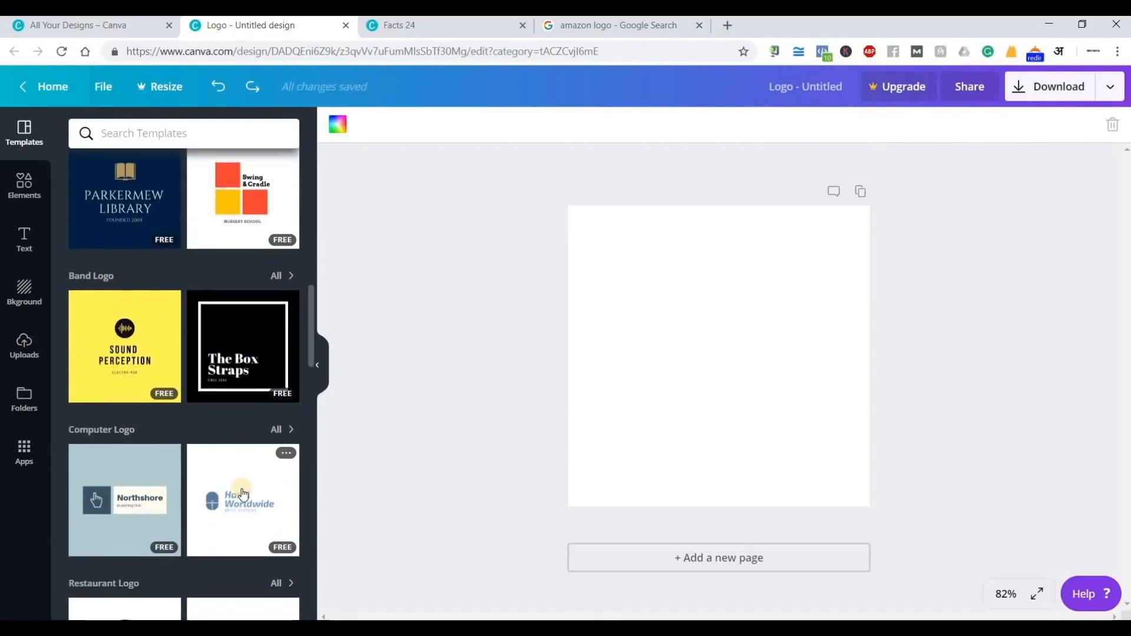
{"action": "scroll", "coordinate": [243, 489], "scroll_direction": "down", "scroll_amount": 1}
{"action": "scroll", "coordinate": [242, 493], "scroll_direction": "down", "scroll_amount": 4}
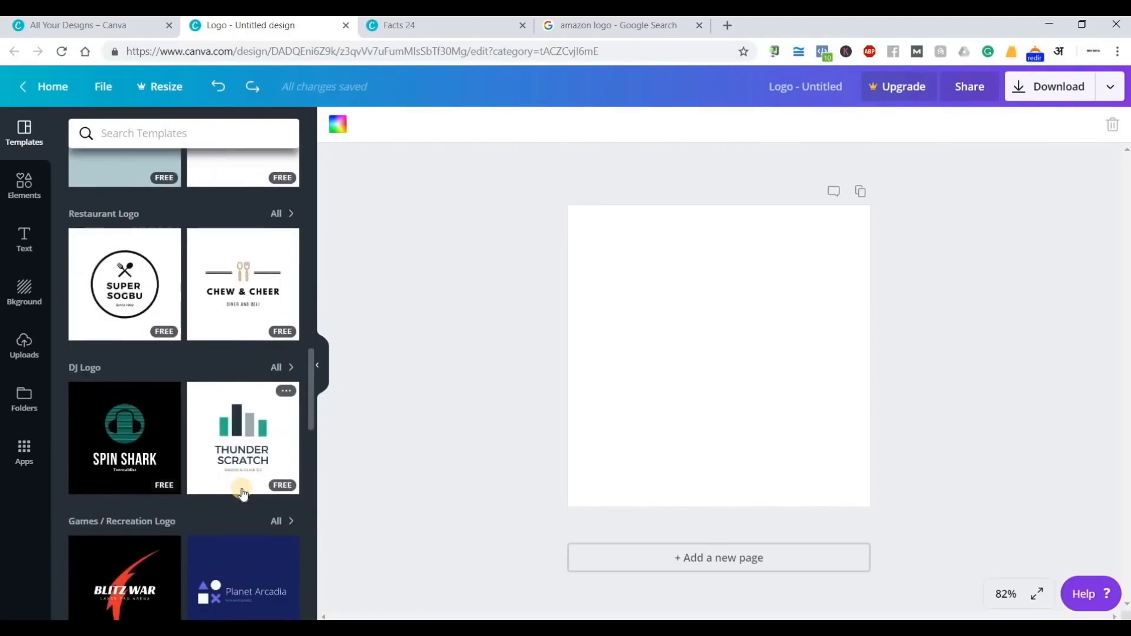
{"action": "scroll", "coordinate": [243, 494], "scroll_direction": "down", "scroll_amount": 1}
{"action": "scroll", "coordinate": [243, 494], "scroll_direction": "down", "scroll_amount": 1}
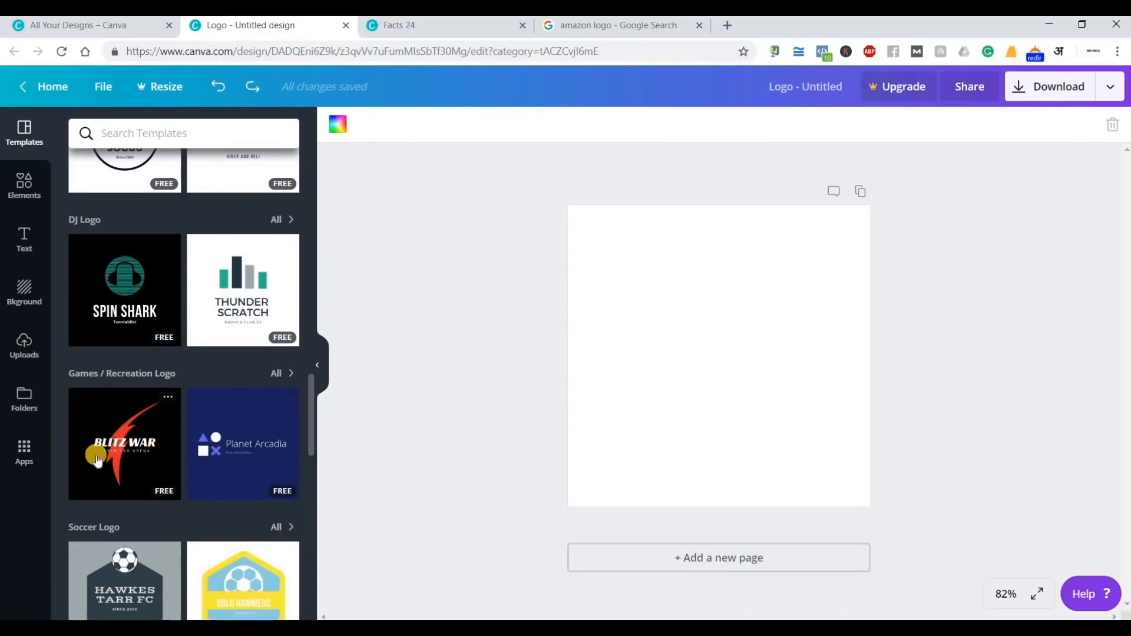
{"action": "scroll", "coordinate": [97, 460], "scroll_direction": "down", "scroll_amount": 3}
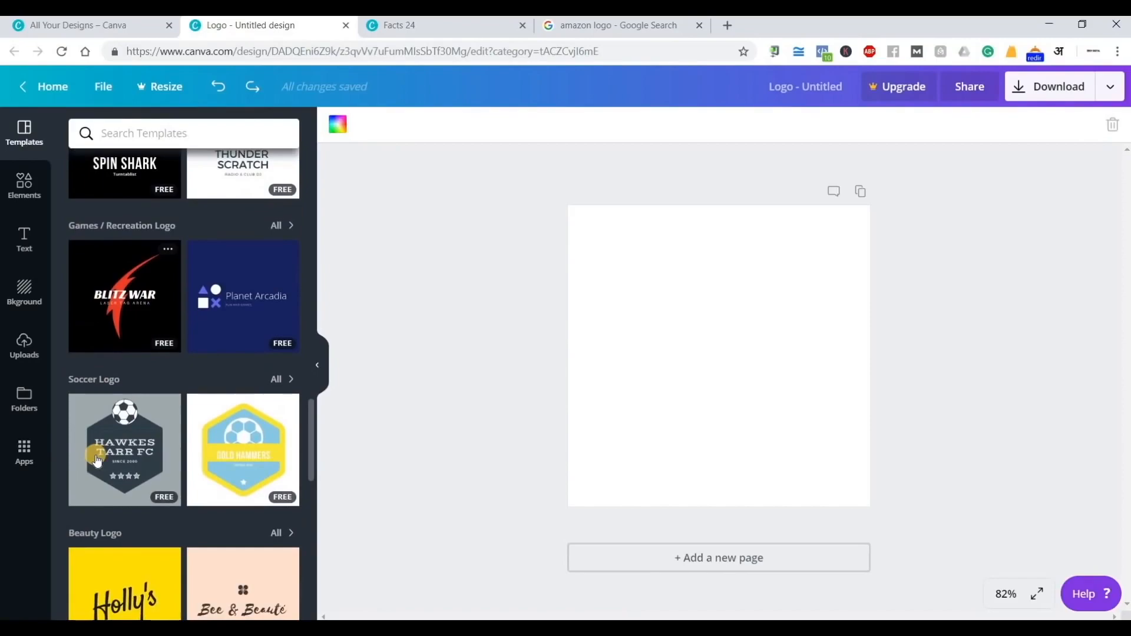
{"action": "scroll", "coordinate": [97, 461], "scroll_direction": "down", "scroll_amount": 7}
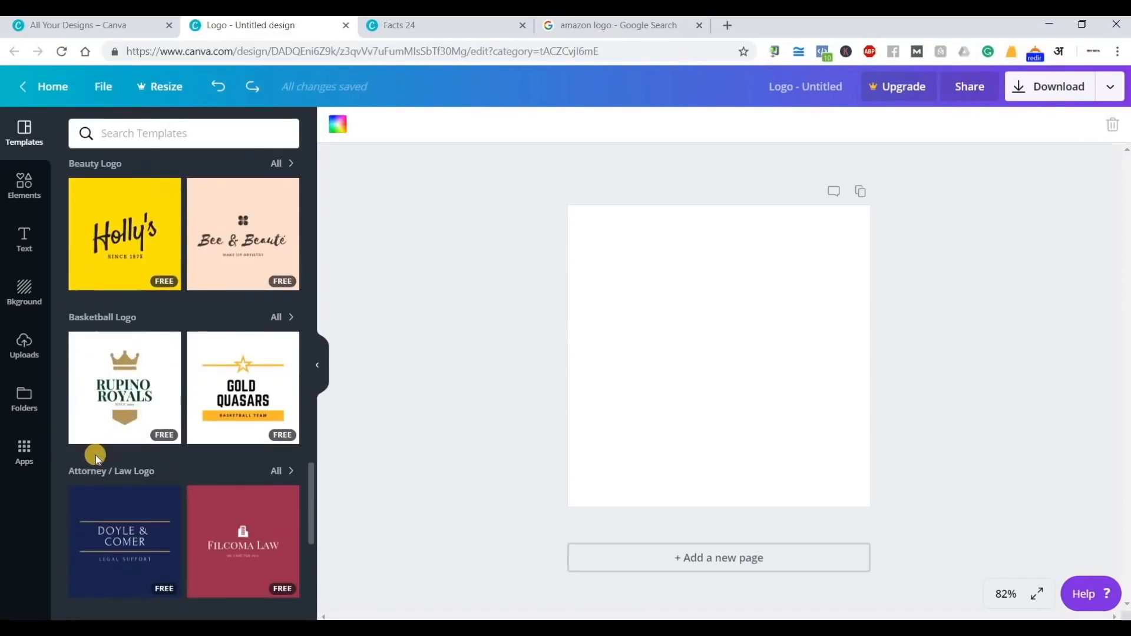
{"action": "scroll", "coordinate": [95, 455], "scroll_direction": "down", "scroll_amount": 6}
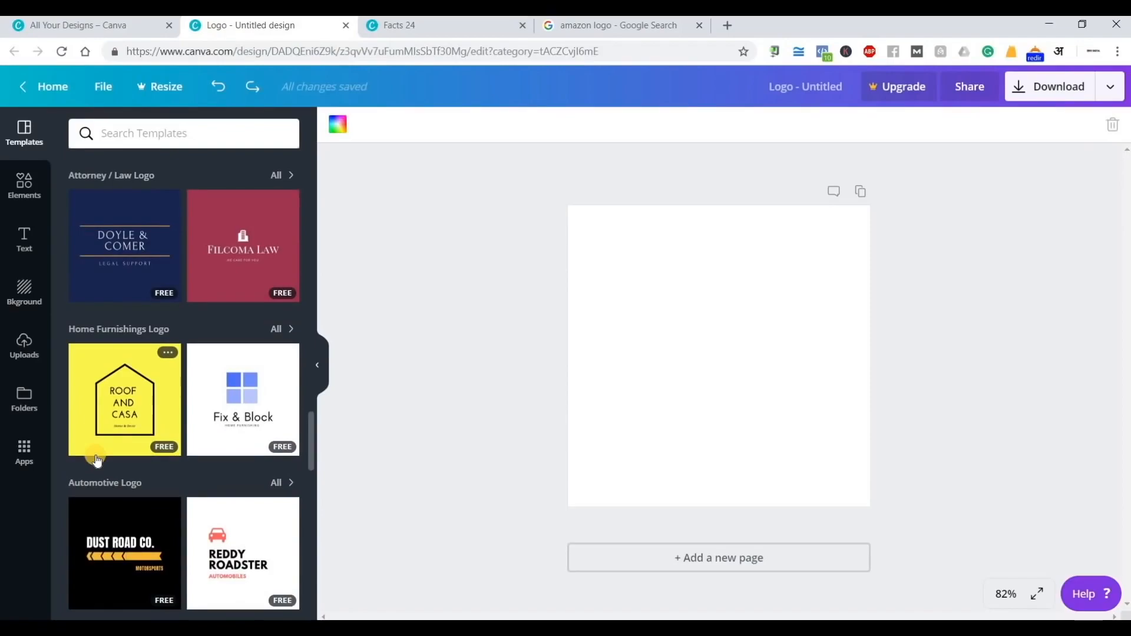
- Examine the uncategorised logo templates below the category sections for design ideas
{"action": "scroll", "coordinate": [97, 460], "scroll_direction": "down", "scroll_amount": 5}
{"action": "scroll", "coordinate": [98, 460], "scroll_direction": "down", "scroll_amount": 3}
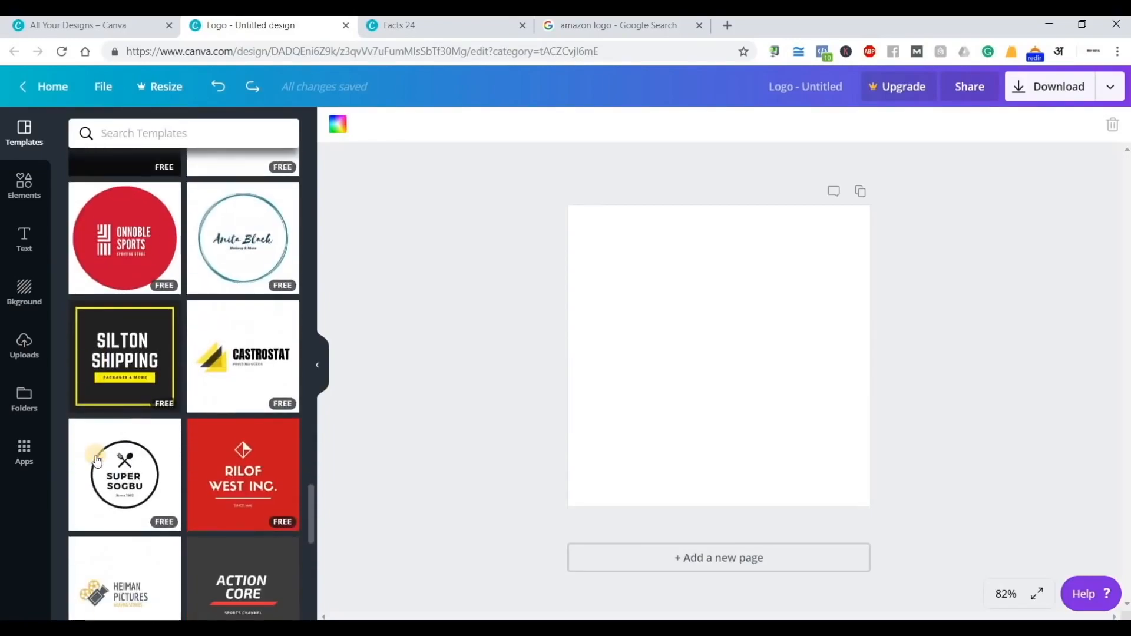
{"action": "scroll", "coordinate": [97, 460], "scroll_direction": "down", "scroll_amount": 1}
{"action": "scroll", "coordinate": [97, 461], "scroll_direction": "down", "scroll_amount": 2}
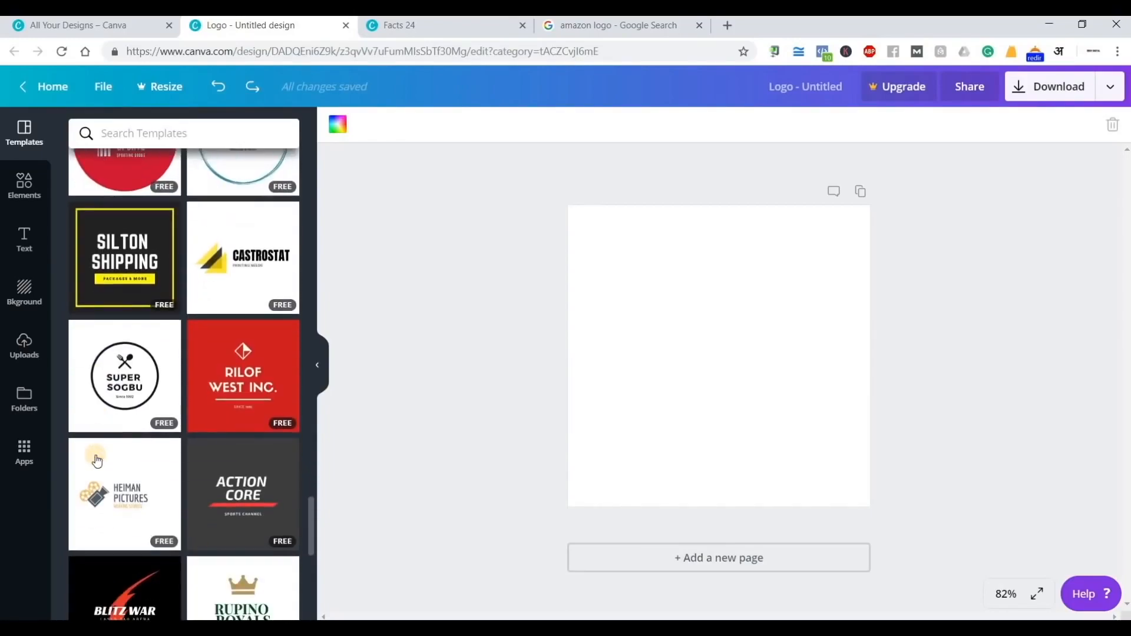
{"action": "scroll", "coordinate": [97, 461], "scroll_direction": "down", "scroll_amount": 4}
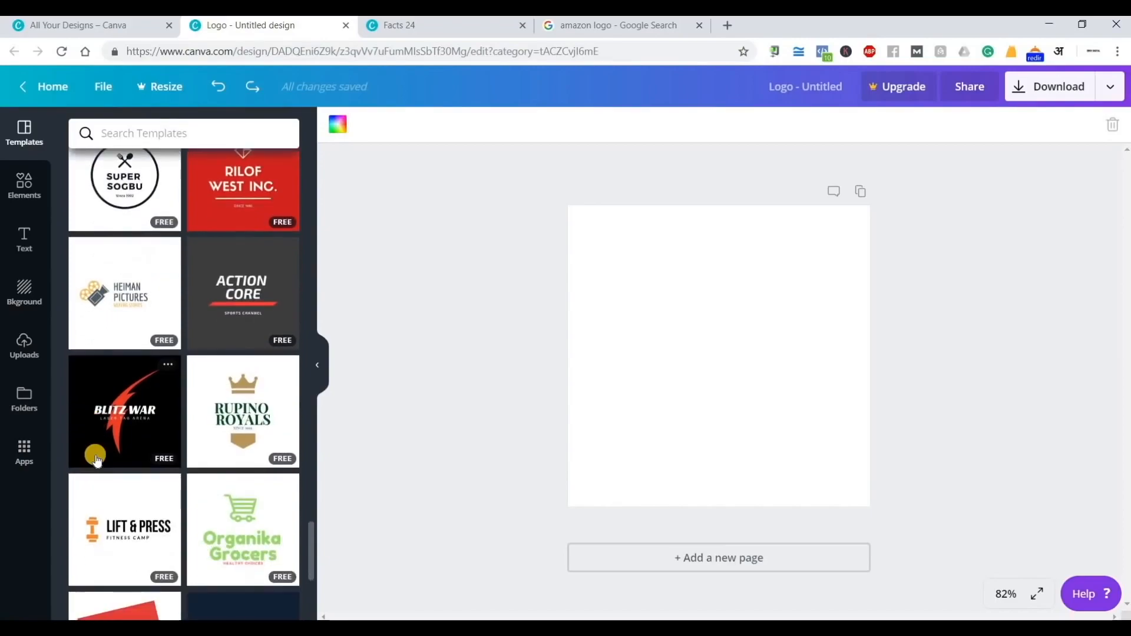
{"action": "scroll", "coordinate": [97, 461], "scroll_direction": "down", "scroll_amount": 4}
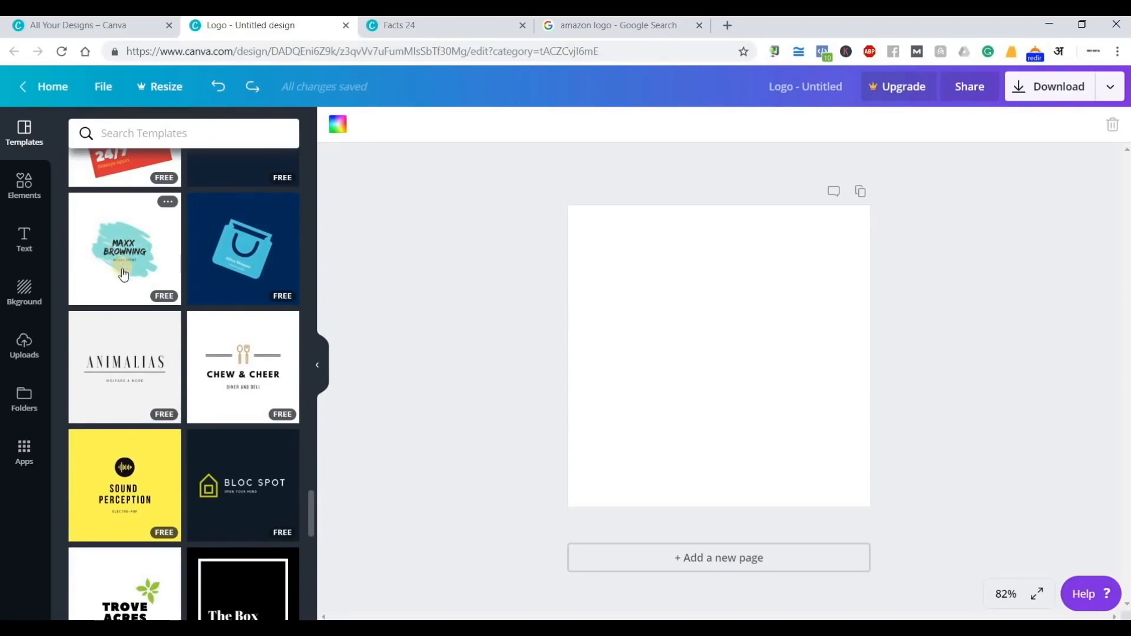
{"action": "scroll", "coordinate": [157, 359], "scroll_direction": "down", "scroll_amount": 5}
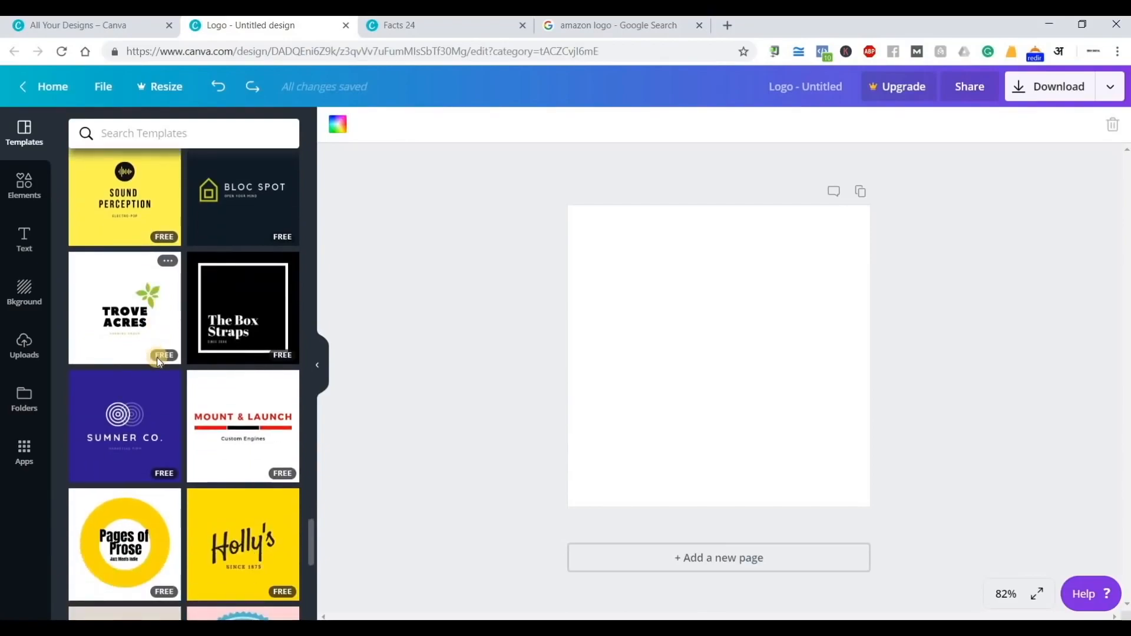
{"action": "scroll", "coordinate": [157, 358], "scroll_direction": "down", "scroll_amount": 1}
{"action": "scroll", "coordinate": [157, 362], "scroll_direction": "down", "scroll_amount": 1}
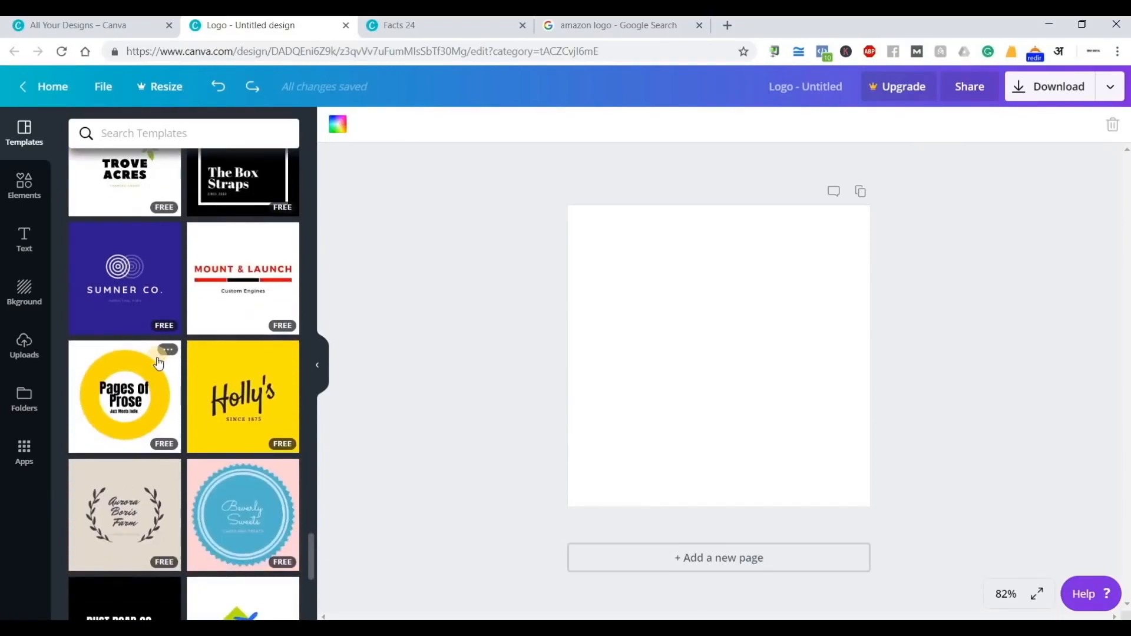
{"action": "scroll", "coordinate": [158, 362], "scroll_direction": "down", "scroll_amount": 2}
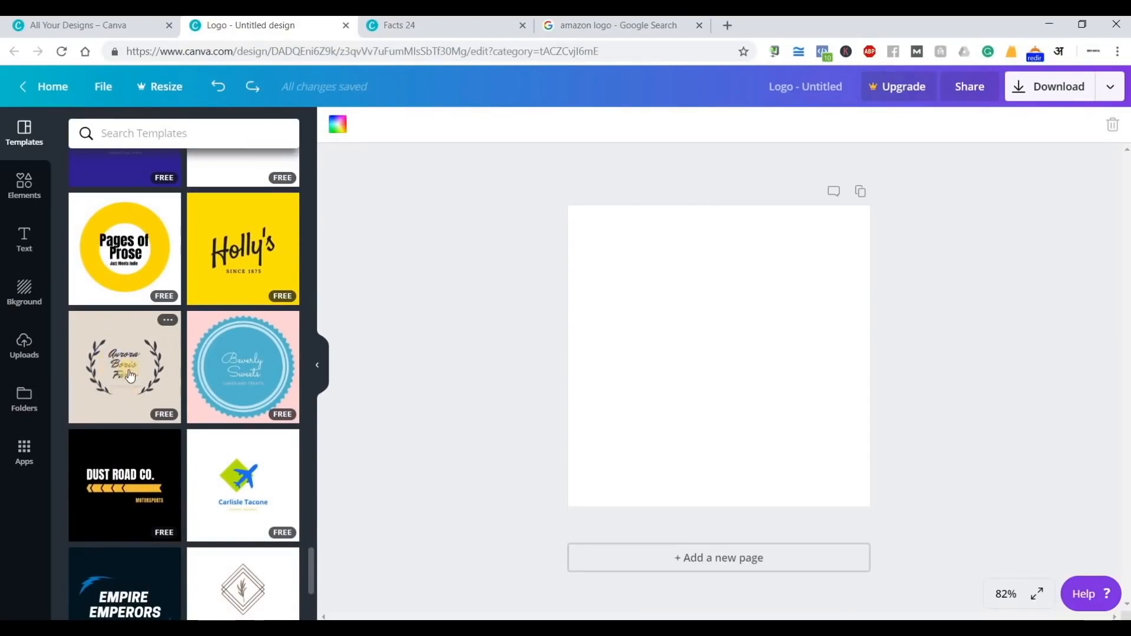
{"action": "scroll", "coordinate": [140, 419], "scroll_direction": "down", "scroll_amount": 3}
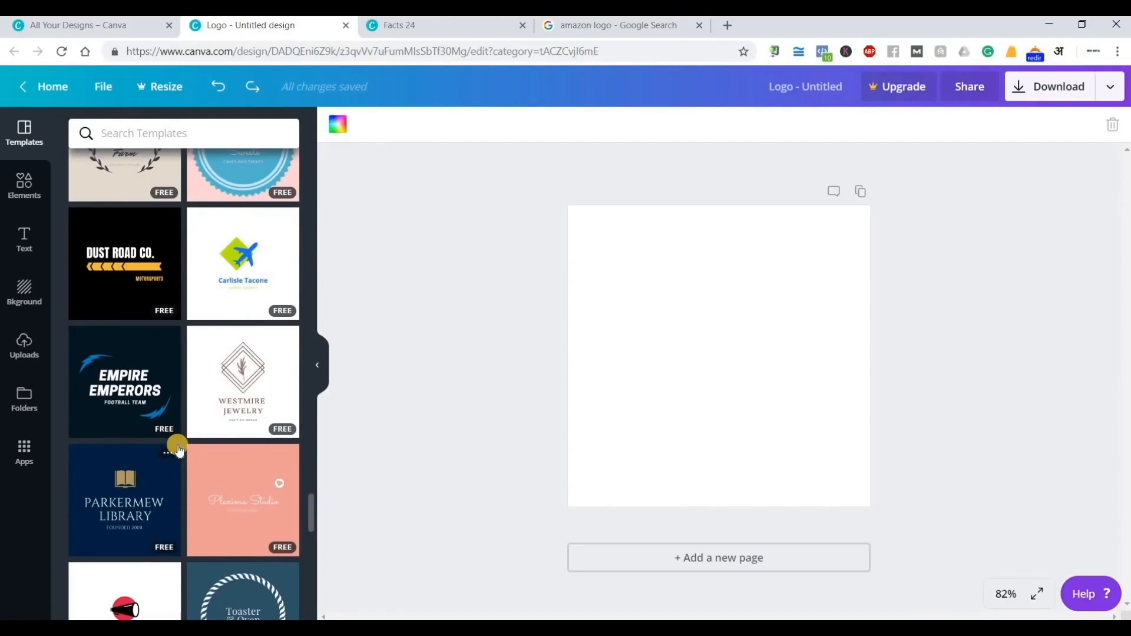
{"action": "scroll", "coordinate": [178, 450], "scroll_direction": "down", "scroll_amount": 2}
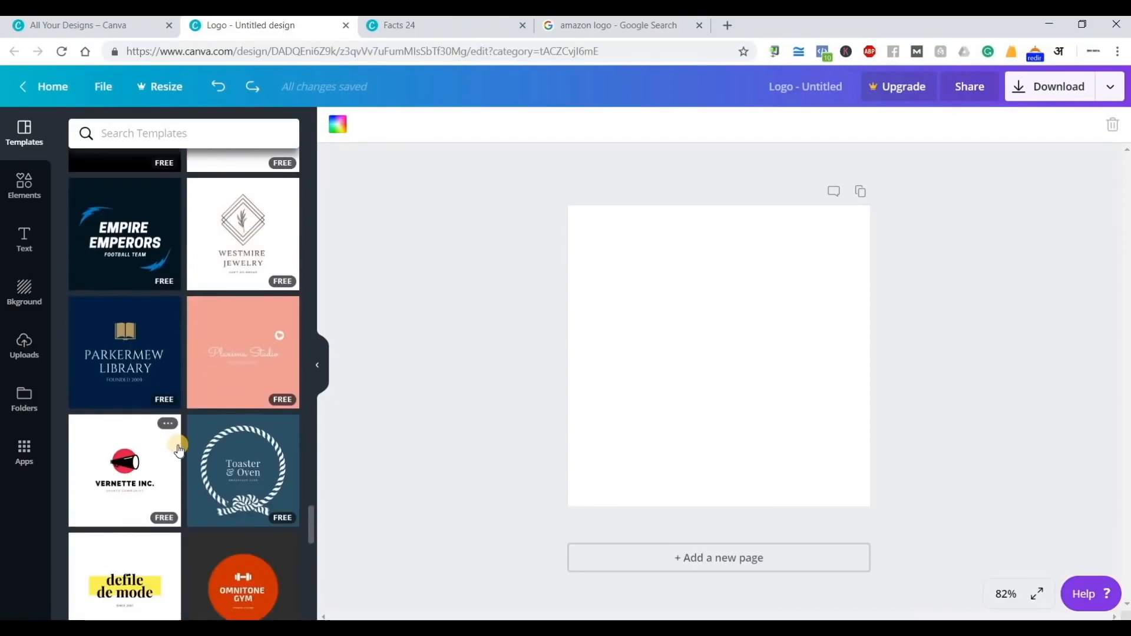
{"action": "scroll", "coordinate": [179, 450], "scroll_direction": "down", "scroll_amount": 3}
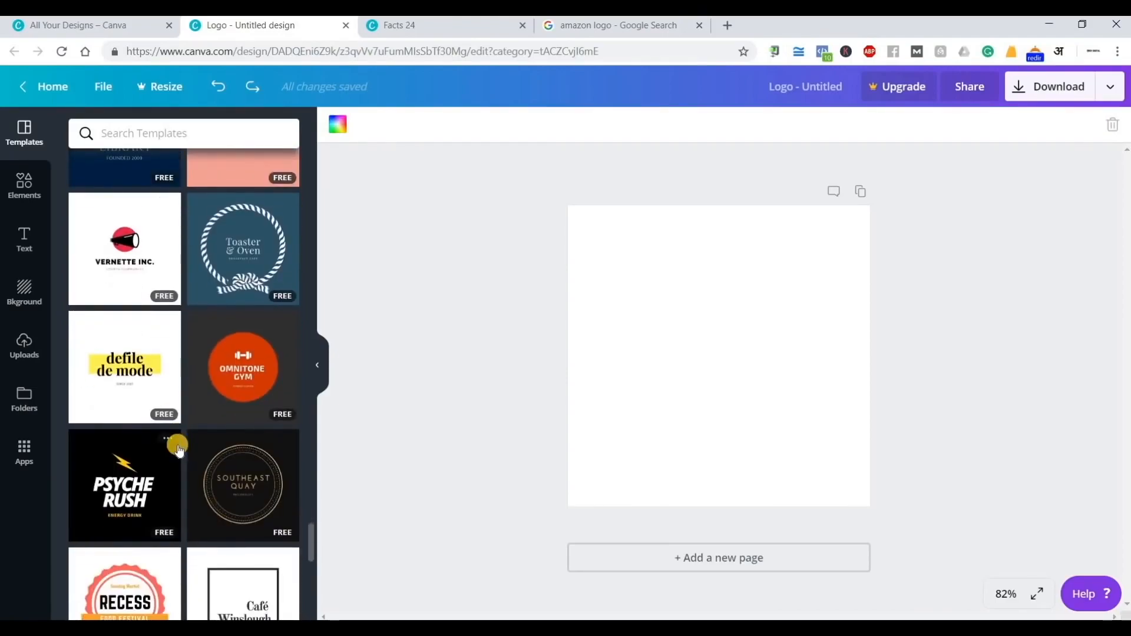
{"action": "scroll", "coordinate": [179, 449], "scroll_direction": "down", "scroll_amount": 6}
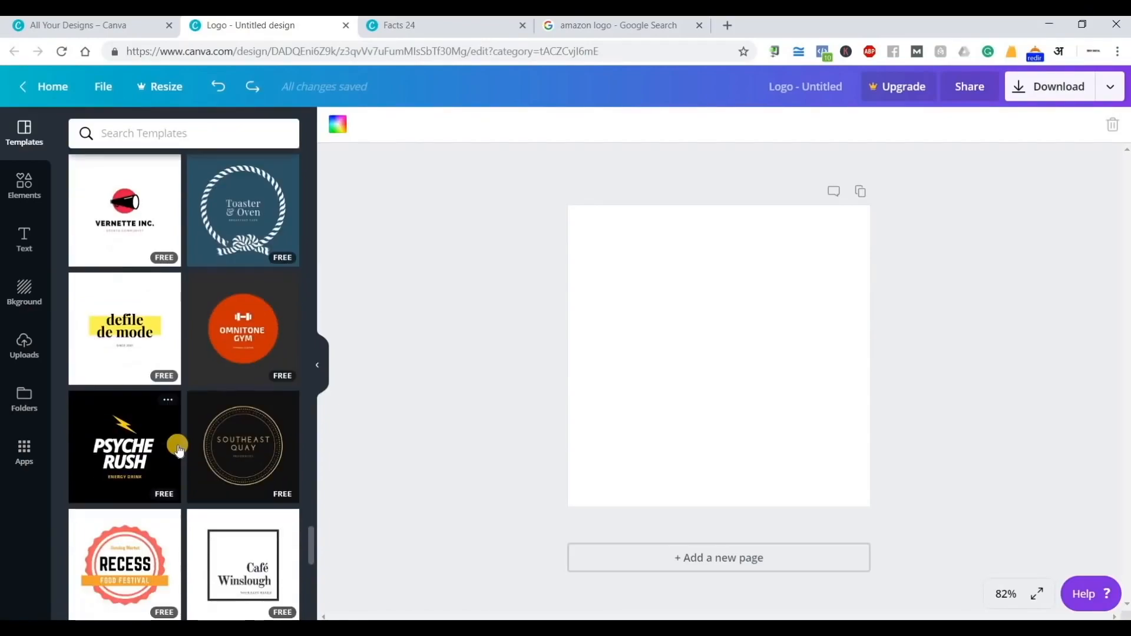
{"action": "scroll", "coordinate": [179, 449], "scroll_direction": "down", "scroll_amount": 5}
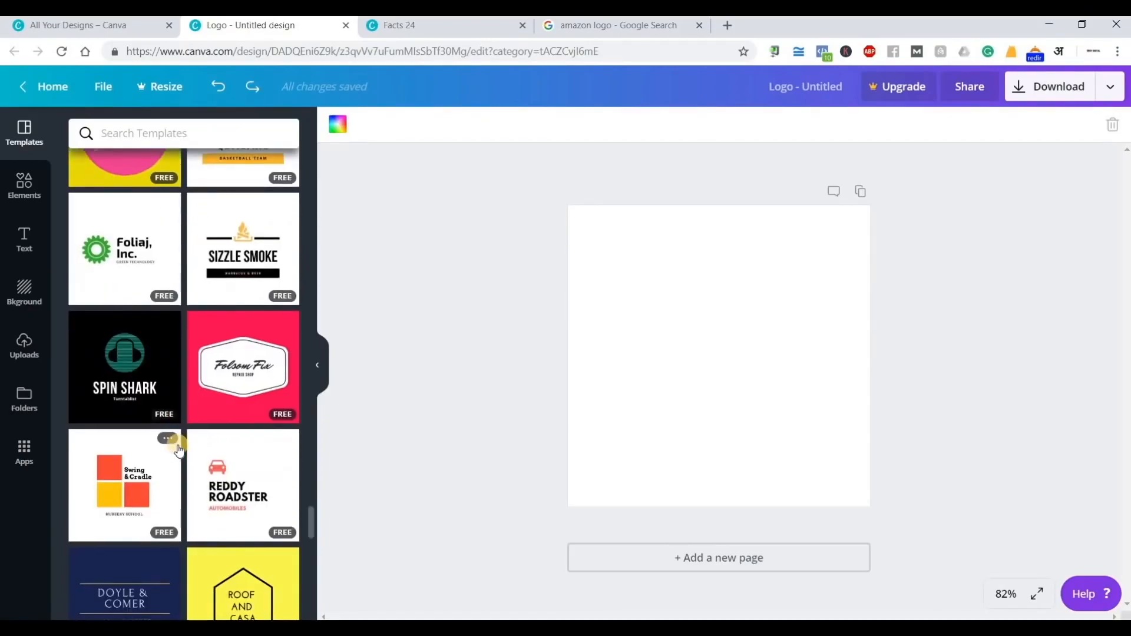
{"action": "scroll", "coordinate": [178, 449], "scroll_direction": "down", "scroll_amount": 2}
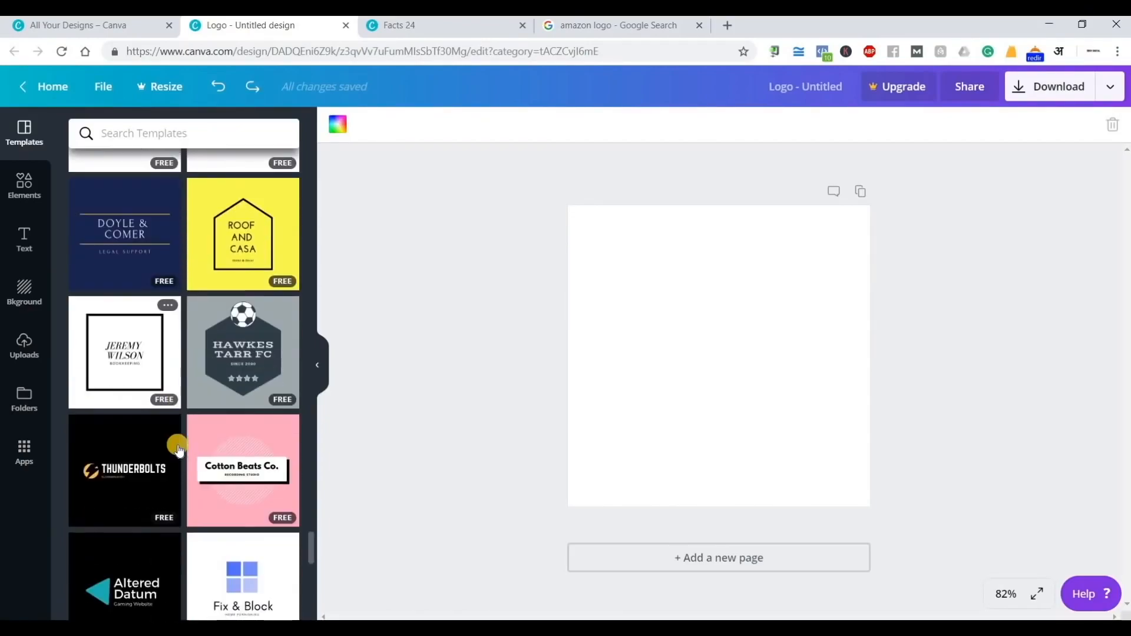
{"action": "scroll", "coordinate": [178, 450], "scroll_direction": "down", "scroll_amount": 2}
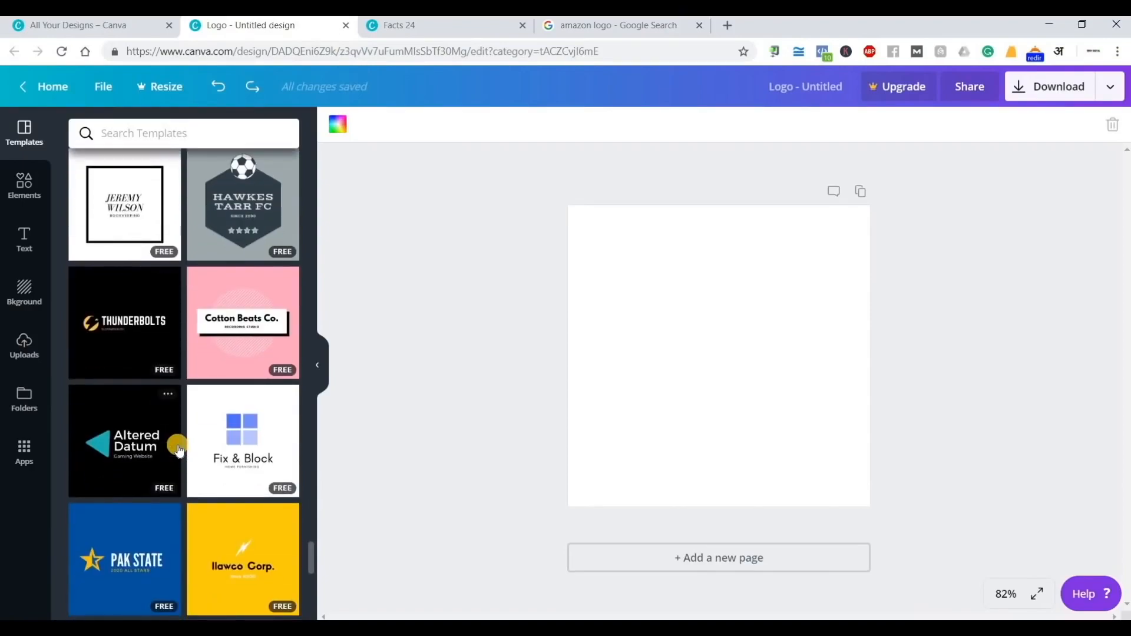
{"action": "scroll", "coordinate": [178, 449], "scroll_direction": "down", "scroll_amount": 2}
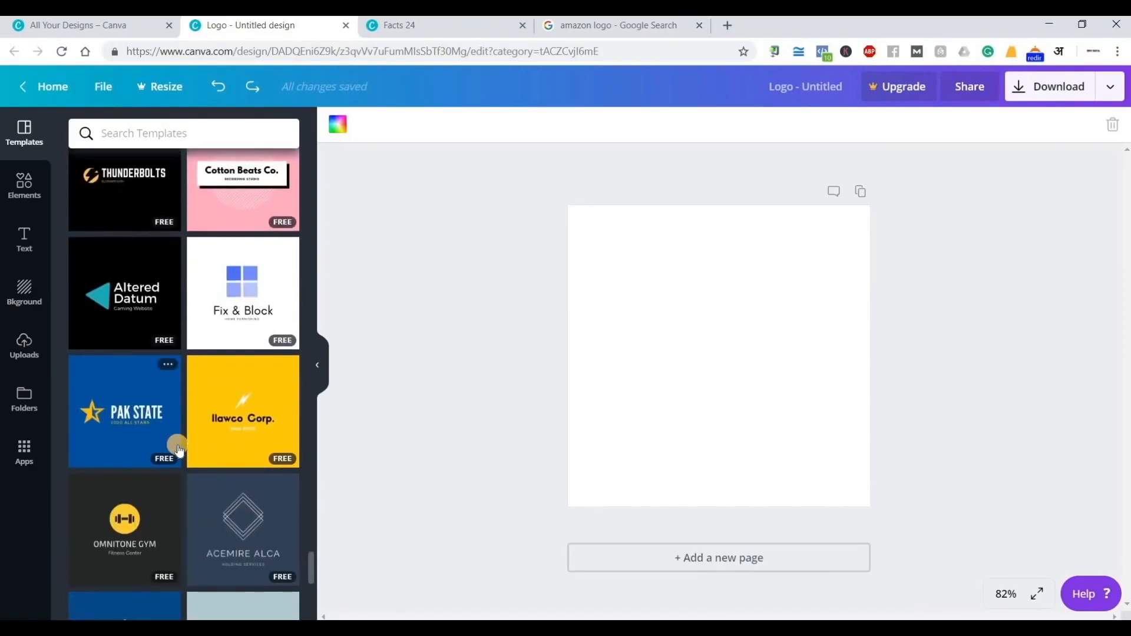
{"action": "scroll", "coordinate": [178, 449], "scroll_direction": "down", "scroll_amount": 1}
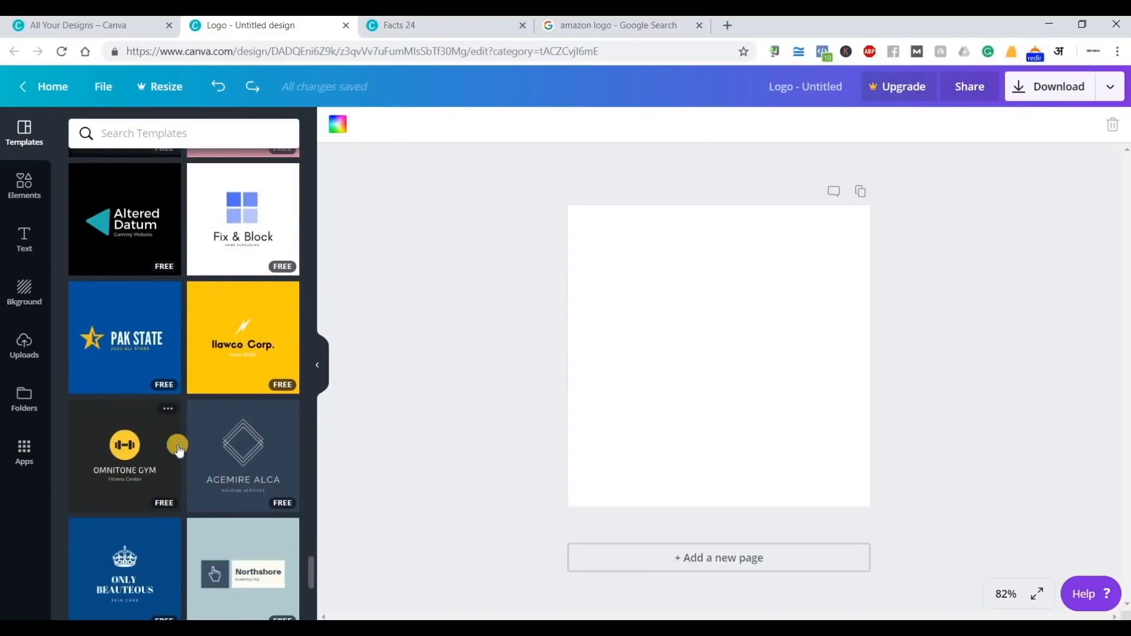
{"action": "scroll", "coordinate": [179, 449], "scroll_direction": "down", "scroll_amount": 3}
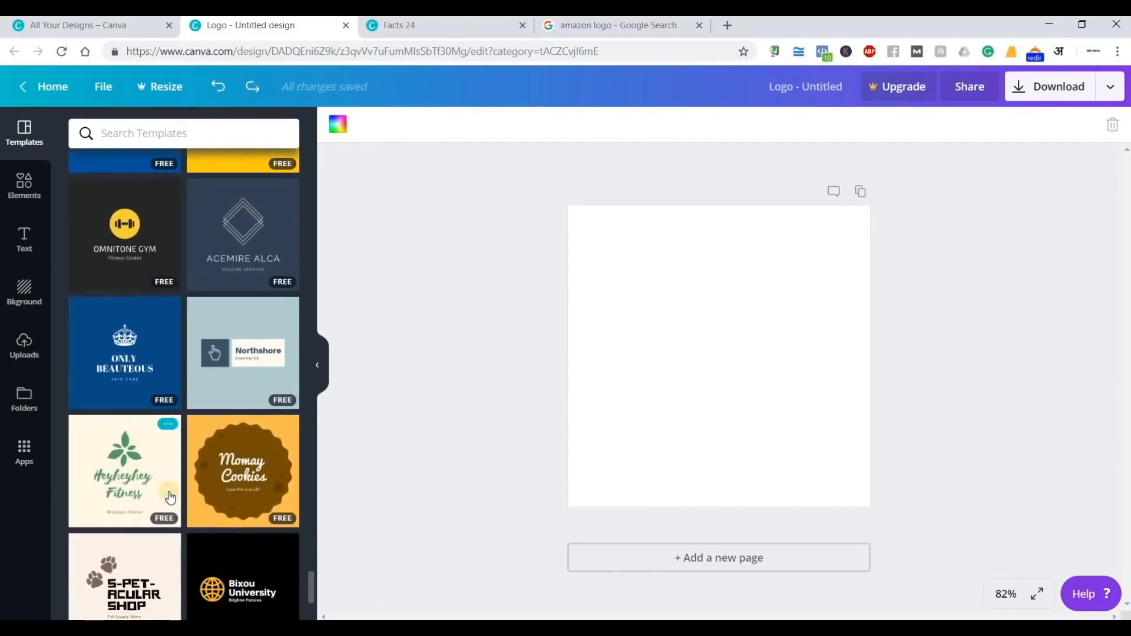
{"action": "scroll", "coordinate": [170, 498], "scroll_direction": "down", "scroll_amount": 4}
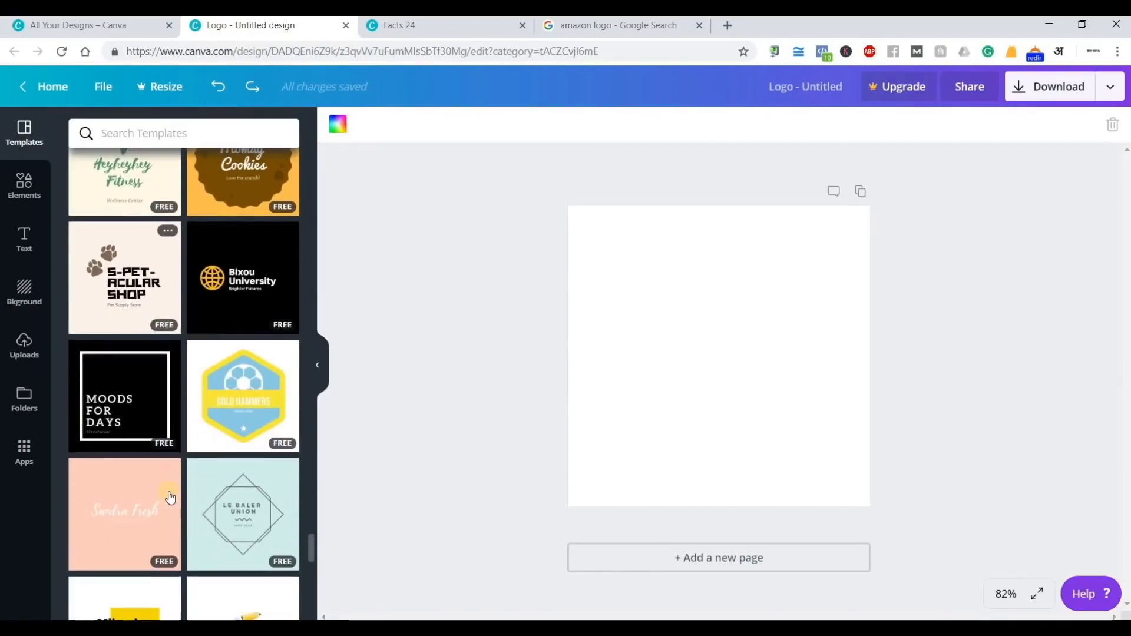
{"action": "scroll", "coordinate": [170, 498], "scroll_direction": "down", "scroll_amount": 4}
{"action": "scroll", "coordinate": [161, 491], "scroll_direction": "down", "scroll_amount": 2}
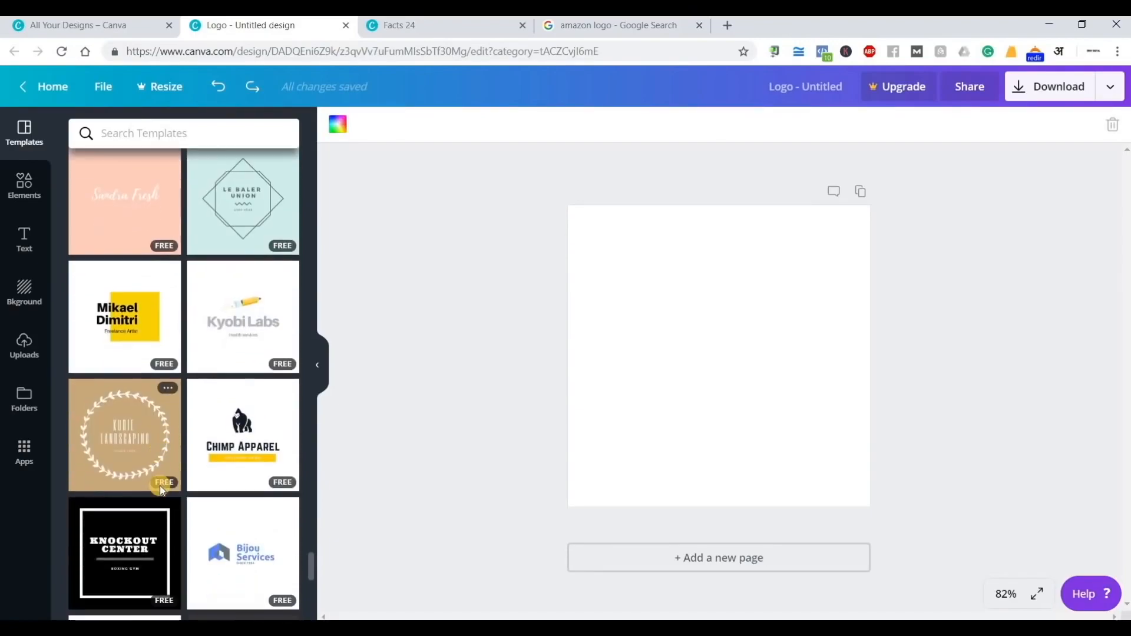
{"action": "scroll", "coordinate": [161, 491], "scroll_direction": "down", "scroll_amount": 1}
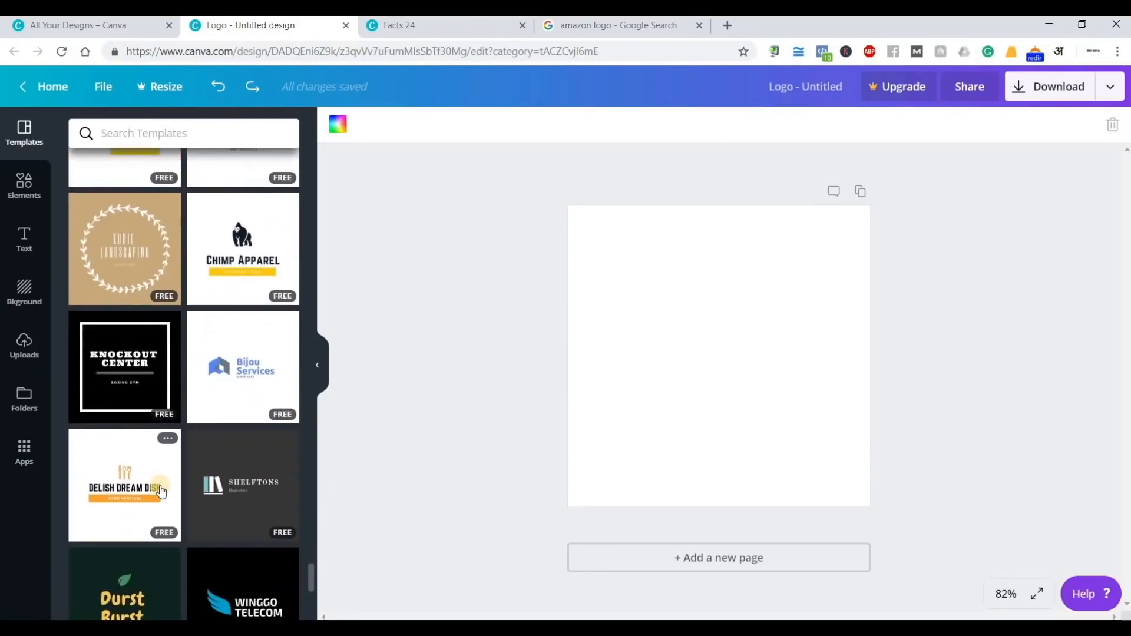
{"action": "scroll", "coordinate": [161, 491], "scroll_direction": "down", "scroll_amount": 1}
- Apply the "Chimp Apparel" outdoor gear logo template to the page and check its gorilla graphic
{"action": "scroll", "coordinate": [161, 491], "scroll_direction": "up", "scroll_amount": 3}
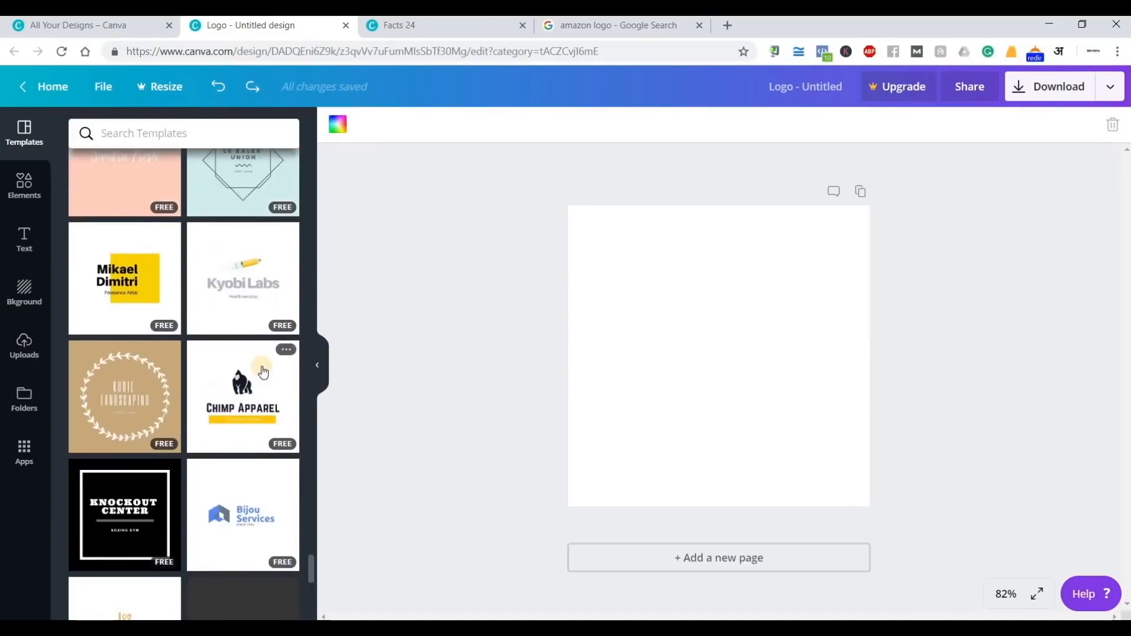
{"action": "left_click", "coordinate": [263, 370]}
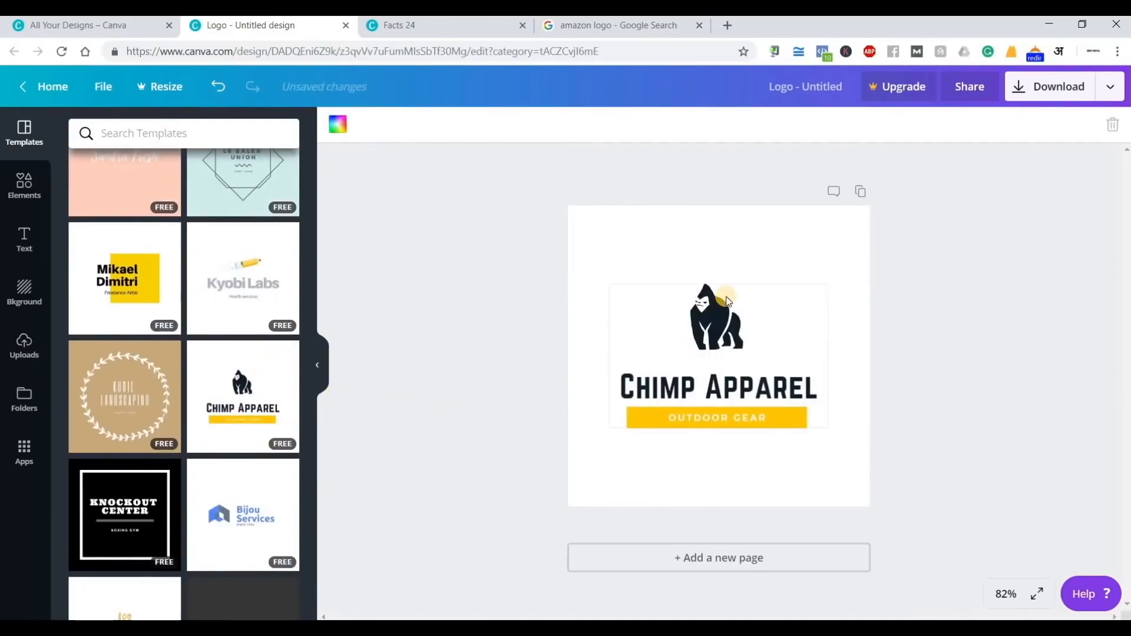
{"action": "left_click", "coordinate": [719, 323]}
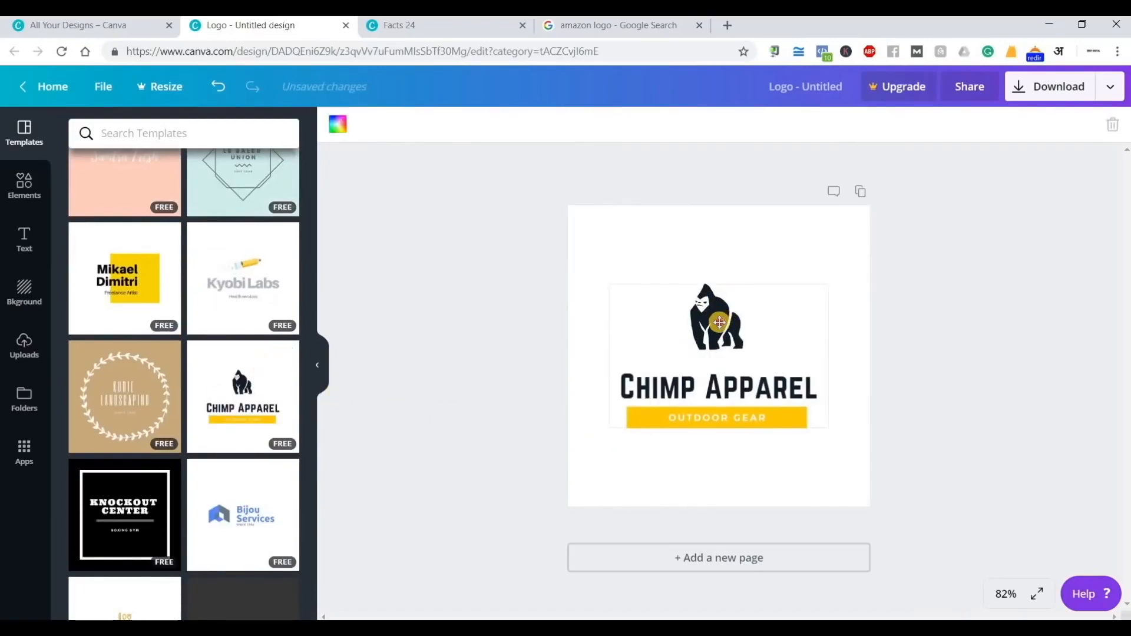
{"action": "left_click", "coordinate": [740, 235]}
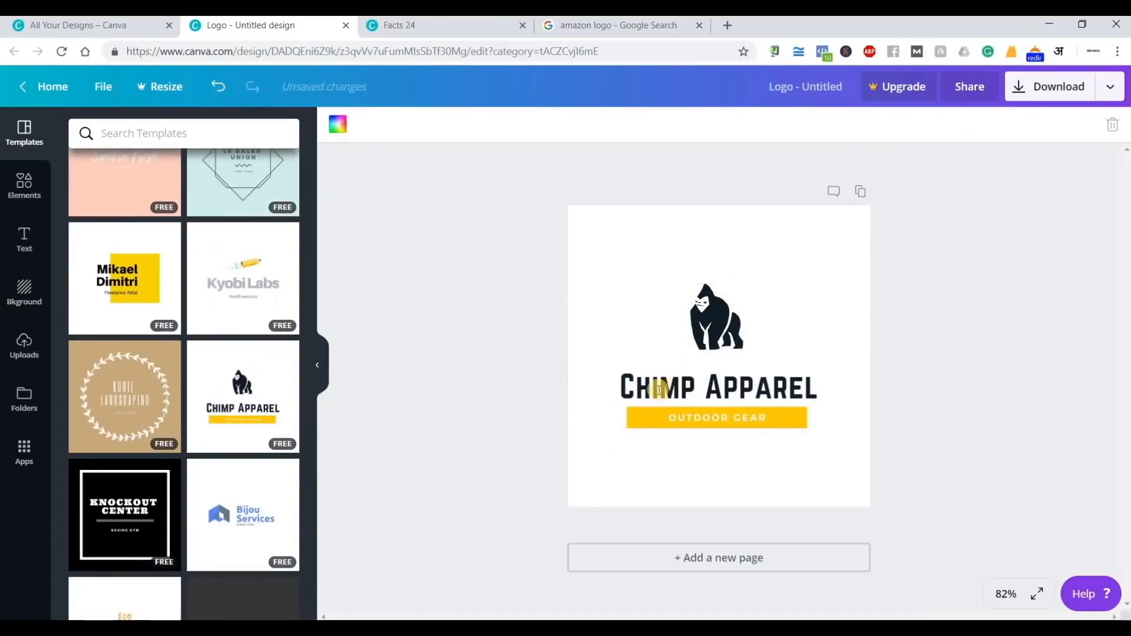
- Replace the template's main "Chimp Apparel" text with "RADHIKA FASION"
{"action": "double_click", "coordinate": [778, 397]}
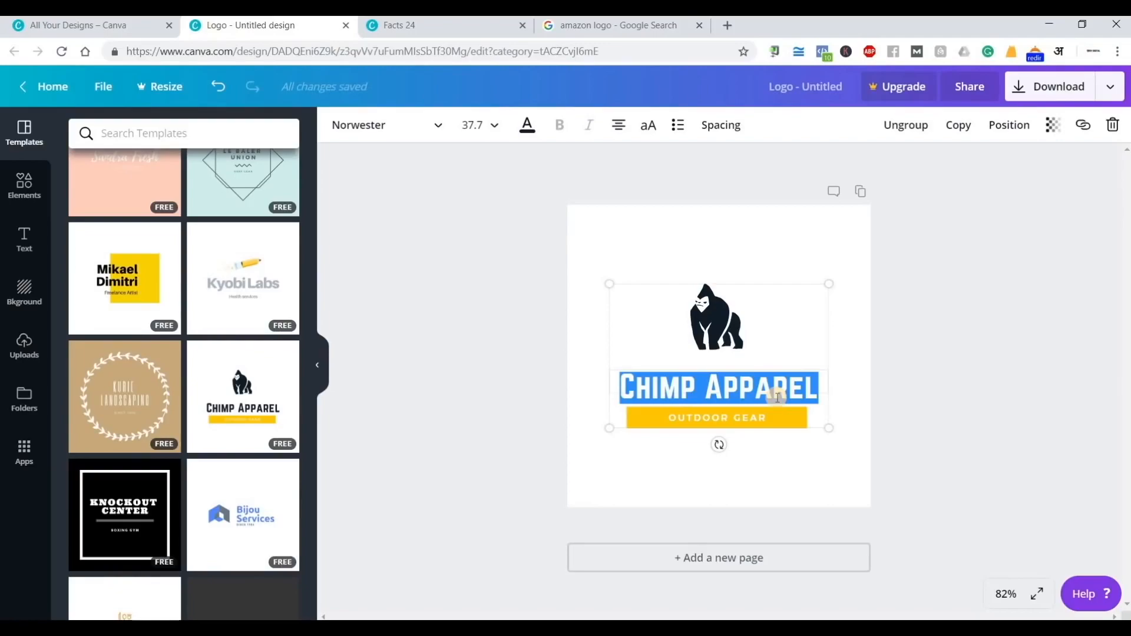
{"action": "type", "text": "RADKHI"}
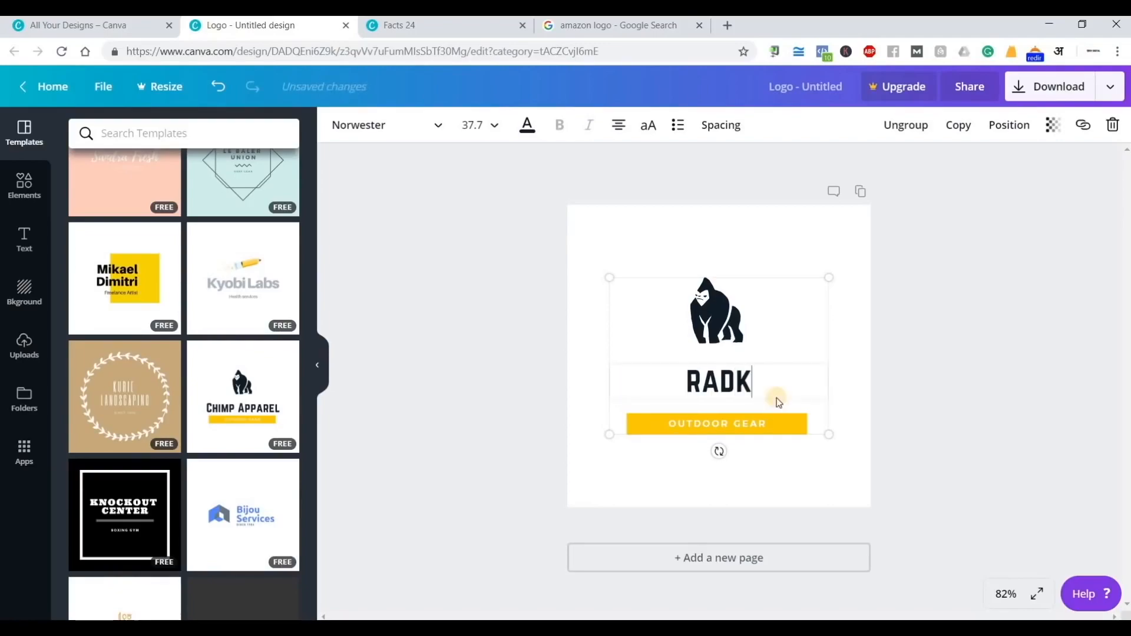
{"action": "key", "text": "BackSpace"}
{"action": "key", "text": "BackSpace"}
{"action": "key", "text": "BackSpace"}
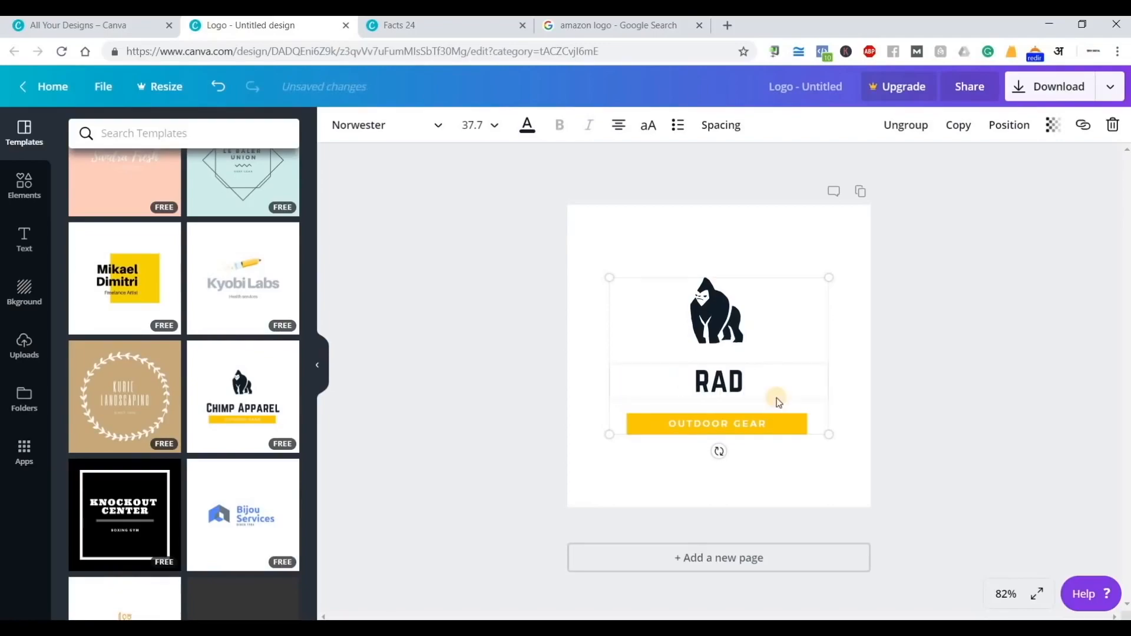
{"action": "type", "text": "IK"}
{"action": "key", "text": "BackSpace"}
{"action": "key", "text": "BackSpace"}
{"action": "type", "text": "HIKA"}
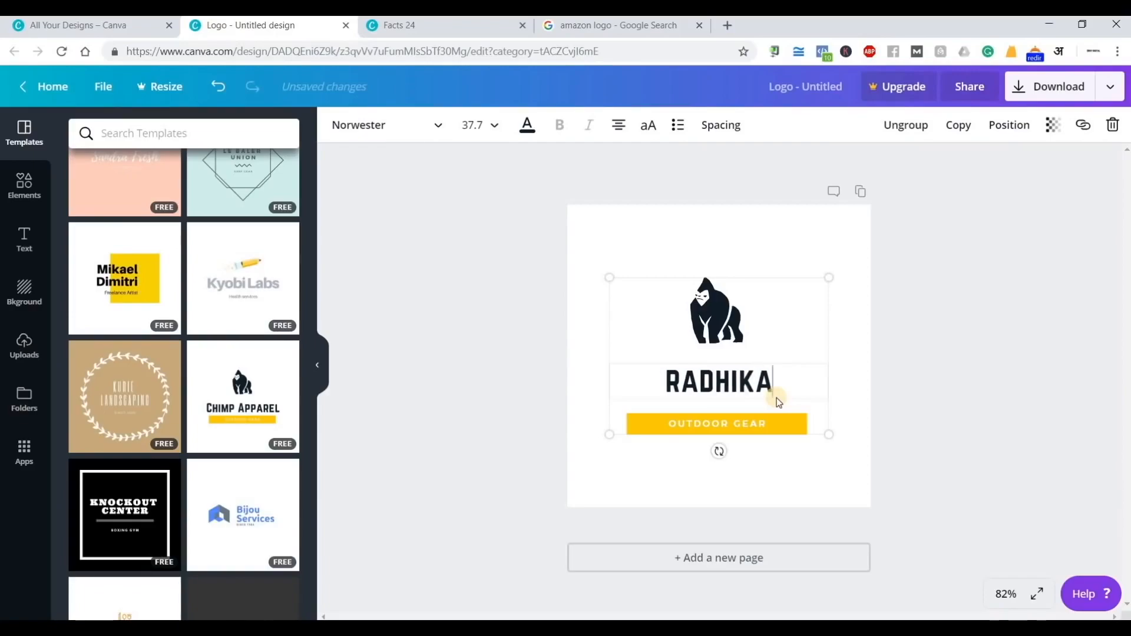
{"action": "type", "text": " A"}
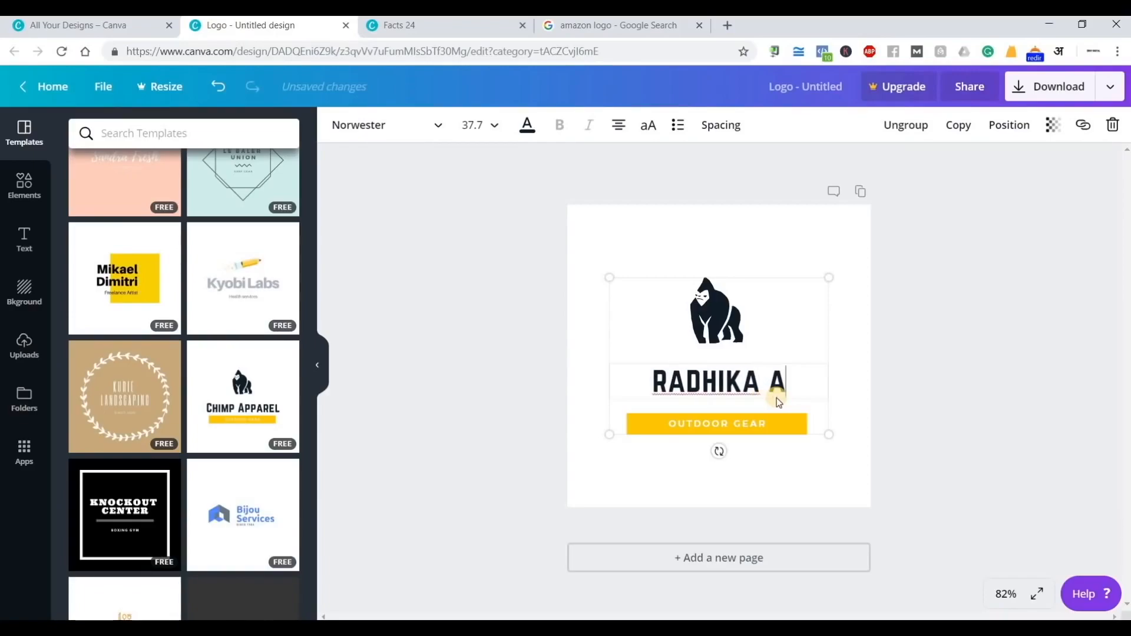
{"action": "type", "text": "AS"}
{"action": "key", "text": "BackSpace"}
{"action": "key", "text": "BackSpace"}
{"action": "key", "text": "BackSpace"}
{"action": "type", "text": "FASIO"}
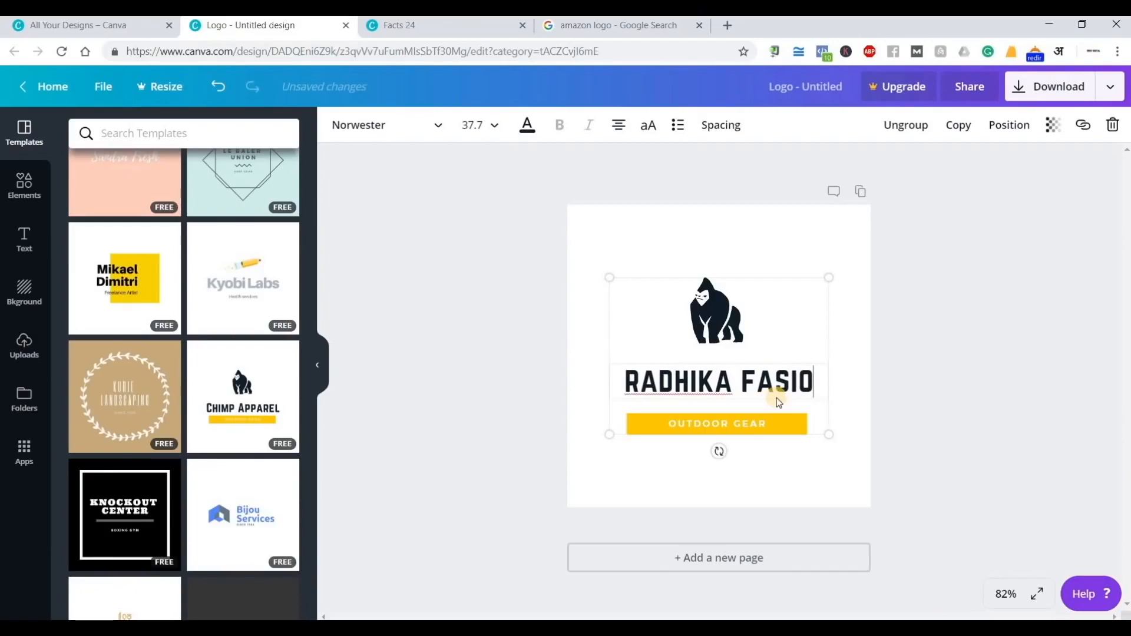
{"action": "type", "text": "N"}
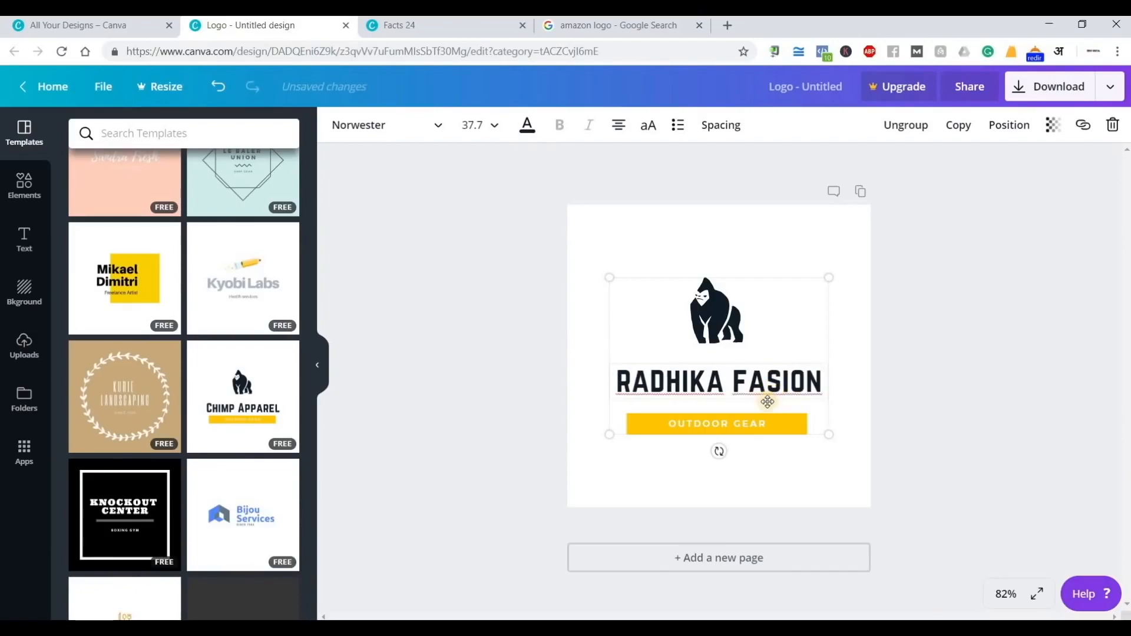
- Replace the "Outdoor Gear" tagline in the yellow bar with "FASHION NEVER GOES"
{"action": "left_click", "coordinate": [720, 427]}
{"action": "double_click", "coordinate": [724, 425]}
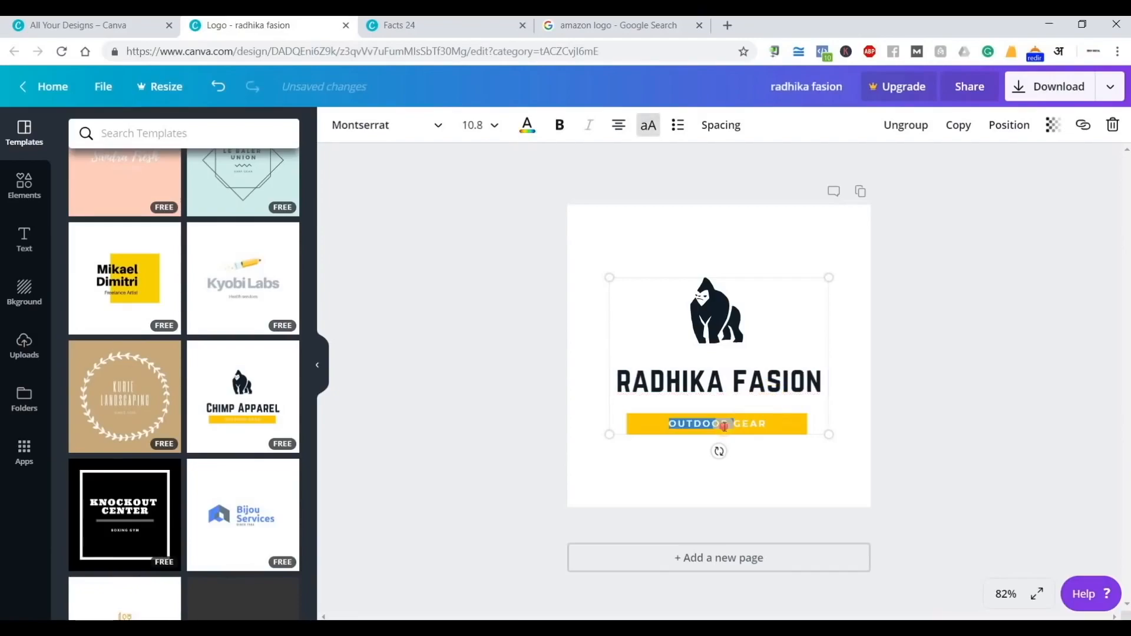
{"action": "type", "text": "FASHION"}
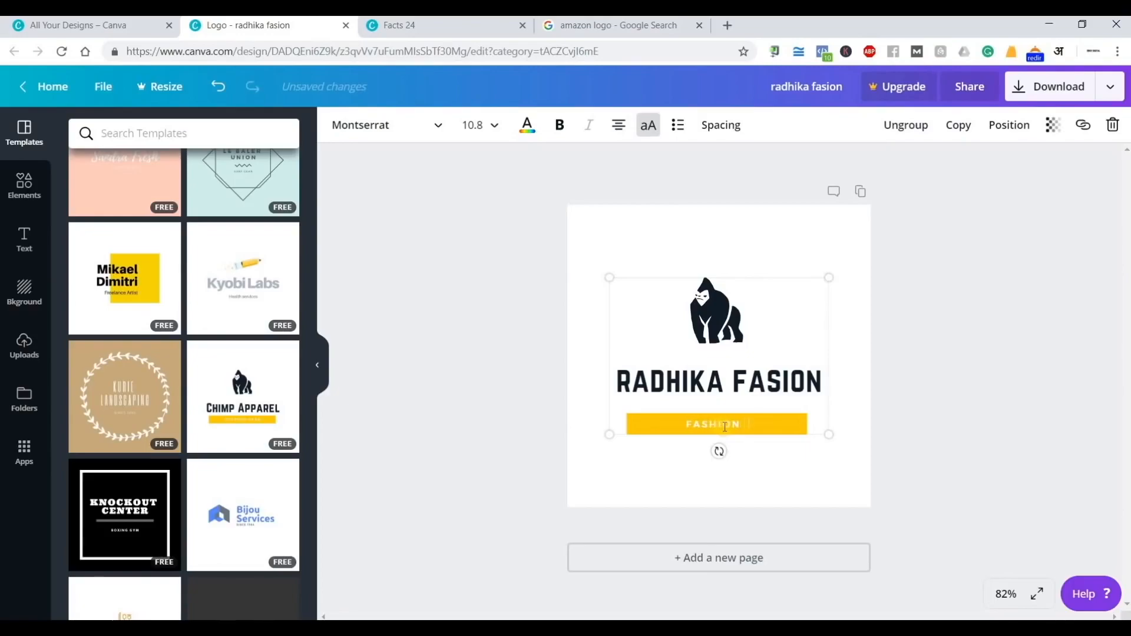
{"action": "type", "text": " NEVER GO"}
{"action": "key", "text": "BackSpace"}
- Recolor the gorilla graphic, trying the document yellow and various default colors and ending on coral red
{"action": "left_click", "coordinate": [720, 309]}
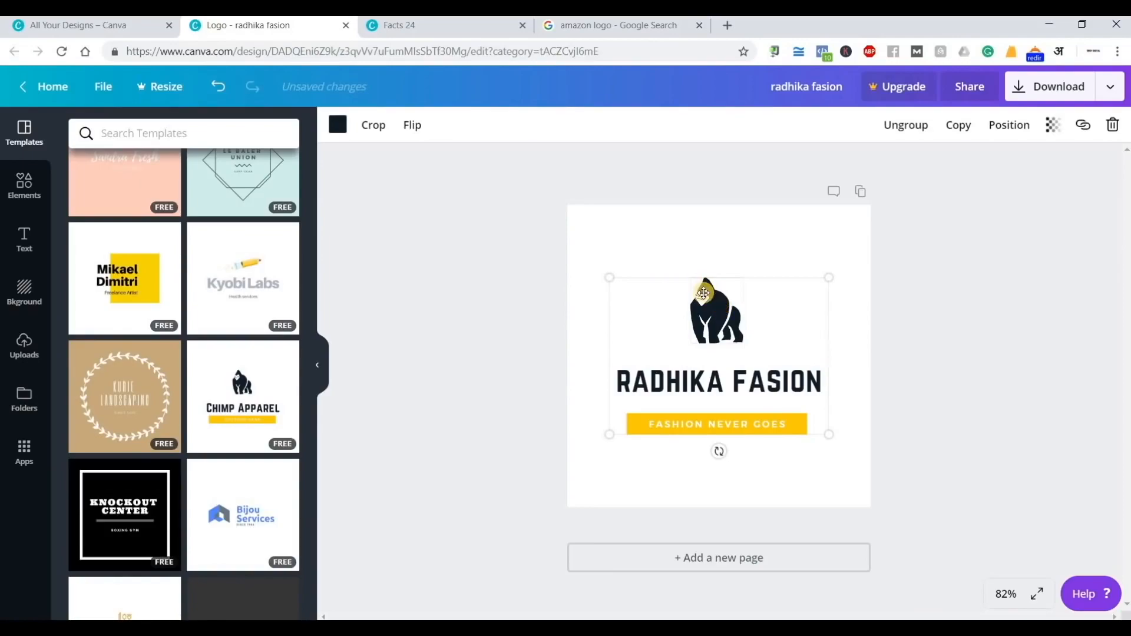
{"action": "double_click", "coordinate": [716, 318]}
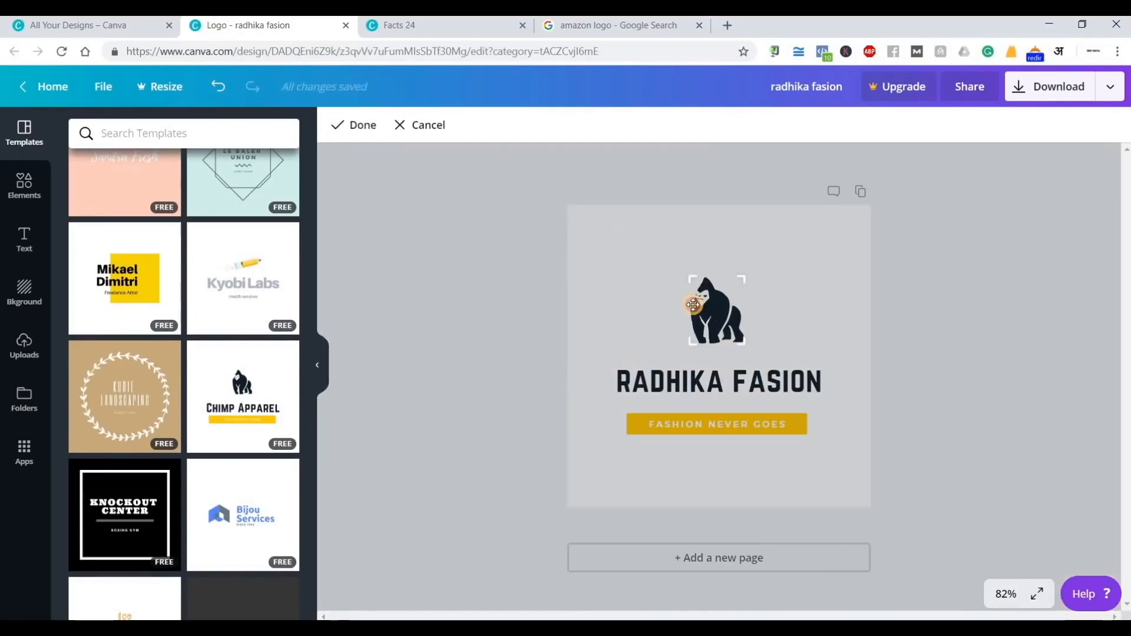
{"action": "left_click", "coordinate": [713, 324]}
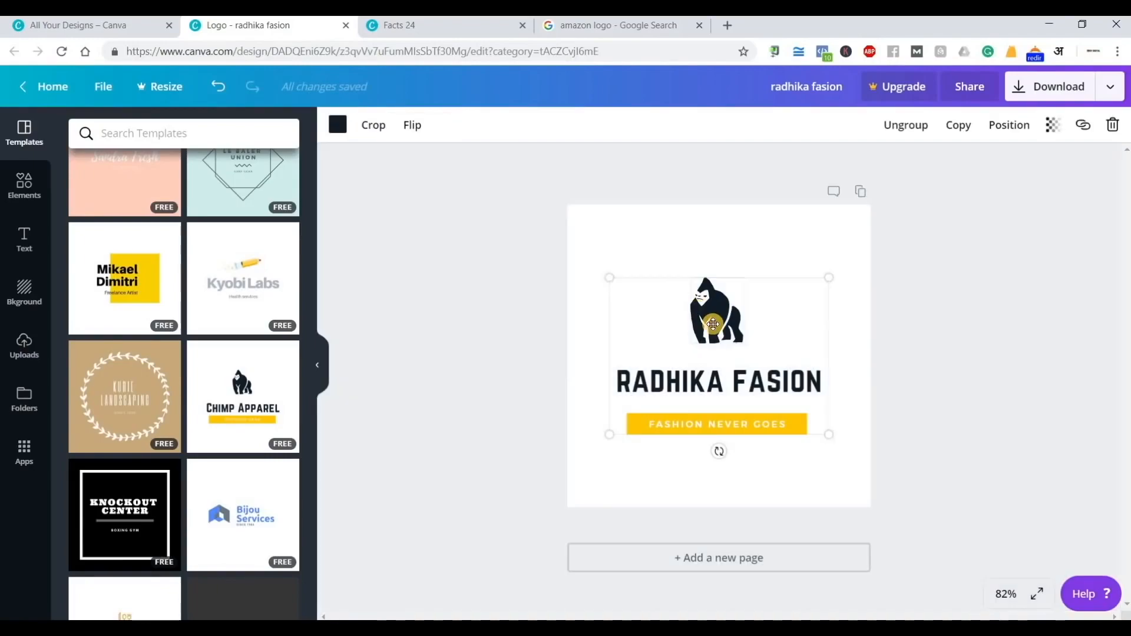
{"action": "left_click", "coordinate": [339, 124]}
{"action": "left_click", "coordinate": [419, 183]}
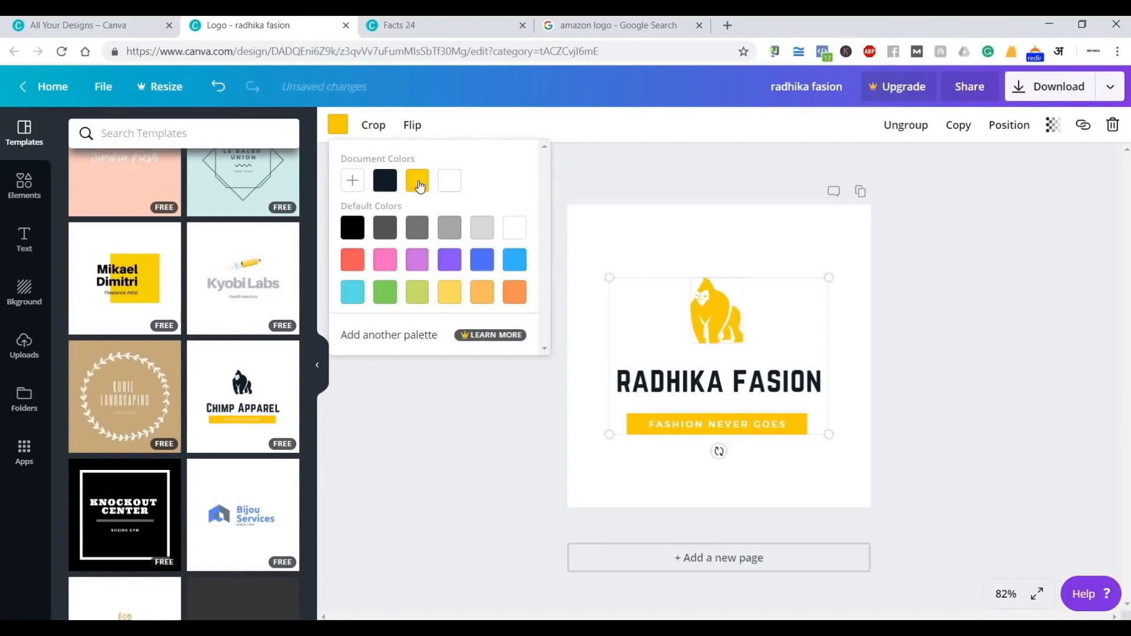
{"action": "left_click", "coordinate": [393, 265]}
{"action": "left_click", "coordinate": [450, 263]}
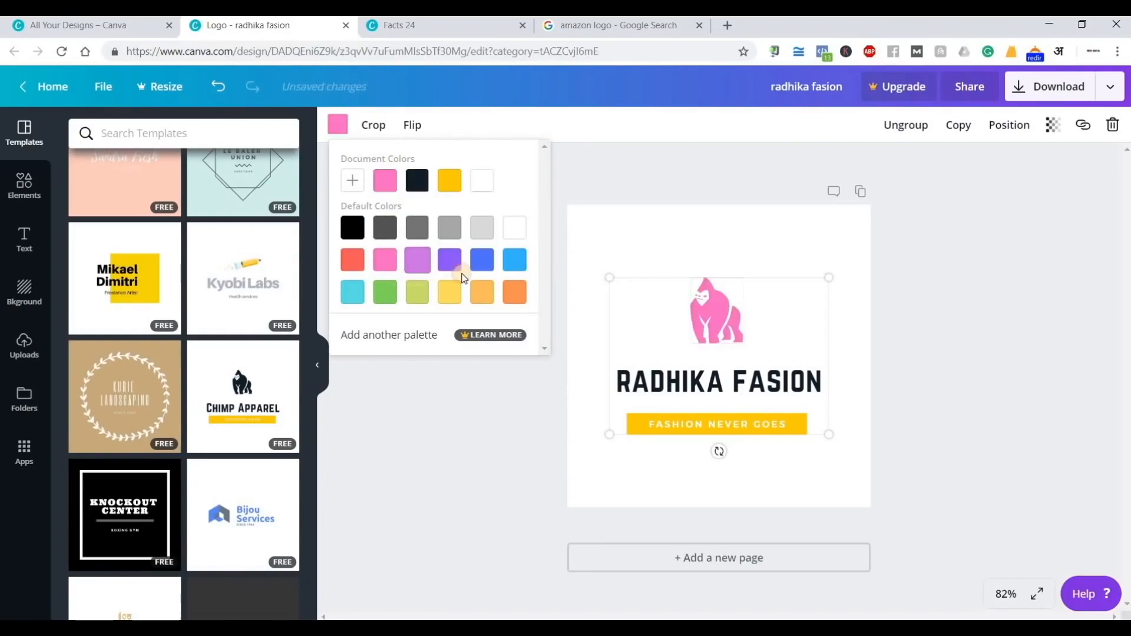
{"action": "left_click", "coordinate": [488, 270]}
{"action": "left_click", "coordinate": [513, 268]}
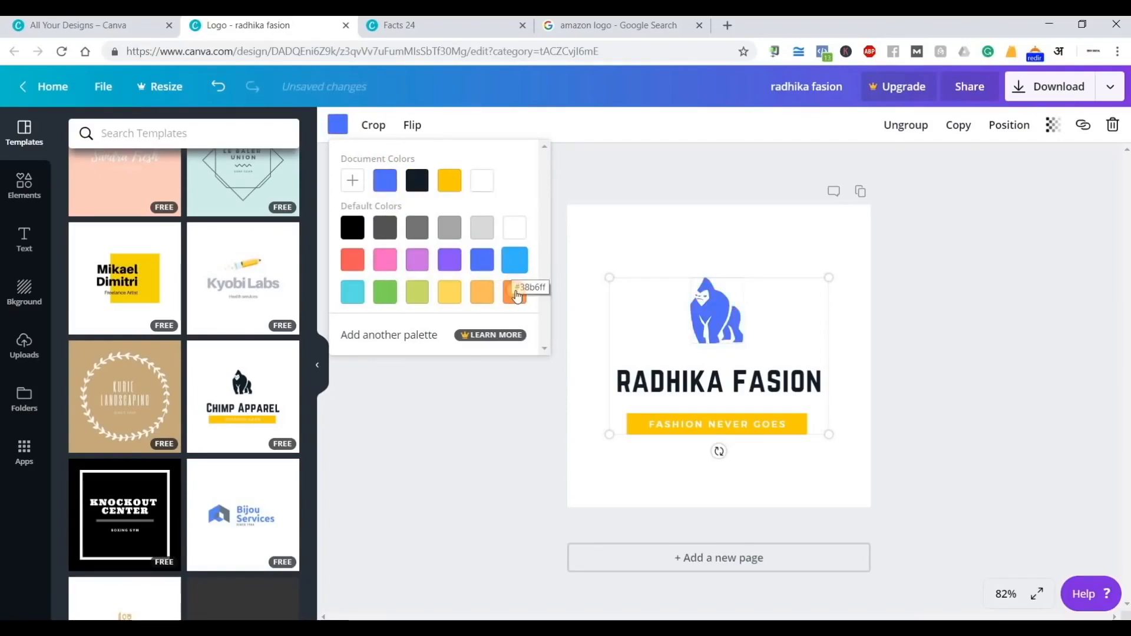
{"action": "left_click", "coordinate": [514, 292]}
{"action": "left_click", "coordinate": [480, 296]}
{"action": "left_click", "coordinate": [450, 293]}
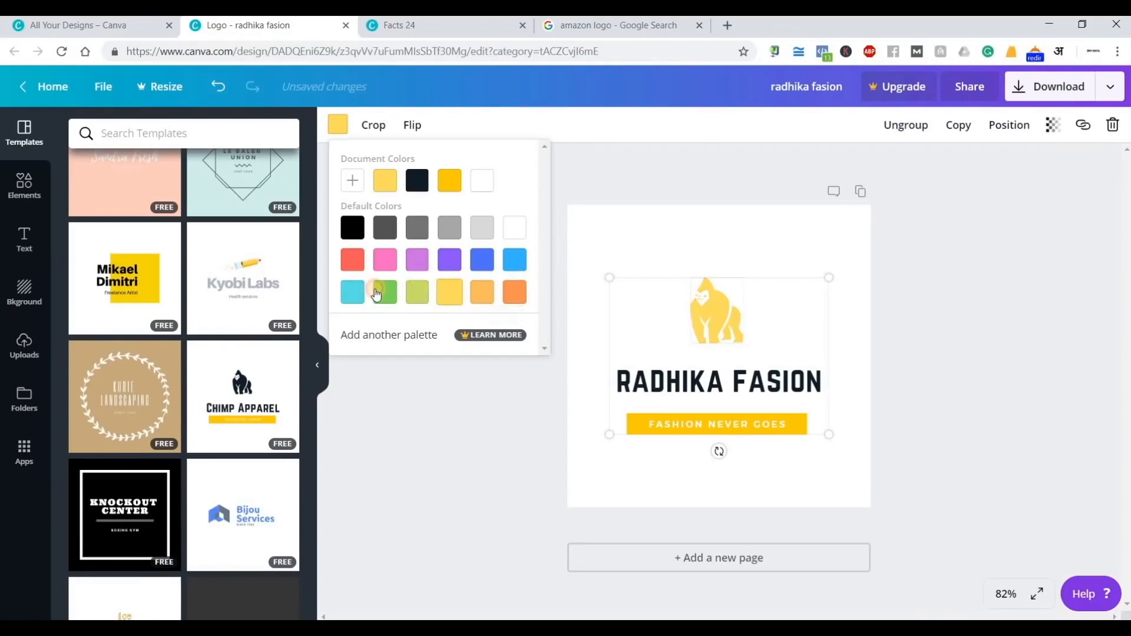
{"action": "left_click", "coordinate": [417, 292]}
{"action": "left_click", "coordinate": [353, 293]}
{"action": "left_click", "coordinate": [354, 234]}
{"action": "left_click", "coordinate": [353, 260]}
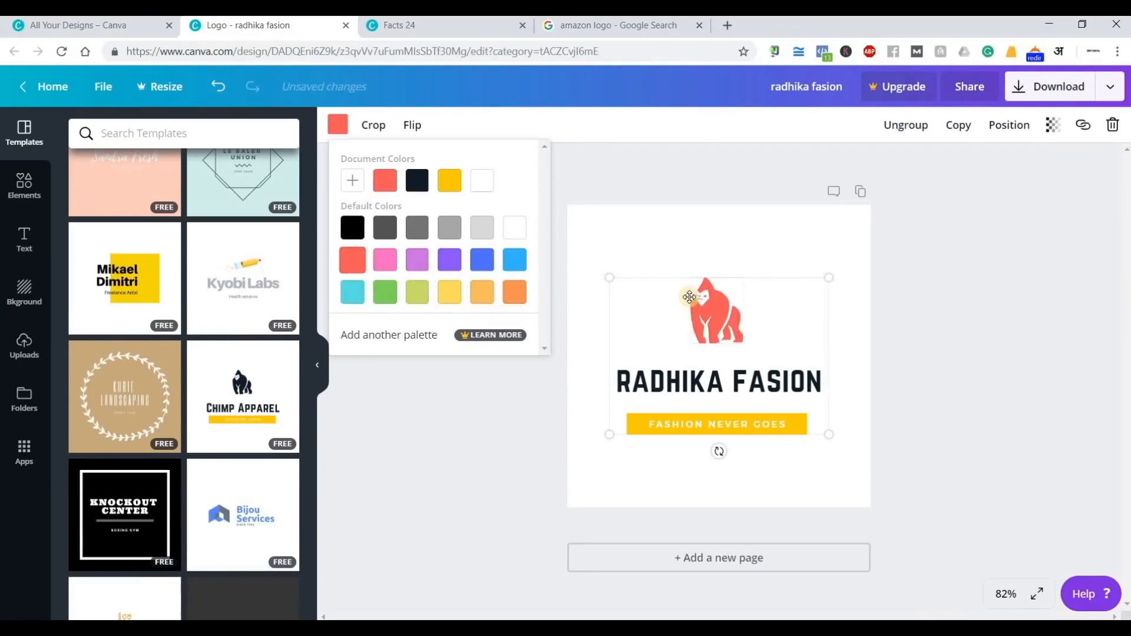
{"action": "left_click", "coordinate": [1014, 322]}
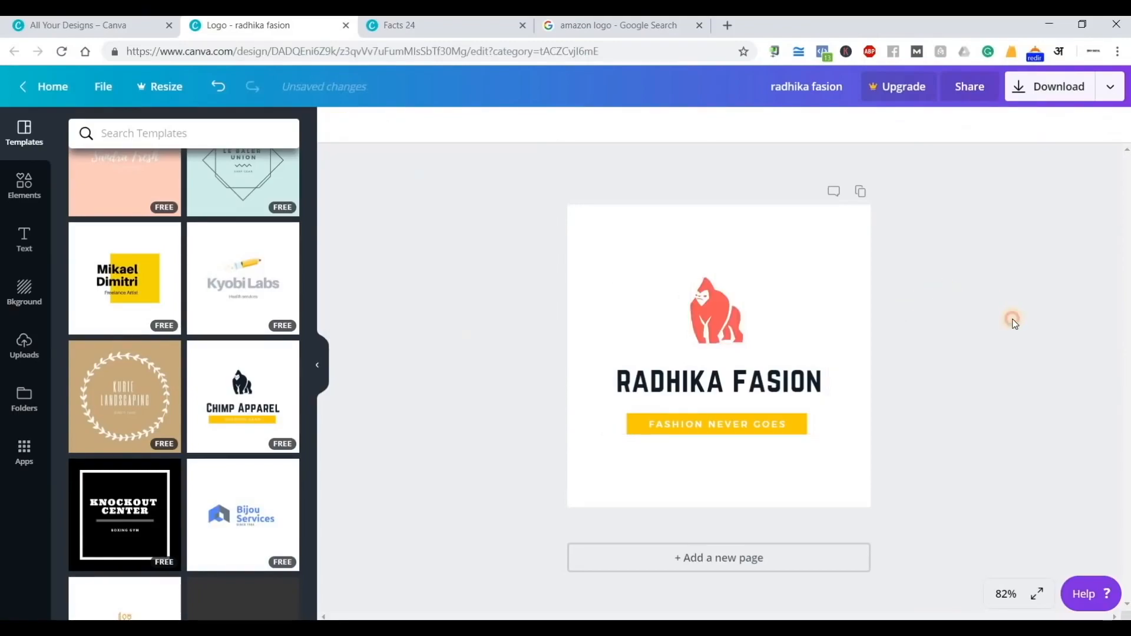
- Try to move the gorilla graphic up and to the left by itself, and undo the move
{"action": "left_click", "coordinate": [717, 312]}
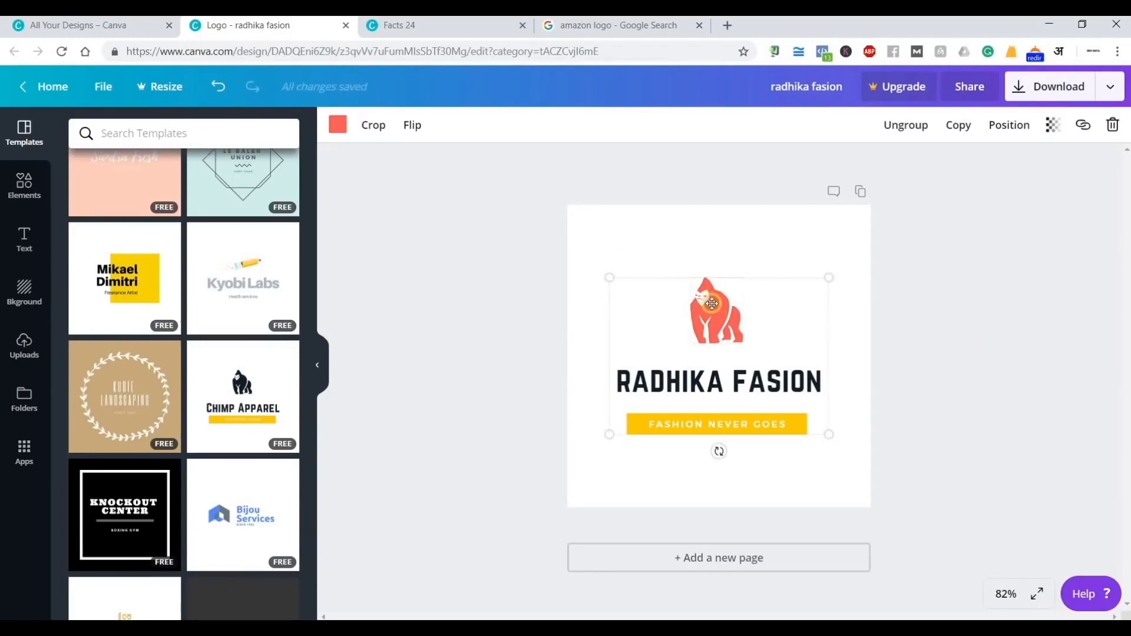
{"action": "left_click_drag", "start_coordinate": [712, 304], "coordinate": [669, 293]}
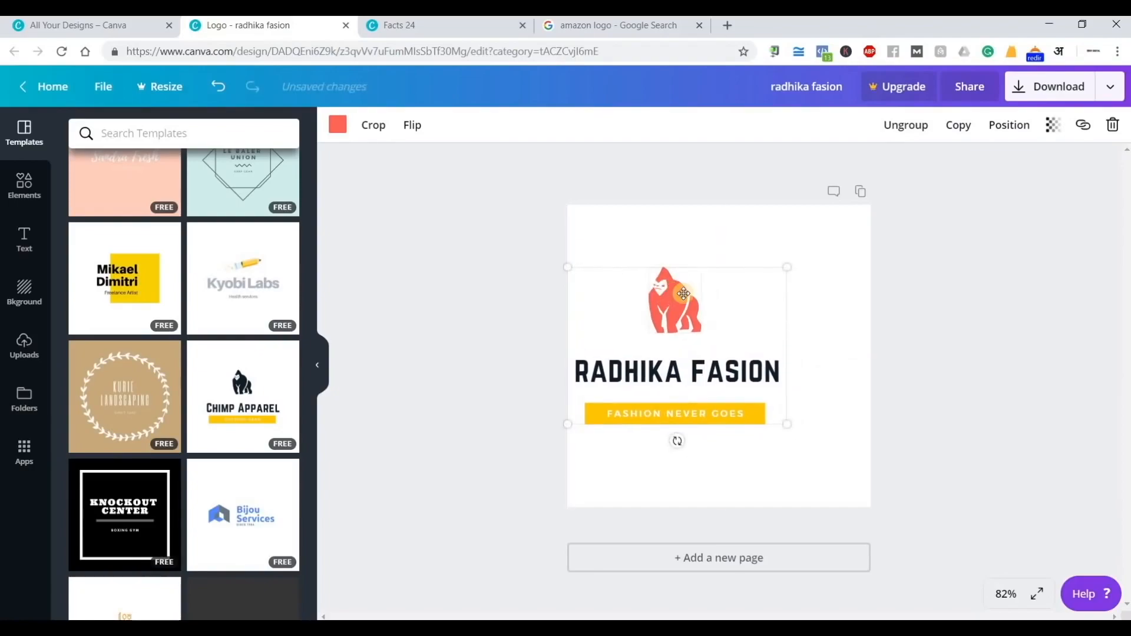
{"action": "key", "text": "ctrl+z"}
- Delete the gorilla graphic above the "RADHIKA FASION" text
{"action": "double_click", "coordinate": [710, 305]}
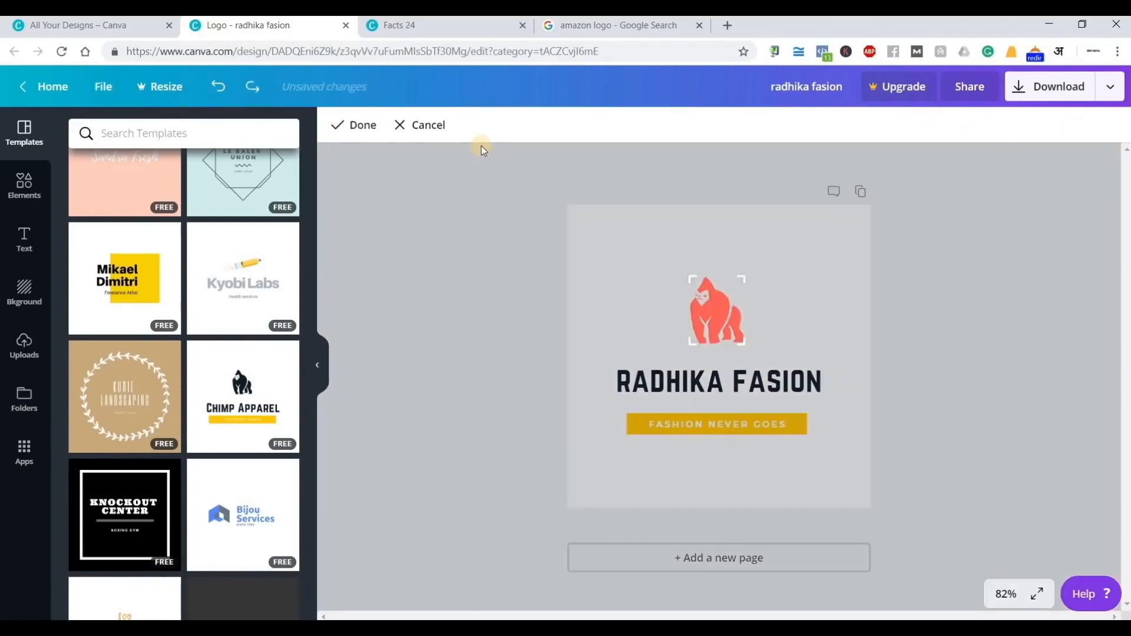
{"action": "left_click", "coordinate": [725, 327]}
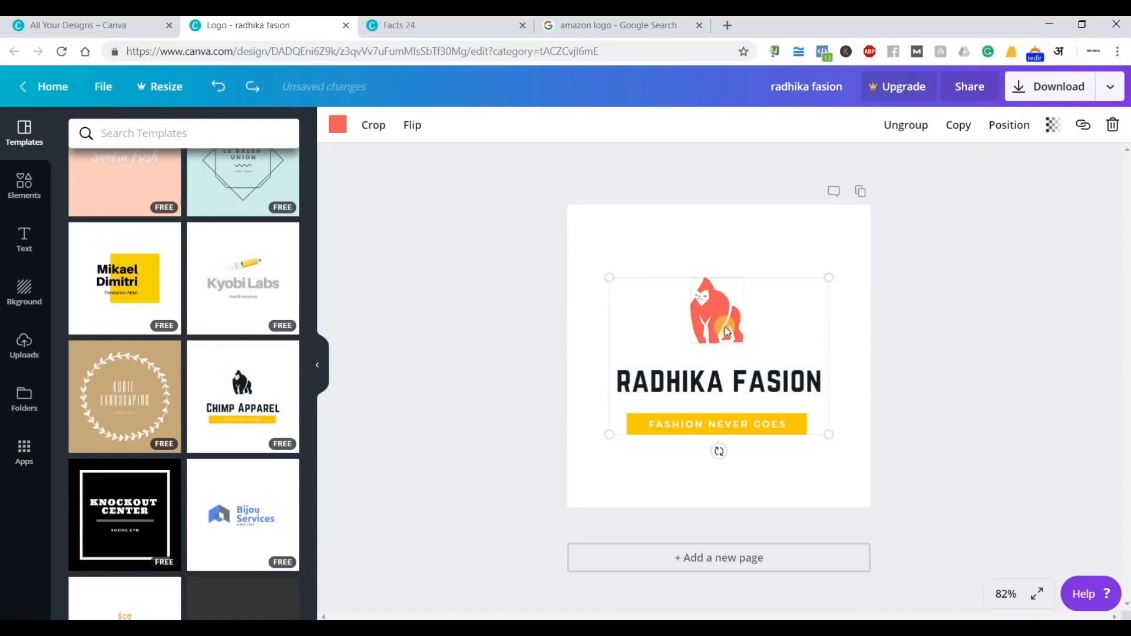
{"action": "key", "text": "Delete"}
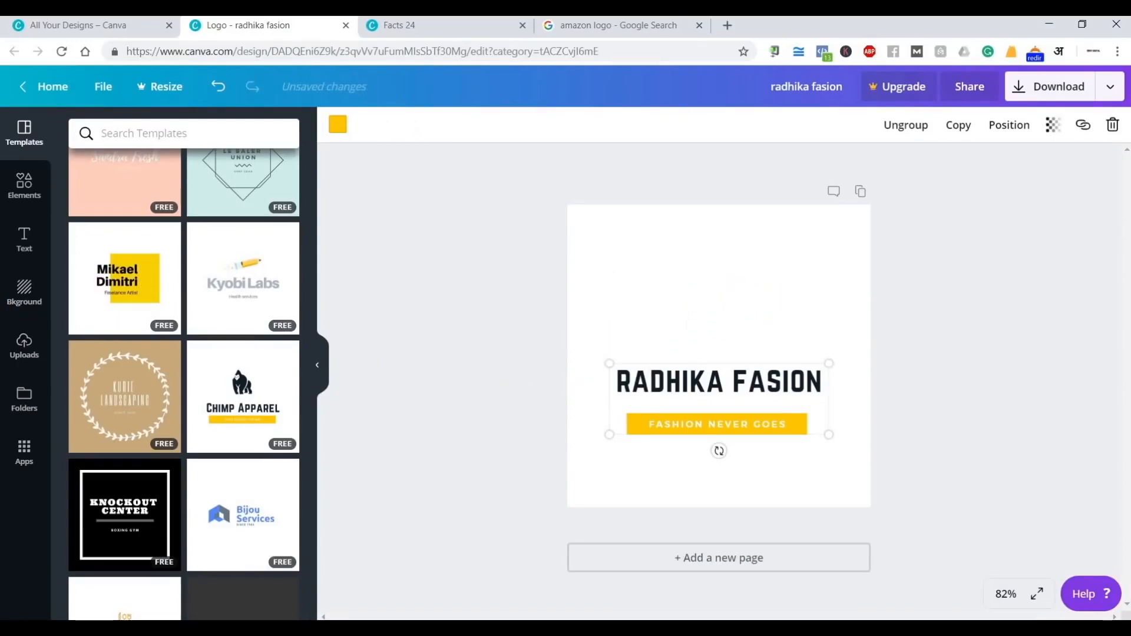
- Display the graphics in the "Free Photos" element results
{"action": "left_click", "coordinate": [23, 188]}
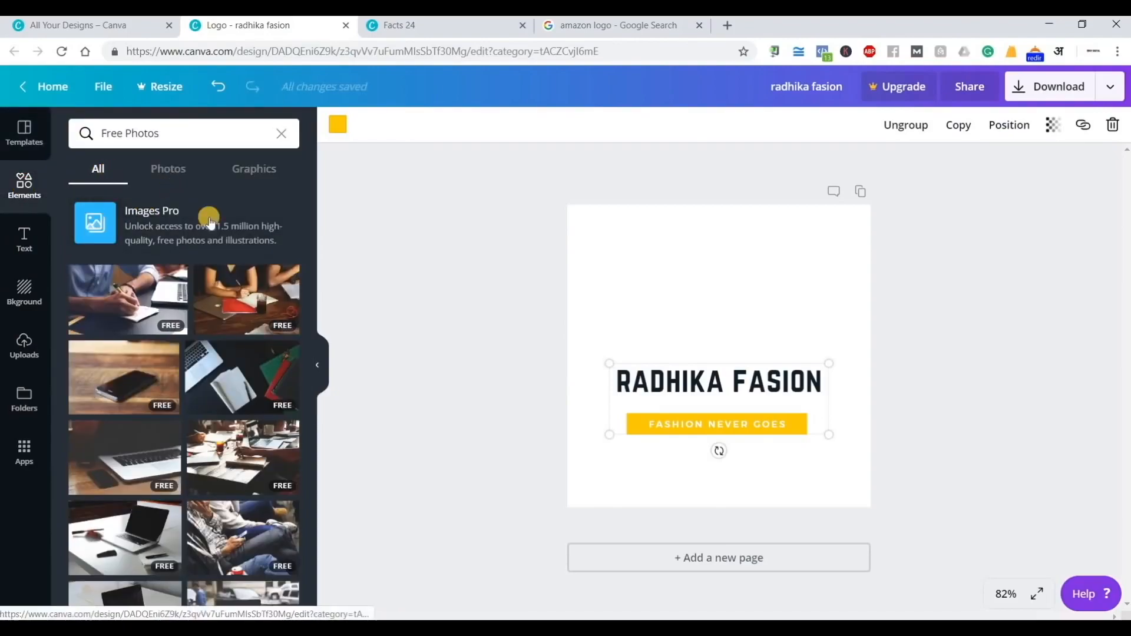
{"action": "scroll", "coordinate": [210, 217], "scroll_direction": "down", "scroll_amount": 2}
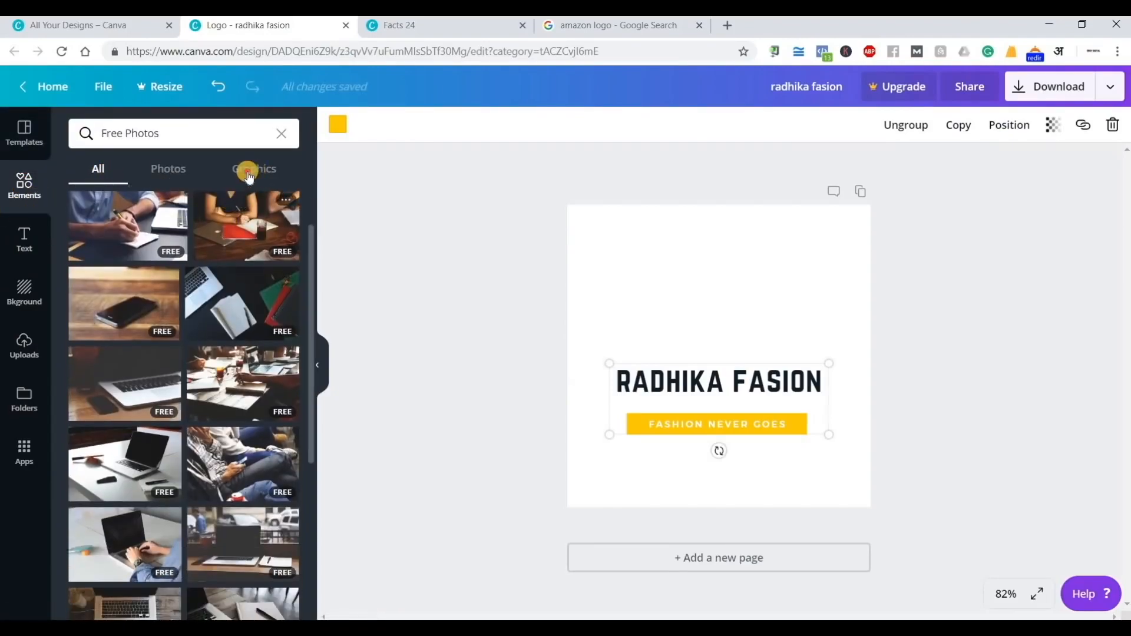
{"action": "left_click", "coordinate": [250, 172]}
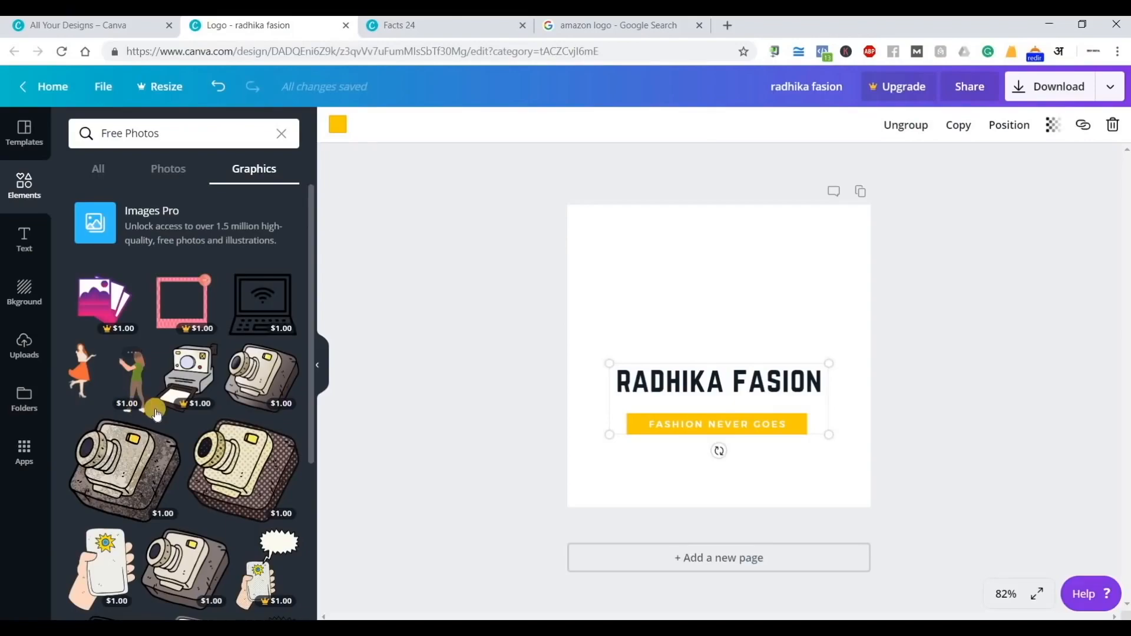
- Try the illustration of a posing woman being photographed on the logo page, and delete it again
{"action": "left_click", "coordinate": [80, 369]}
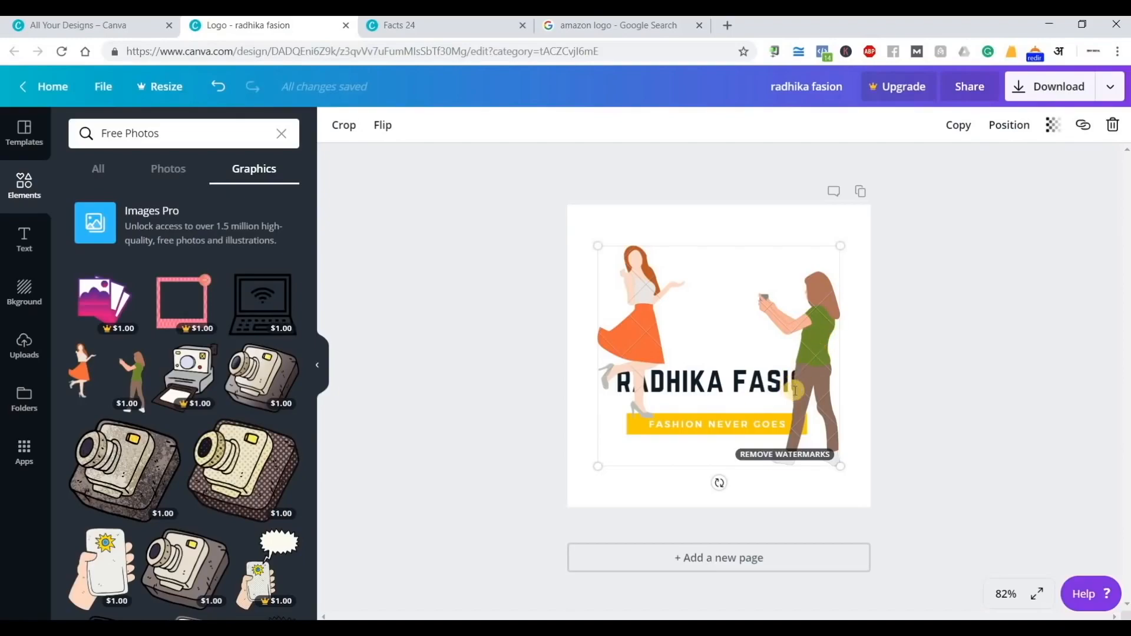
{"action": "key", "text": "Delete"}
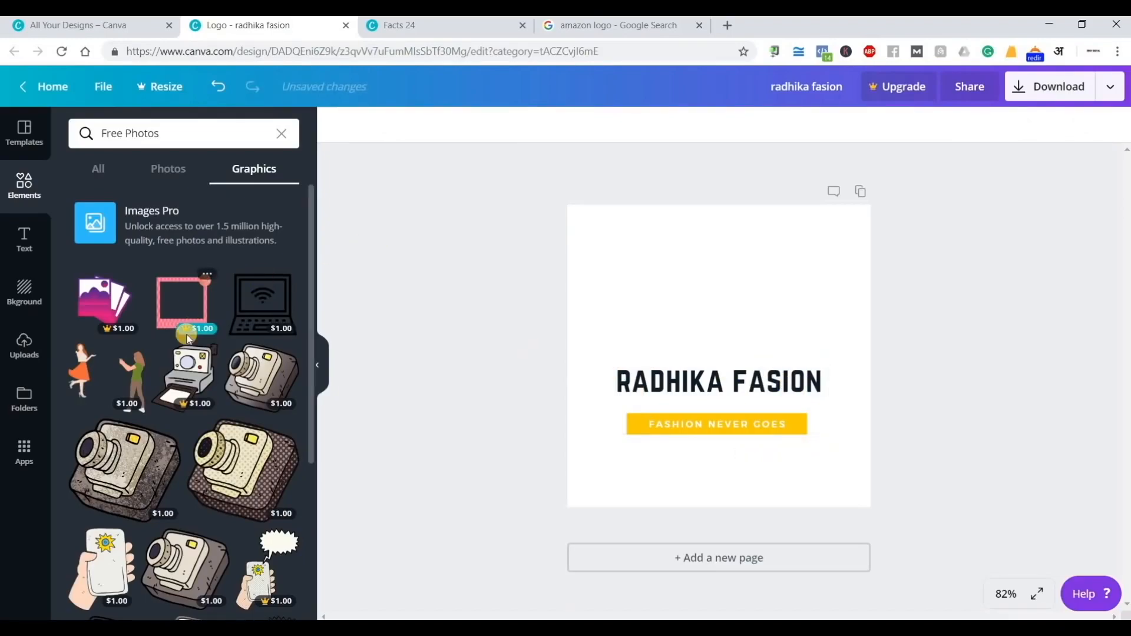
- Look through the graphics in the "Free Photos" results for a replacement logo graphic
{"action": "scroll", "coordinate": [190, 458], "scroll_direction": "down", "scroll_amount": 15}
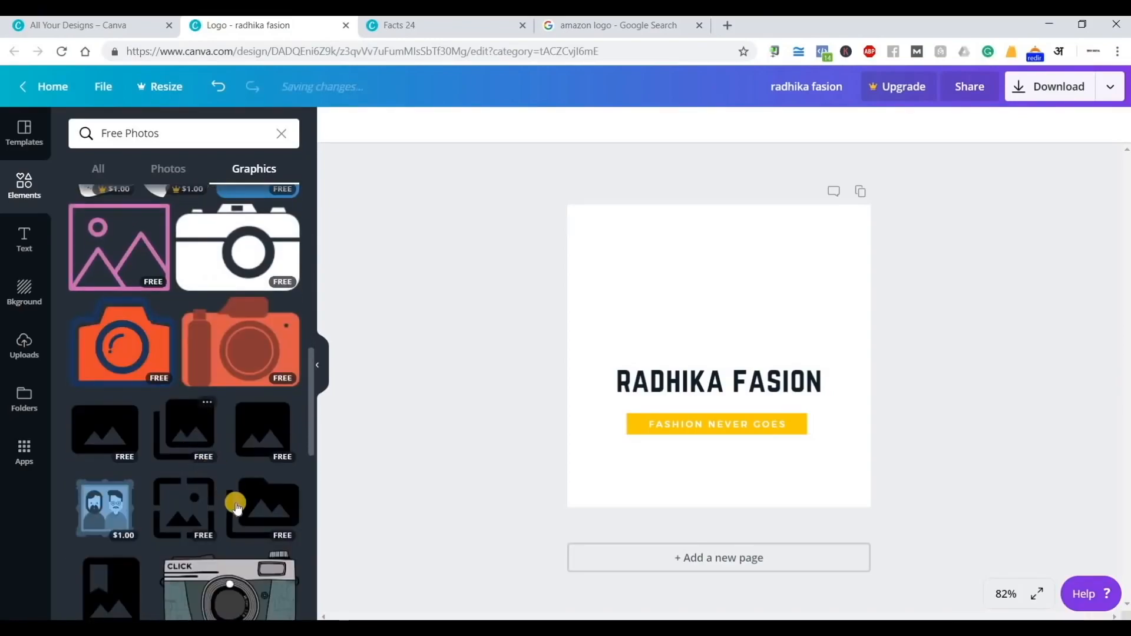
{"action": "scroll", "coordinate": [235, 503], "scroll_direction": "down", "scroll_amount": 2}
{"action": "scroll", "coordinate": [236, 508], "scroll_direction": "down", "scroll_amount": 2}
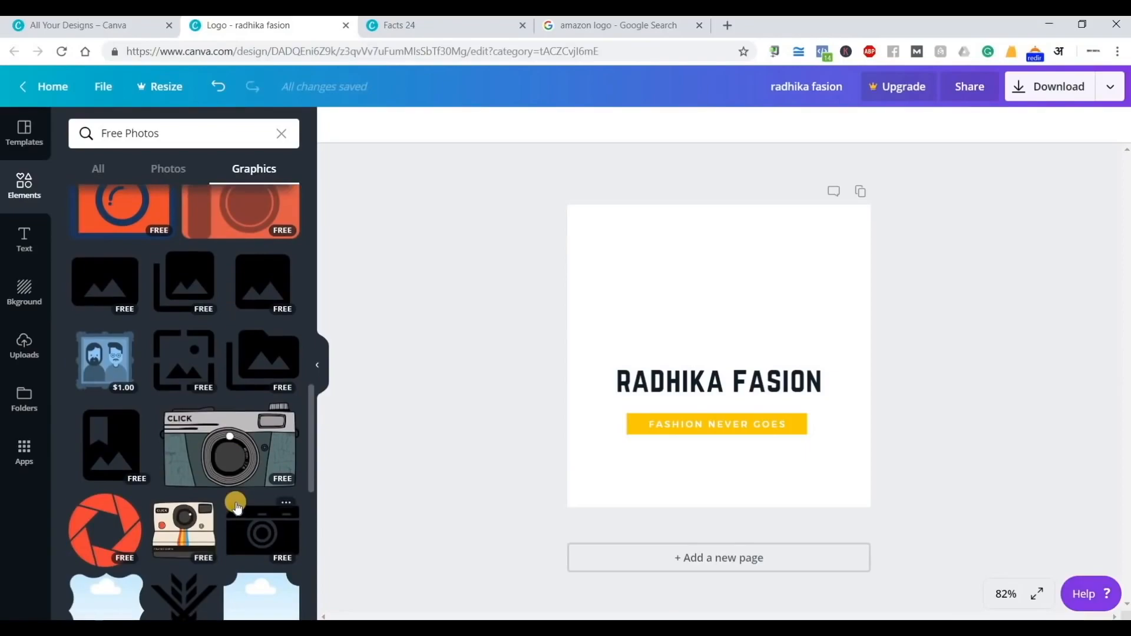
{"action": "scroll", "coordinate": [236, 508], "scroll_direction": "up", "scroll_amount": 4}
{"action": "scroll", "coordinate": [236, 505], "scroll_direction": "up", "scroll_amount": 2}
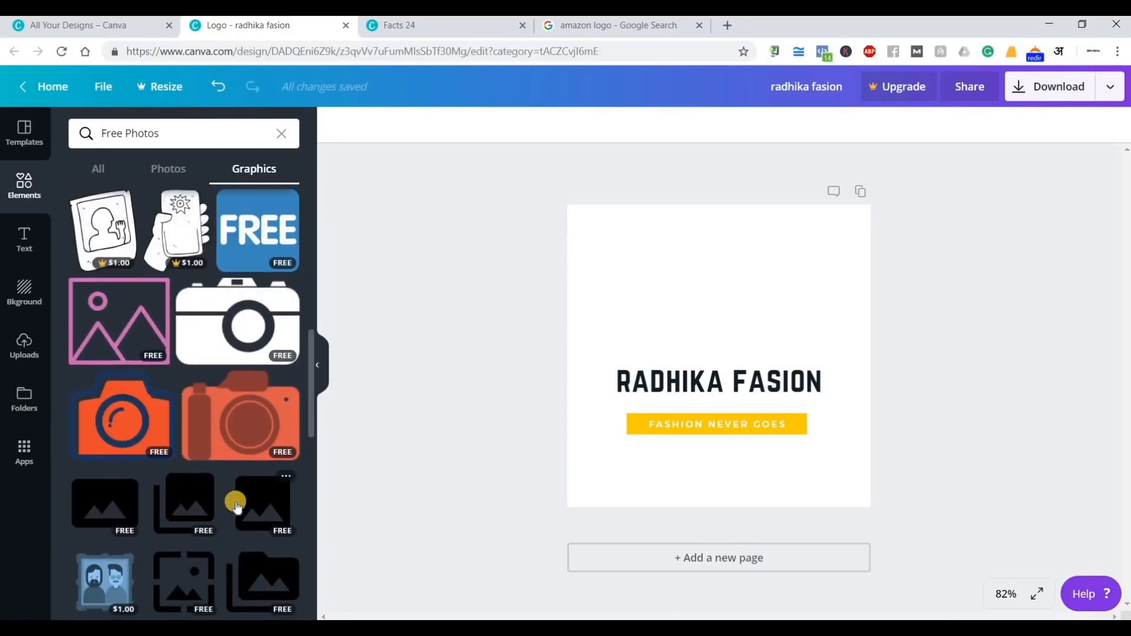
{"action": "scroll", "coordinate": [235, 505], "scroll_direction": "down", "scroll_amount": 10}
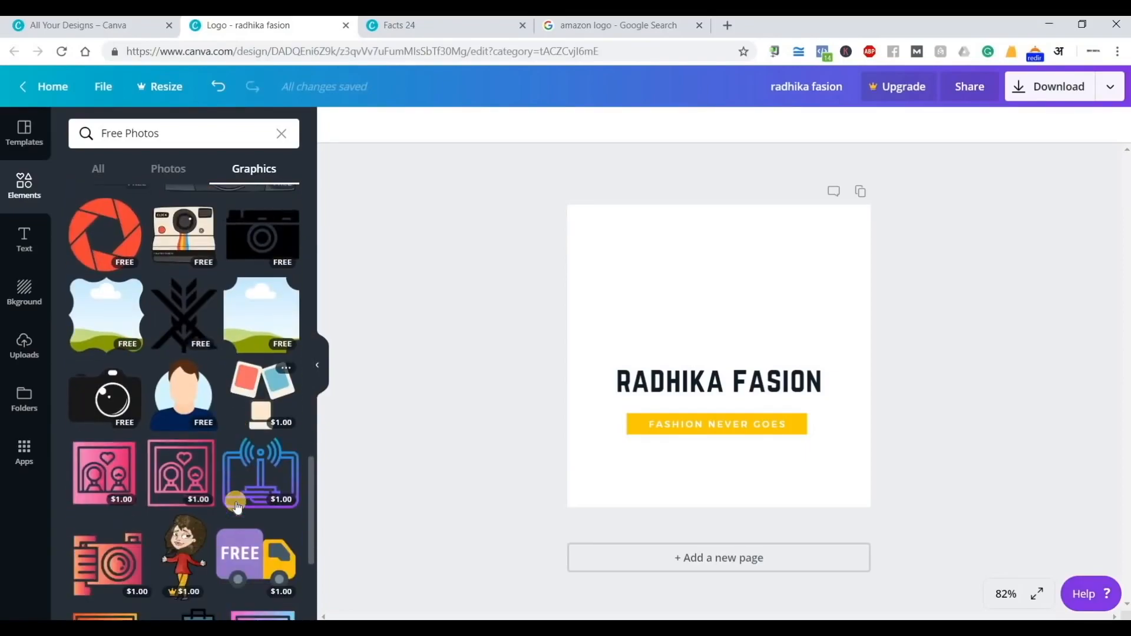
{"action": "scroll", "coordinate": [235, 504], "scroll_direction": "down", "scroll_amount": 4}
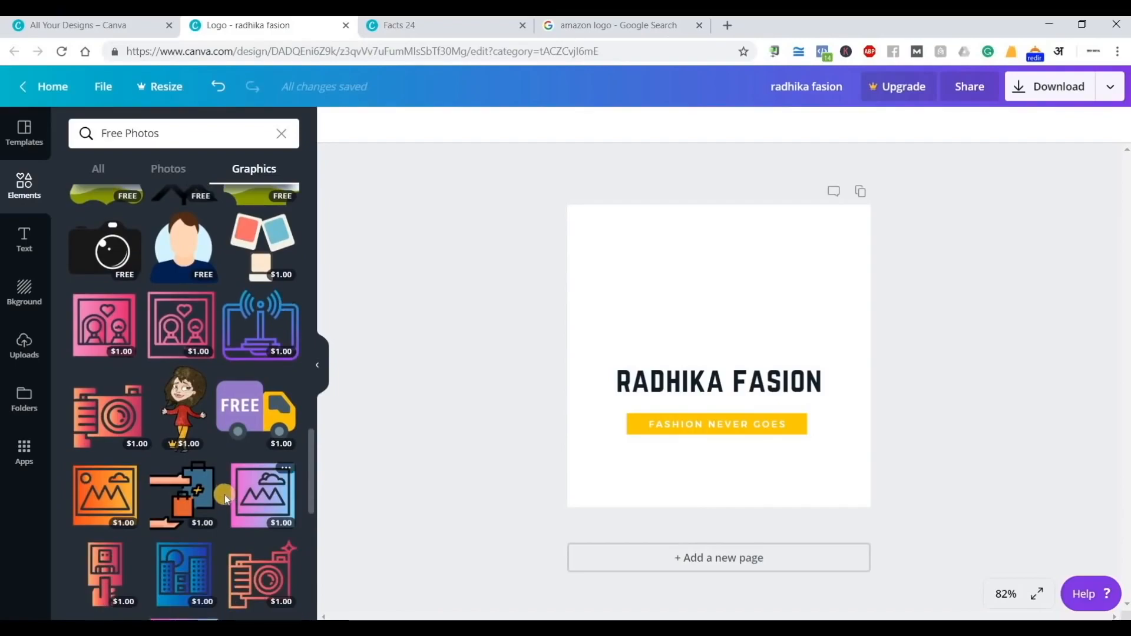
{"action": "scroll", "coordinate": [225, 498], "scroll_direction": "down", "scroll_amount": 12}
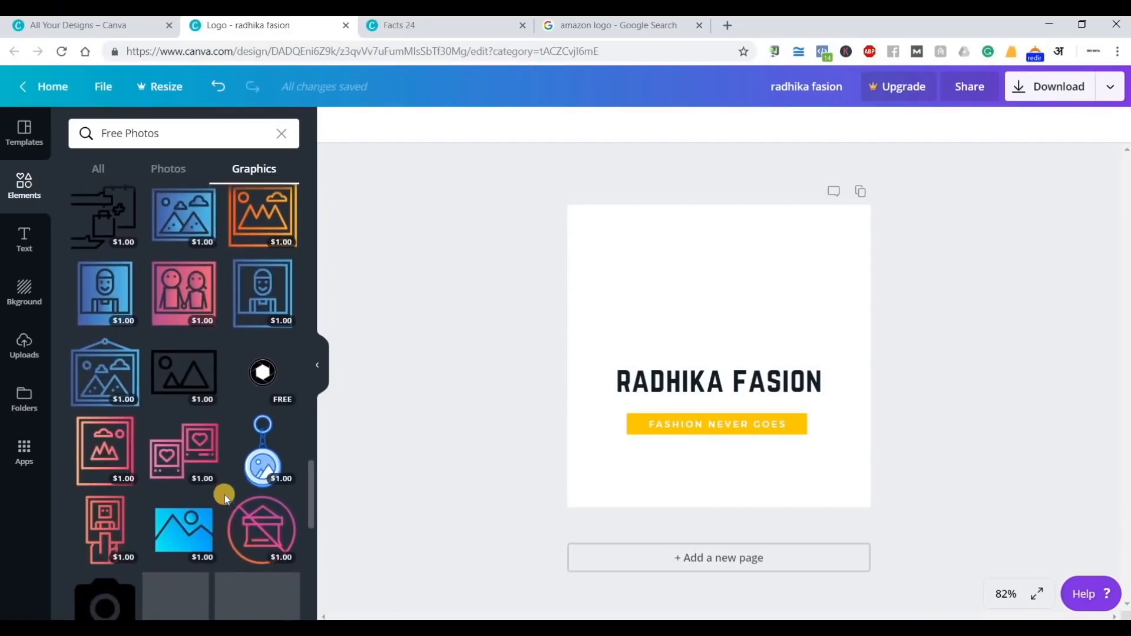
{"action": "scroll", "coordinate": [225, 495], "scroll_direction": "down", "scroll_amount": 10}
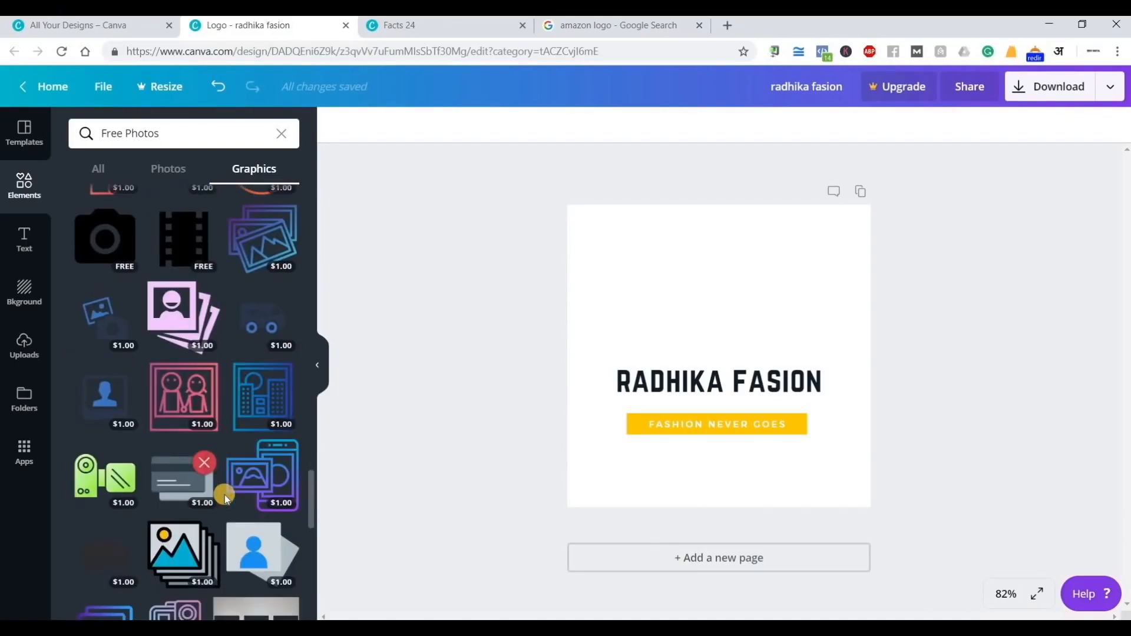
{"action": "scroll", "coordinate": [224, 495], "scroll_direction": "down", "scroll_amount": 6}
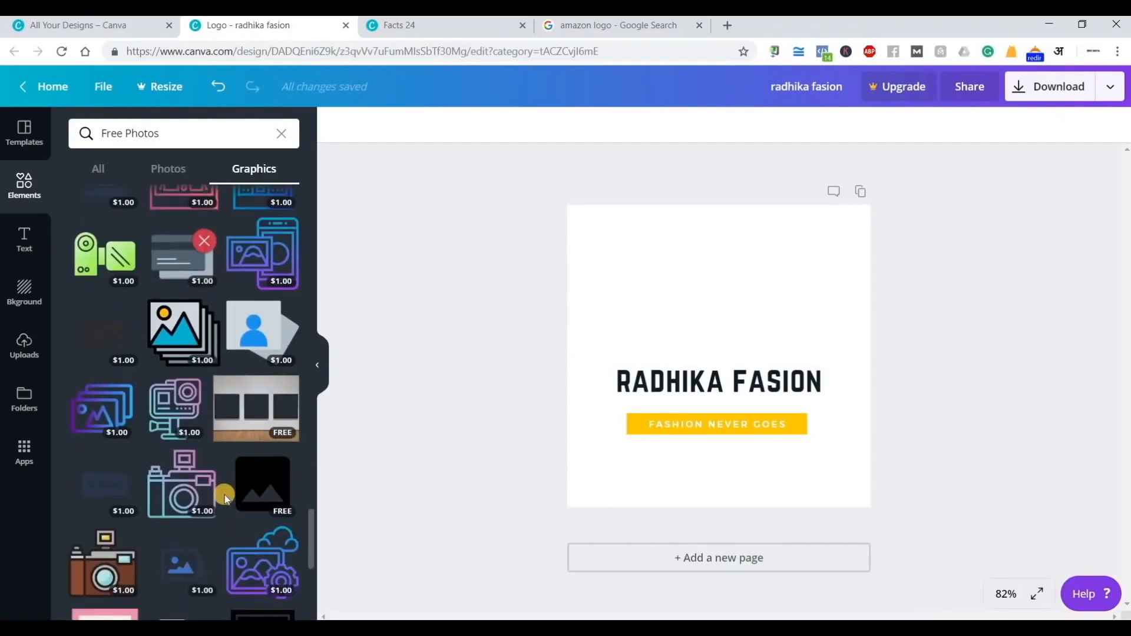
{"action": "scroll", "coordinate": [224, 495], "scroll_direction": "down", "scroll_amount": 4}
{"action": "scroll", "coordinate": [225, 495], "scroll_direction": "down", "scroll_amount": 5}
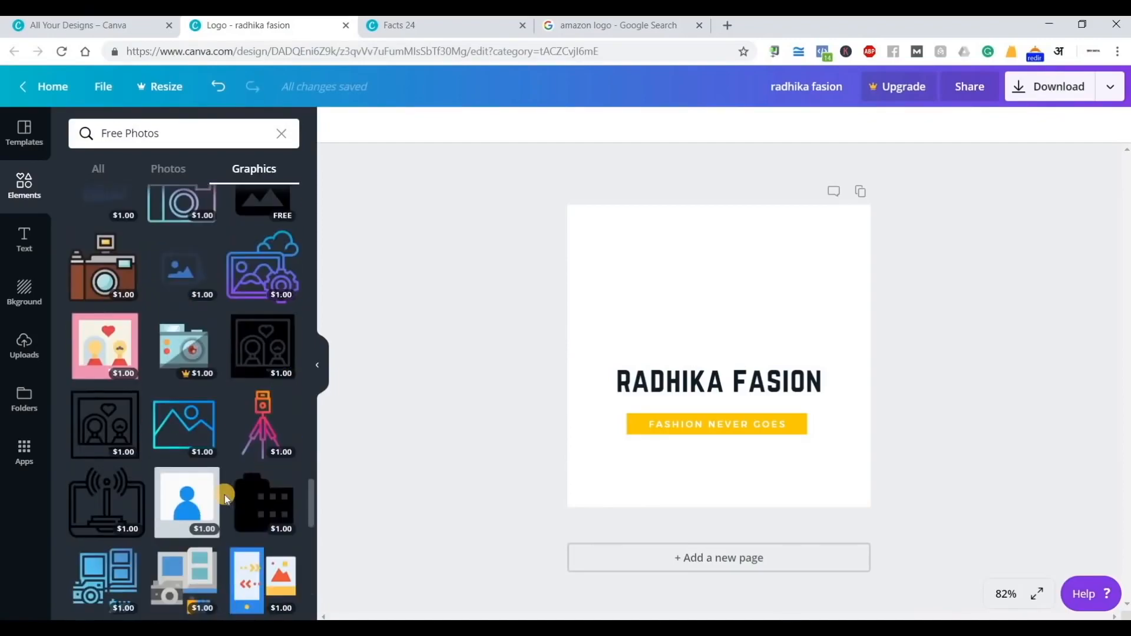
{"action": "scroll", "coordinate": [225, 480], "scroll_direction": "up", "scroll_amount": 10}
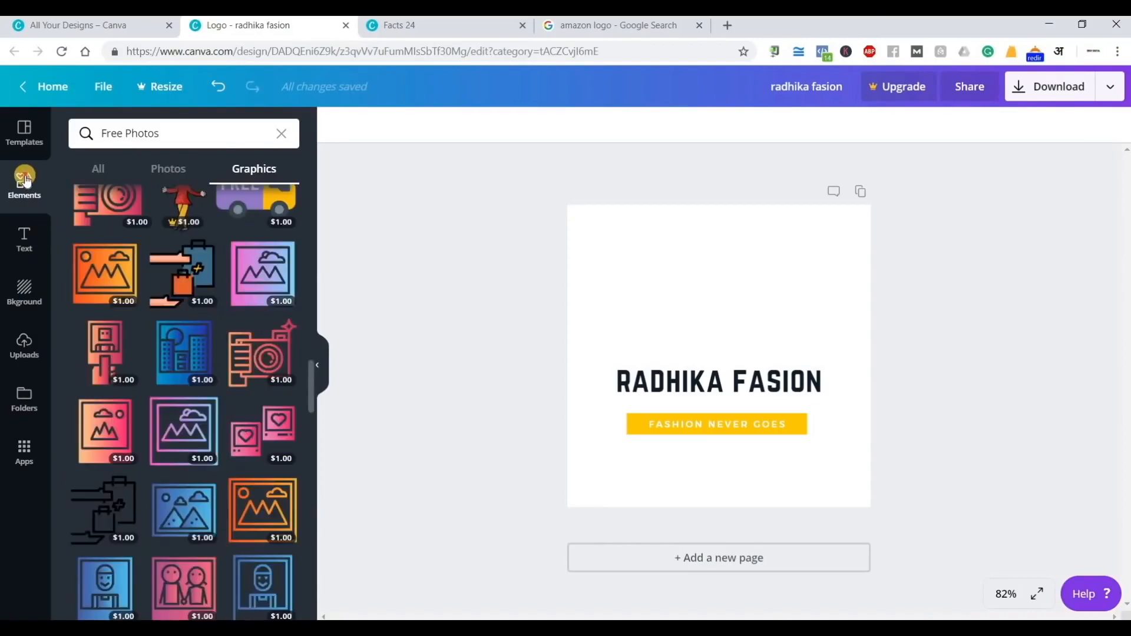
- Display all result types for the "Free Photos" element search and look through the photos
{"action": "left_click", "coordinate": [102, 169]}
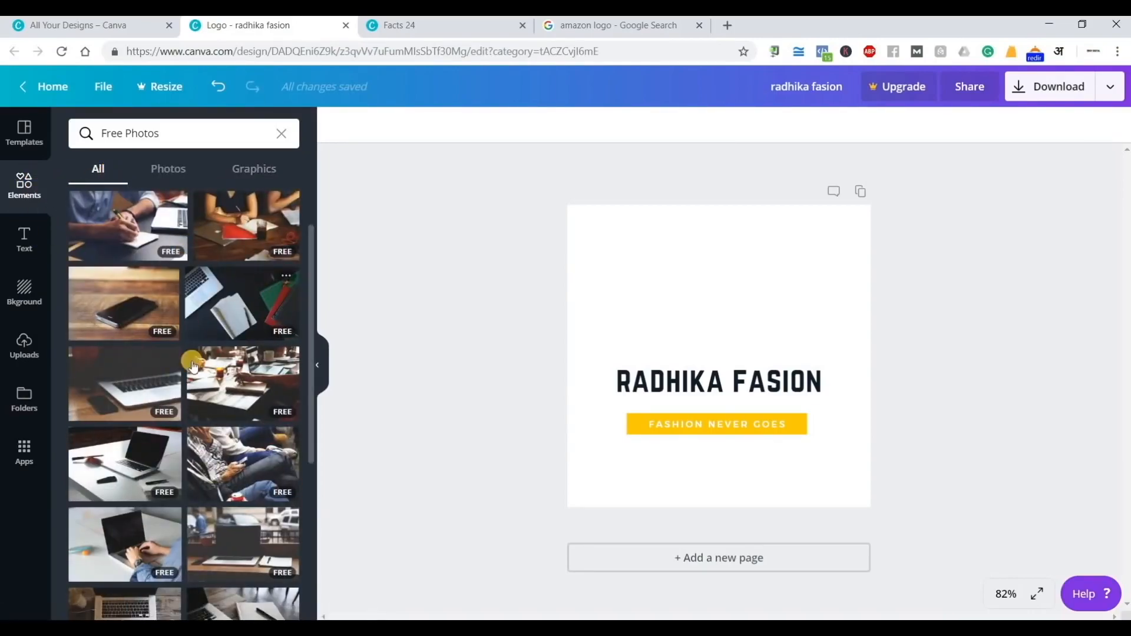
{"action": "scroll", "coordinate": [192, 363], "scroll_direction": "down", "scroll_amount": 10}
{"action": "scroll", "coordinate": [192, 365], "scroll_direction": "up", "scroll_amount": 10}
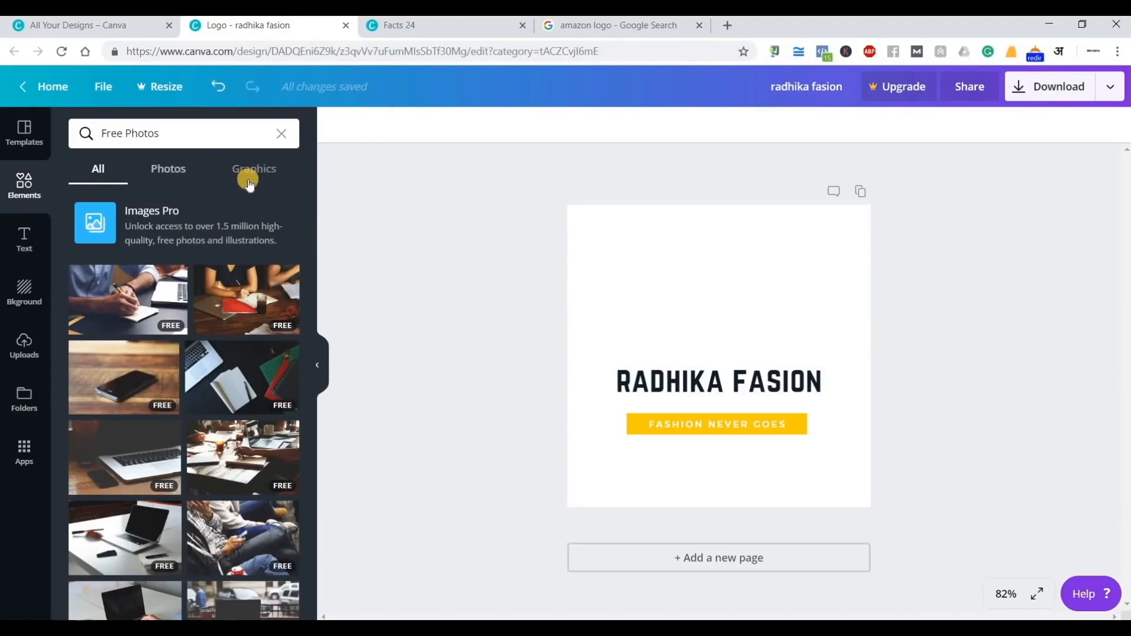
- Clear the "Free Photos" search and display the full Icons collection of the element library
{"action": "left_click", "coordinate": [281, 133]}
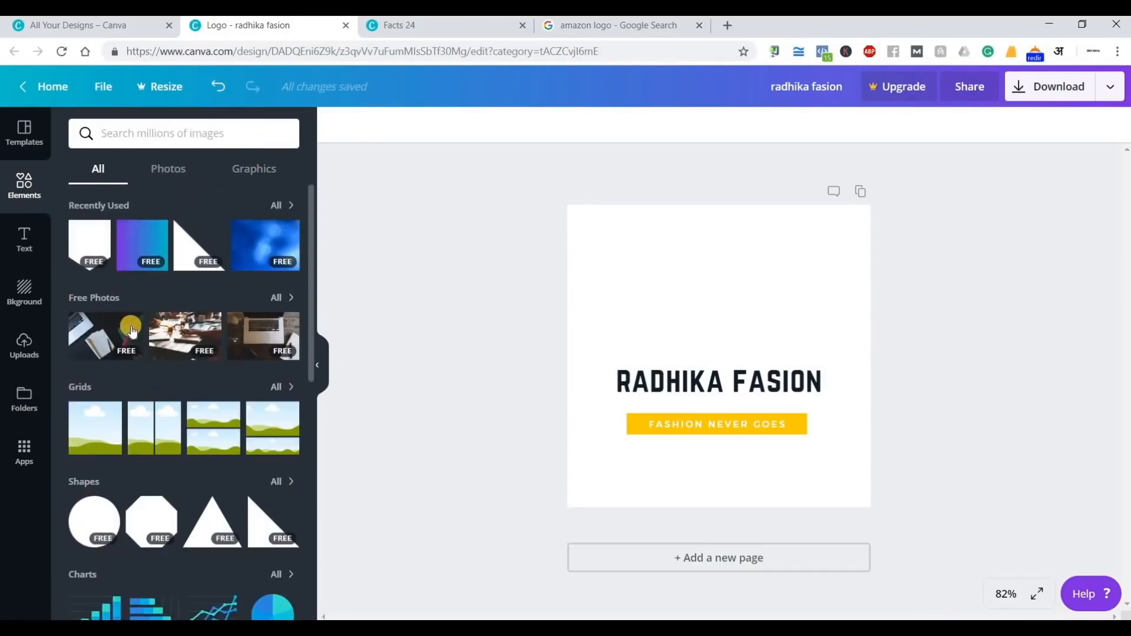
{"action": "scroll", "coordinate": [133, 394], "scroll_direction": "down", "scroll_amount": 6}
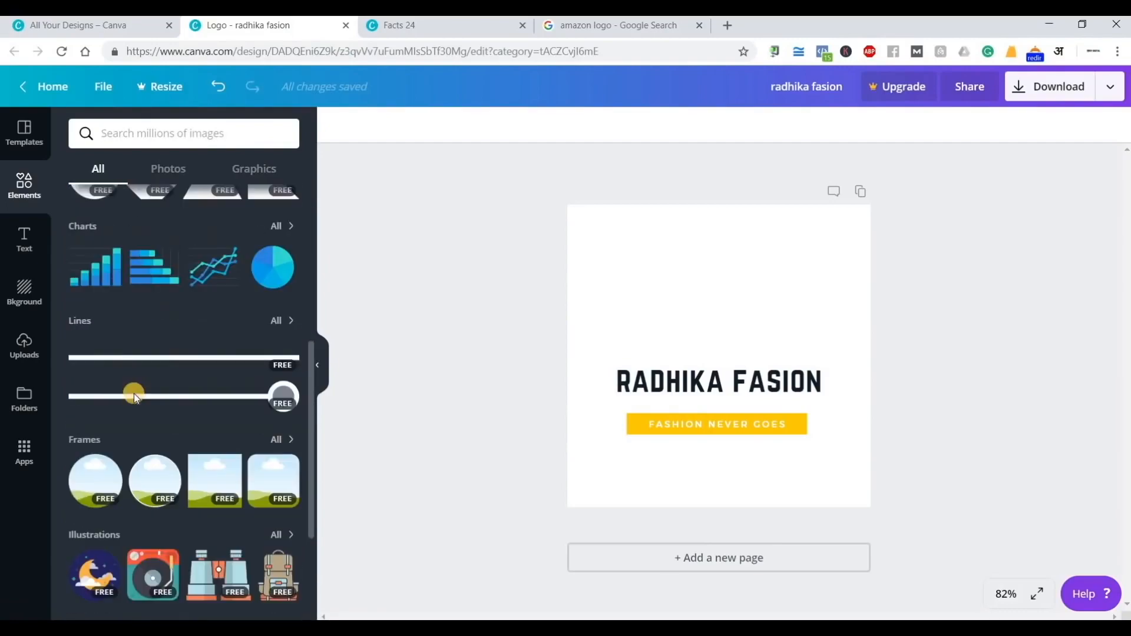
{"action": "scroll", "coordinate": [133, 394], "scroll_direction": "down", "scroll_amount": 3}
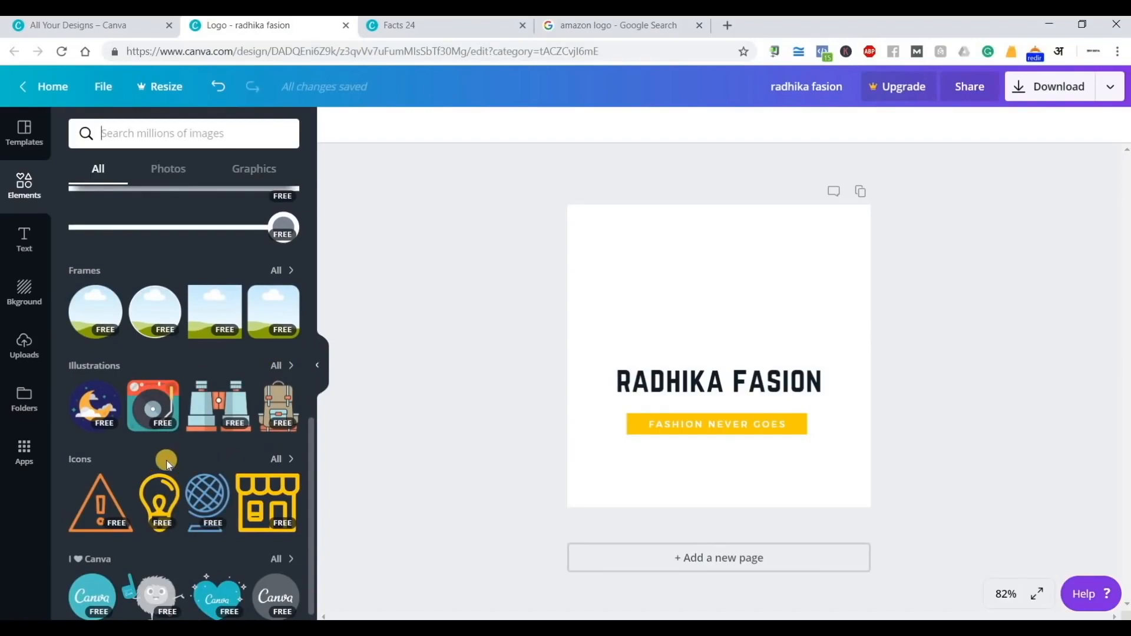
{"action": "scroll", "coordinate": [92, 441], "scroll_direction": "down", "scroll_amount": 1}
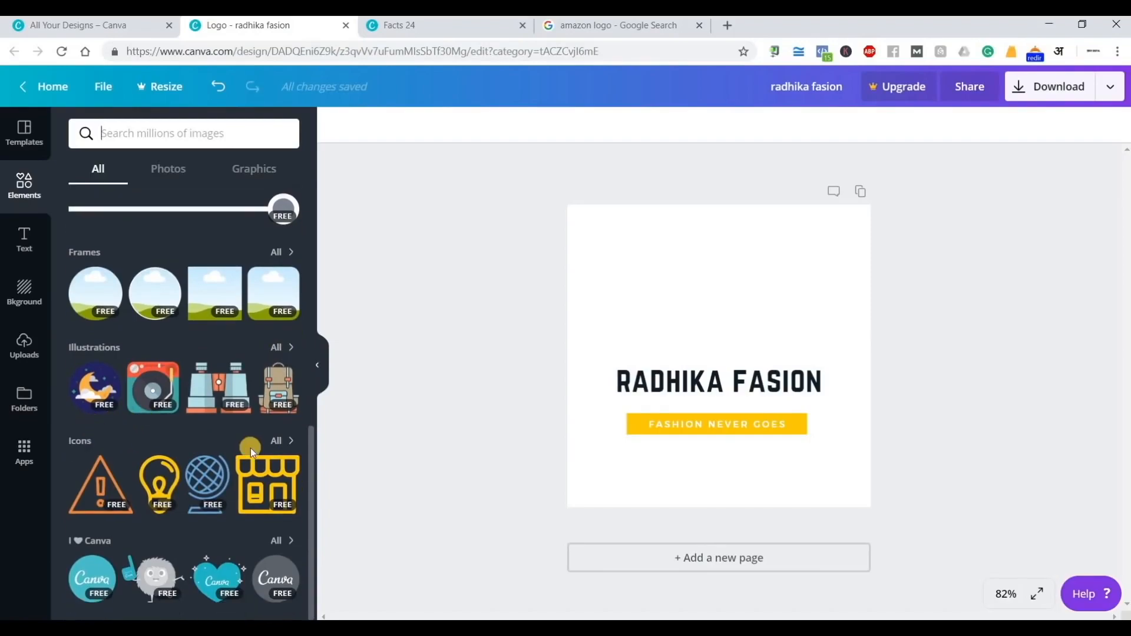
{"action": "left_click", "coordinate": [286, 442]}
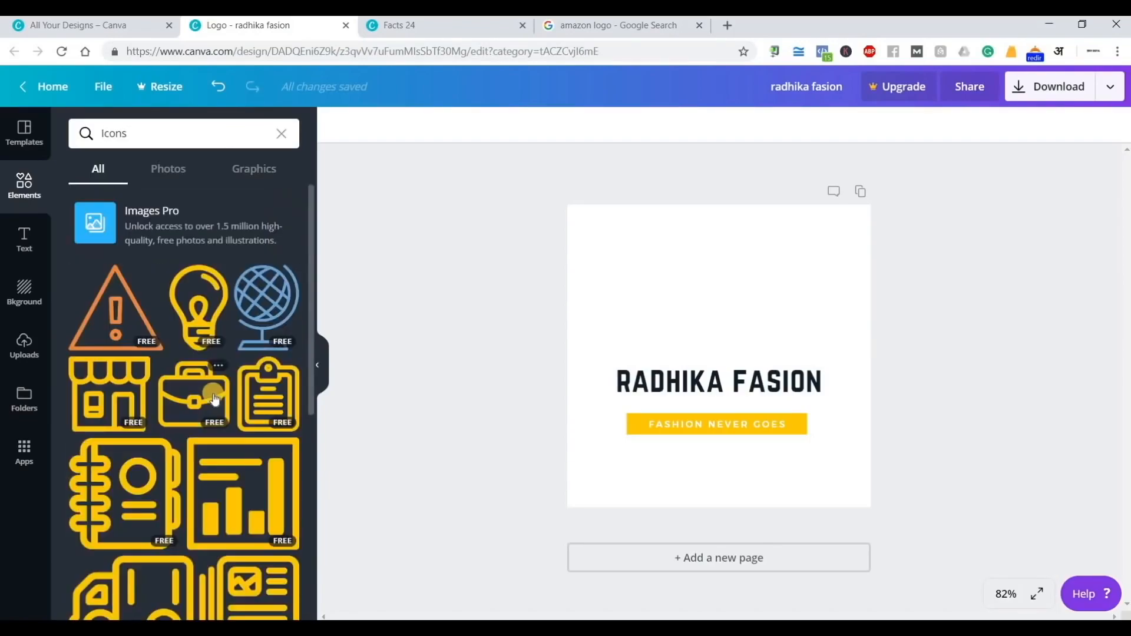
- Examine the Icons collection for a graphic suited to the "RADHIKA FASION" logo
{"action": "scroll", "coordinate": [230, 501], "scroll_direction": "down", "scroll_amount": 4}
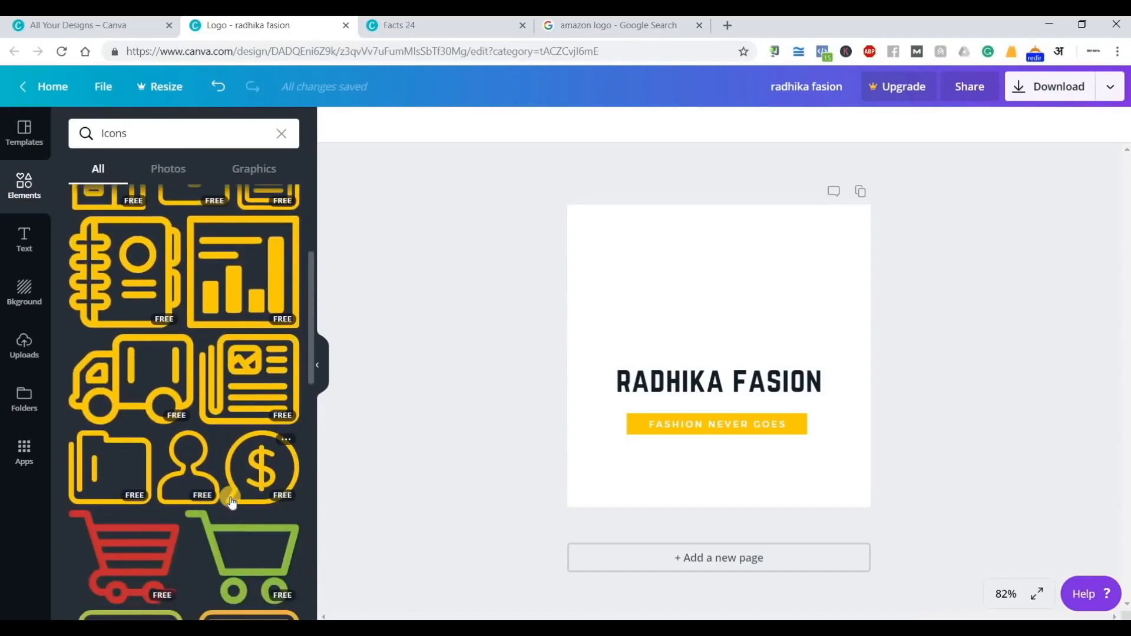
{"action": "scroll", "coordinate": [232, 501], "scroll_direction": "down", "scroll_amount": 4}
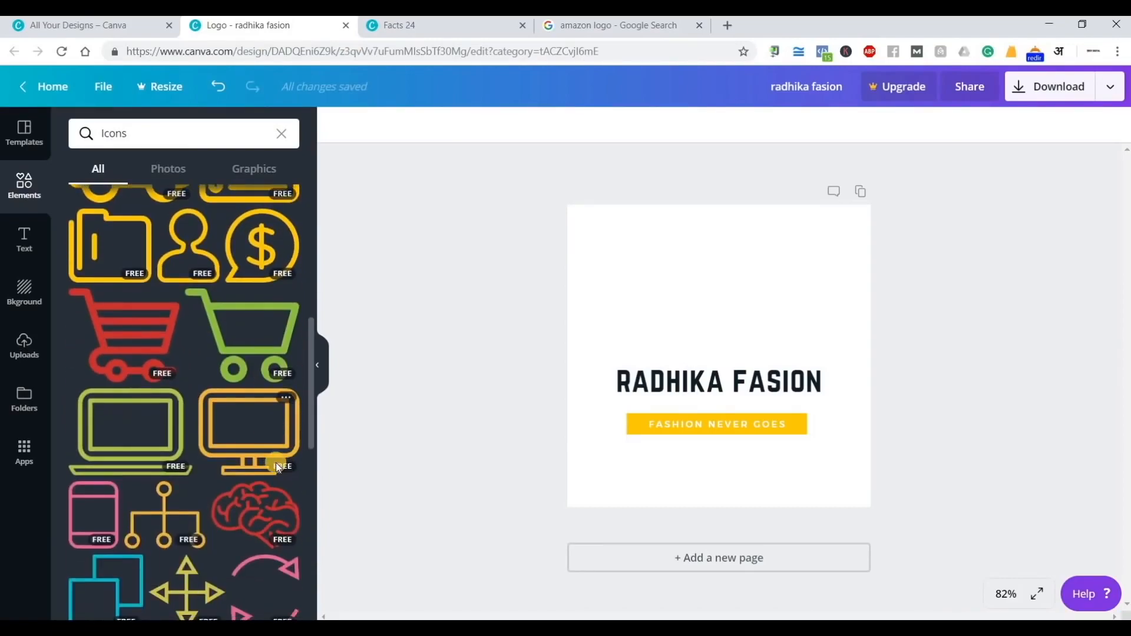
{"action": "scroll", "coordinate": [264, 480], "scroll_direction": "down", "scroll_amount": 3}
{"action": "scroll", "coordinate": [254, 493], "scroll_direction": "down", "scroll_amount": 9}
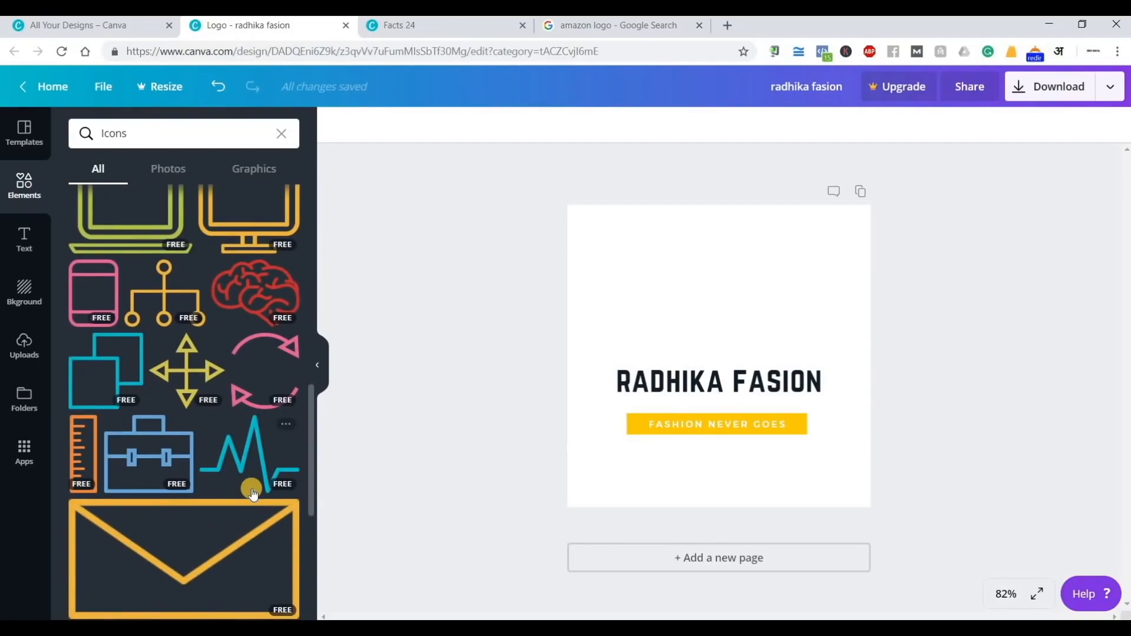
{"action": "scroll", "coordinate": [253, 494], "scroll_direction": "down", "scroll_amount": 5}
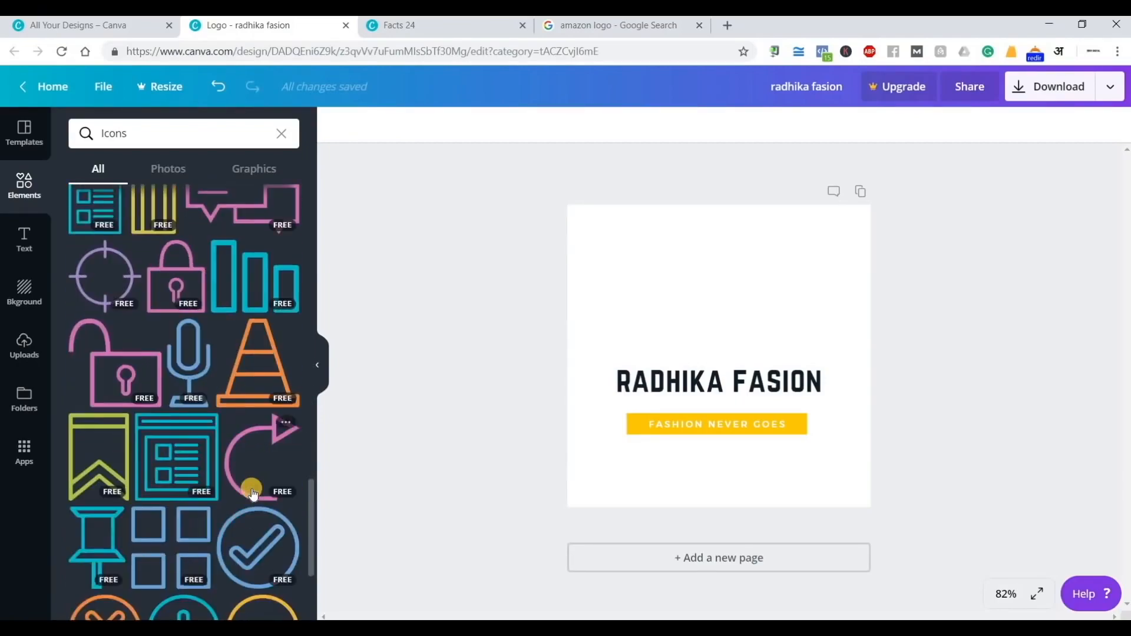
{"action": "scroll", "coordinate": [254, 494], "scroll_direction": "down", "scroll_amount": 4}
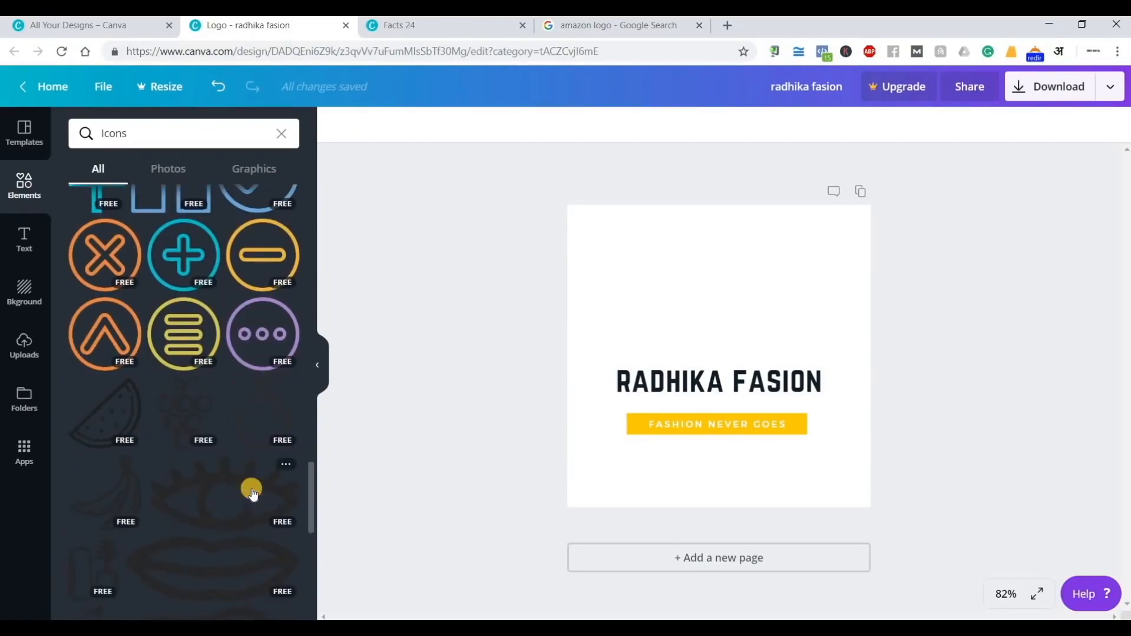
{"action": "scroll", "coordinate": [252, 493], "scroll_direction": "down", "scroll_amount": 8}
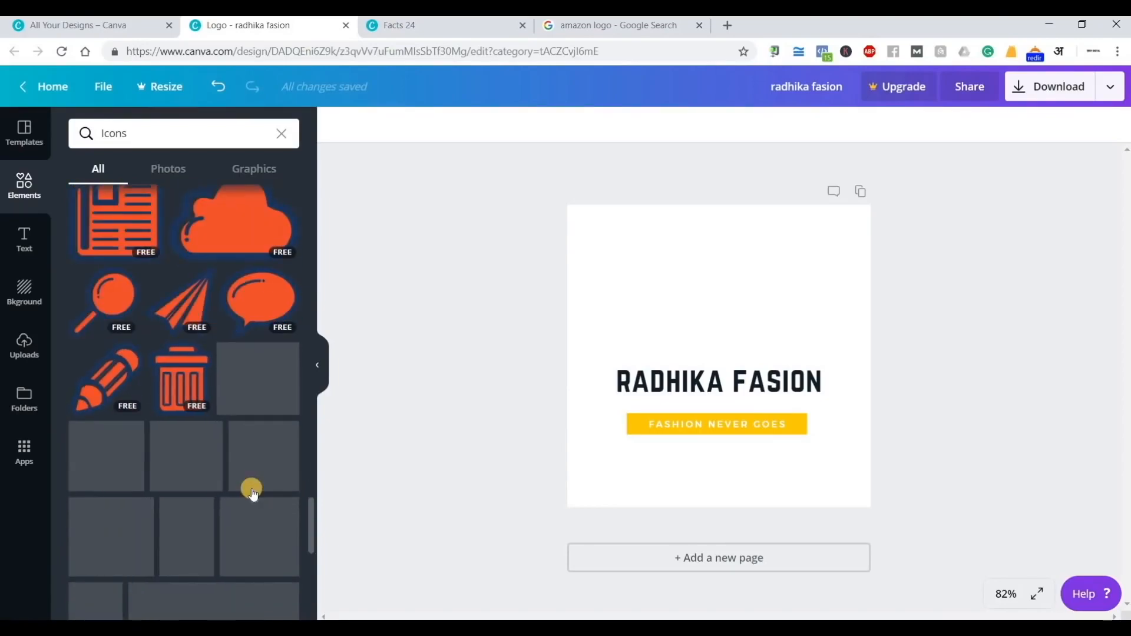
{"action": "scroll", "coordinate": [252, 492], "scroll_direction": "down", "scroll_amount": 1}
{"action": "scroll", "coordinate": [253, 493], "scroll_direction": "down", "scroll_amount": 4}
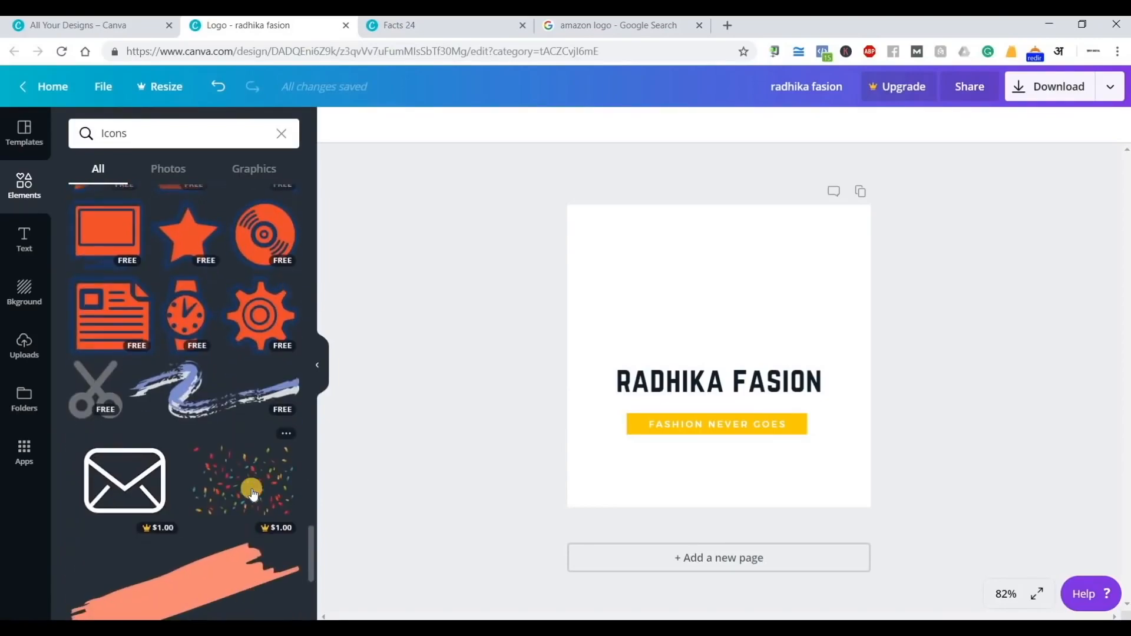
{"action": "scroll", "coordinate": [252, 493], "scroll_direction": "down", "scroll_amount": 2}
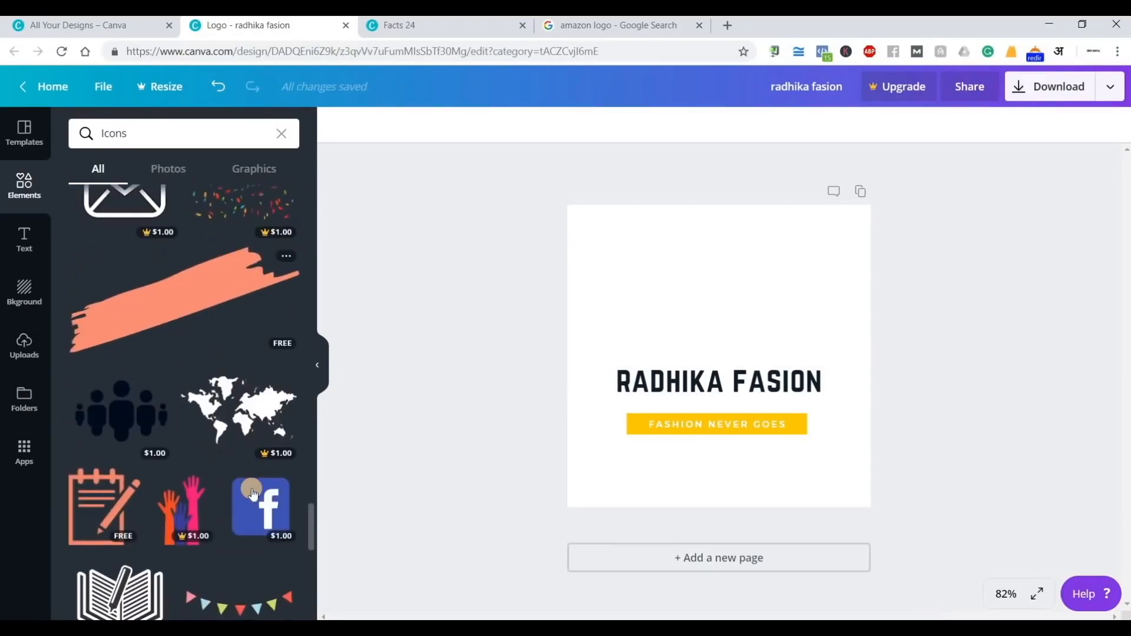
{"action": "scroll", "coordinate": [252, 493], "scroll_direction": "down", "scroll_amount": 2}
{"action": "scroll", "coordinate": [252, 493], "scroll_direction": "down", "scroll_amount": 5}
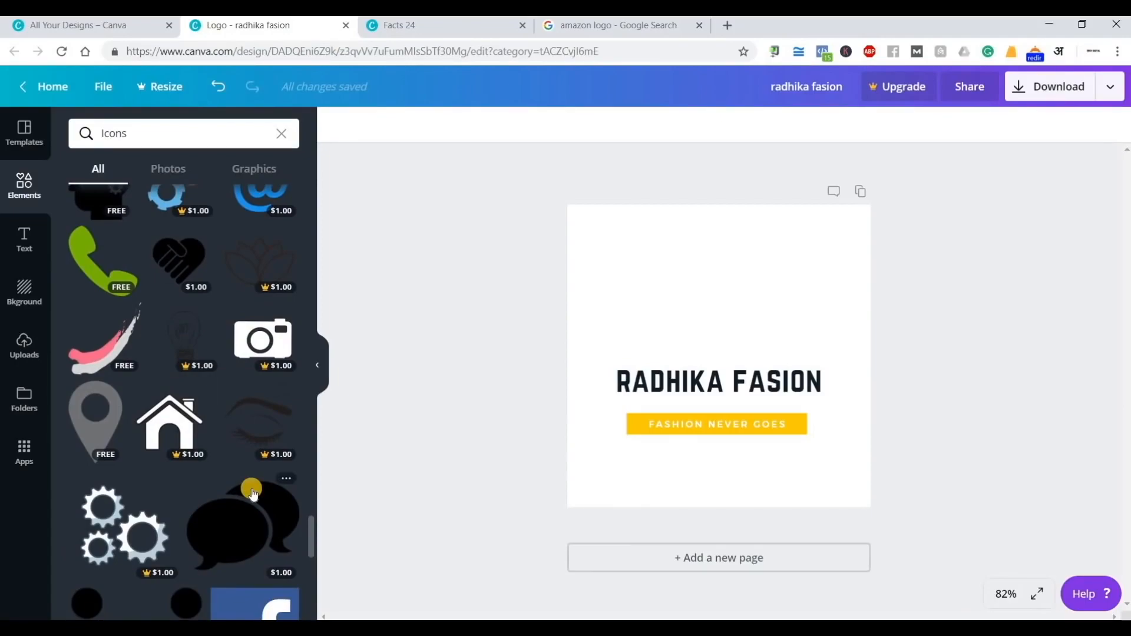
{"action": "scroll", "coordinate": [253, 492], "scroll_direction": "down", "scroll_amount": 2}
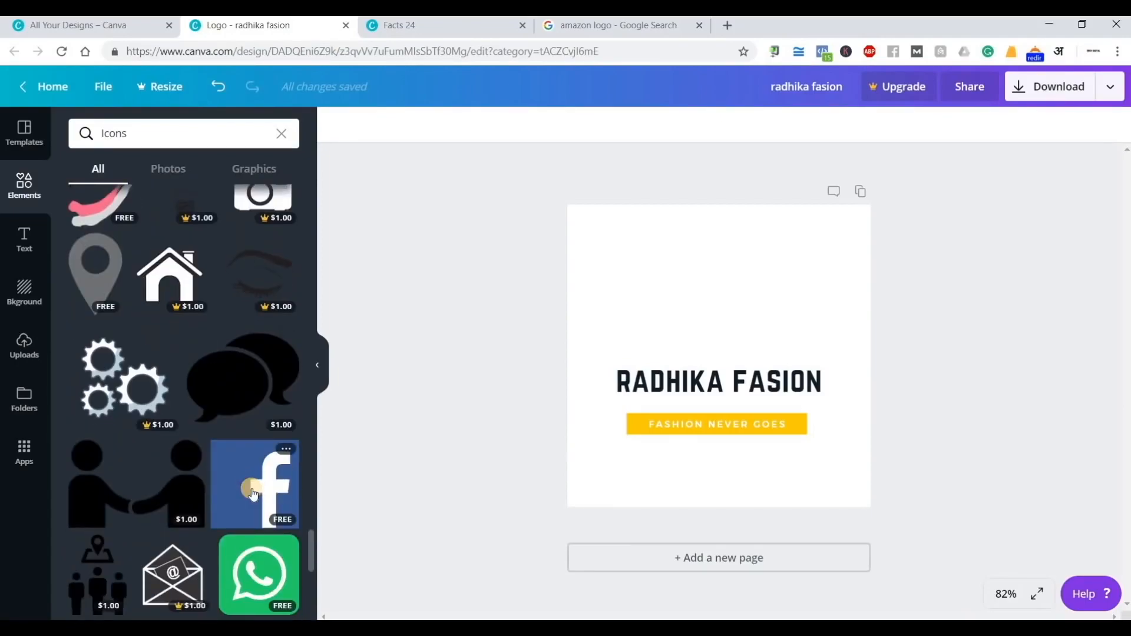
{"action": "scroll", "coordinate": [252, 493], "scroll_direction": "down", "scroll_amount": 2}
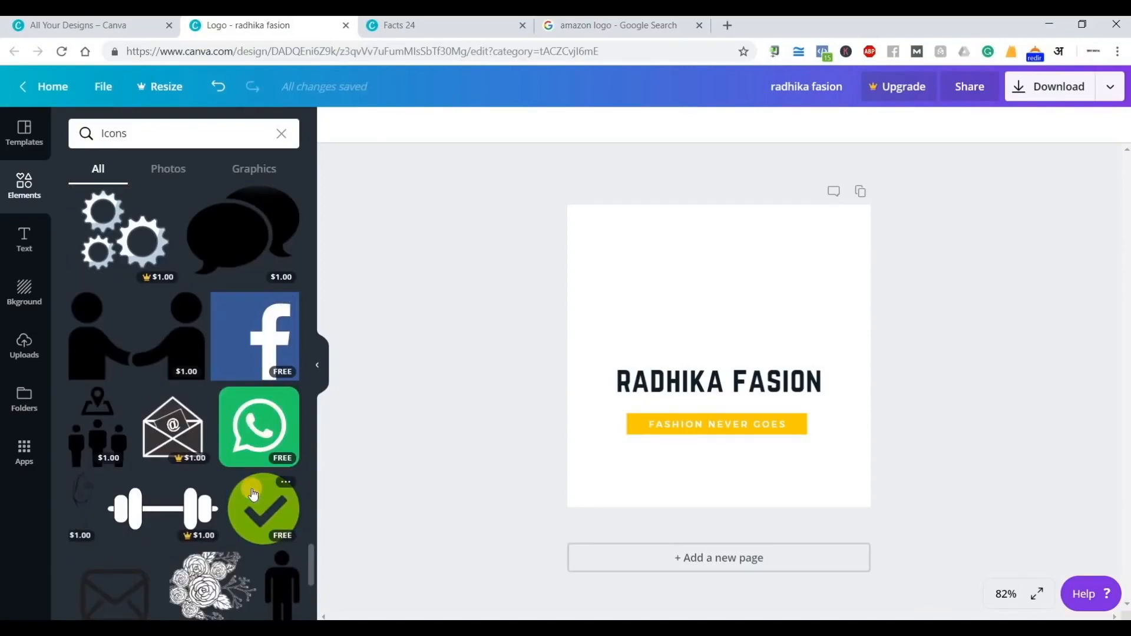
{"action": "scroll", "coordinate": [253, 501], "scroll_direction": "down", "scroll_amount": 3}
{"action": "scroll", "coordinate": [255, 510], "scroll_direction": "down", "scroll_amount": 7}
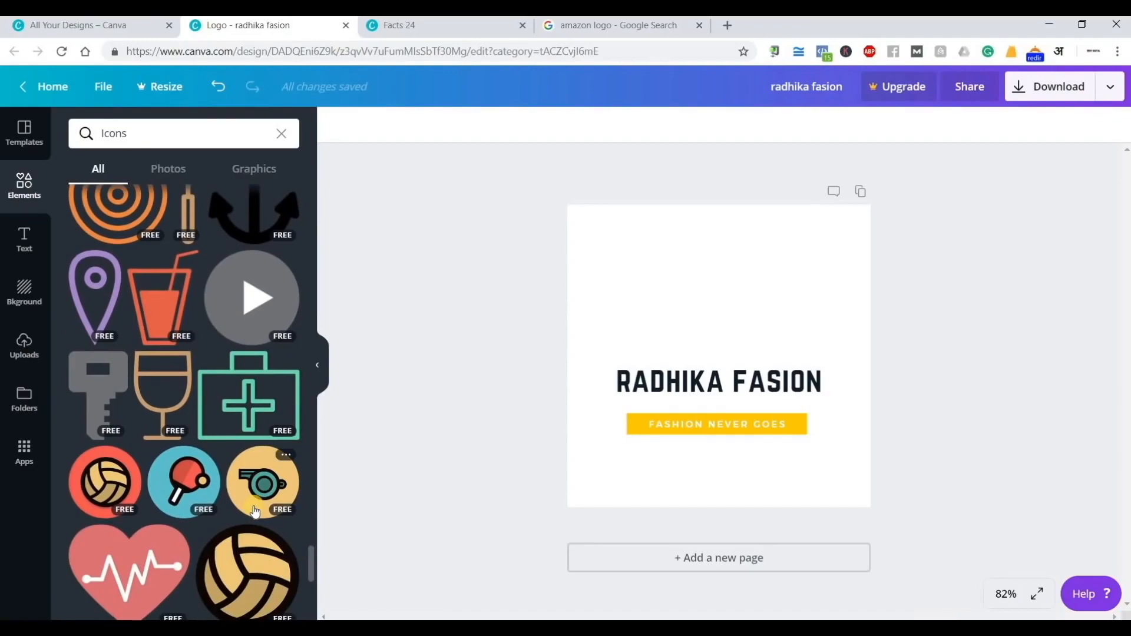
{"action": "scroll", "coordinate": [255, 511], "scroll_direction": "down", "scroll_amount": 5}
{"action": "scroll", "coordinate": [254, 510], "scroll_direction": "down", "scroll_amount": 6}
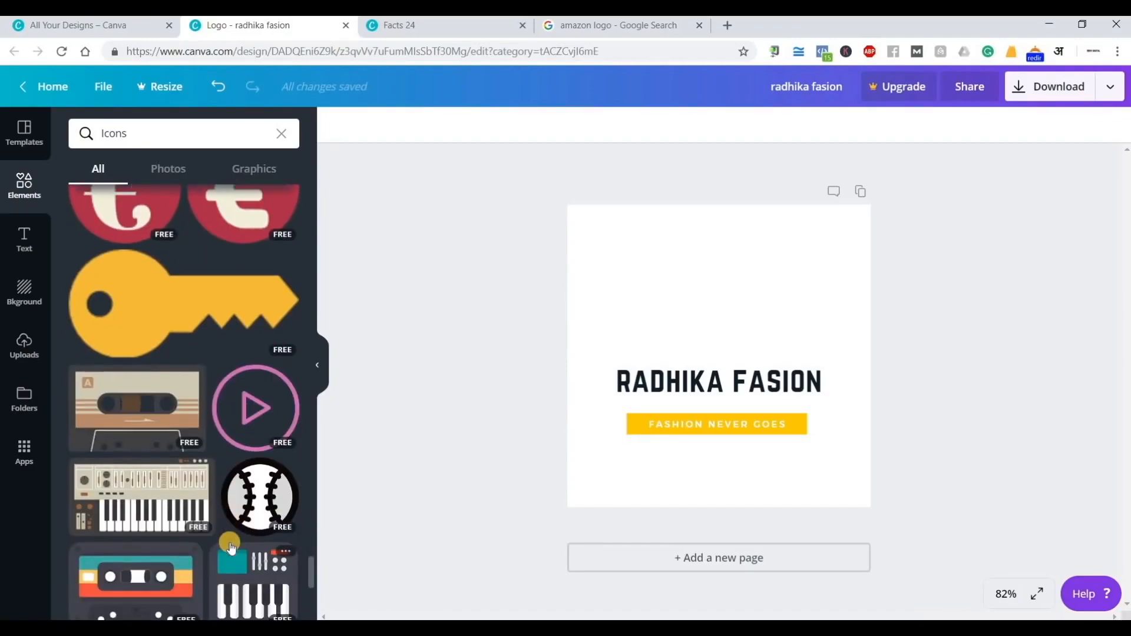
{"action": "scroll", "coordinate": [231, 547], "scroll_direction": "down", "scroll_amount": 5}
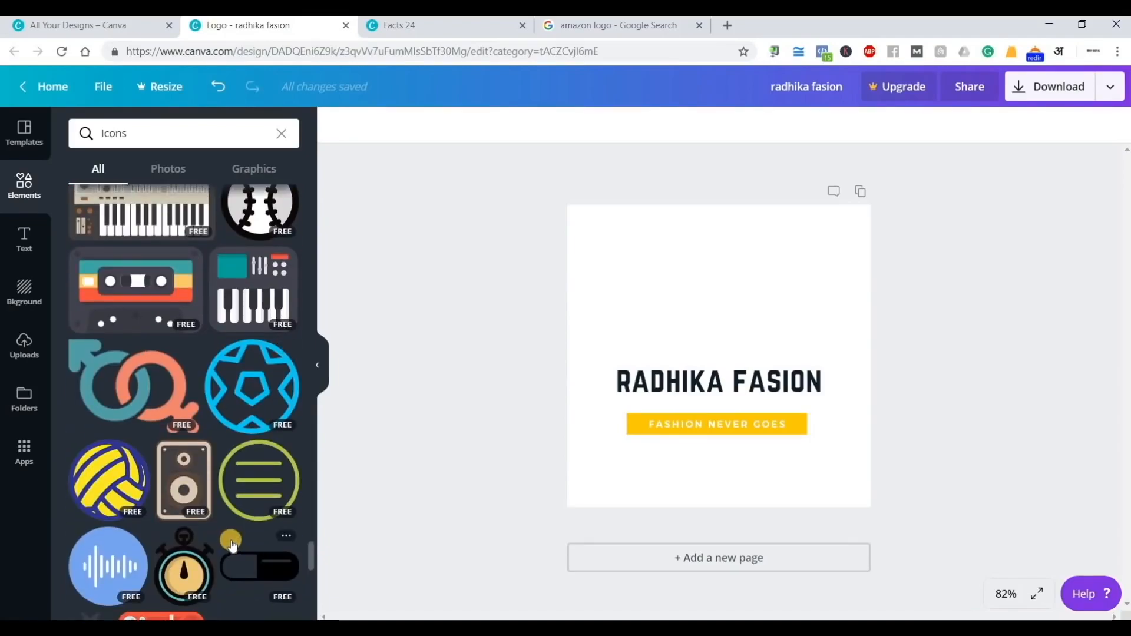
{"action": "scroll", "coordinate": [233, 545], "scroll_direction": "down", "scroll_amount": 4}
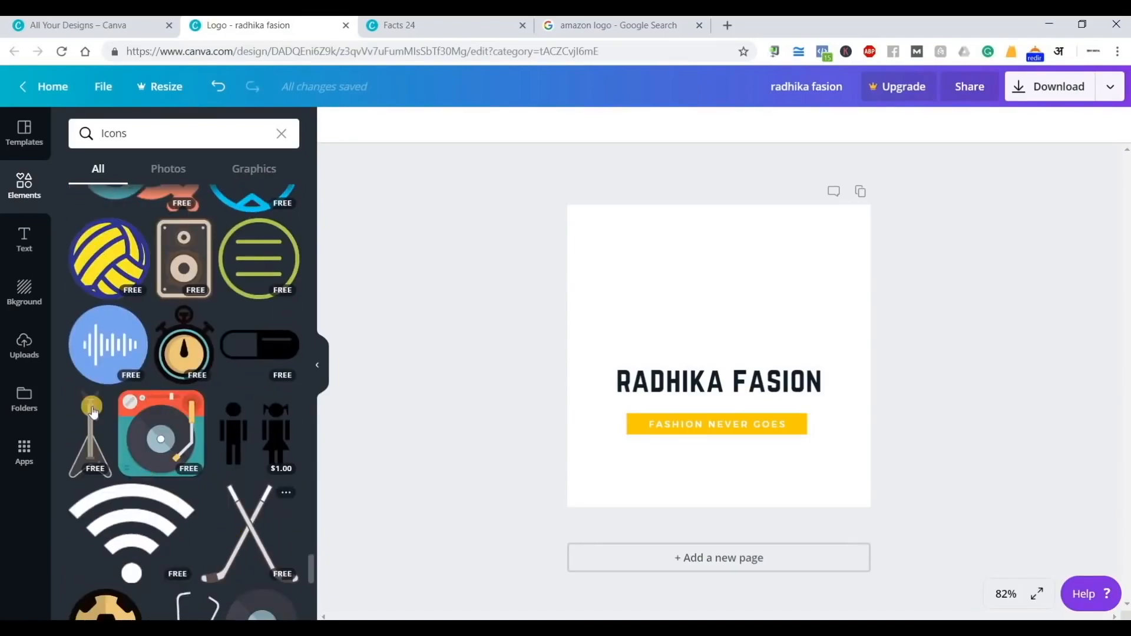
{"action": "scroll", "coordinate": [154, 457], "scroll_direction": "down", "scroll_amount": 3}
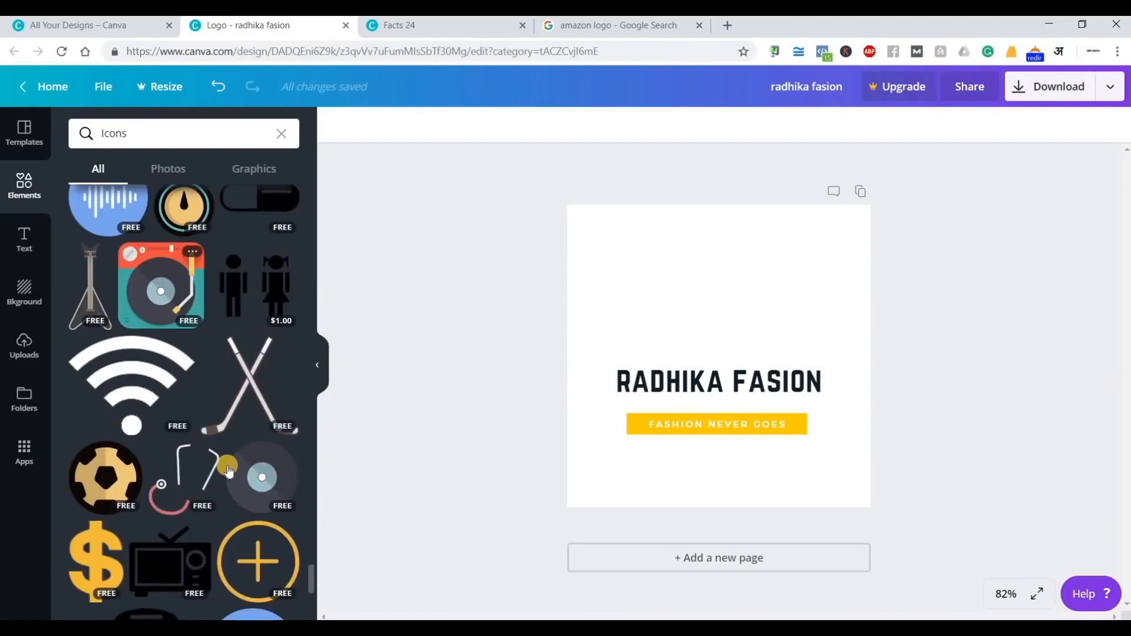
{"action": "scroll", "coordinate": [229, 471], "scroll_direction": "down", "scroll_amount": 5}
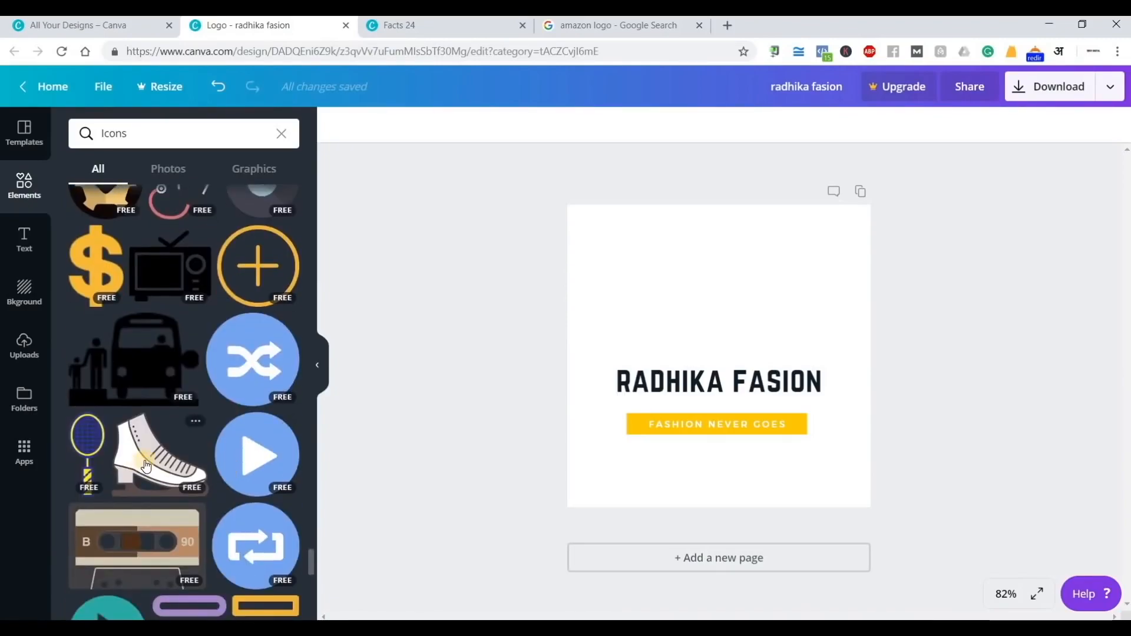
- Search the element library for "Icons FASHION" and look through the results for a logo graphic
{"action": "left_click", "coordinate": [118, 137]}
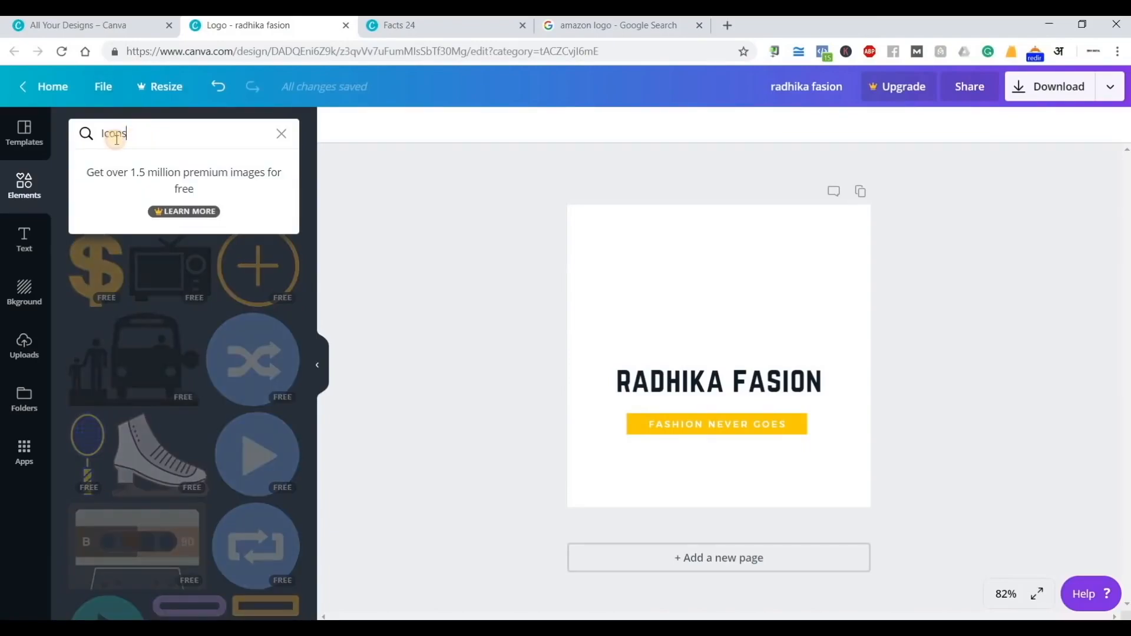
{"action": "double_click", "coordinate": [171, 139]}
{"action": "left_click", "coordinate": [173, 139]}
{"action": "type", "text": "d"}
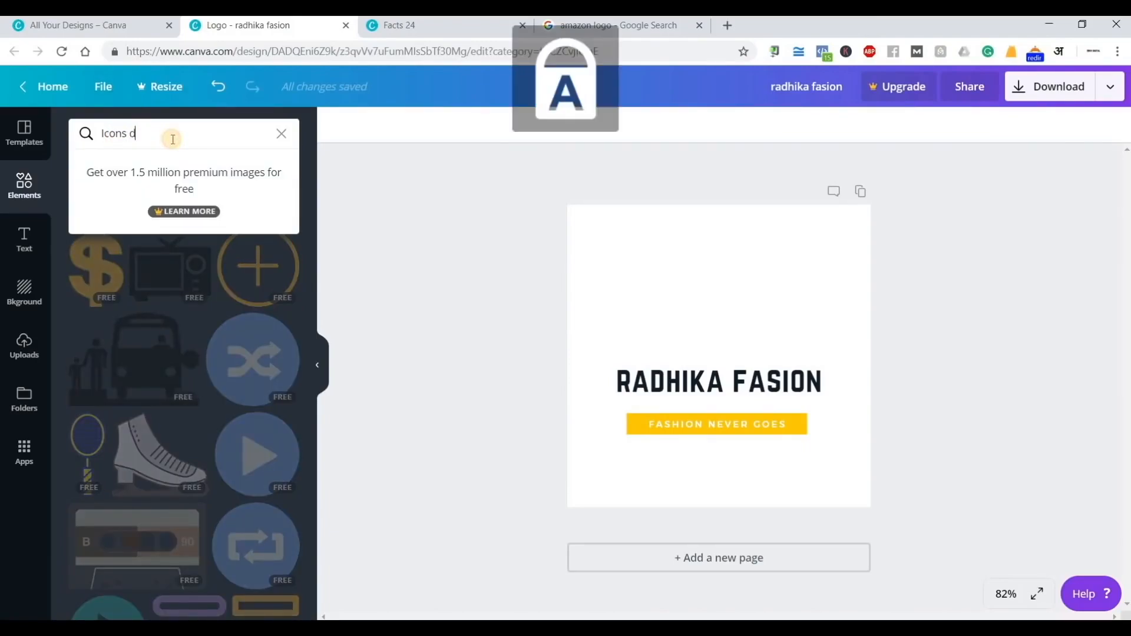
{"action": "key", "text": "Caps_Lock"}
{"action": "type", "text": "d"}
{"action": "key", "text": "Caps_Lock"}
{"action": "type", "text": "FASHI"}
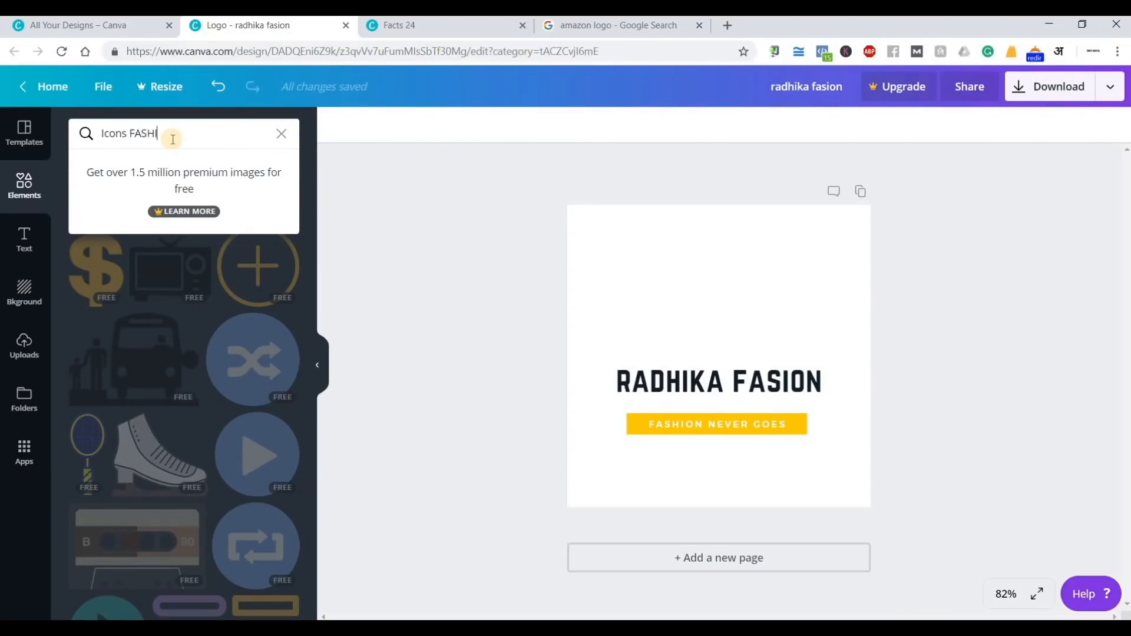
{"action": "type", "text": "ON"}
{"action": "key", "text": "Return"}
{"action": "key", "text": "Caps_Lock"}
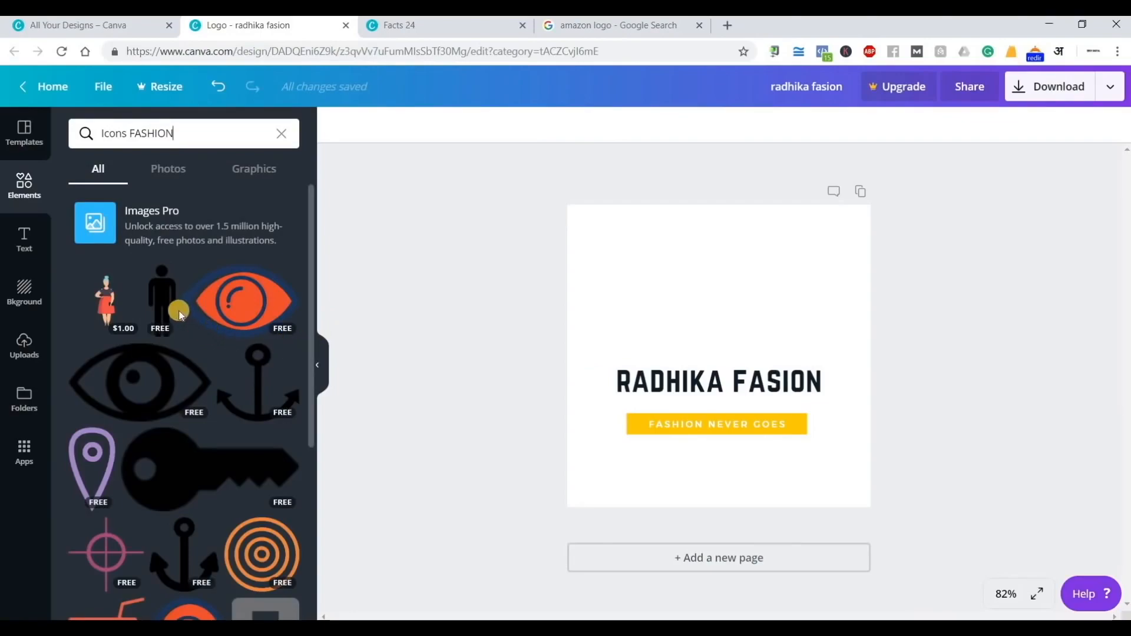
{"action": "scroll", "coordinate": [174, 393], "scroll_direction": "down", "scroll_amount": 5}
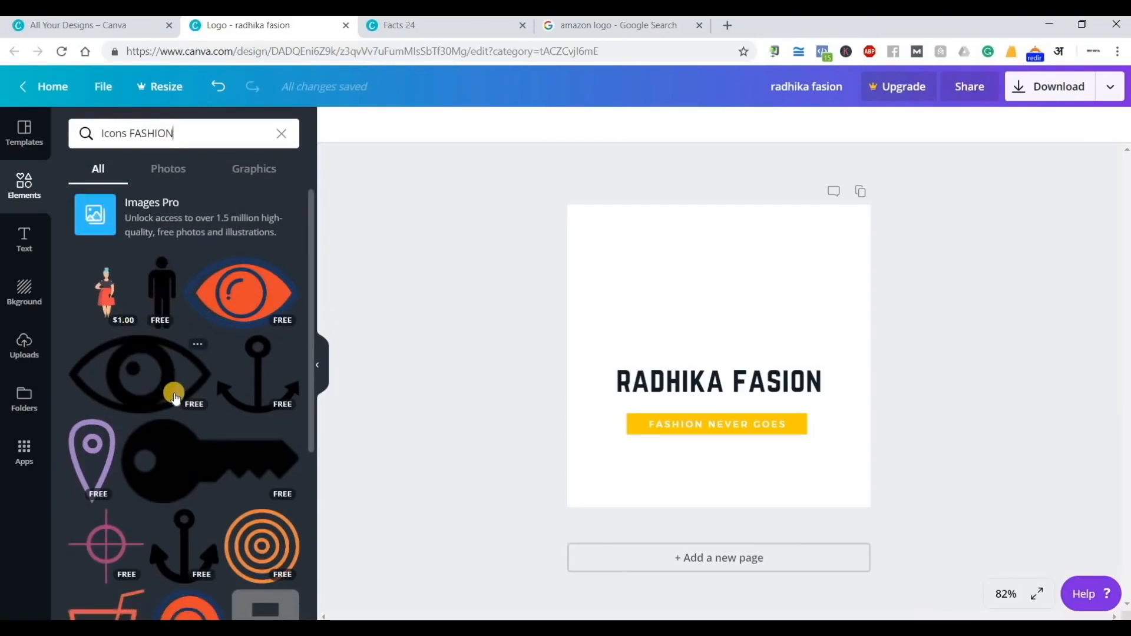
{"action": "scroll", "coordinate": [176, 394], "scroll_direction": "down", "scroll_amount": 6}
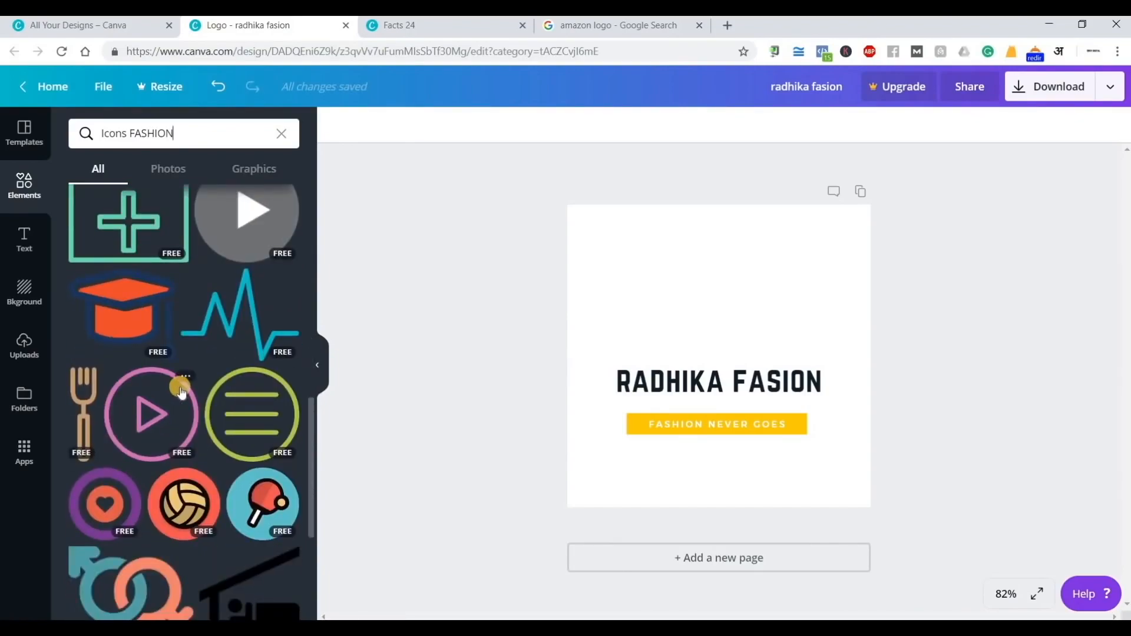
- Search the element library for "fashion" and add the illustration of a woman in a magenta skirt to the logo
{"action": "key", "text": "ctrl+a"}
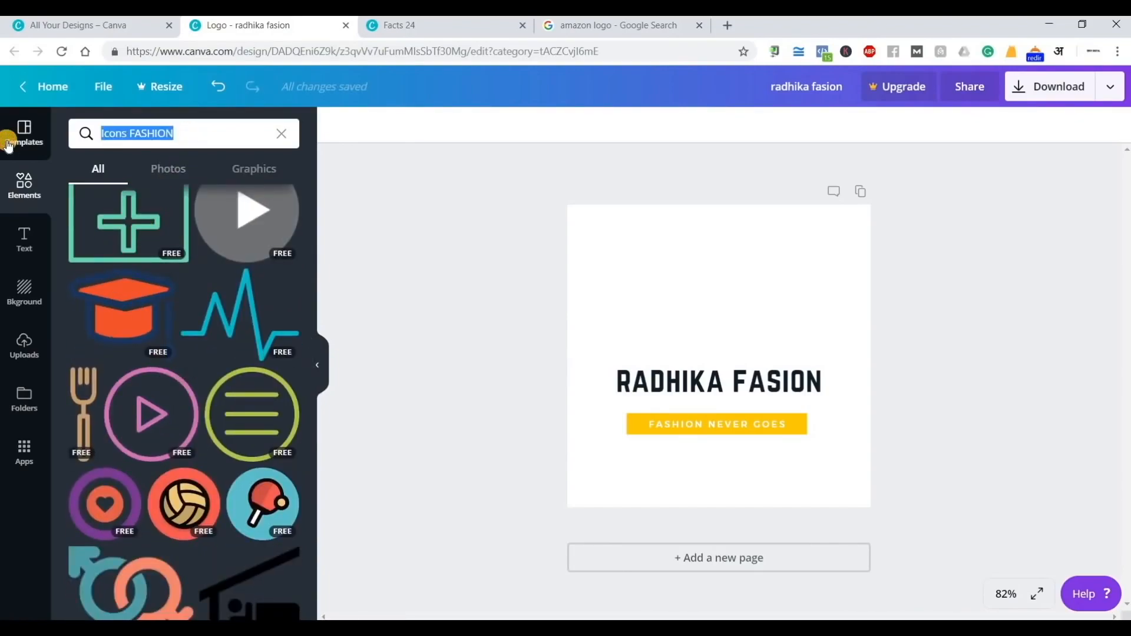
{"action": "type", "text": "fashion"}
{"action": "key", "text": "Return"}
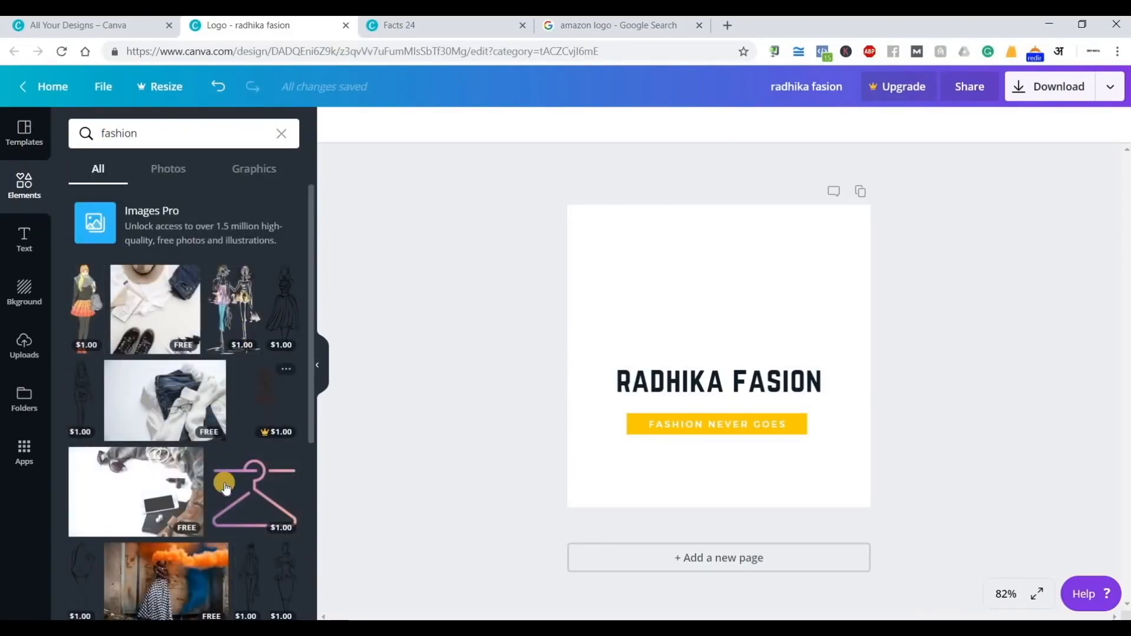
{"action": "scroll", "coordinate": [229, 523], "scroll_direction": "down", "scroll_amount": 6}
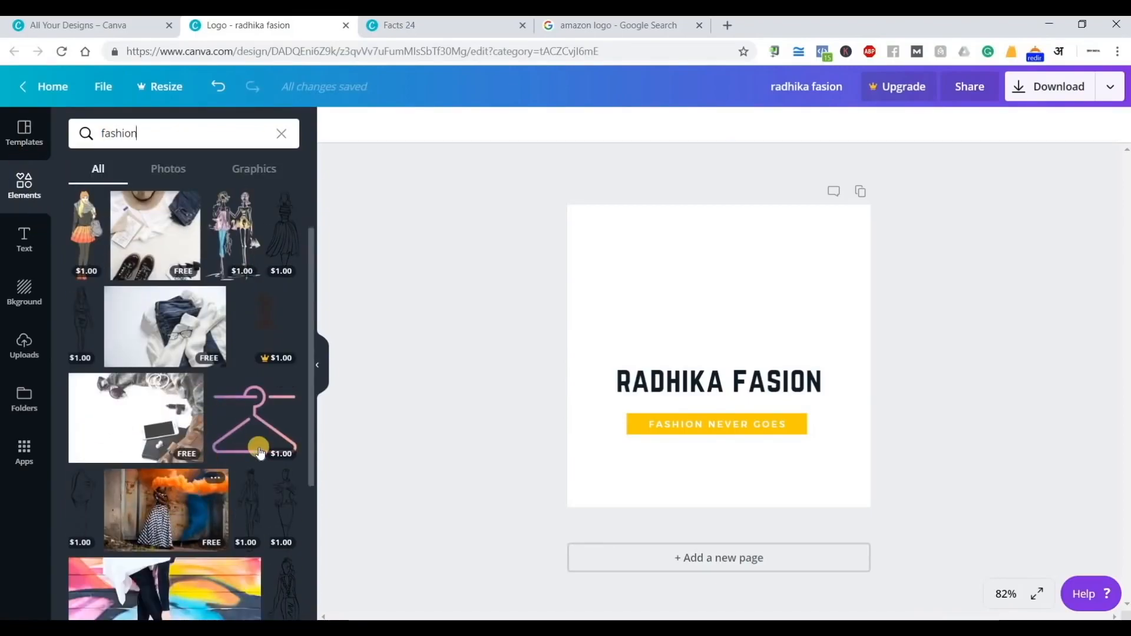
{"action": "scroll", "coordinate": [258, 454], "scroll_direction": "down", "scroll_amount": 3}
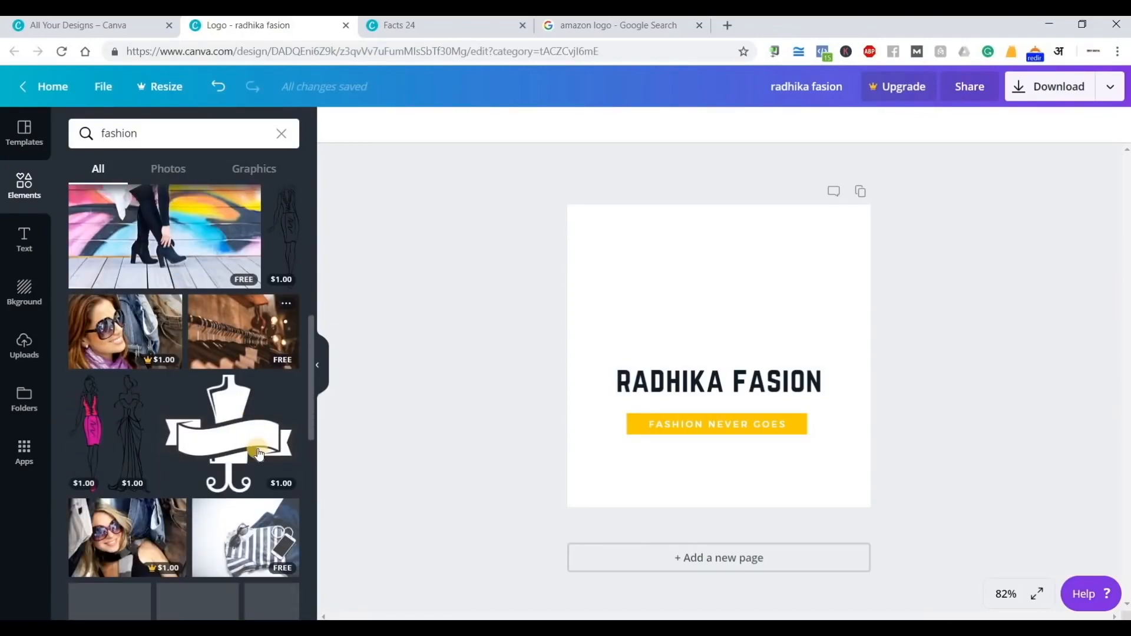
{"action": "left_click", "coordinate": [90, 382]}
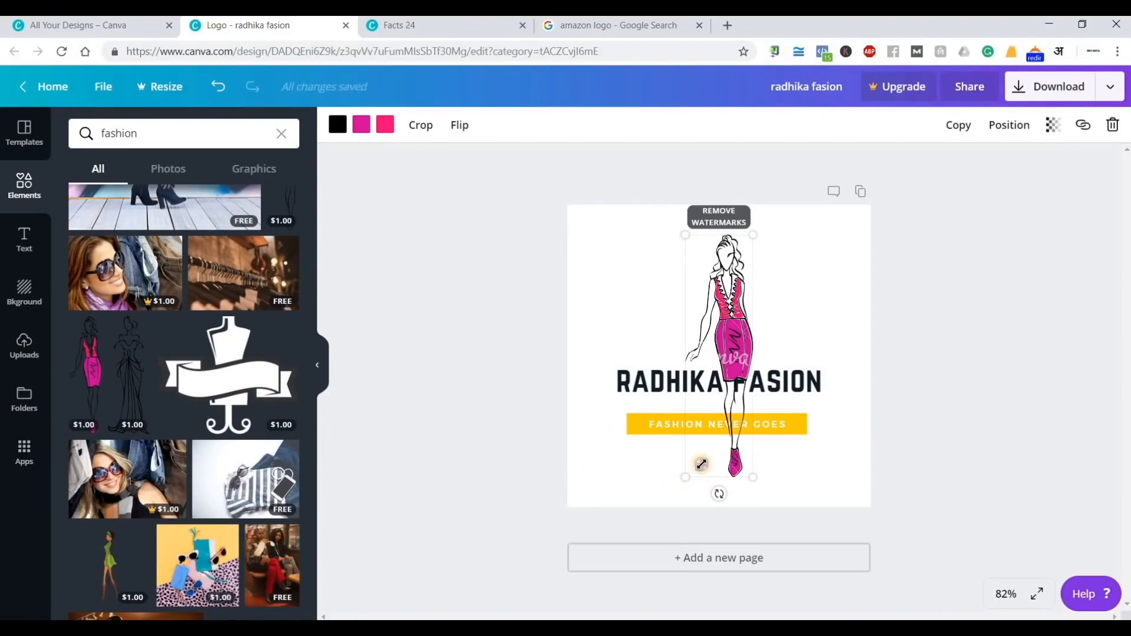
- Resize the woman illustration to about 122 × 436 and place it near the right edge of the logo
{"action": "left_click_drag", "start_coordinate": [703, 462], "coordinate": [707, 448]}
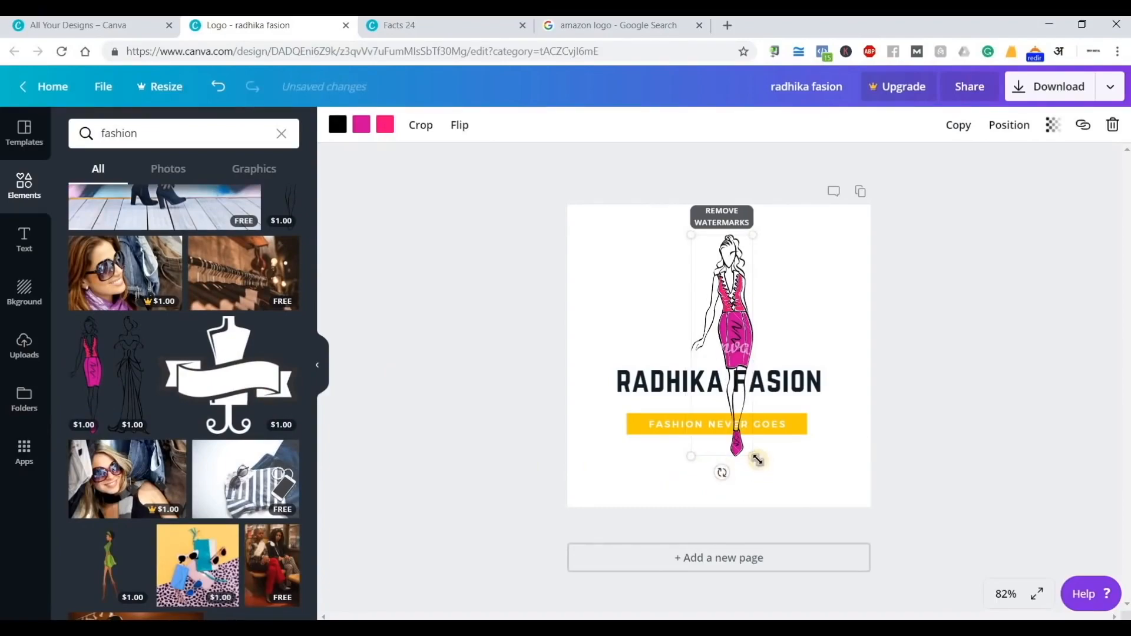
{"action": "left_click_drag", "start_coordinate": [729, 408], "coordinate": [790, 536]}
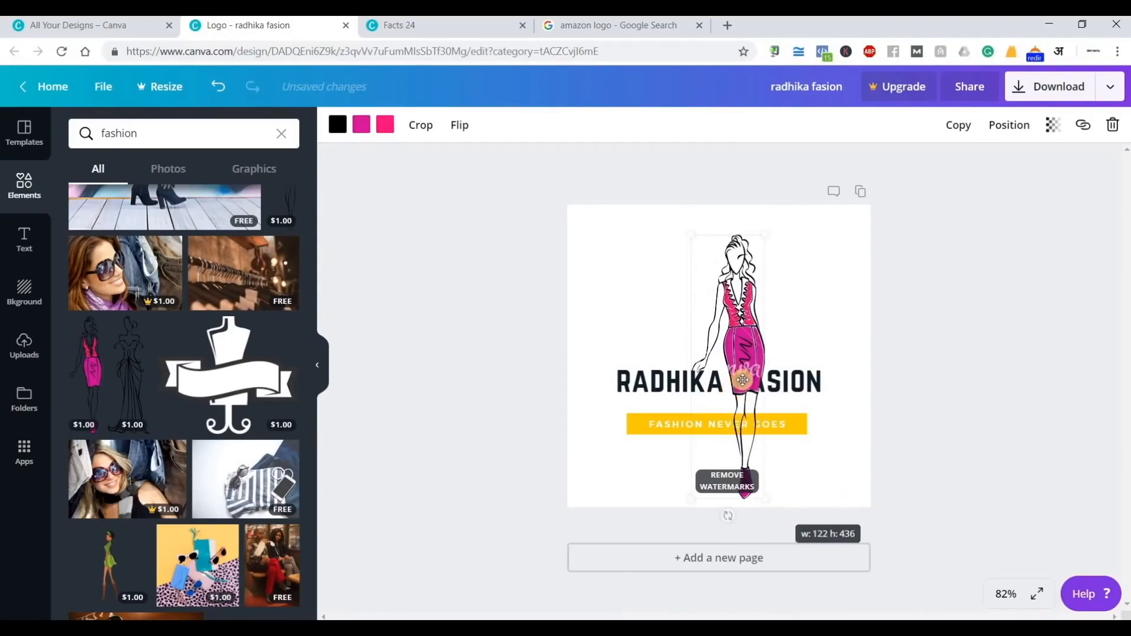
{"action": "left_click_drag", "start_coordinate": [811, 381], "coordinate": [839, 367]}
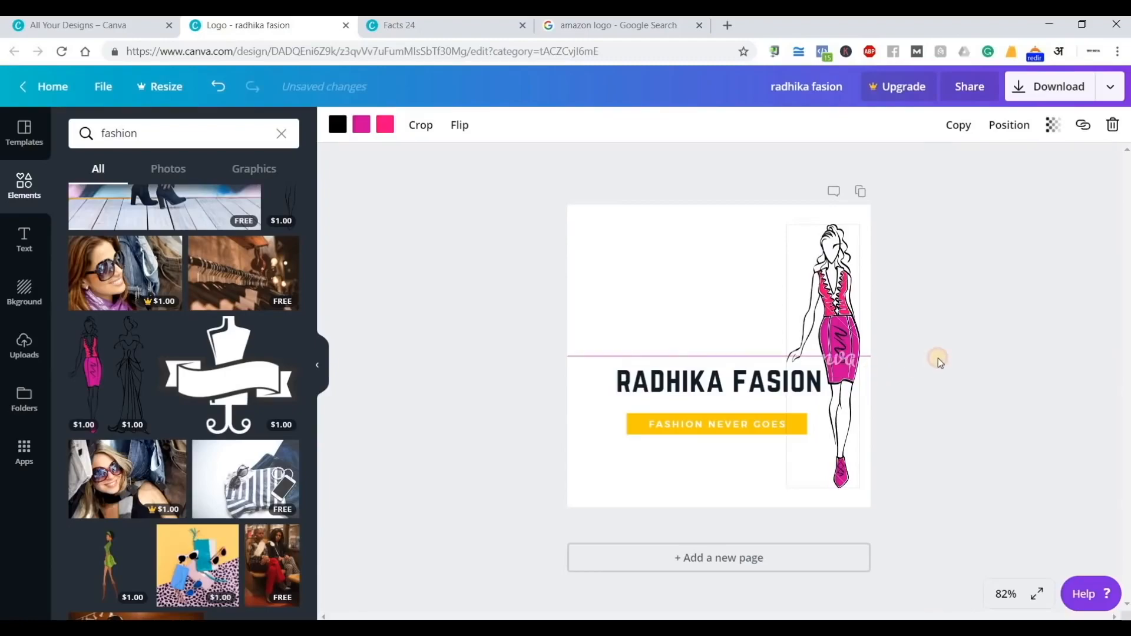
- Move the "RADHIKA FASION" text group lower, and shrink the woman illustration and place it above the text
{"action": "left_click", "coordinate": [733, 386]}
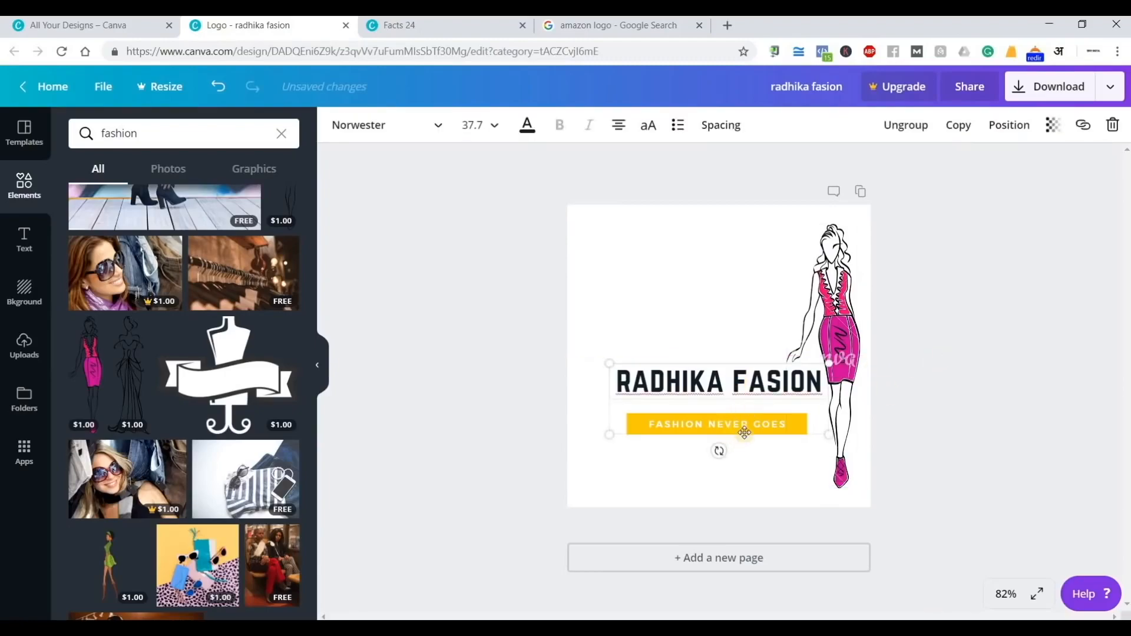
{"action": "left_click_drag", "start_coordinate": [729, 435], "coordinate": [718, 462]}
{"action": "left_click", "coordinate": [985, 410]}
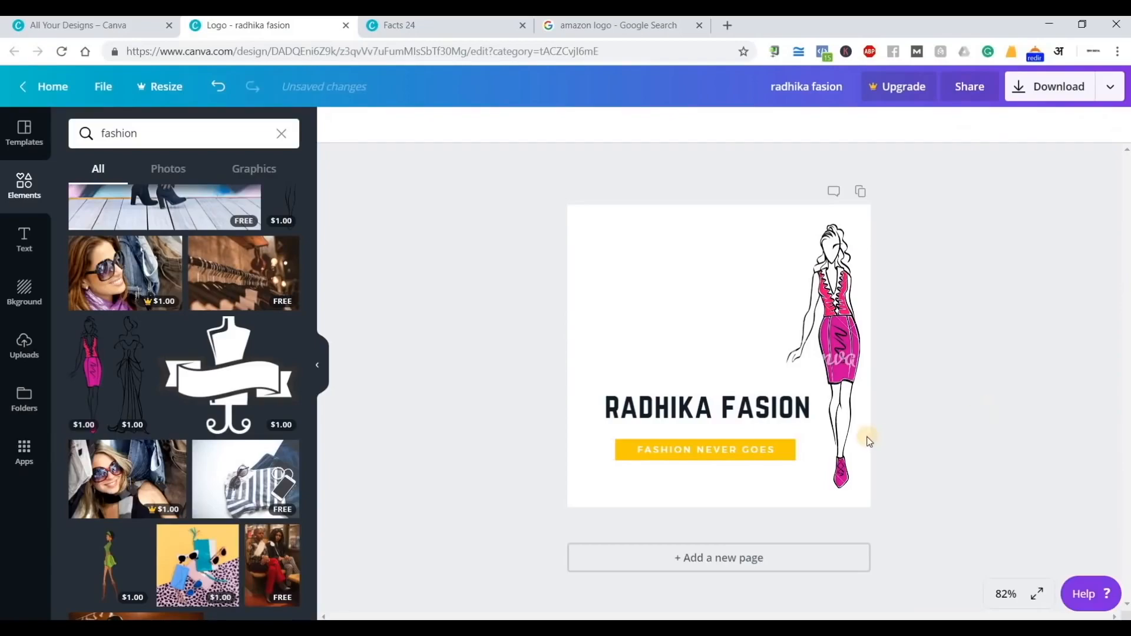
{"action": "left_click", "coordinate": [846, 351]}
{"action": "left_click_drag", "start_coordinate": [859, 488], "coordinate": [708, 326]}
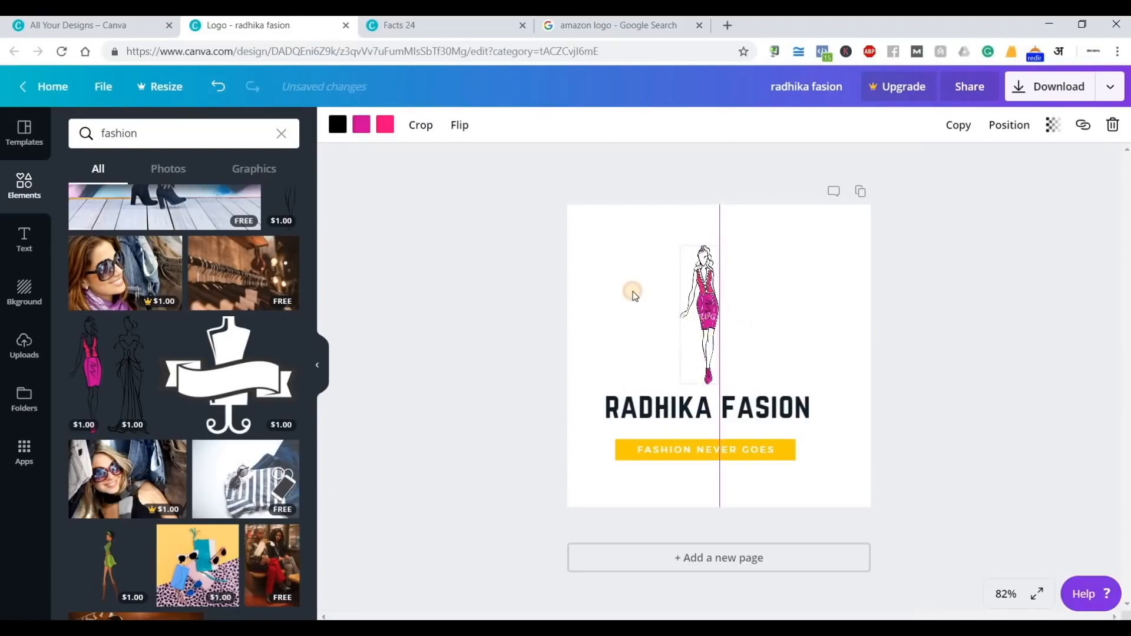
- Select the woman illustration and the text group together and centre them horizontally on the page
{"action": "left_click_drag", "start_coordinate": [501, 230], "coordinate": [829, 545]}
{"action": "mouse_move", "coordinate": [768, 452]}
{"action": "left_mouse_down"}
{"action": "mouse_move", "coordinate": [811, 443]}
{"action": "mouse_move", "coordinate": [791, 455]}
{"action": "left_mouse_up"}
{"action": "left_click", "coordinate": [922, 405]}
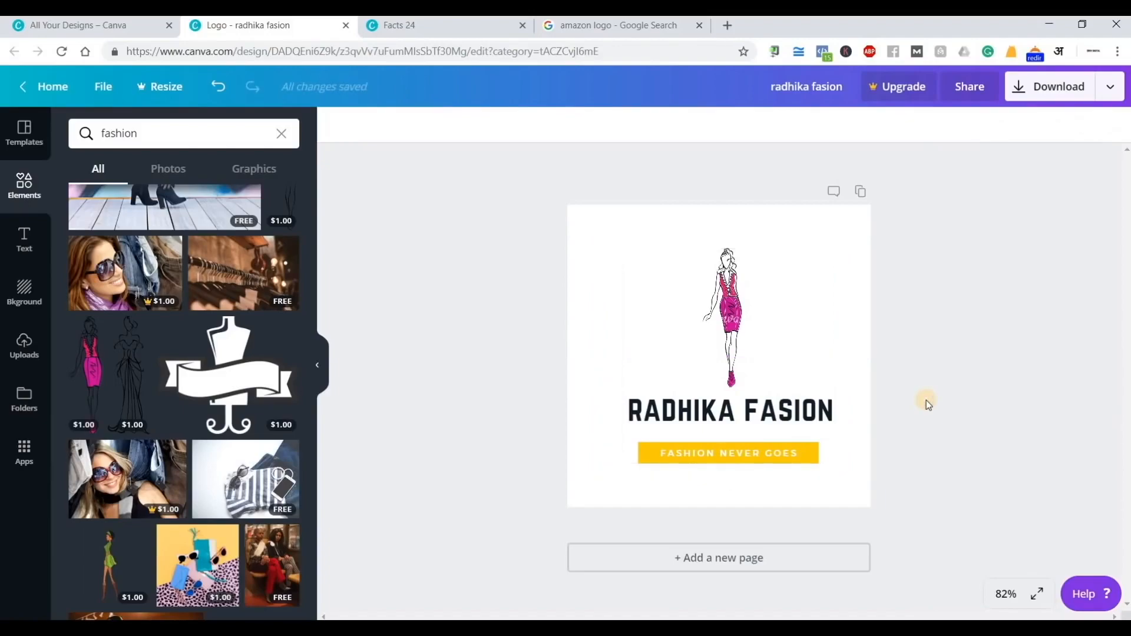
{"action": "left_click_drag", "start_coordinate": [908, 462], "coordinate": [612, 284]}
{"action": "left_click_drag", "start_coordinate": [708, 313], "coordinate": [695, 313]}
{"action": "left_click", "coordinate": [960, 294]}
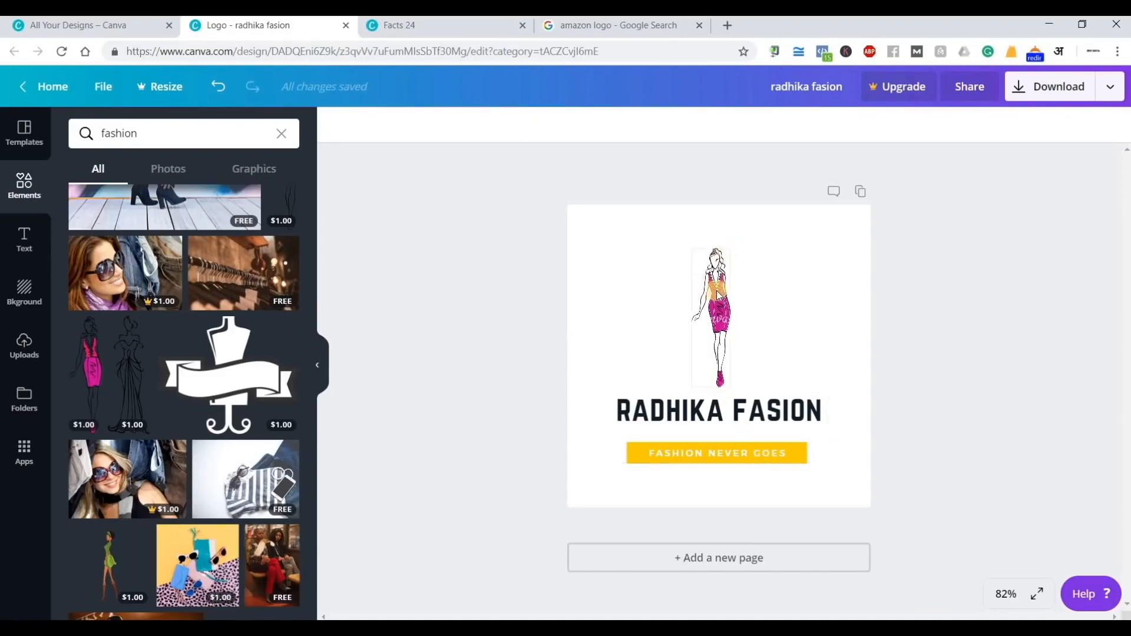
{"action": "double_click", "coordinate": [649, 411]}
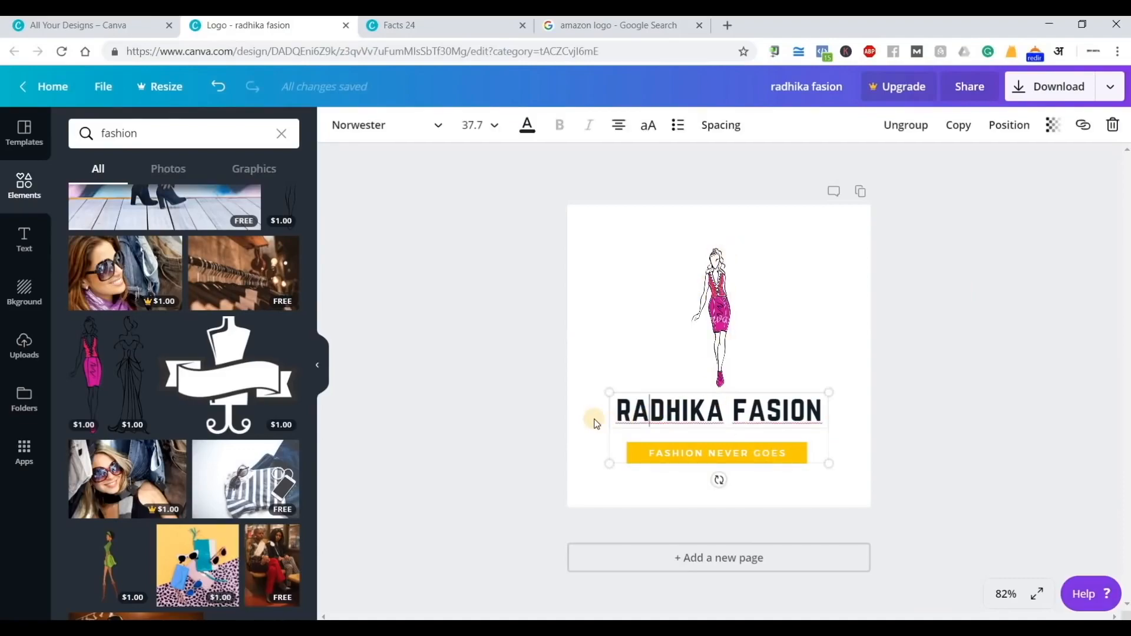
{"action": "triple_click", "coordinate": [813, 407]}
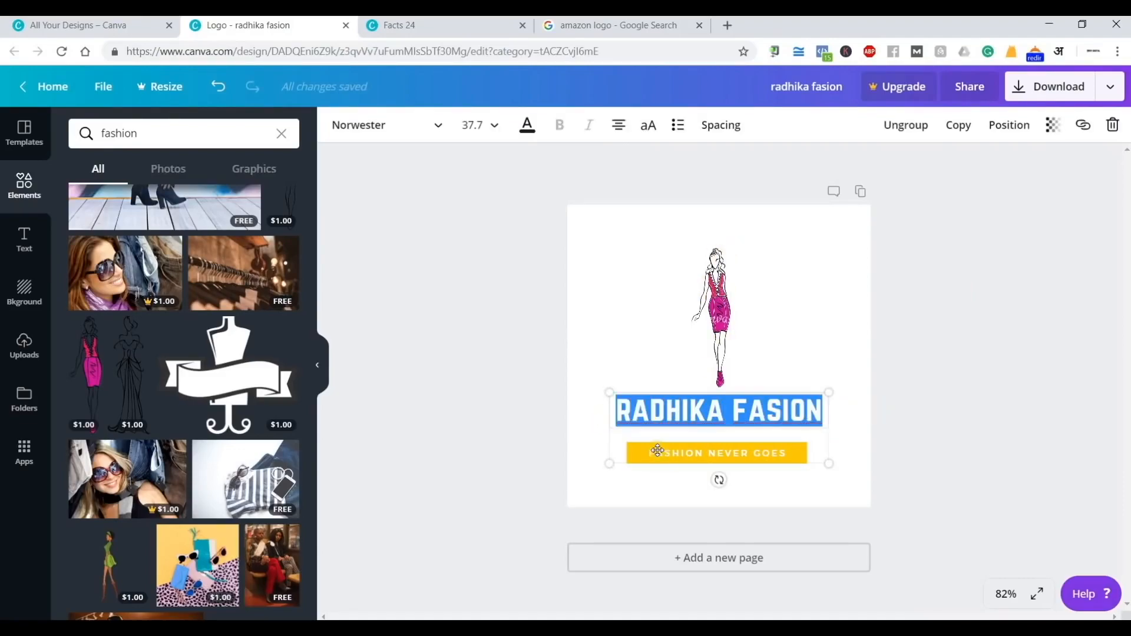
{"action": "left_click", "coordinate": [894, 439]}
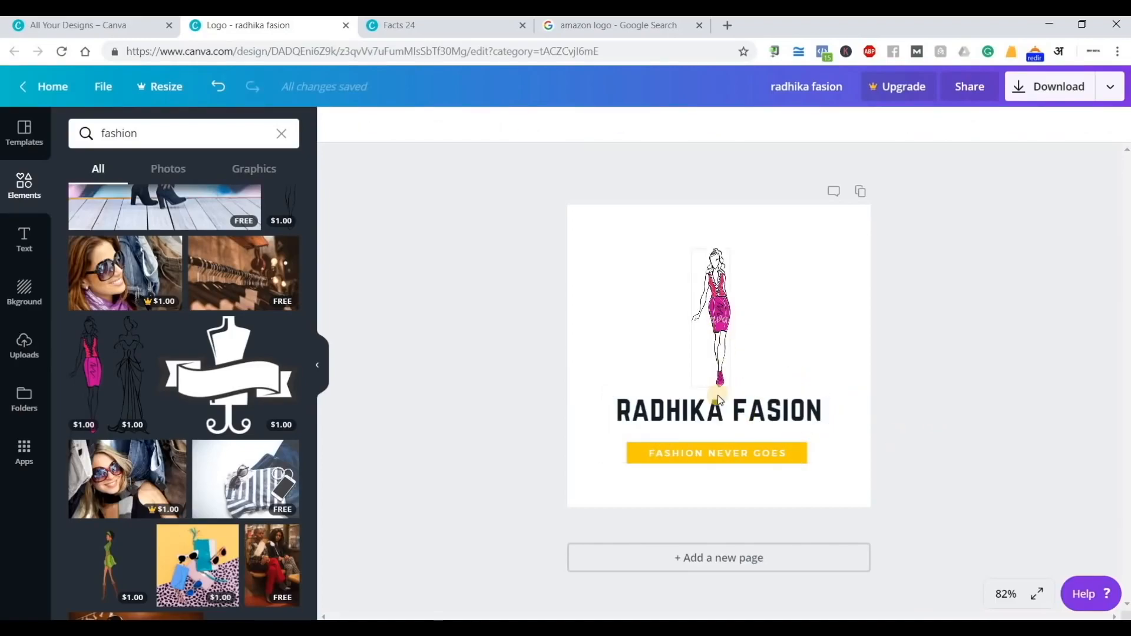
- Recolour the woman illustration, using the logo's yellow for the magenta skirt and shoes and dark navy for the pink top
{"action": "left_click", "coordinate": [723, 310]}
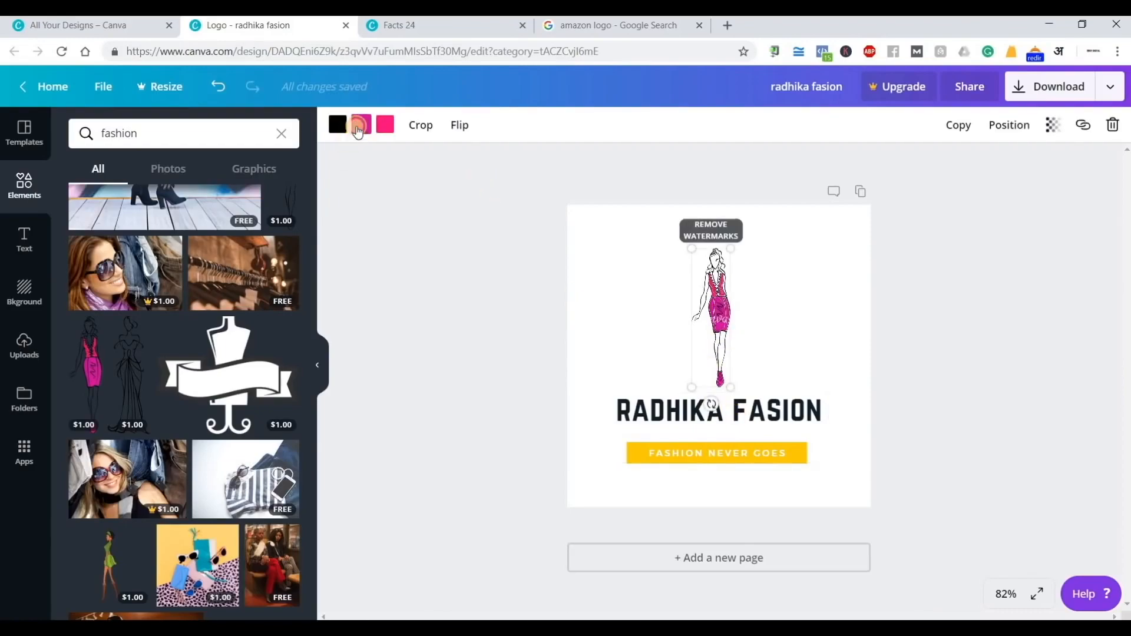
{"action": "left_click", "coordinate": [359, 127]}
{"action": "left_click", "coordinate": [538, 181]}
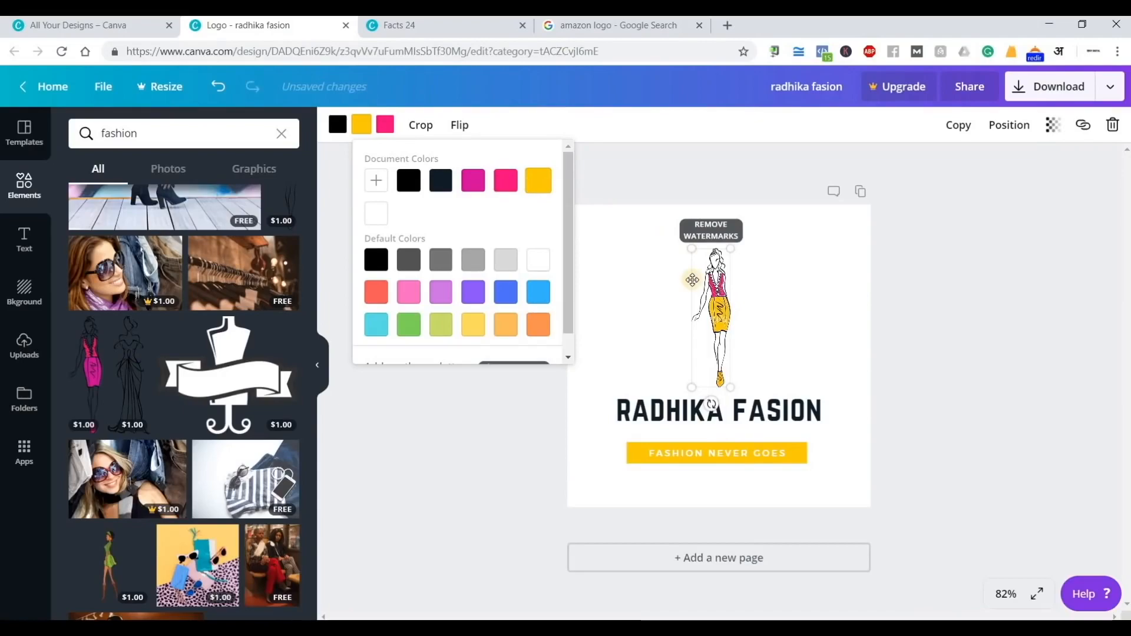
{"action": "left_click", "coordinate": [392, 129]}
{"action": "left_click", "coordinate": [466, 181]}
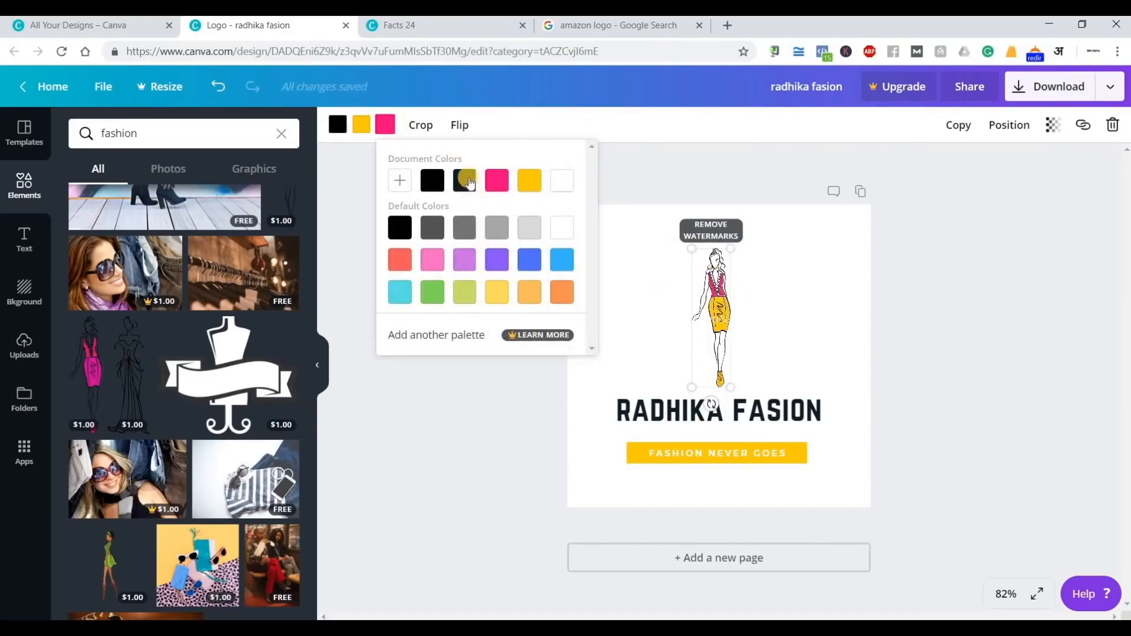
- Recolor the fashion figure's pink parts with the dark document color and deselect the figure
{"action": "left_click", "coordinate": [933, 293]}
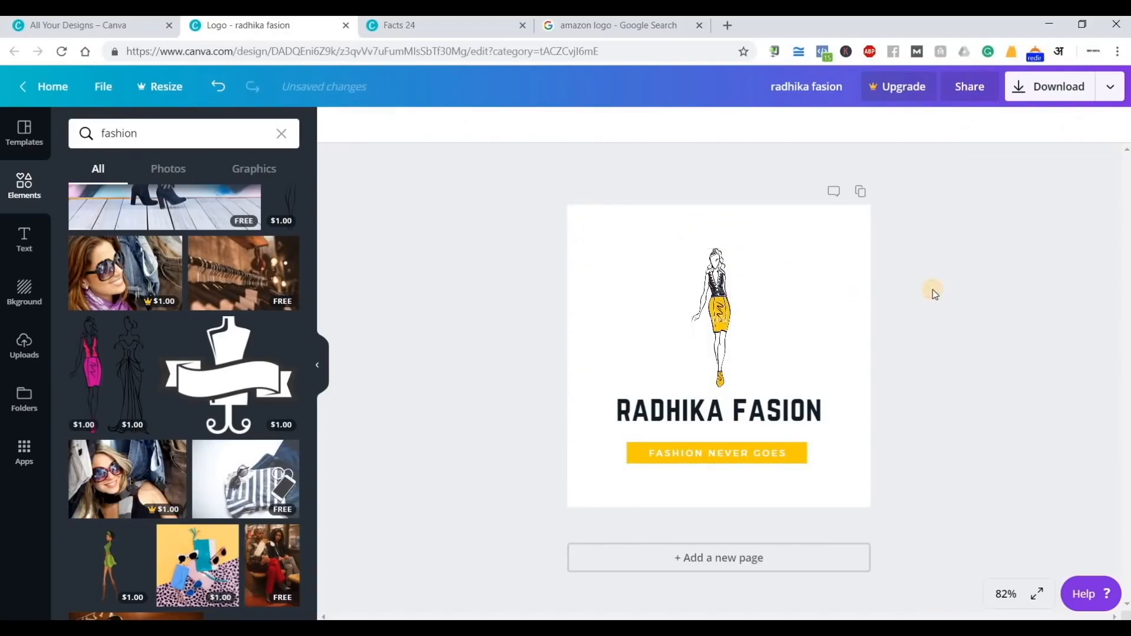
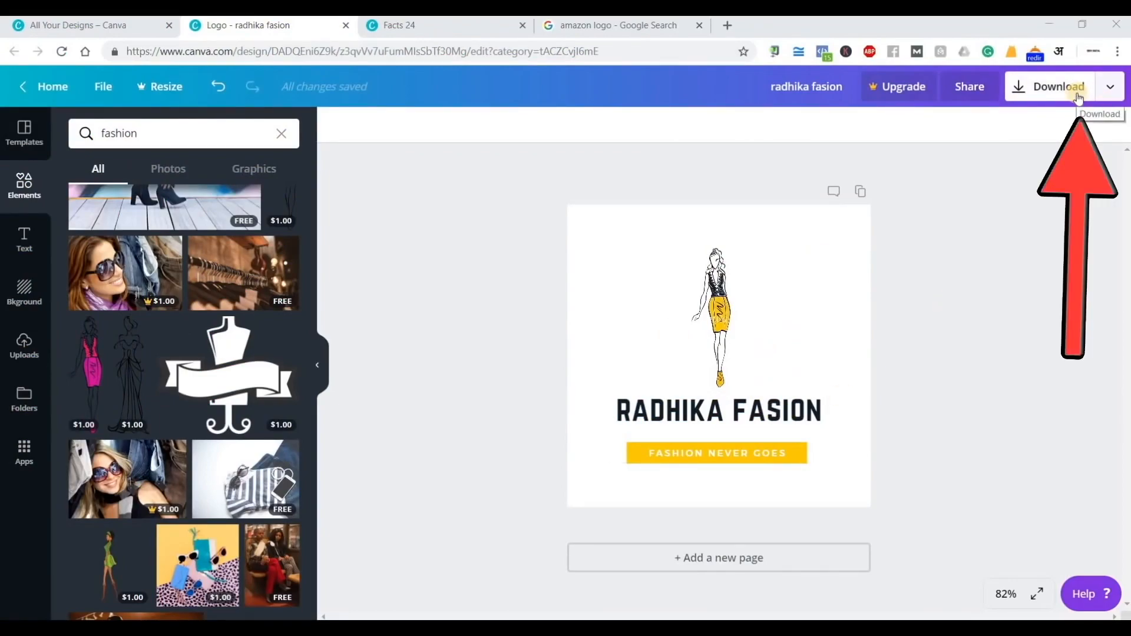
- Open the logo's download settings, choose PNG as the file type and check the premium image's license cost
{"action": "left_click", "coordinate": [1111, 89]}
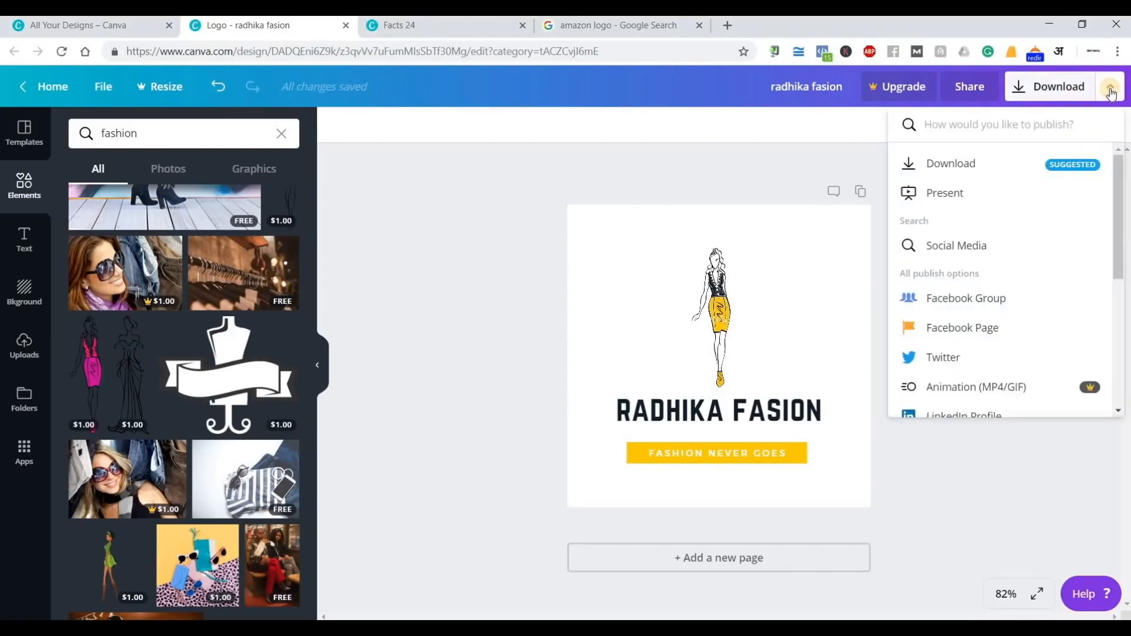
{"action": "left_click", "coordinate": [949, 165]}
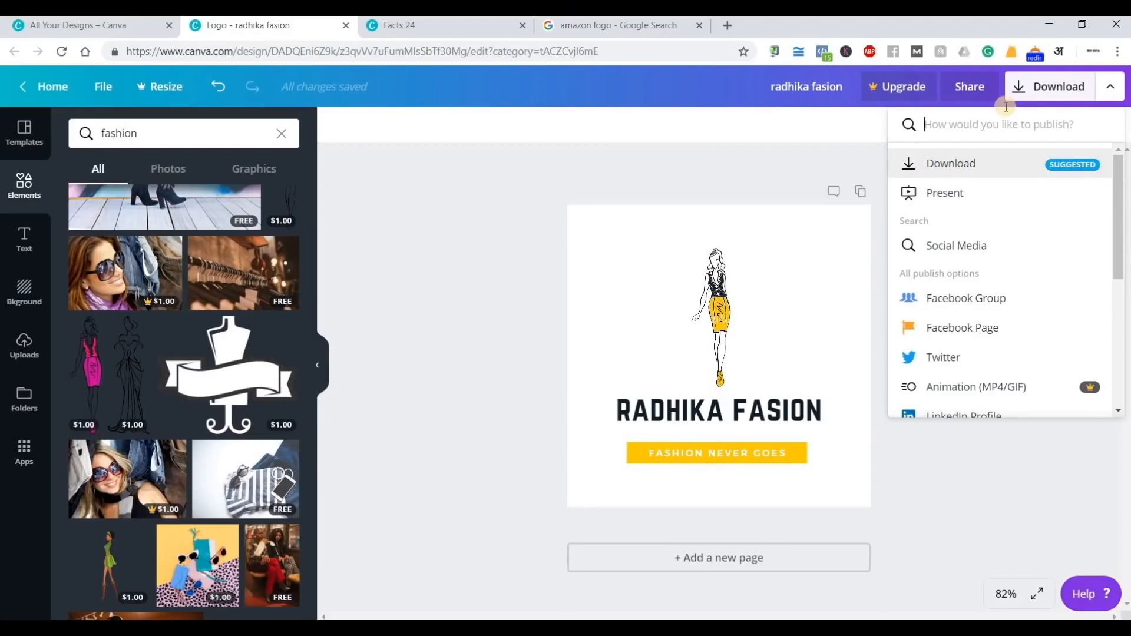
{"action": "left_click", "coordinate": [1053, 91]}
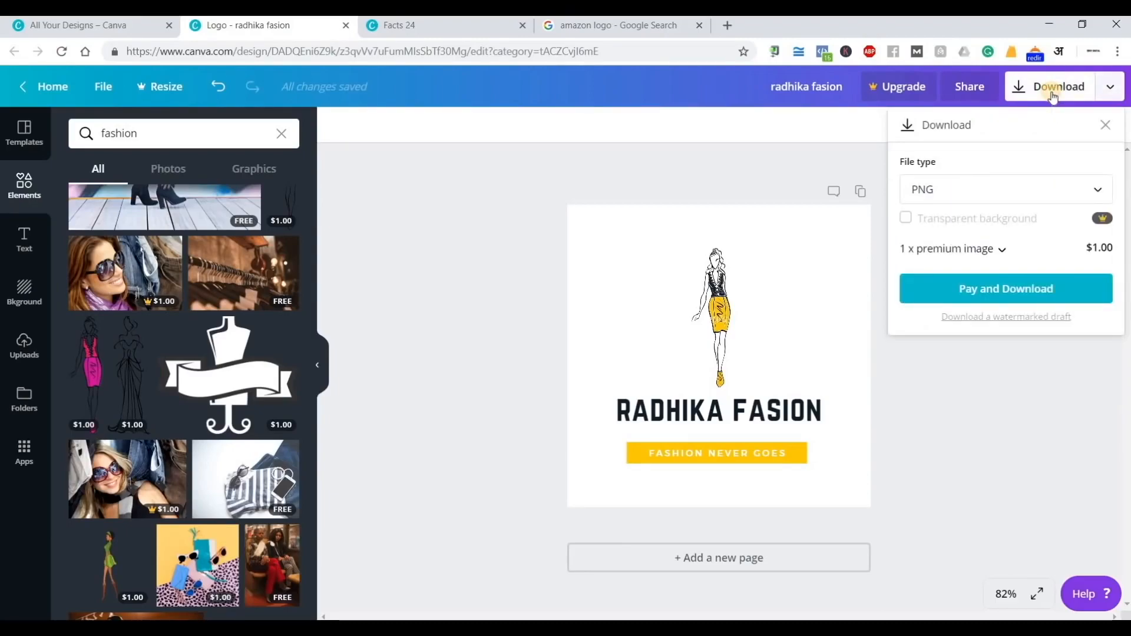
{"action": "left_click", "coordinate": [934, 191]}
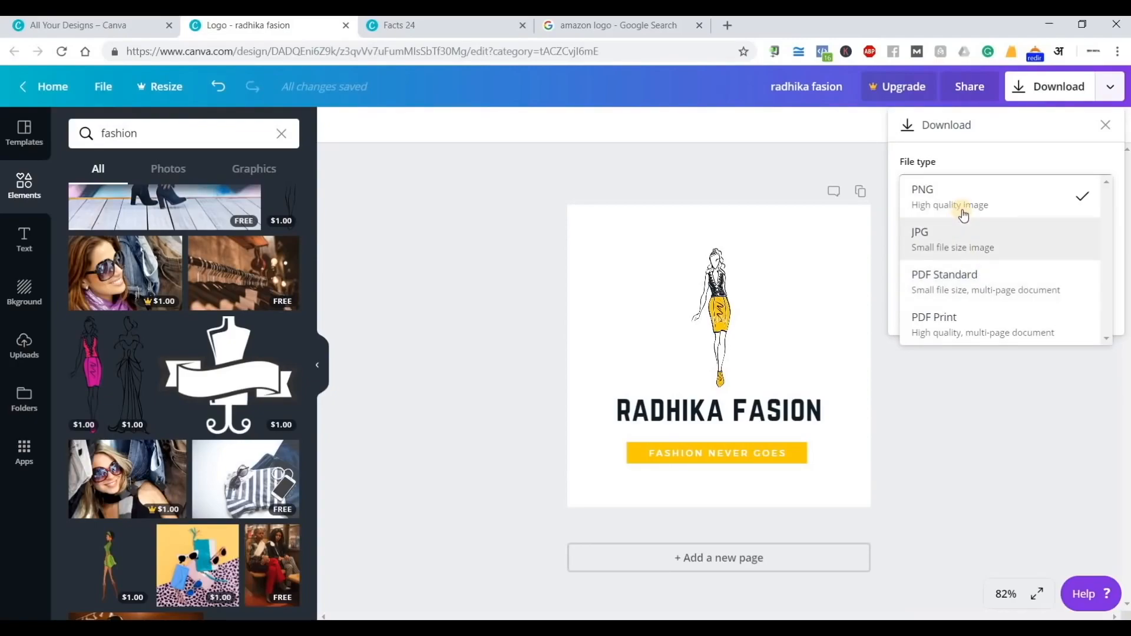
{"action": "left_click", "coordinate": [979, 195]}
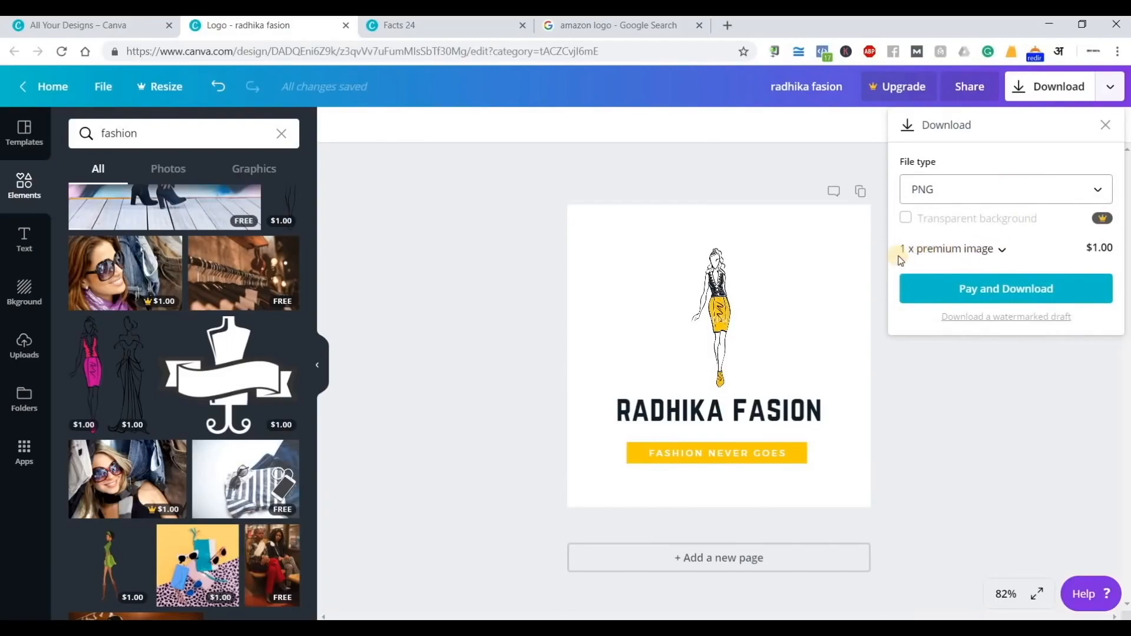
{"action": "left_click", "coordinate": [1000, 253]}
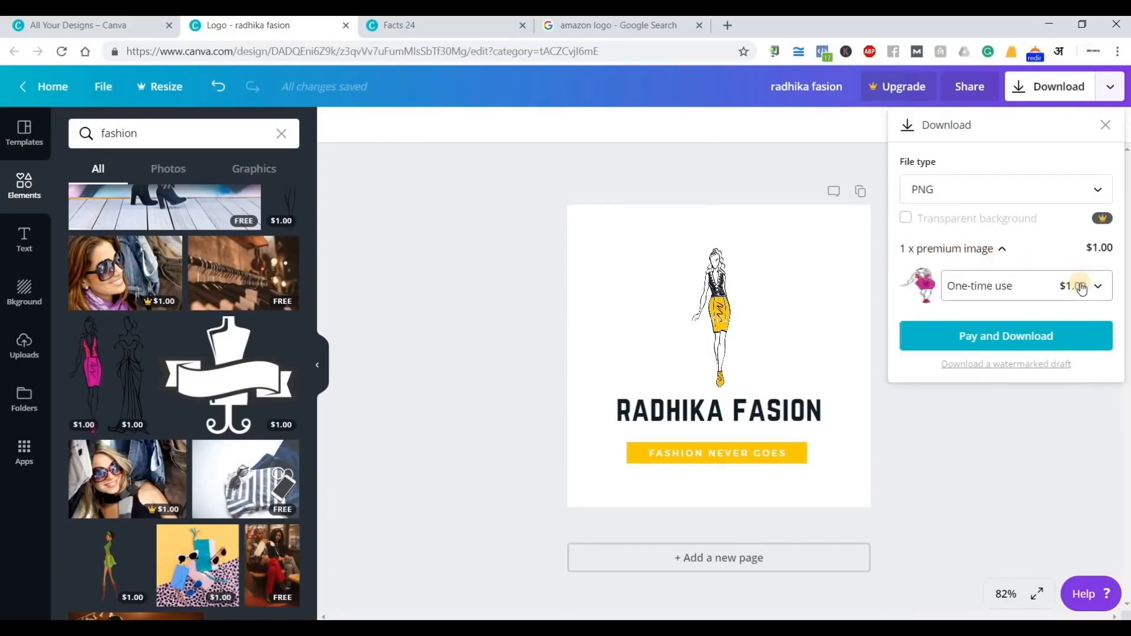
{"action": "left_click", "coordinate": [1003, 250]}
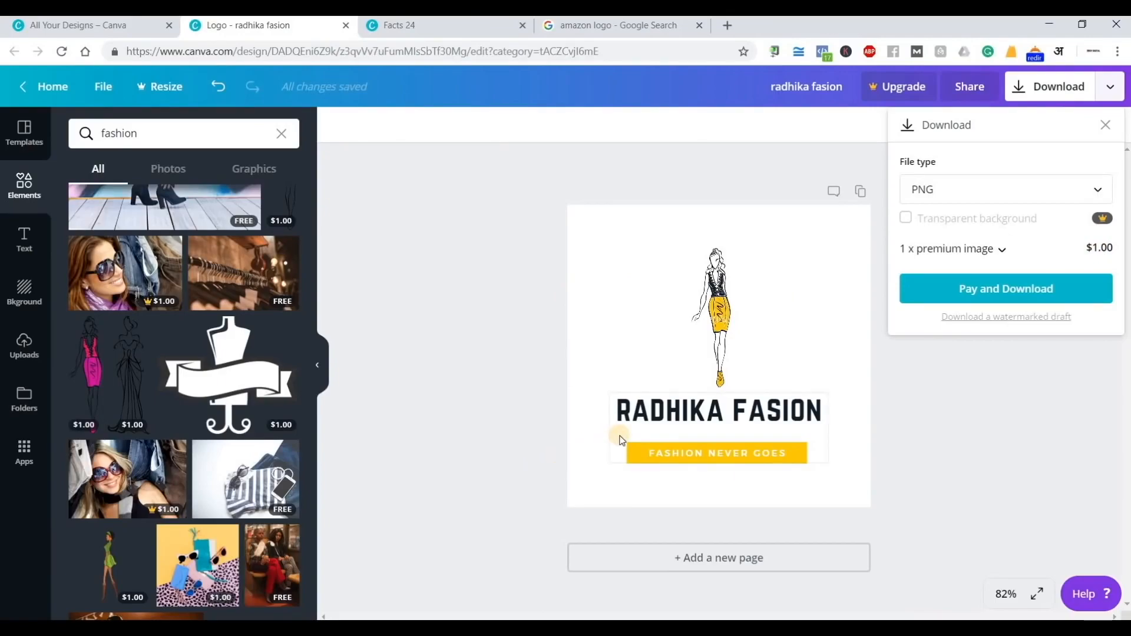
- Download a watermarked draft of the logo to the Desktop as the PNG "radhika fasion" and dismiss the subscription offer
{"action": "left_click", "coordinate": [985, 318]}
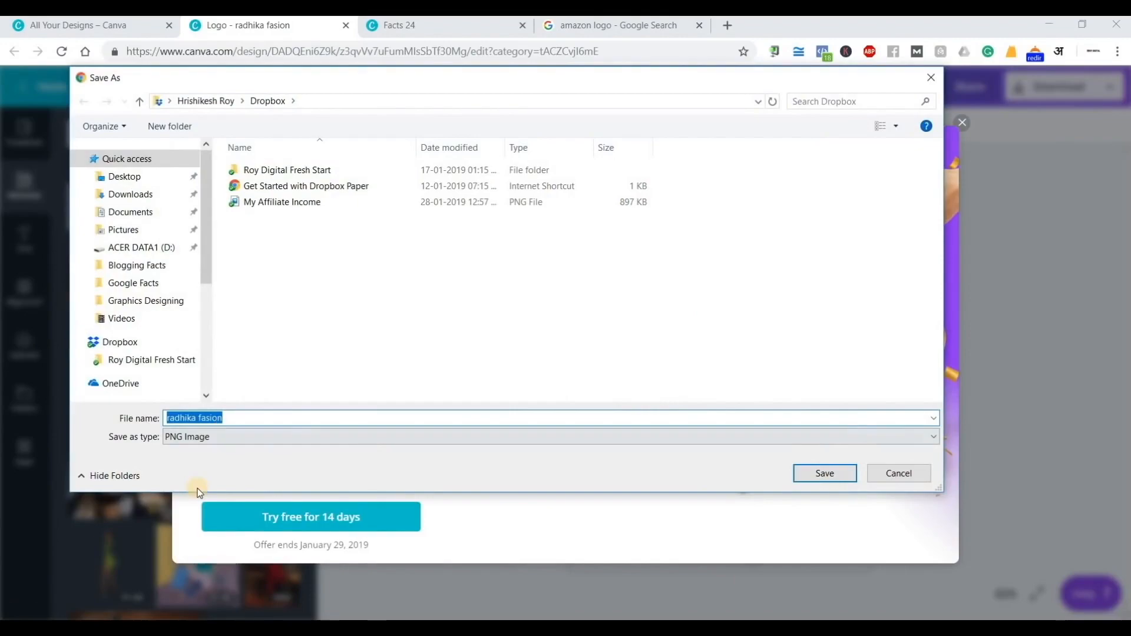
{"action": "left_click", "coordinate": [144, 176]}
{"action": "left_click", "coordinate": [823, 472]}
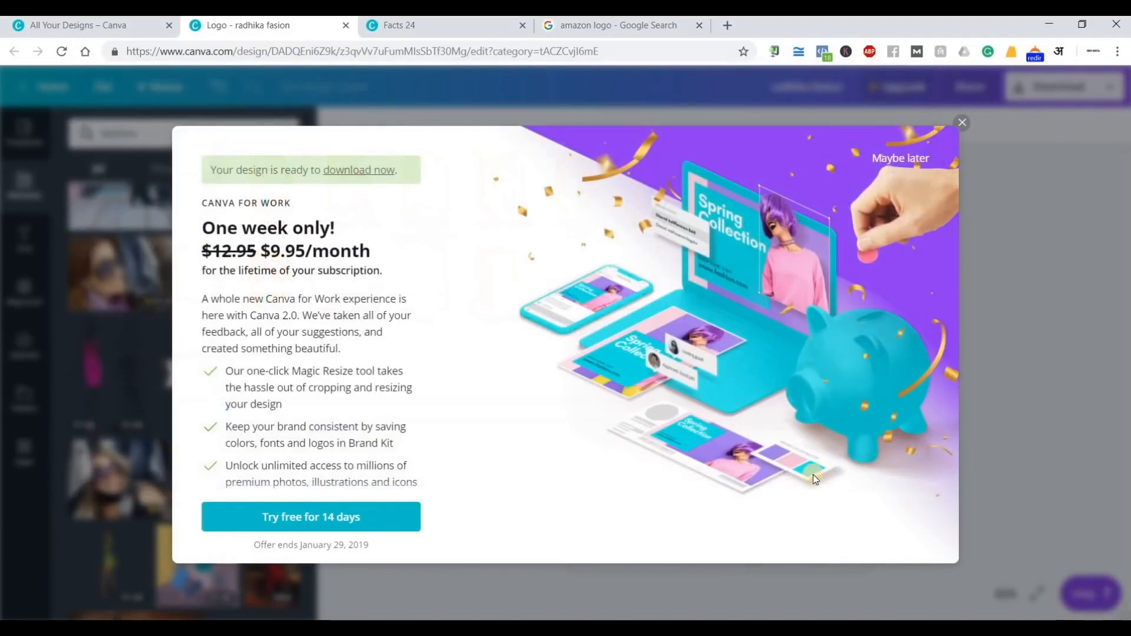
{"action": "left_click", "coordinate": [962, 105]}
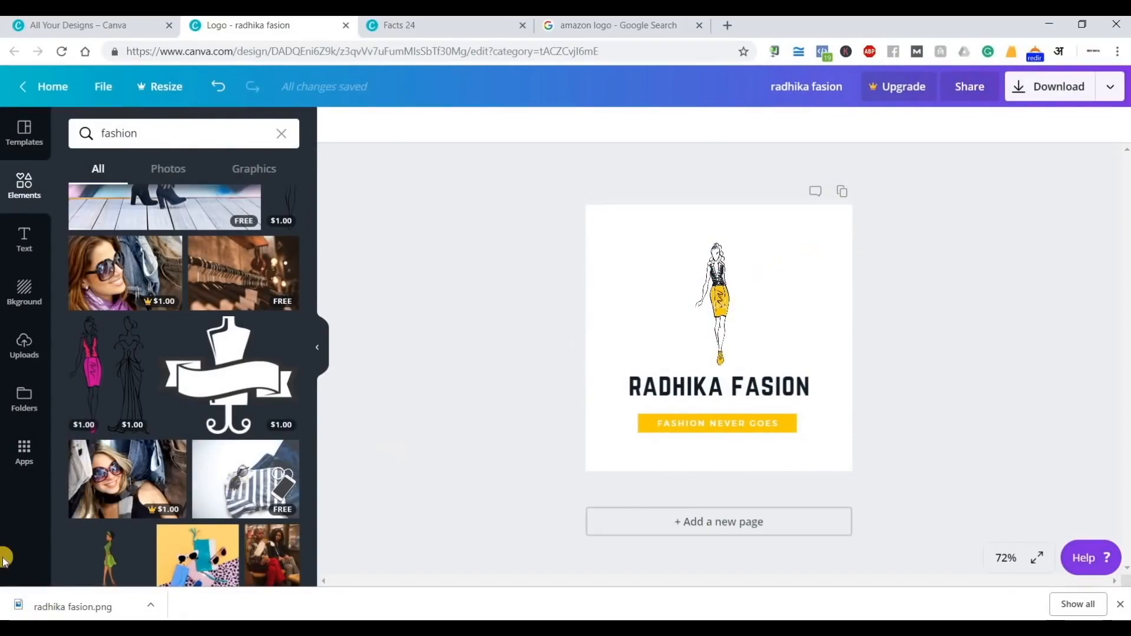
- Open the downloaded radhika fasion.png in Photos, inspect the watermark on the figure up close, and close the viewer
{"action": "left_click", "coordinate": [45, 607]}
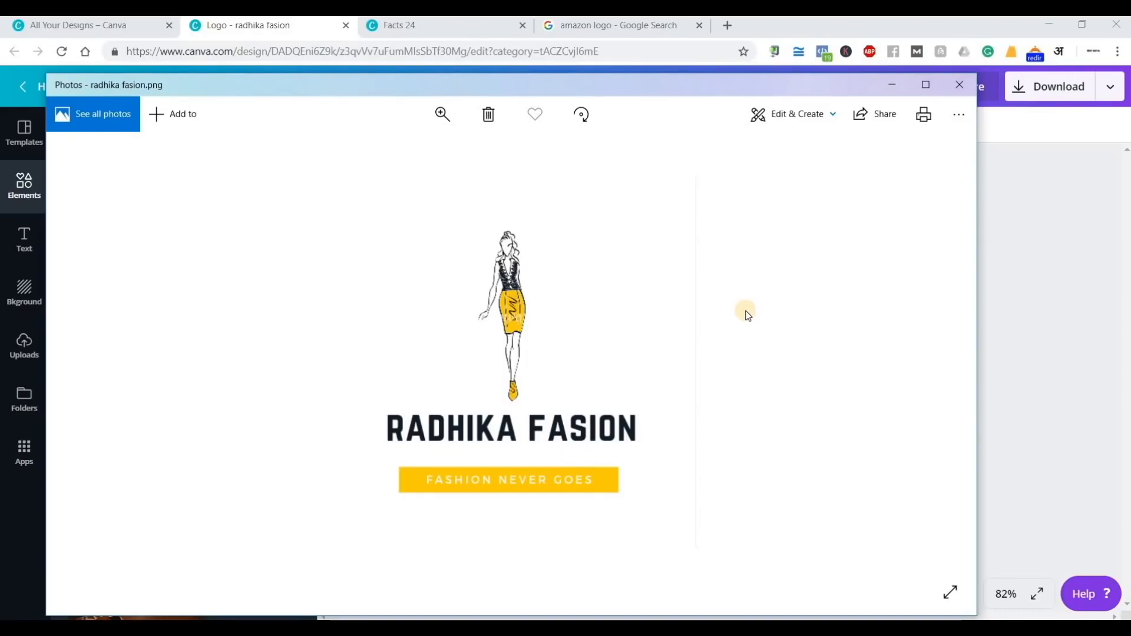
{"action": "left_click", "coordinate": [443, 115]}
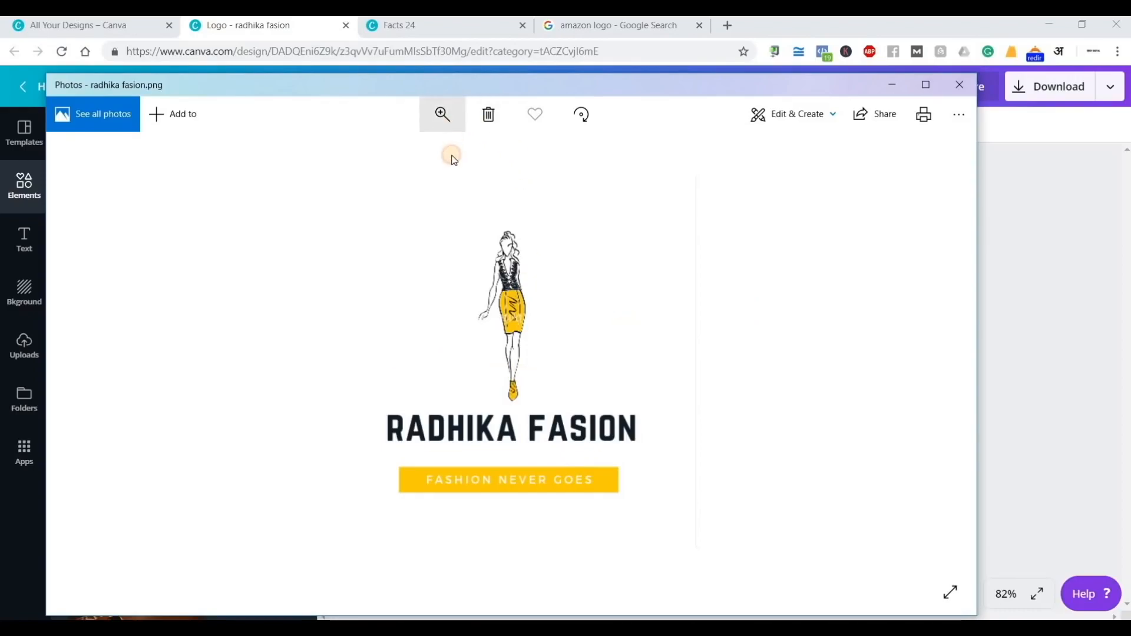
{"action": "left_click", "coordinate": [430, 164]}
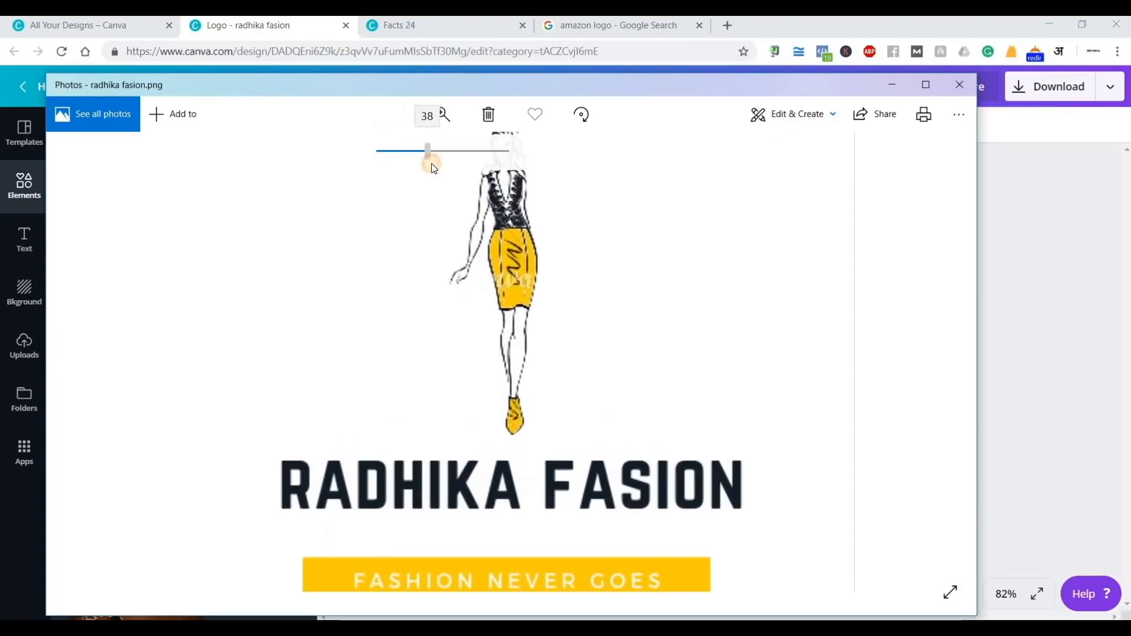
{"action": "left_click_drag", "start_coordinate": [439, 164], "coordinate": [438, 155]}
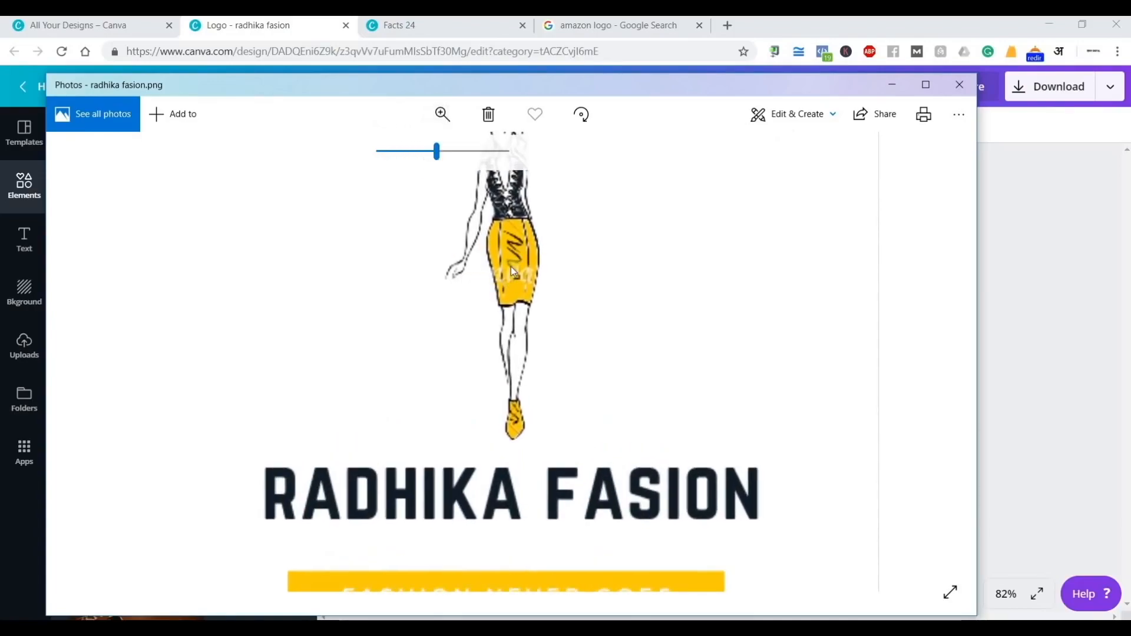
{"action": "left_click_drag", "start_coordinate": [517, 333], "coordinate": [512, 365]}
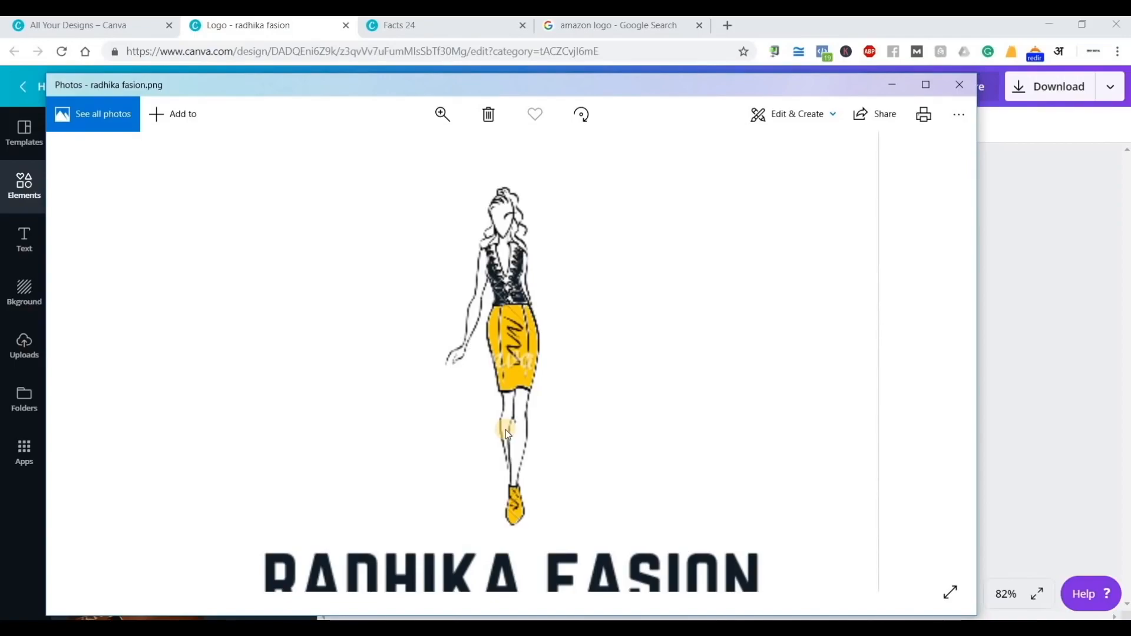
{"action": "left_click", "coordinate": [443, 114]}
{"action": "left_click_drag", "start_coordinate": [433, 158], "coordinate": [361, 170]}
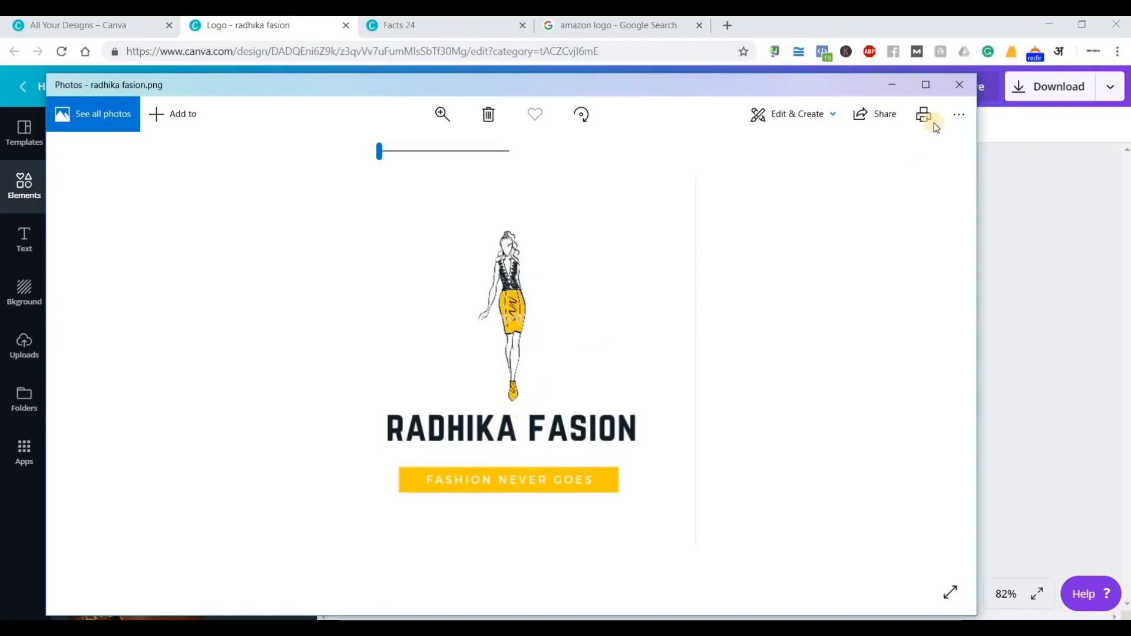
{"action": "left_click", "coordinate": [961, 84]}
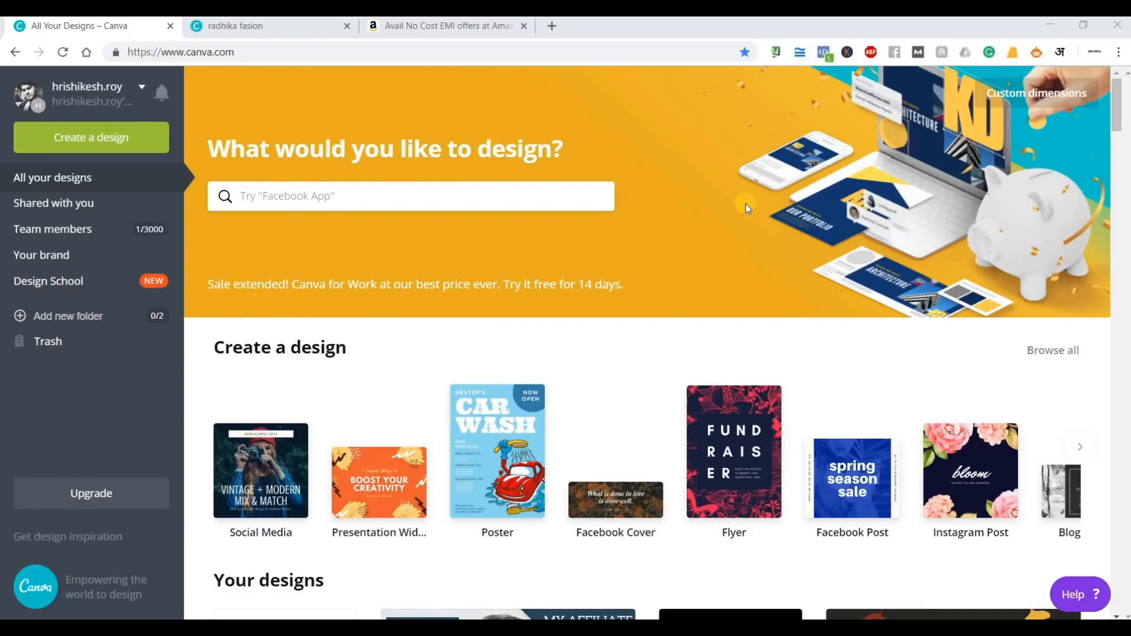
- Browse the available design types on the Canva home page and create a new Facebook Post design
{"action": "left_click", "coordinate": [1078, 449]}
{"action": "left_click", "coordinate": [1078, 449]}
{"action": "left_click", "coordinate": [1080, 446]}
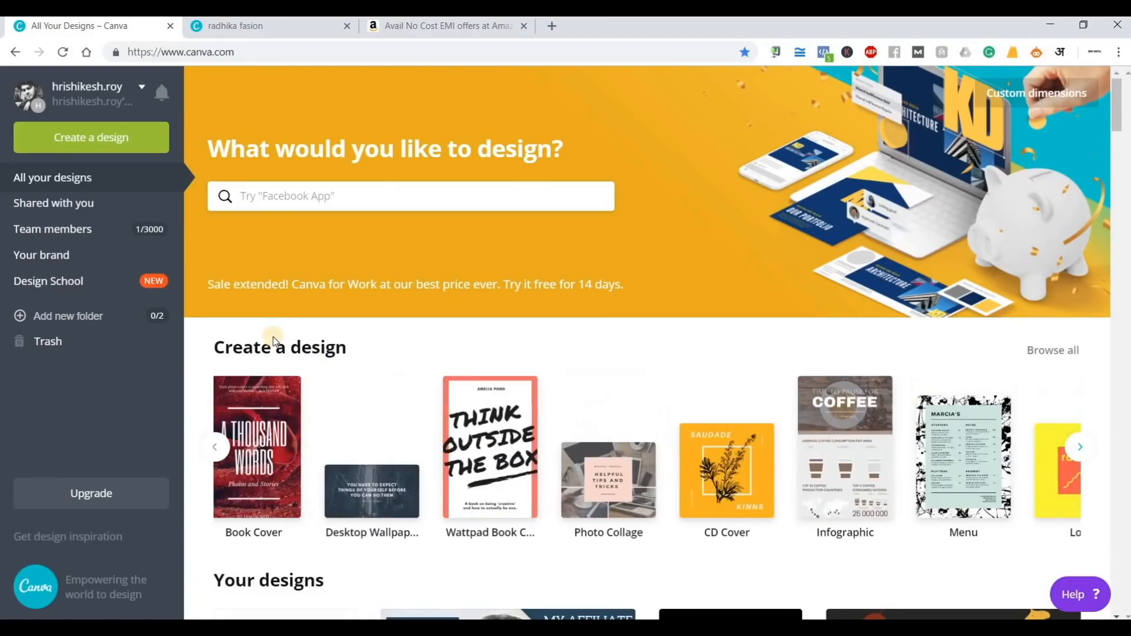
{"action": "left_click", "coordinate": [1080, 446]}
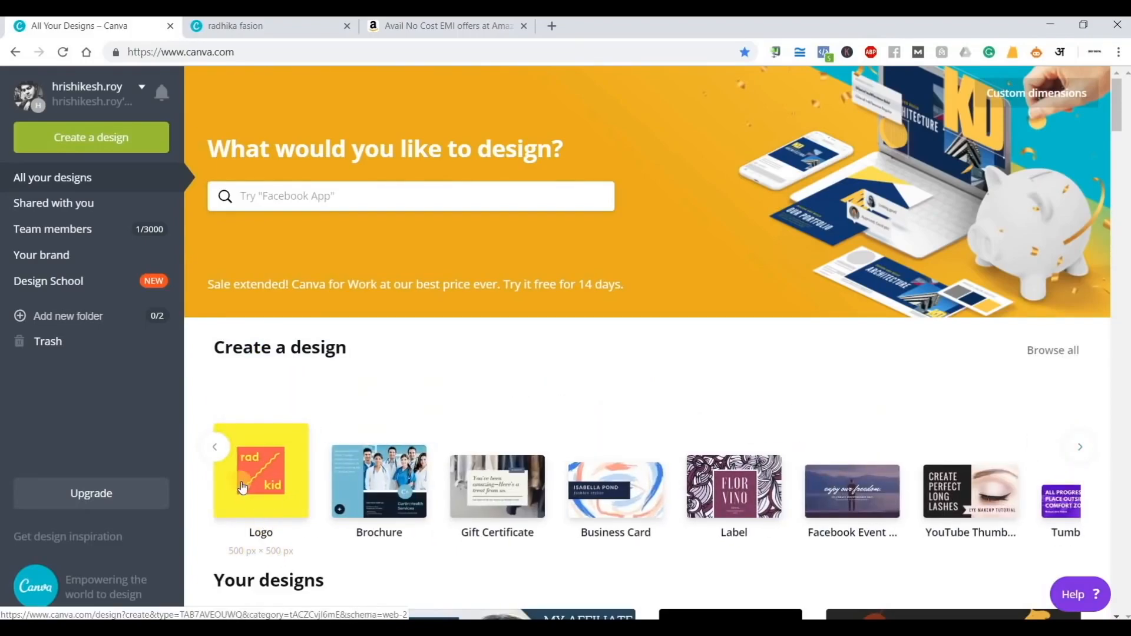
{"action": "left_click", "coordinate": [217, 449]}
{"action": "left_click", "coordinate": [216, 449]}
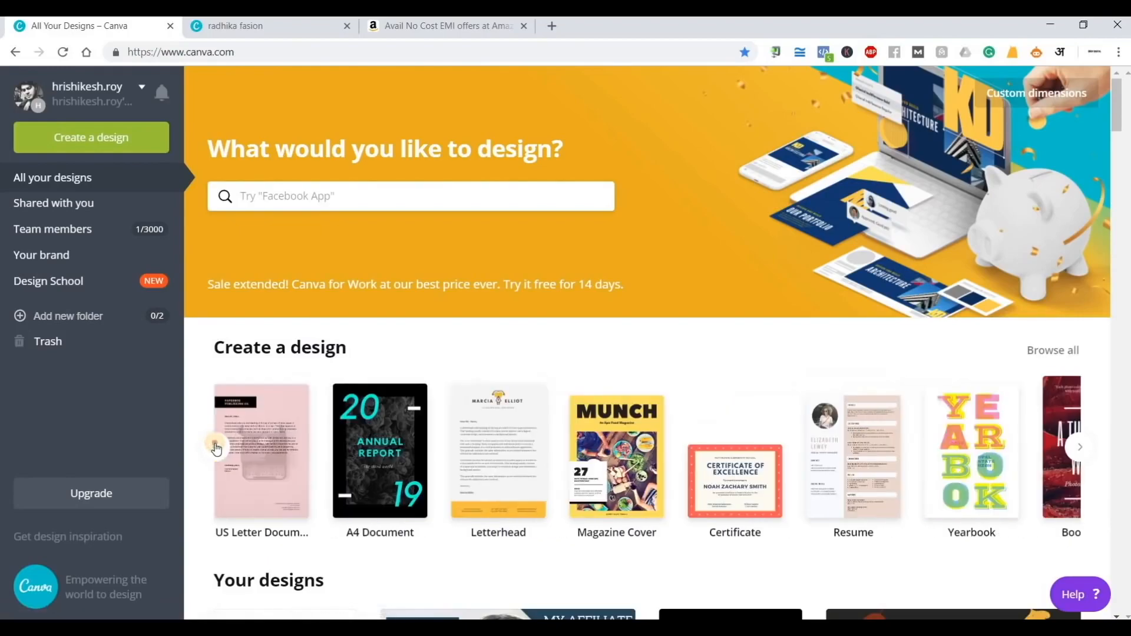
{"action": "left_click", "coordinate": [216, 449]}
{"action": "left_click", "coordinate": [217, 449]}
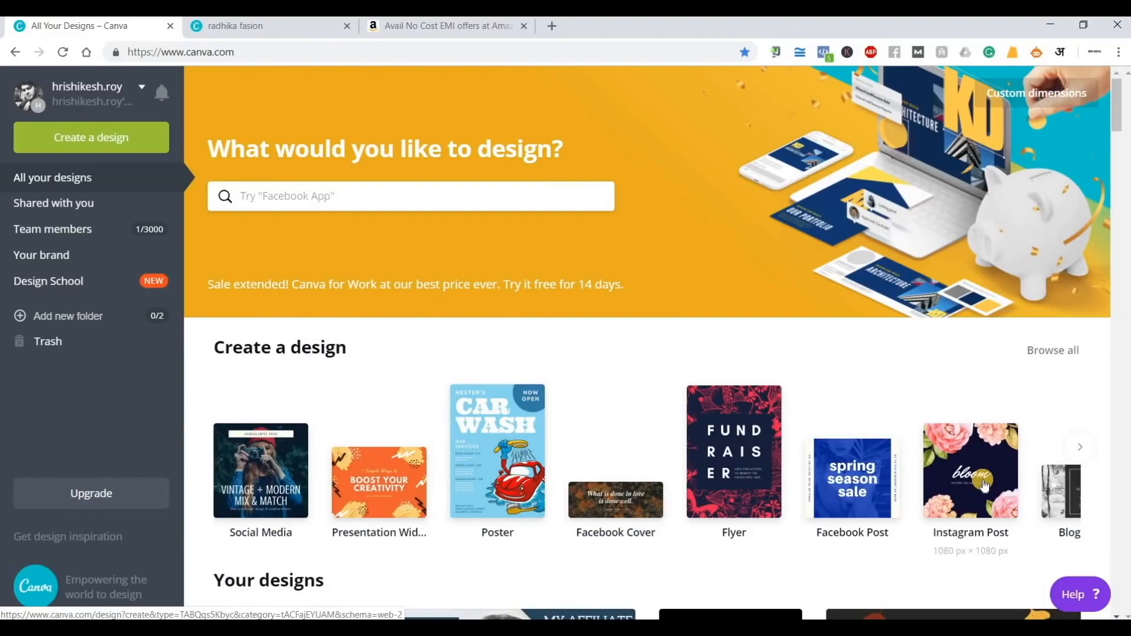
{"action": "left_click", "coordinate": [863, 501]}
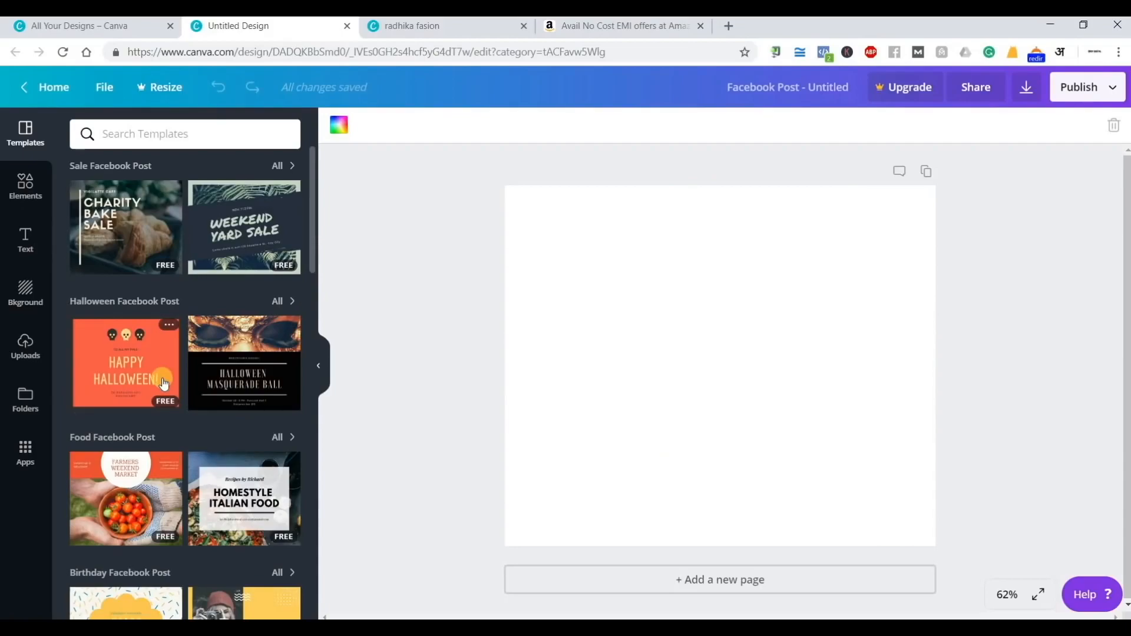
- Find the blue Spring Break Promo template among the Facebook Post templates and apply it to the blank page
{"action": "scroll", "coordinate": [280, 403], "scroll_direction": "down", "scroll_amount": 3}
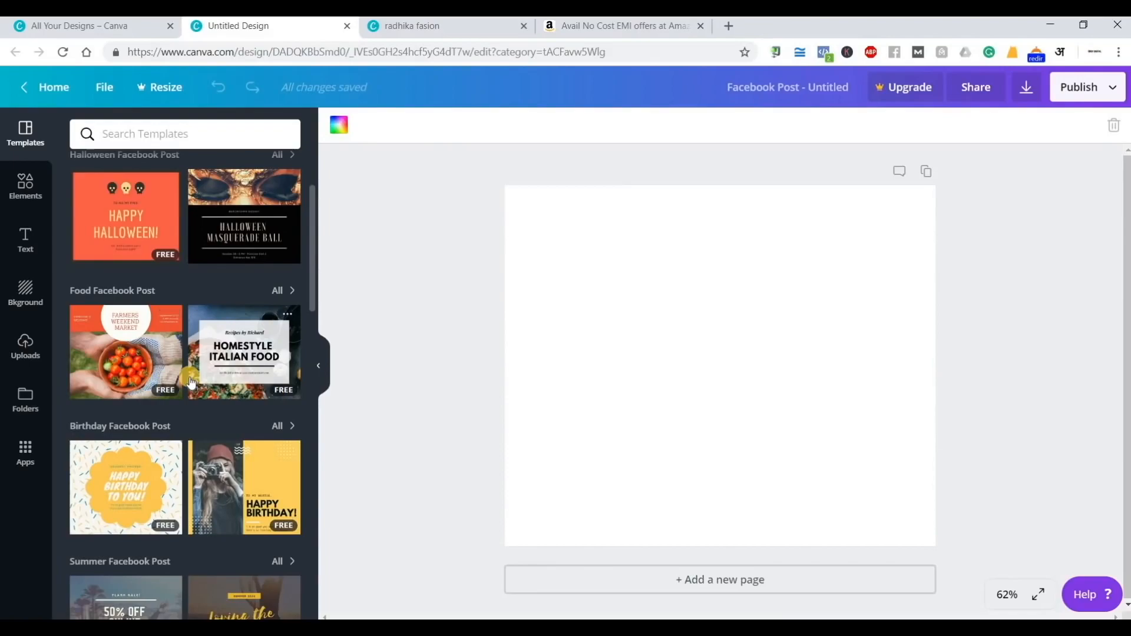
{"action": "scroll", "coordinate": [191, 382], "scroll_direction": "down", "scroll_amount": 3}
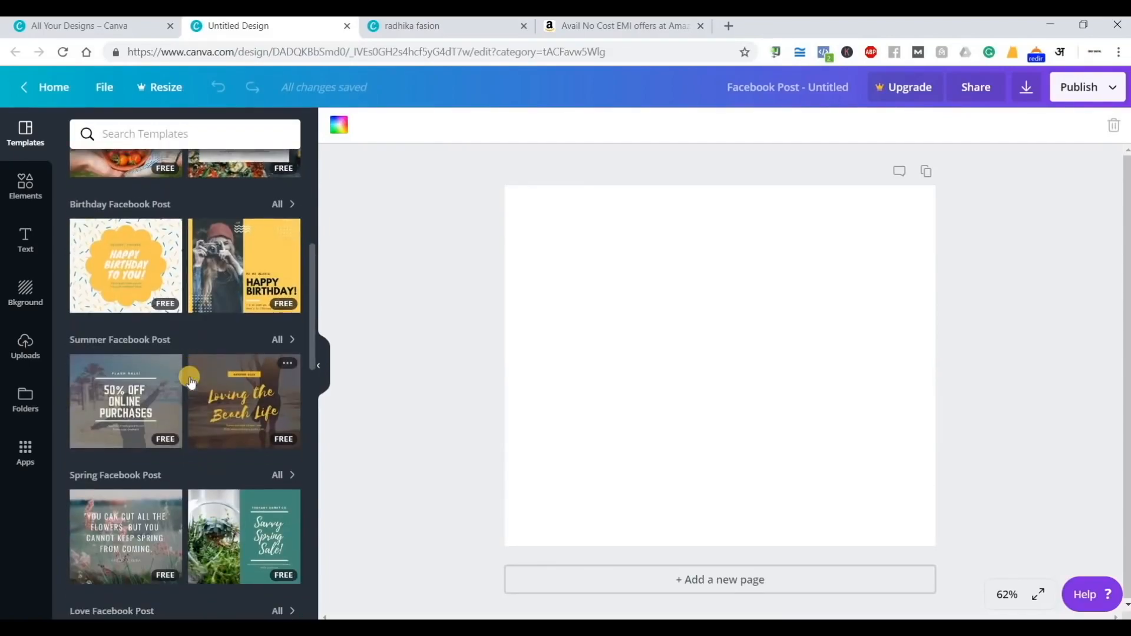
{"action": "scroll", "coordinate": [190, 382], "scroll_direction": "down", "scroll_amount": 6}
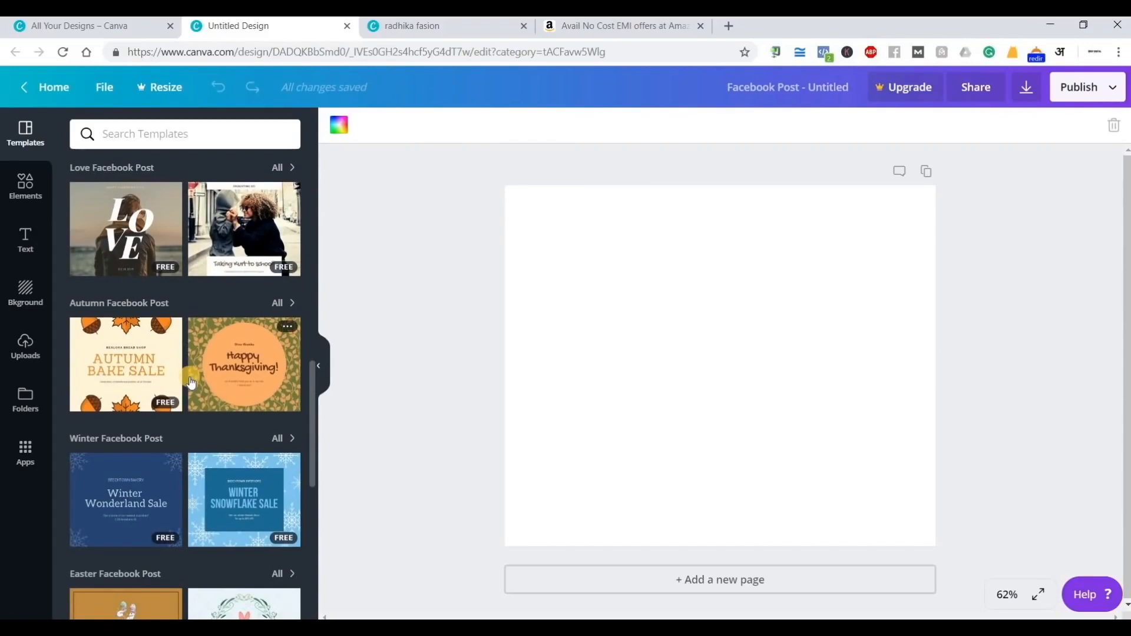
{"action": "scroll", "coordinate": [191, 382], "scroll_direction": "down", "scroll_amount": 6}
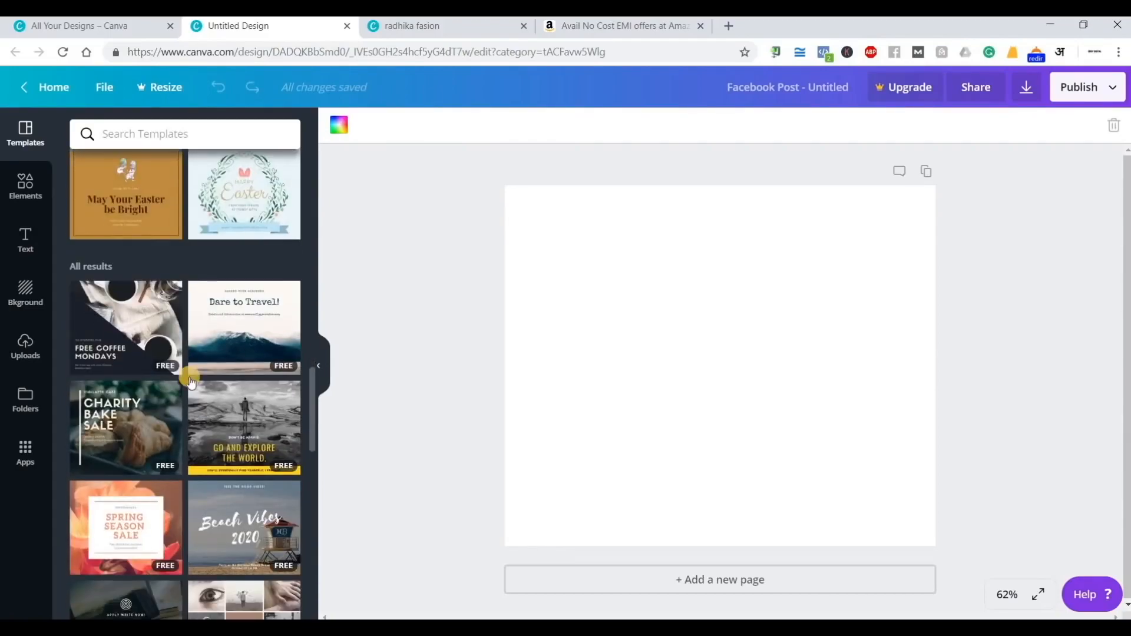
{"action": "scroll", "coordinate": [190, 382], "scroll_direction": "down", "scroll_amount": 3}
{"action": "scroll", "coordinate": [190, 382], "scroll_direction": "down", "scroll_amount": 4}
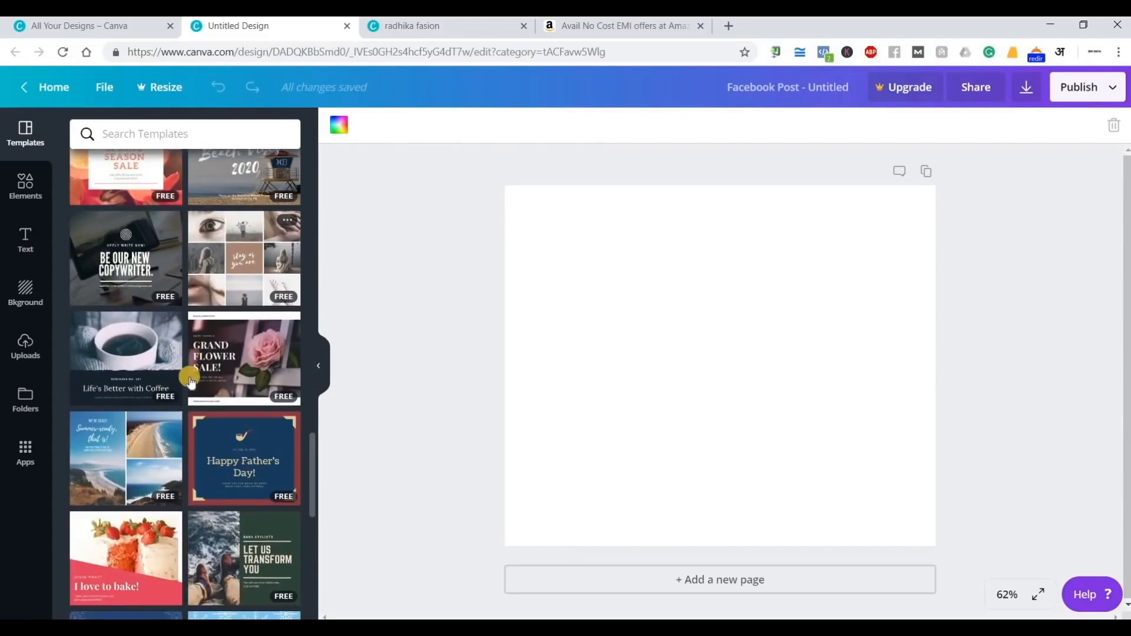
{"action": "scroll", "coordinate": [190, 382], "scroll_direction": "down", "scroll_amount": 5}
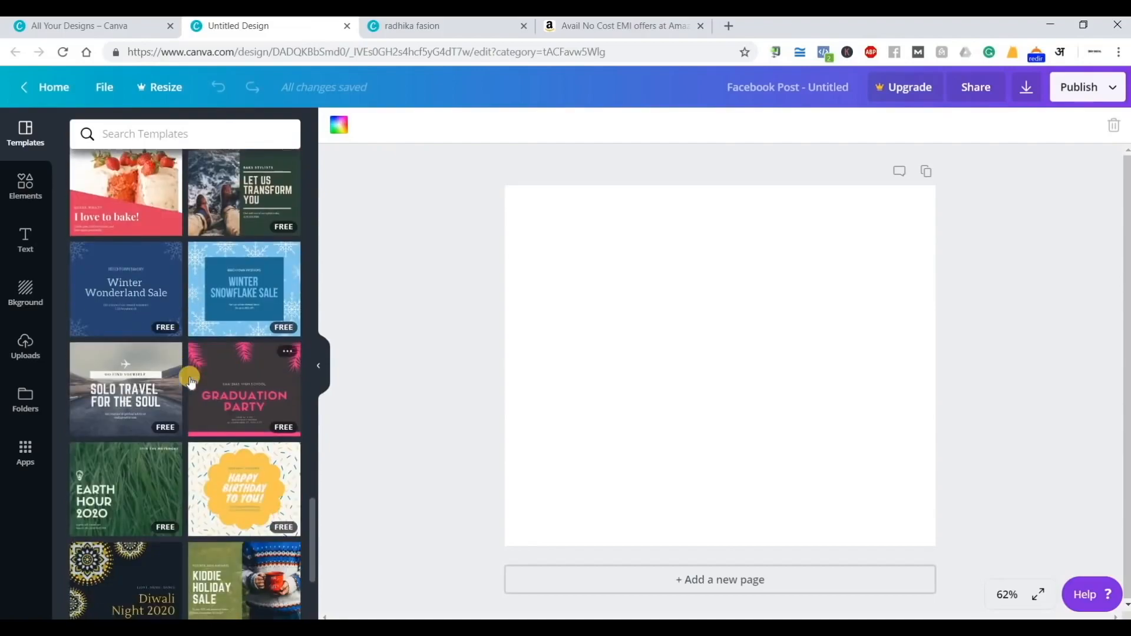
{"action": "scroll", "coordinate": [191, 382], "scroll_direction": "down", "scroll_amount": 3}
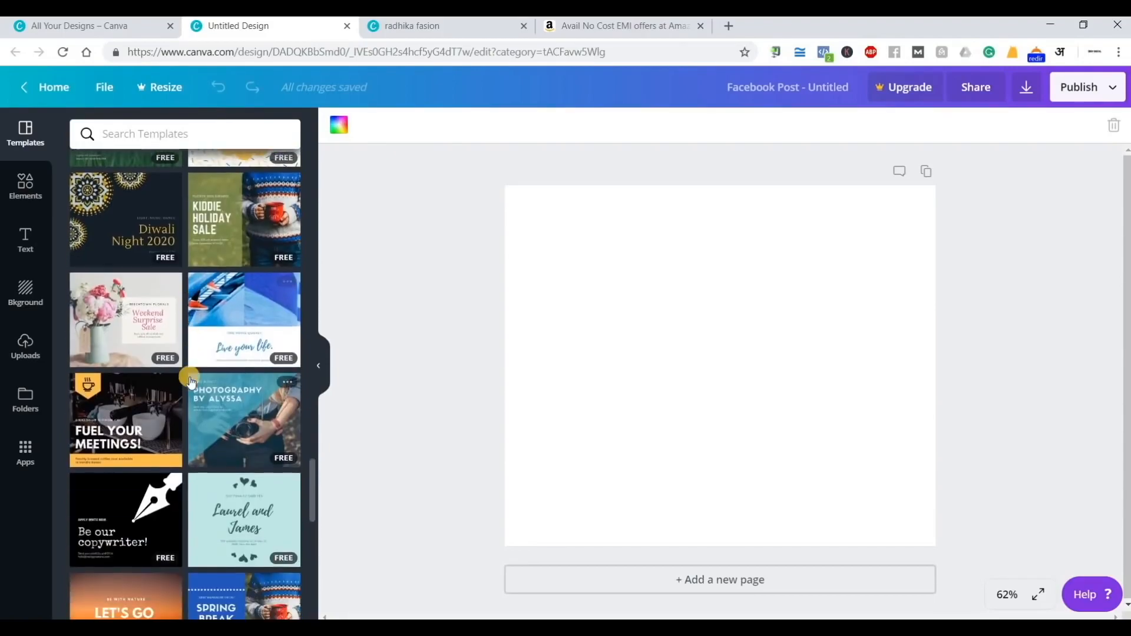
{"action": "scroll", "coordinate": [190, 382], "scroll_direction": "down", "scroll_amount": 3}
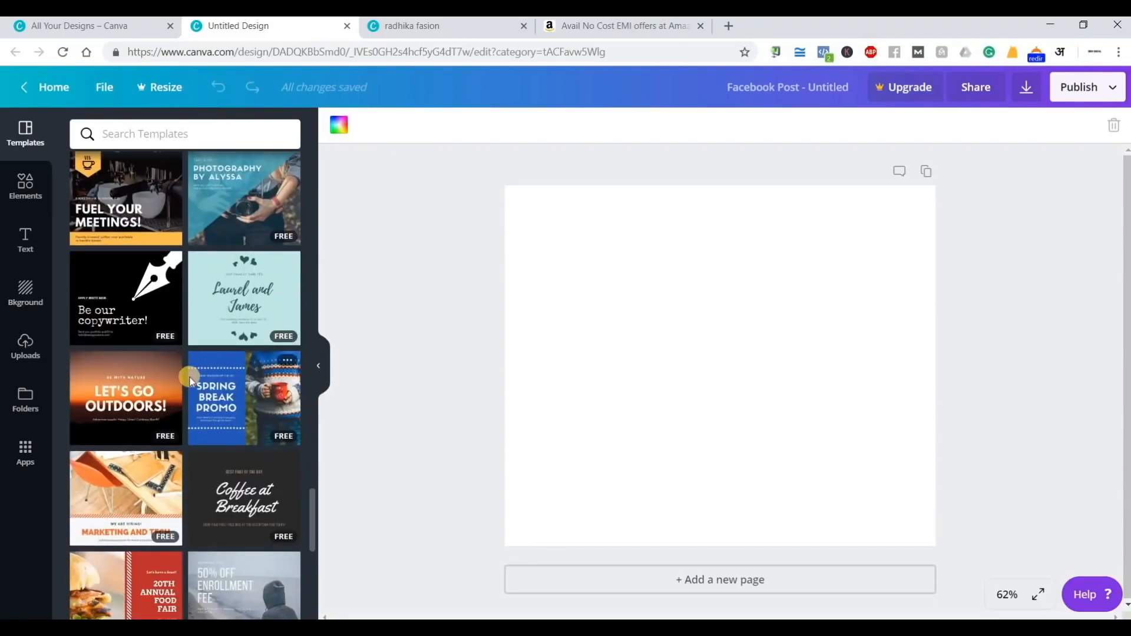
{"action": "scroll", "coordinate": [190, 382], "scroll_direction": "down", "scroll_amount": 1}
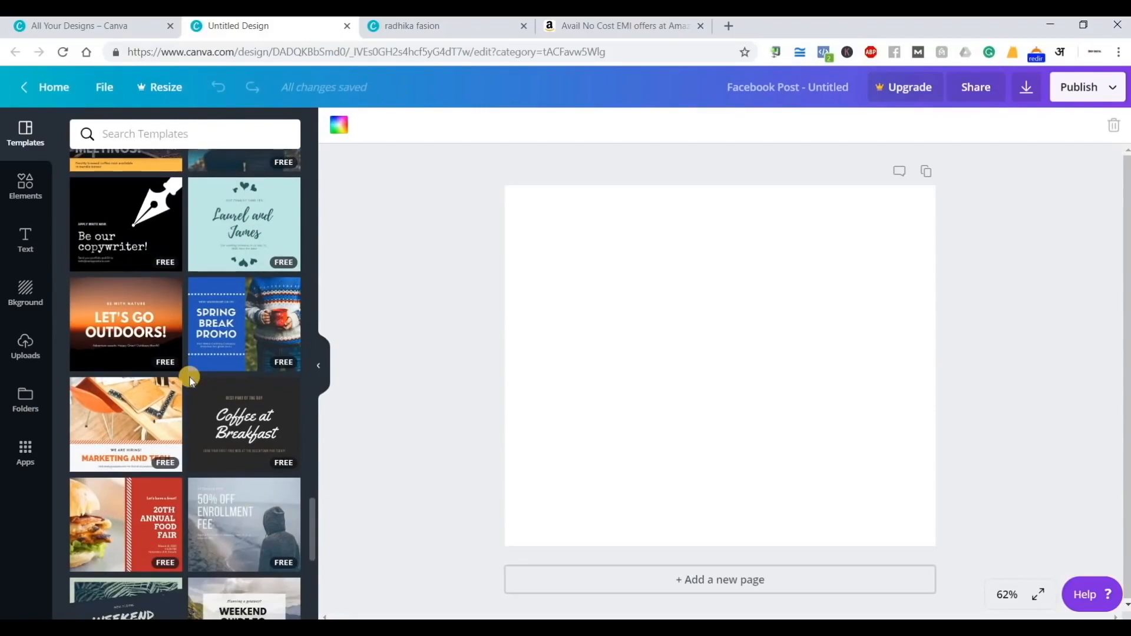
{"action": "left_click", "coordinate": [279, 325]}
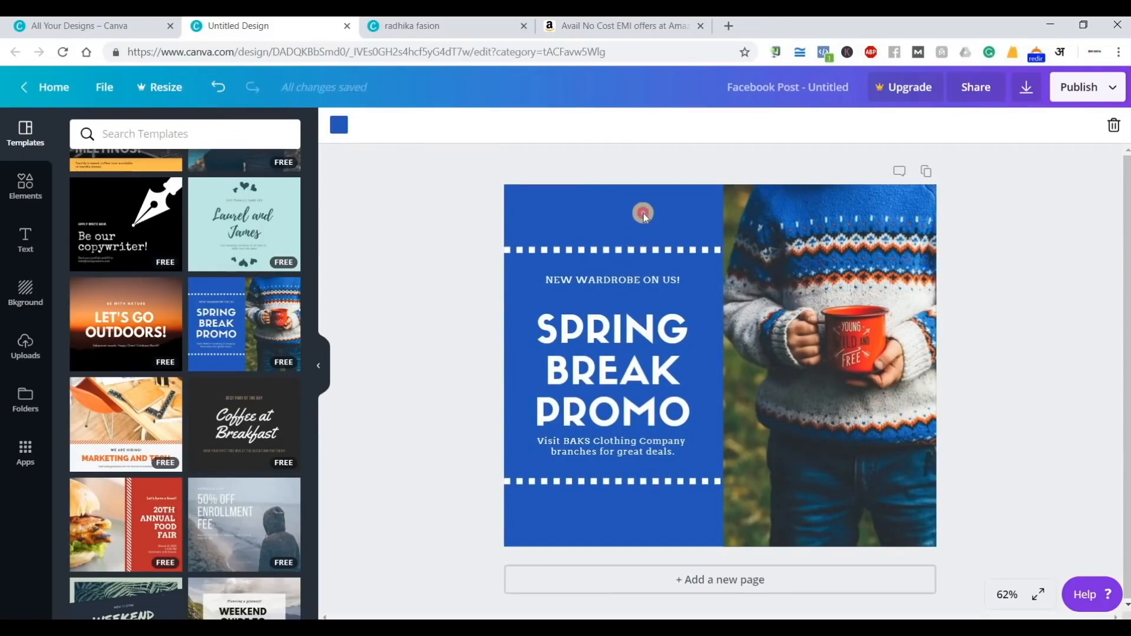
- Try a coral red background on the Spring Break Promo template and select its text lines and photo to check that they are editable
{"action": "left_click", "coordinate": [338, 125]}
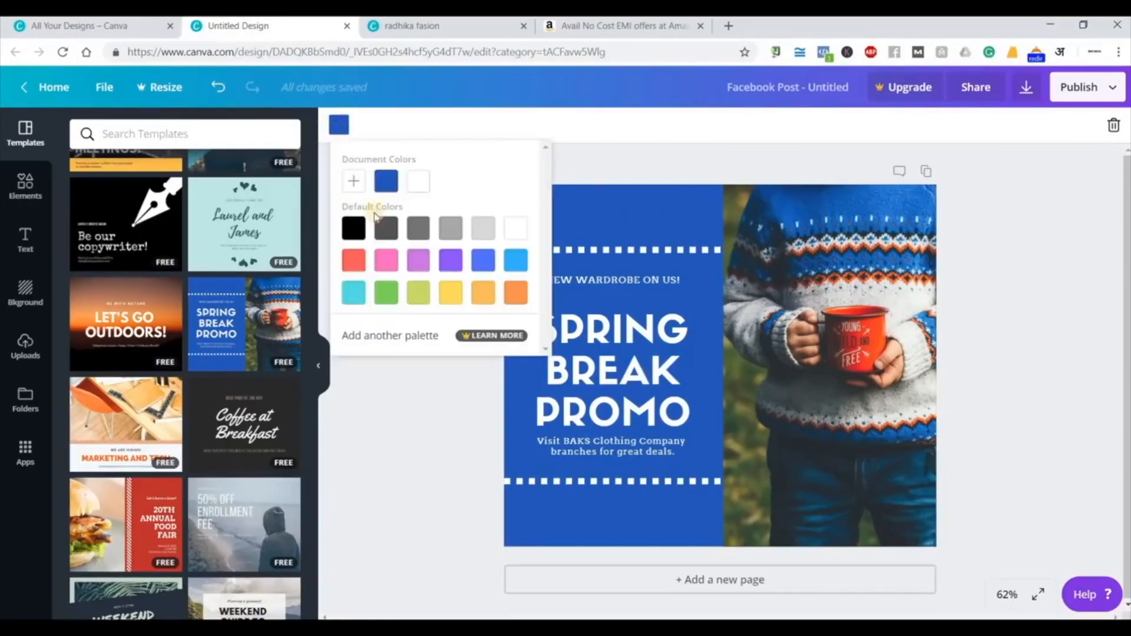
{"action": "left_click", "coordinate": [353, 260]}
{"action": "left_click", "coordinate": [670, 340]}
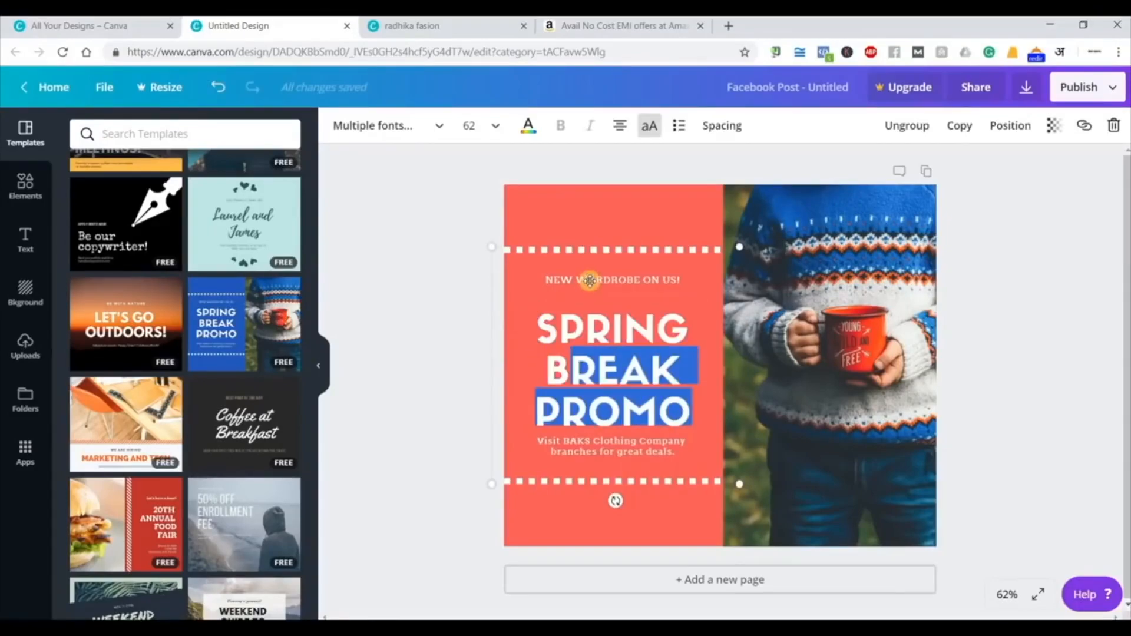
{"action": "double_click", "coordinate": [590, 281]}
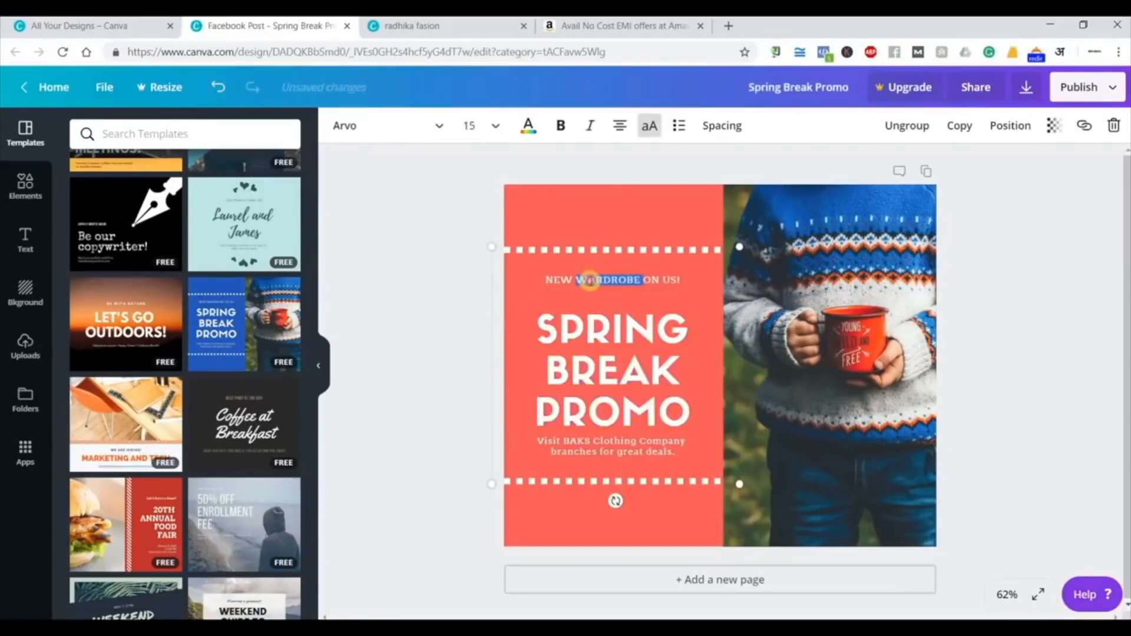
{"action": "triple_click", "coordinate": [596, 443]}
{"action": "left_click", "coordinate": [872, 257]}
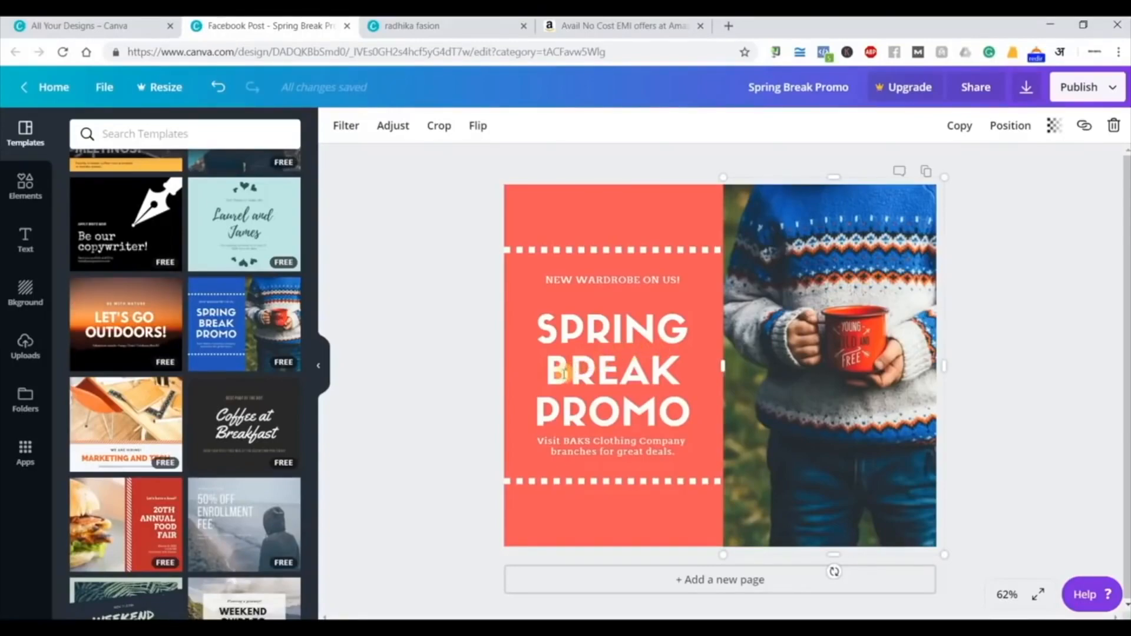
- Undo the background colour change and the applied Spring Break Promo template
{"action": "key", "text": "ctrl+z"}
{"action": "key", "text": "ctrl+z"}
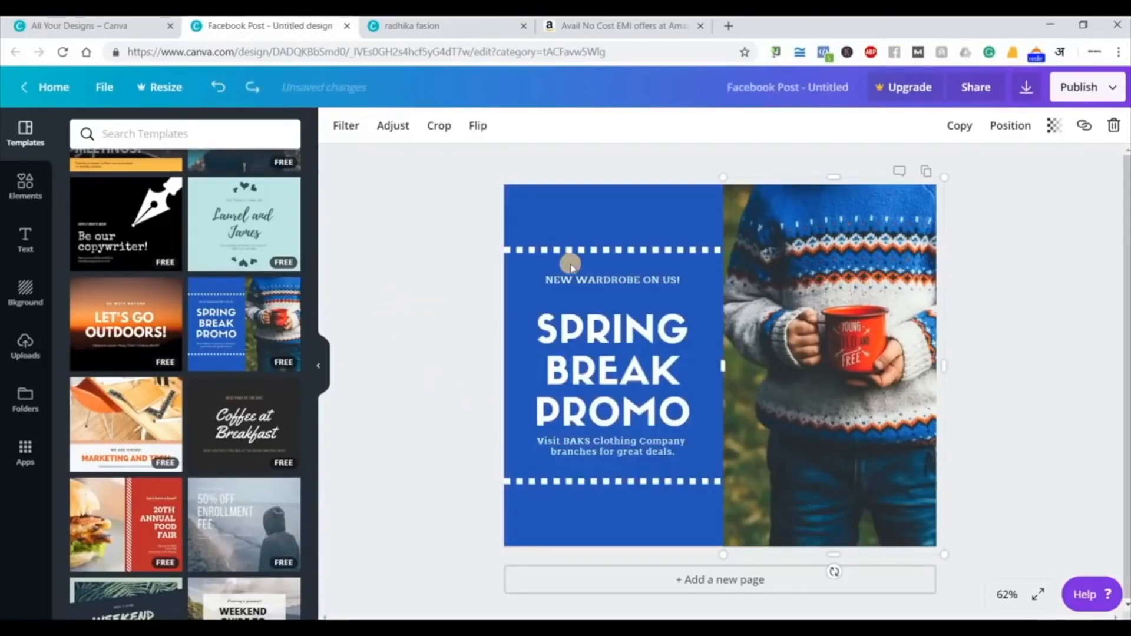
{"action": "key", "text": "ctrl+z"}
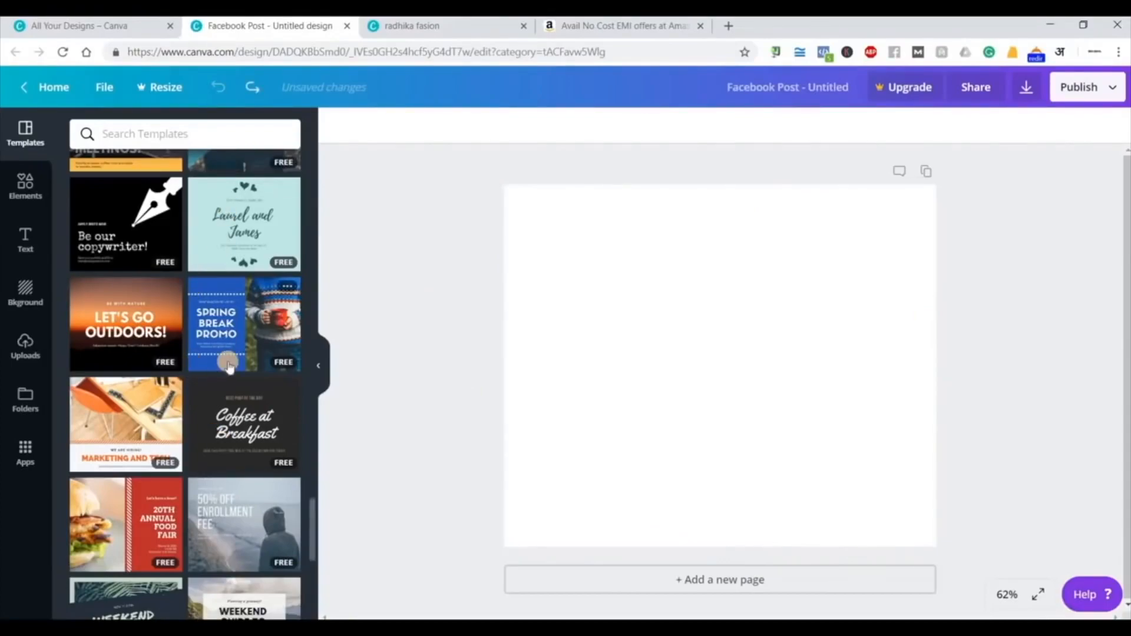
- Find the Backpack Australia template further down the list, apply it to the blank page and select its photo collage
{"action": "scroll", "coordinate": [230, 369], "scroll_direction": "down", "scroll_amount": 4}
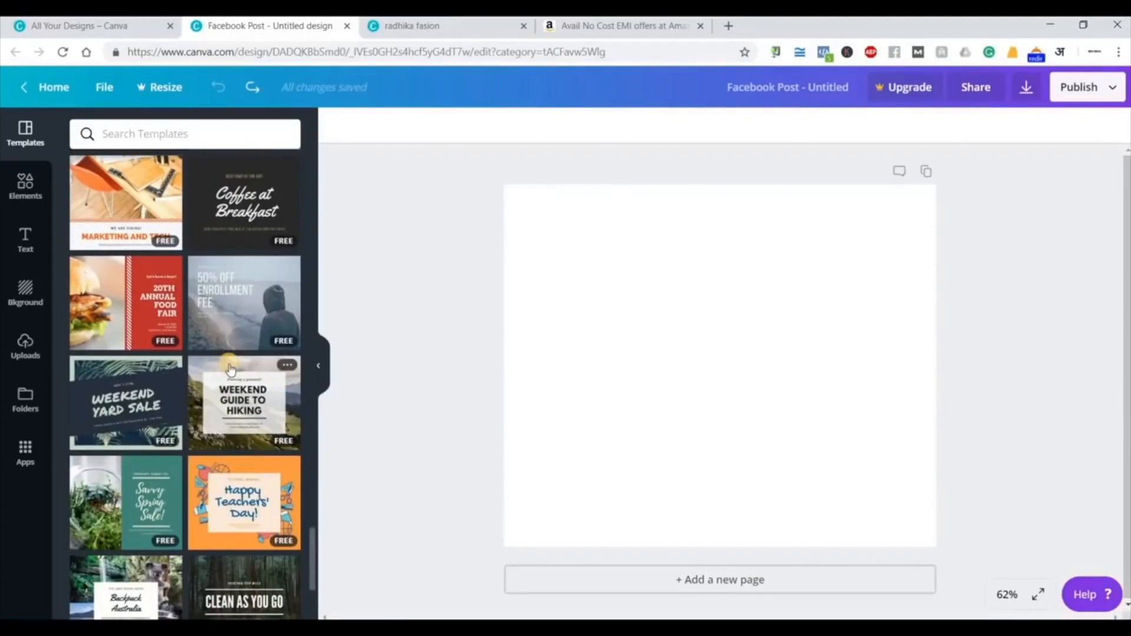
{"action": "scroll", "coordinate": [230, 368], "scroll_direction": "down", "scroll_amount": 4}
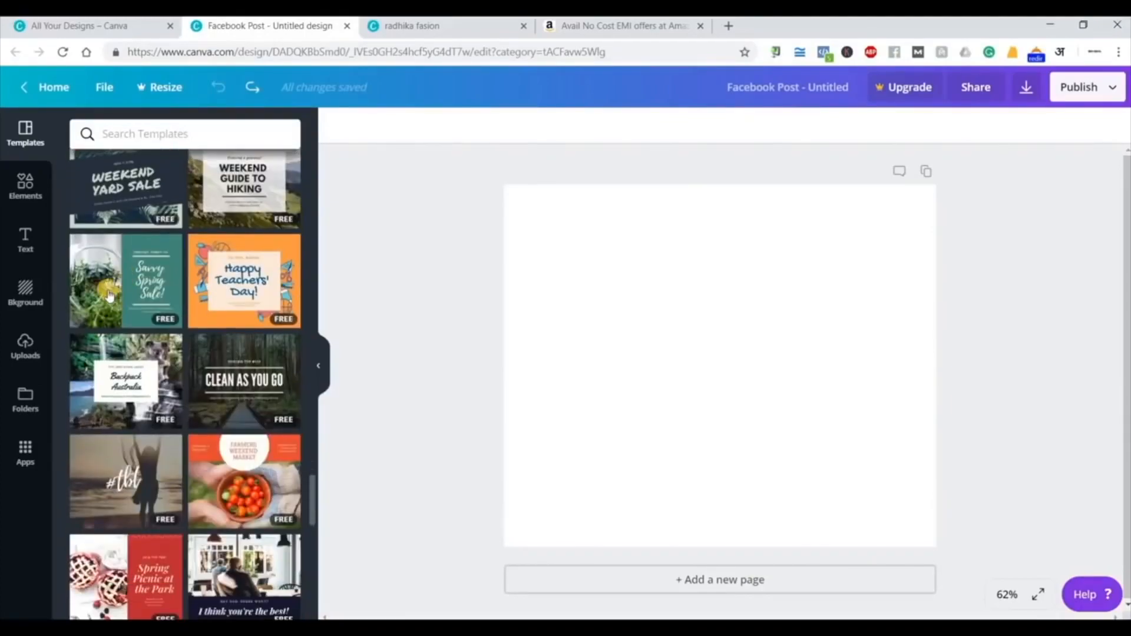
{"action": "left_click", "coordinate": [118, 377]}
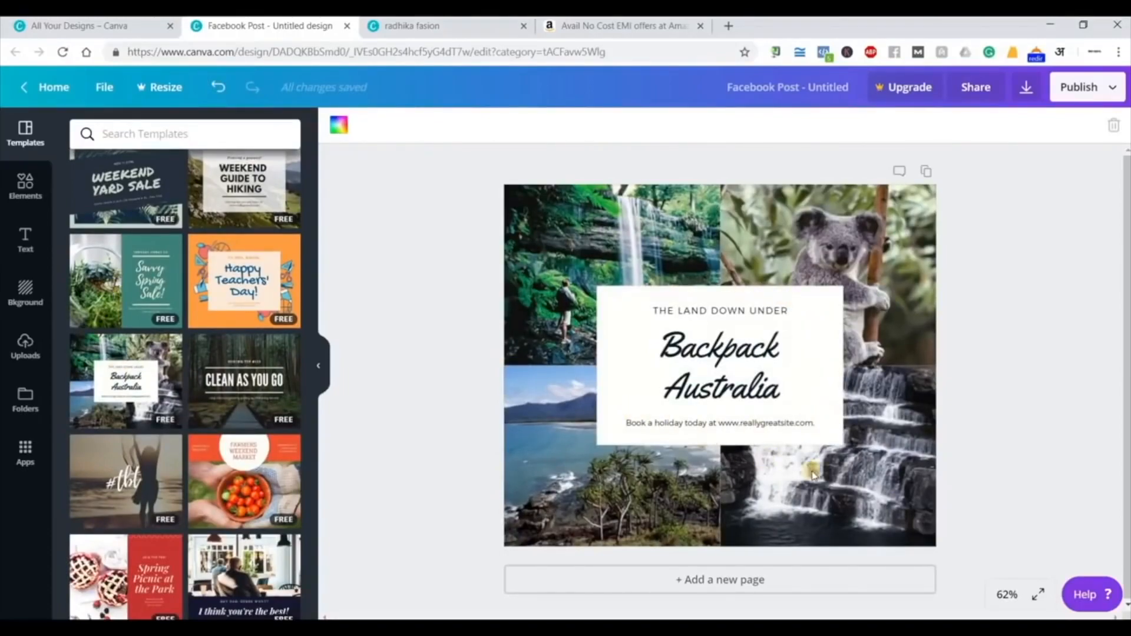
{"action": "left_click", "coordinate": [586, 230]}
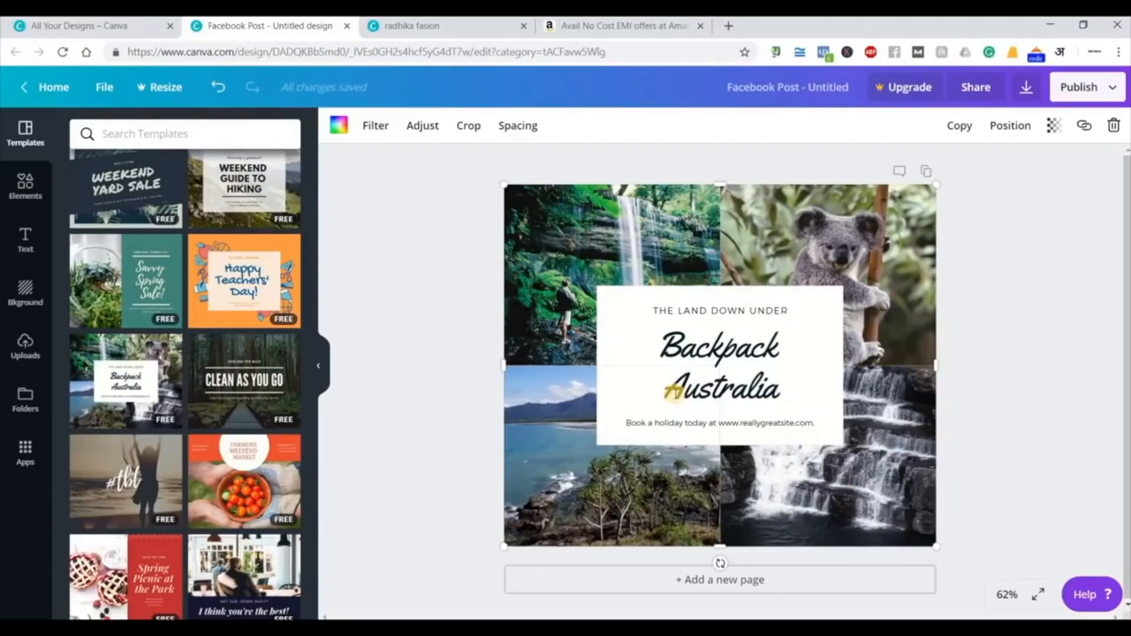
- Replace the "Backpack Australia" headline with "Learn Digital Marketing"
{"action": "left_click", "coordinate": [759, 375]}
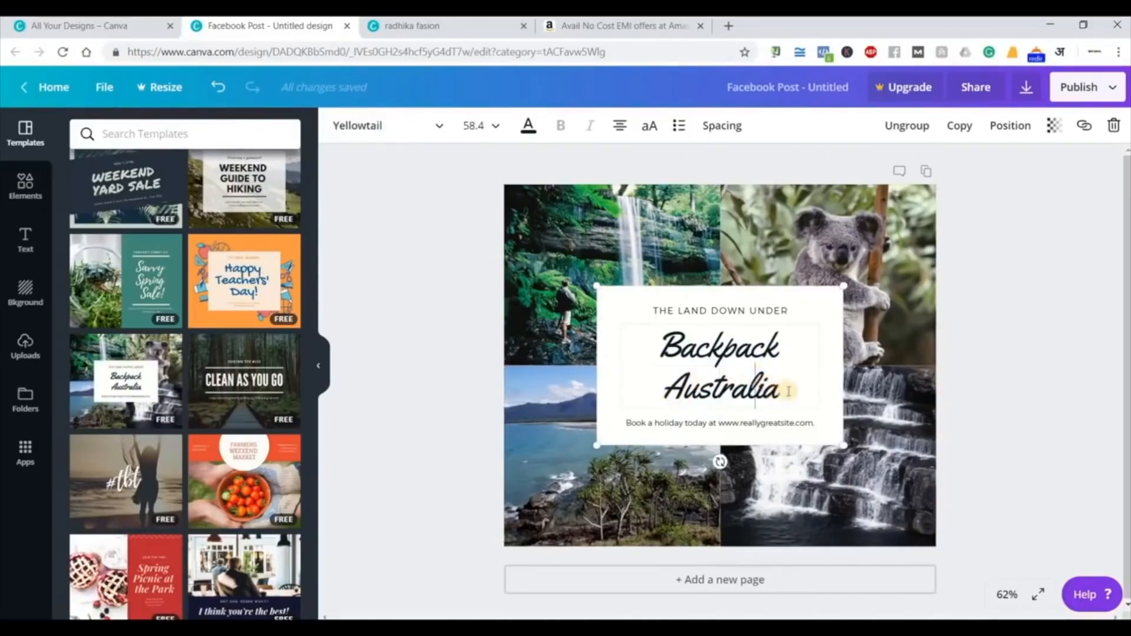
{"action": "left_click", "coordinate": [645, 347]}
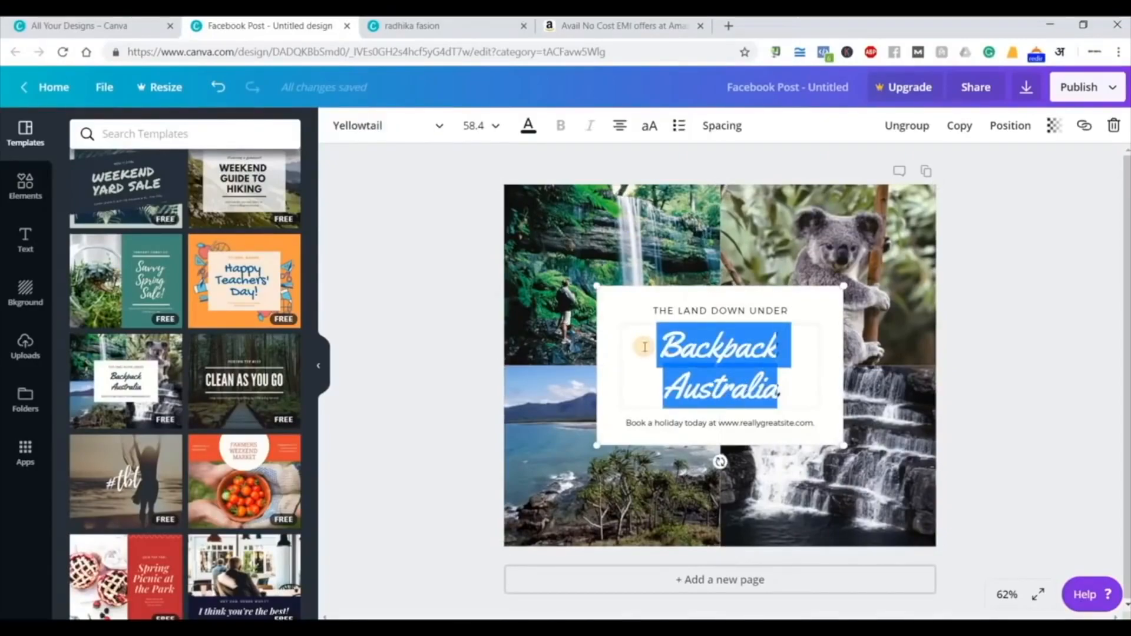
{"action": "type", "text": ";ear"}
{"action": "key", "text": "Num_Lock"}
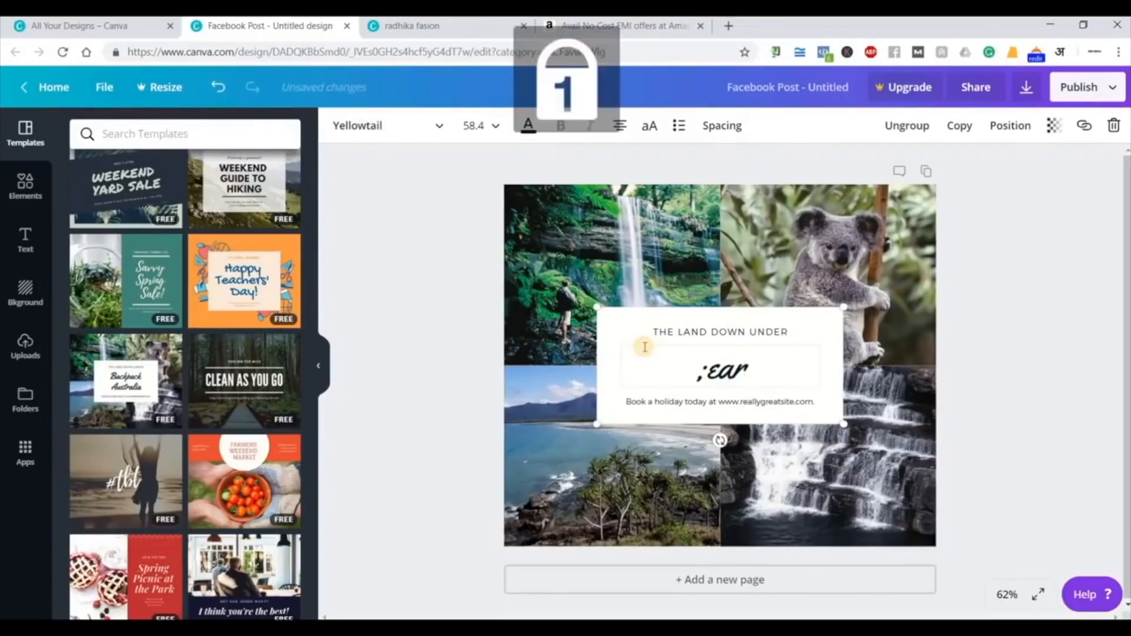
{"action": "key", "text": "BackSpace"}
{"action": "key", "text": "BackSpace"}
{"action": "key", "text": "BackSpace"}
{"action": "type", "text": "Learn"}
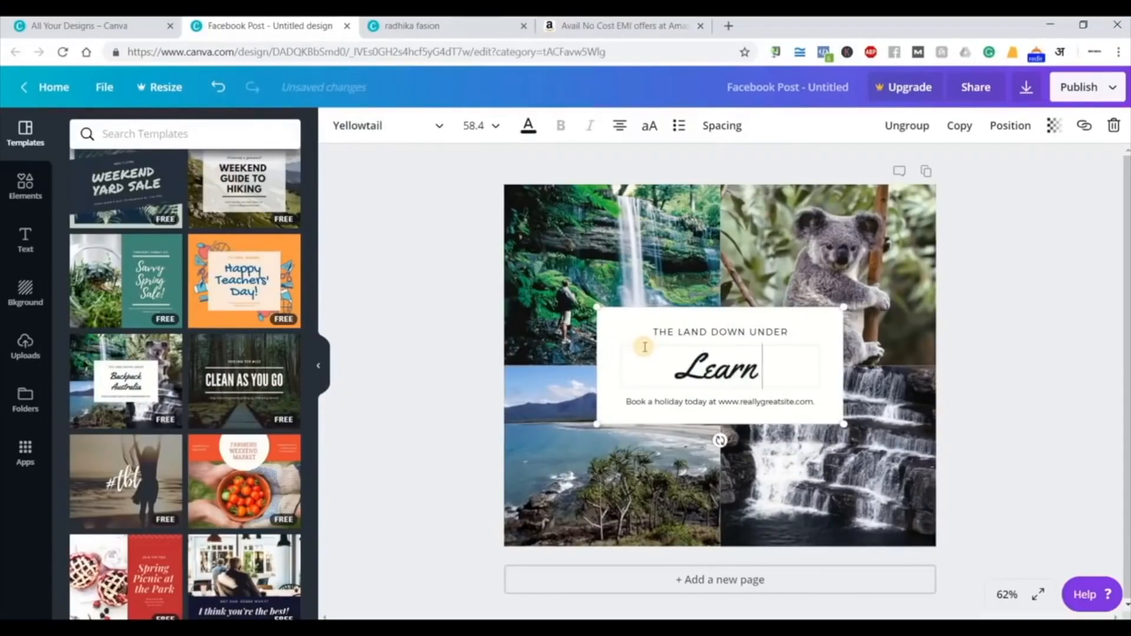
{"action": "type", "text": " Digital Marketing"}
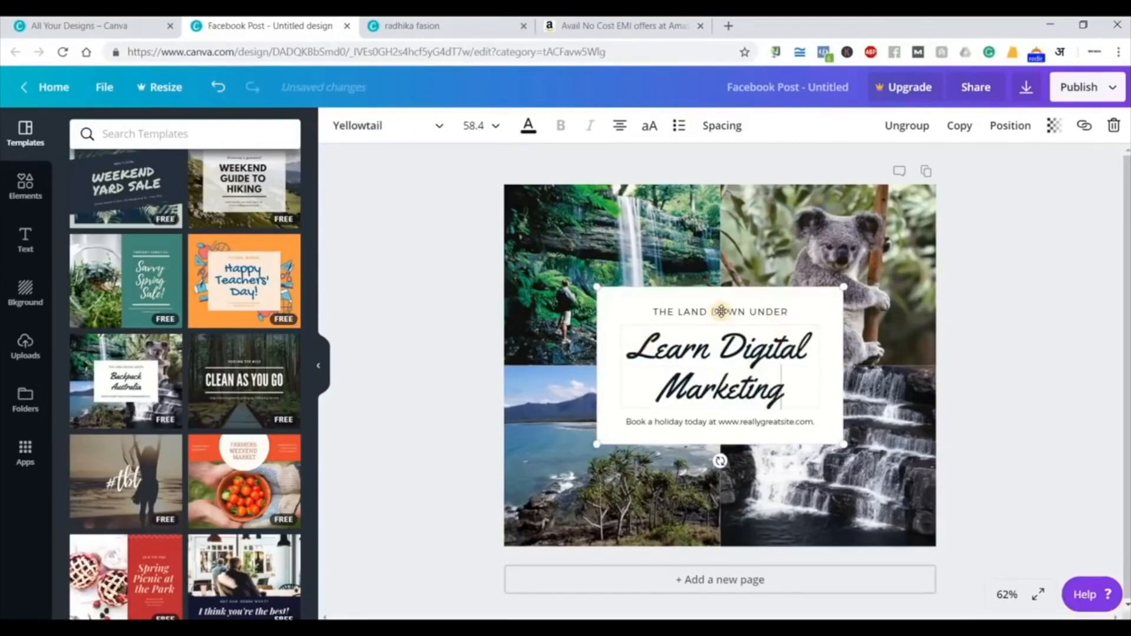
- Replace the small line above the headline with "ROY DIGITAL"
{"action": "left_click", "coordinate": [722, 311]}
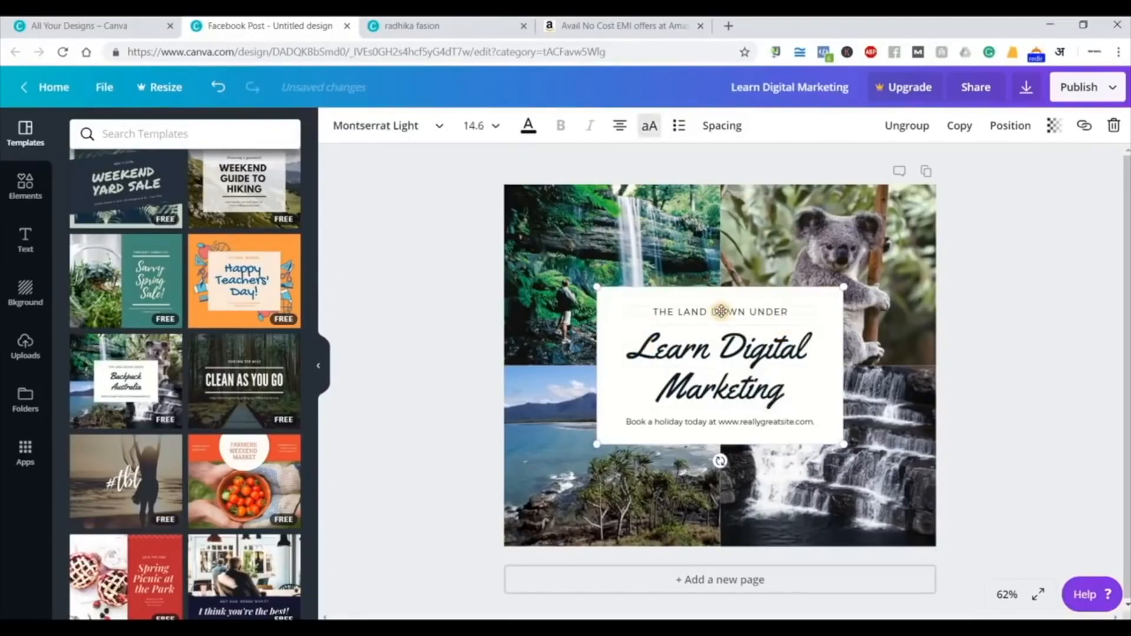
{"action": "left_click", "coordinate": [722, 312]}
{"action": "key", "text": "BackSpace"}
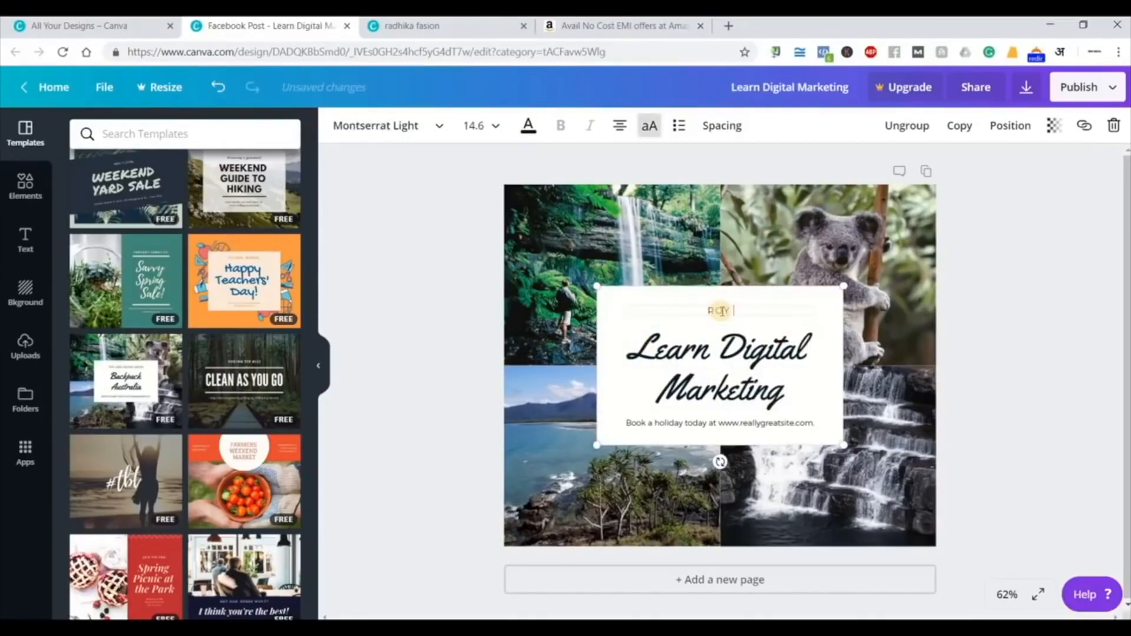
{"action": "type", "text": "ROY DIGITAL"}
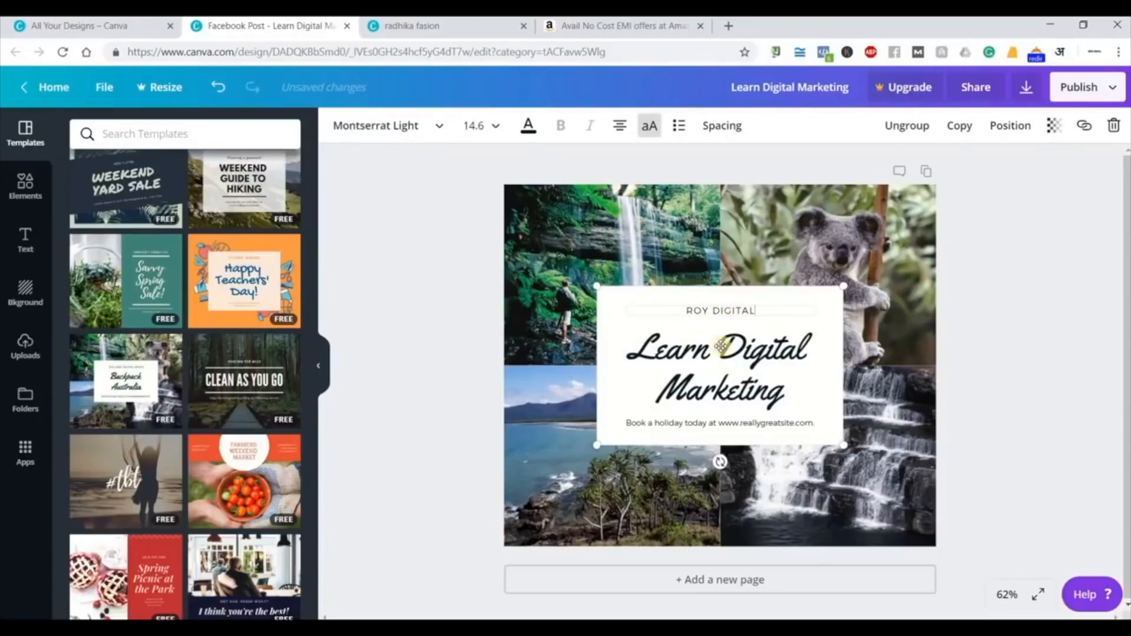
- Replace the holiday booking line below the headline with "we help you learn digital marketing" and select the photo collage
{"action": "double_click", "coordinate": [725, 421]}
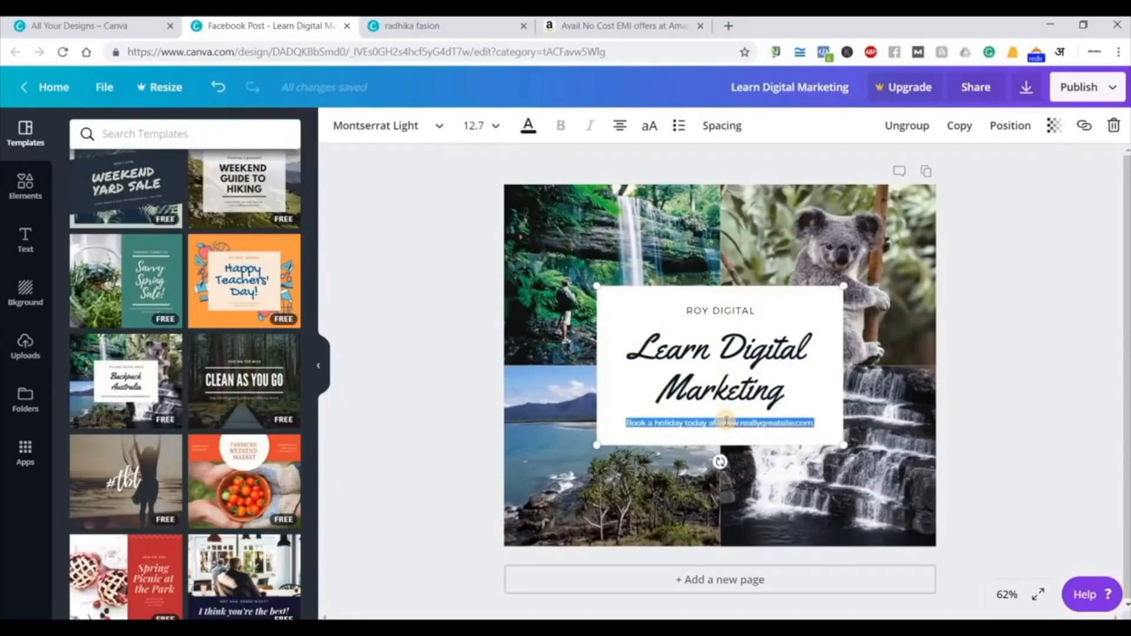
{"action": "type", "text": "we help y"}
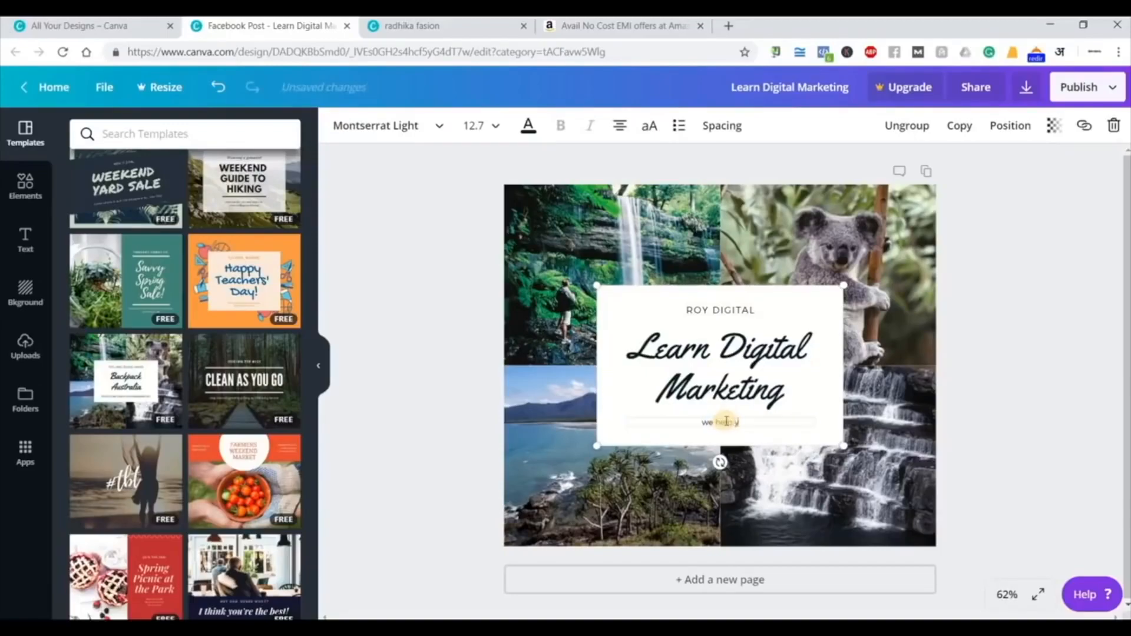
{"action": "type", "text": "ou learn digital marketing"}
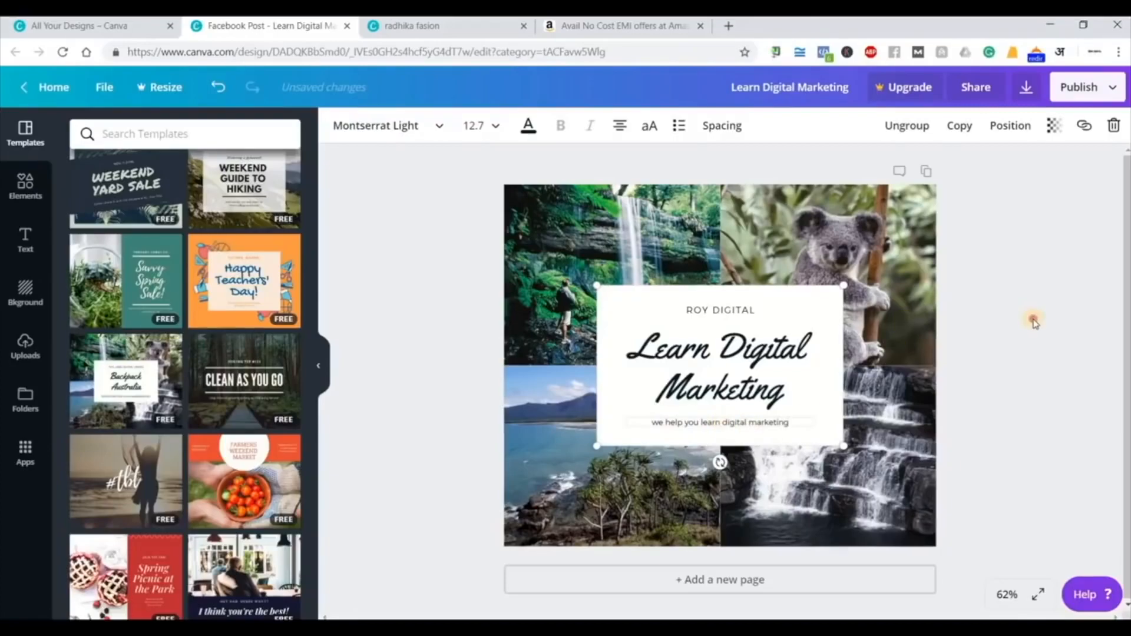
{"action": "left_click", "coordinate": [1035, 321]}
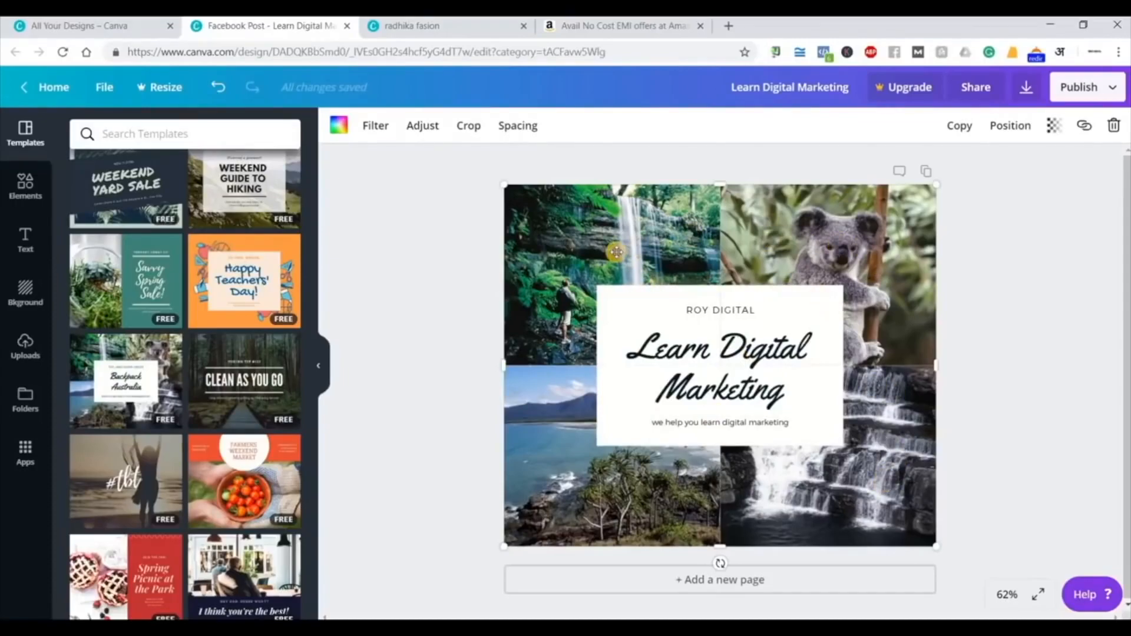
- Search the Facebook Post templates for "marketing"
{"action": "scroll", "coordinate": [171, 341], "scroll_direction": "up", "scroll_amount": 8}
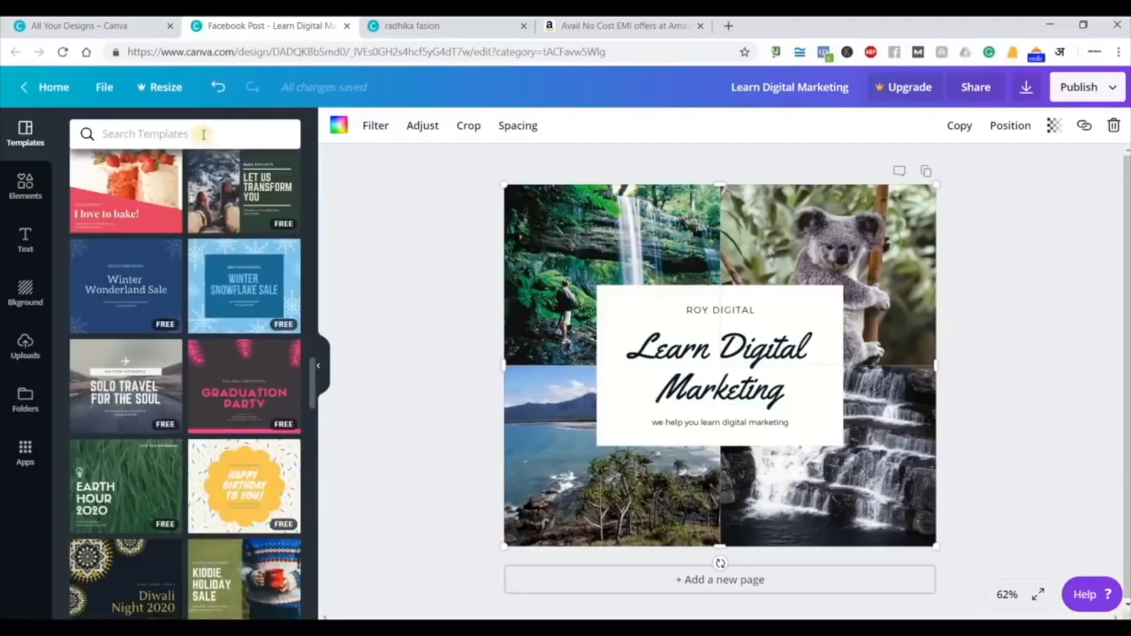
{"action": "left_click", "coordinate": [203, 132]}
{"action": "type", "text": "mar"}
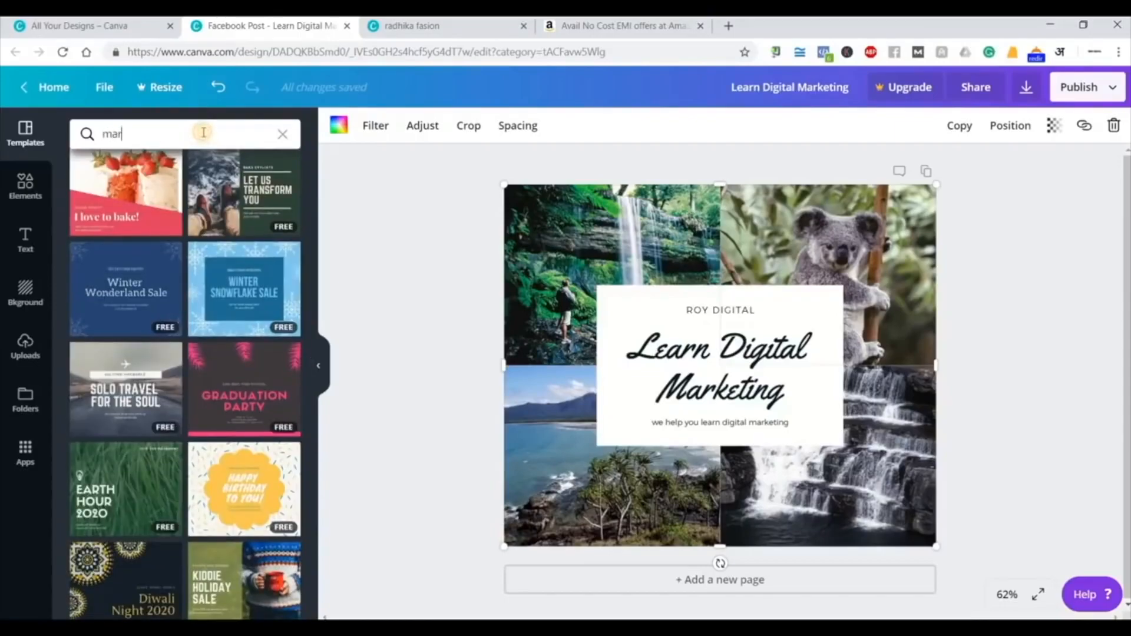
{"action": "type", "text": "keting"}
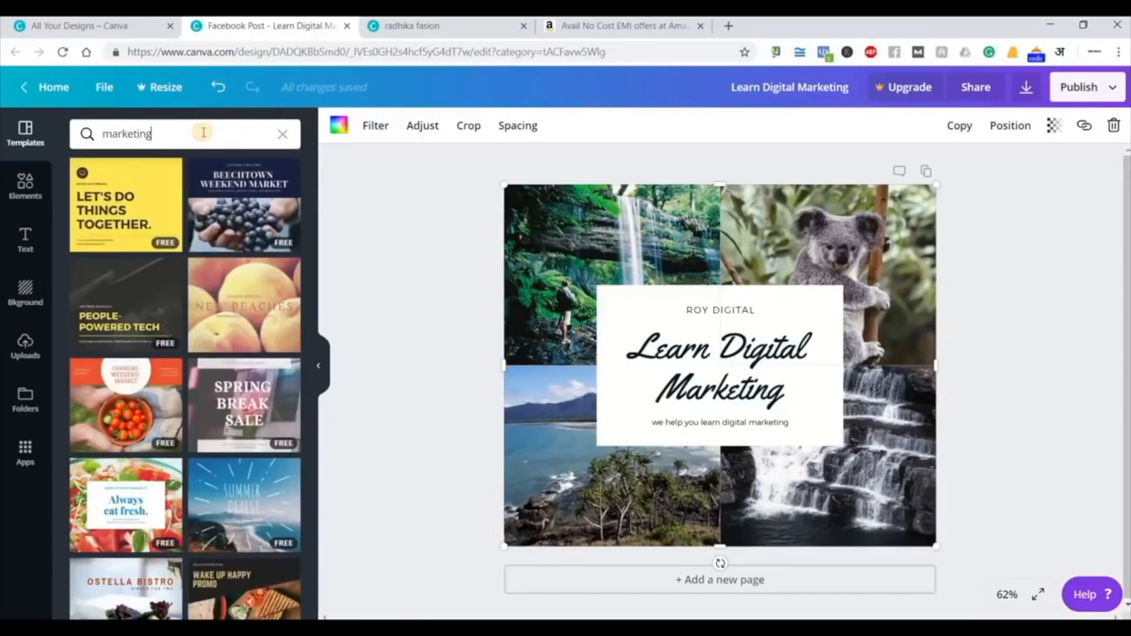
- Search the image elements for "marketing" and look through the photos offered
{"action": "left_click", "coordinate": [25, 187]}
{"action": "left_click", "coordinate": [171, 167]}
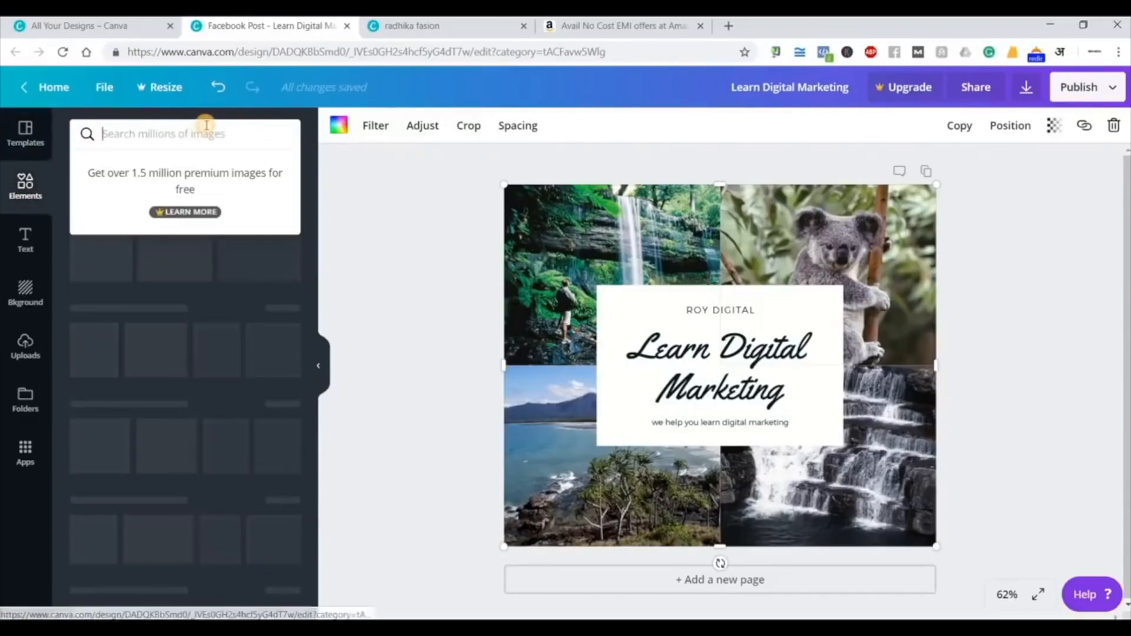
{"action": "type", "text": "marketing"}
{"action": "key", "text": "Return"}
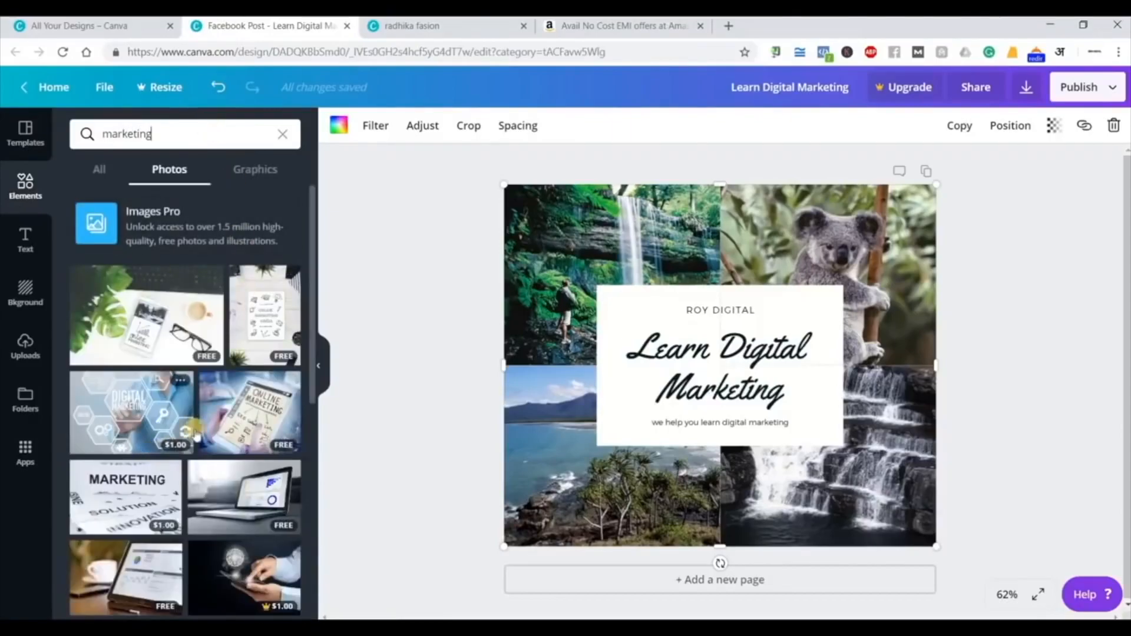
{"action": "scroll", "coordinate": [194, 431], "scroll_direction": "down", "scroll_amount": 1}
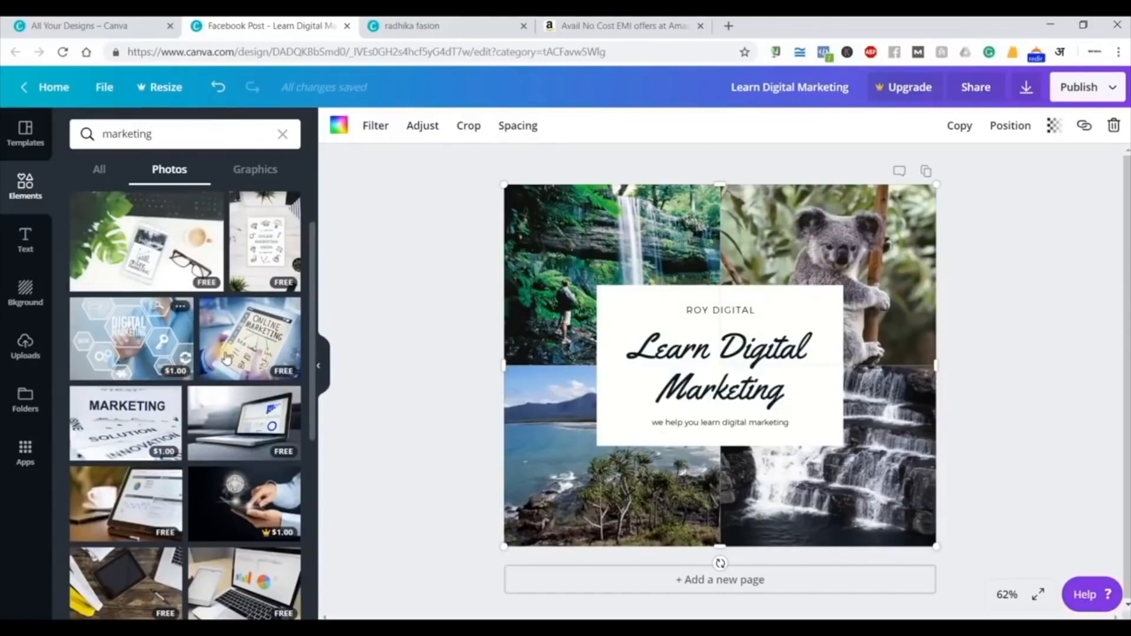
{"action": "left_click", "coordinate": [263, 346]}
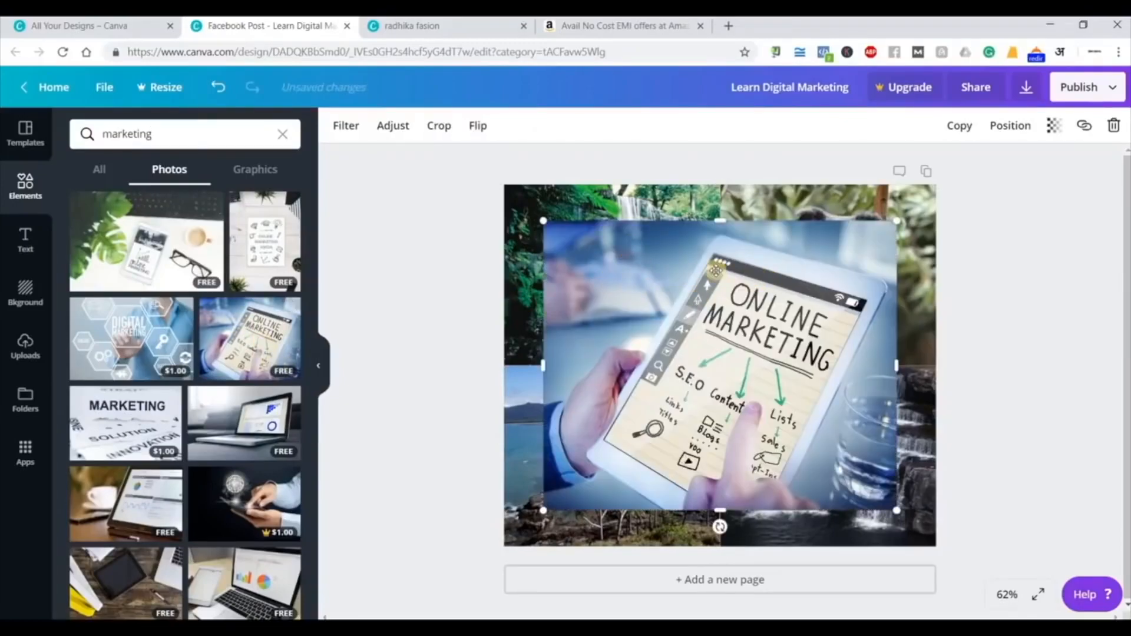
{"action": "left_click", "coordinate": [604, 208]}
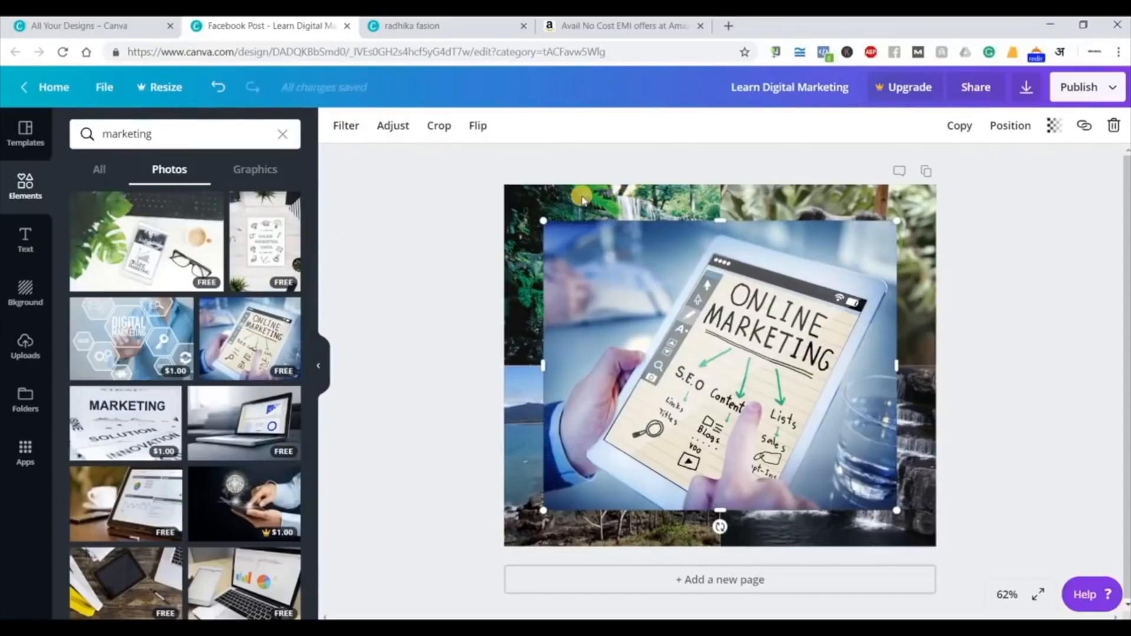
{"action": "key", "text": "ctrl+z"}
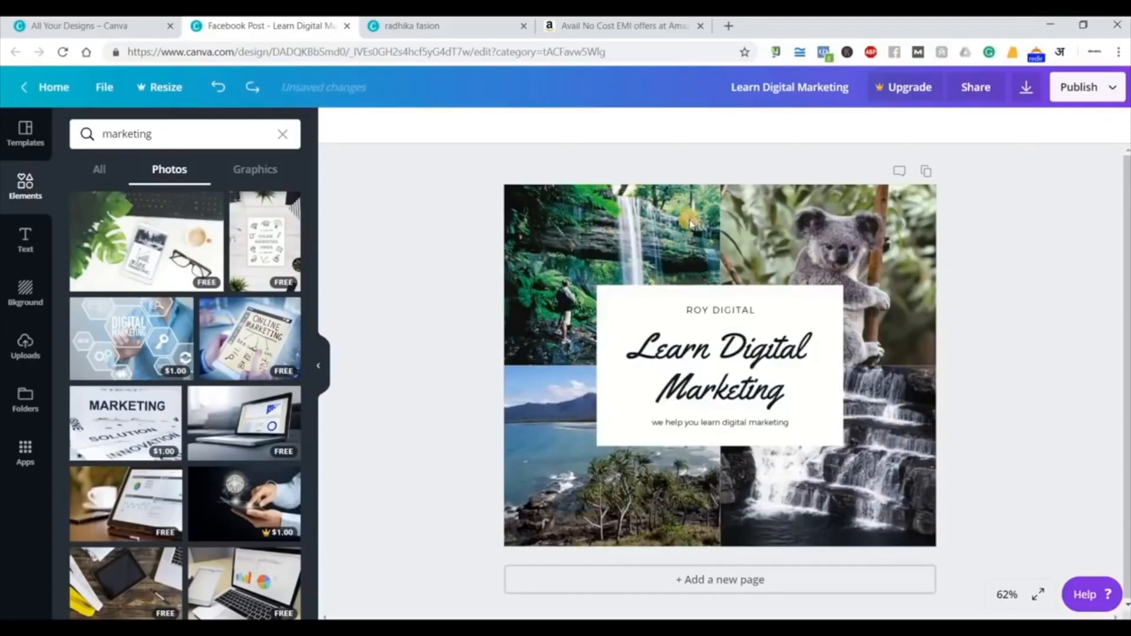
- Replace the upper-left waterfall picture of the collage with the free photo of a tablet reading "Online Marketing"
{"action": "left_click", "coordinate": [248, 332]}
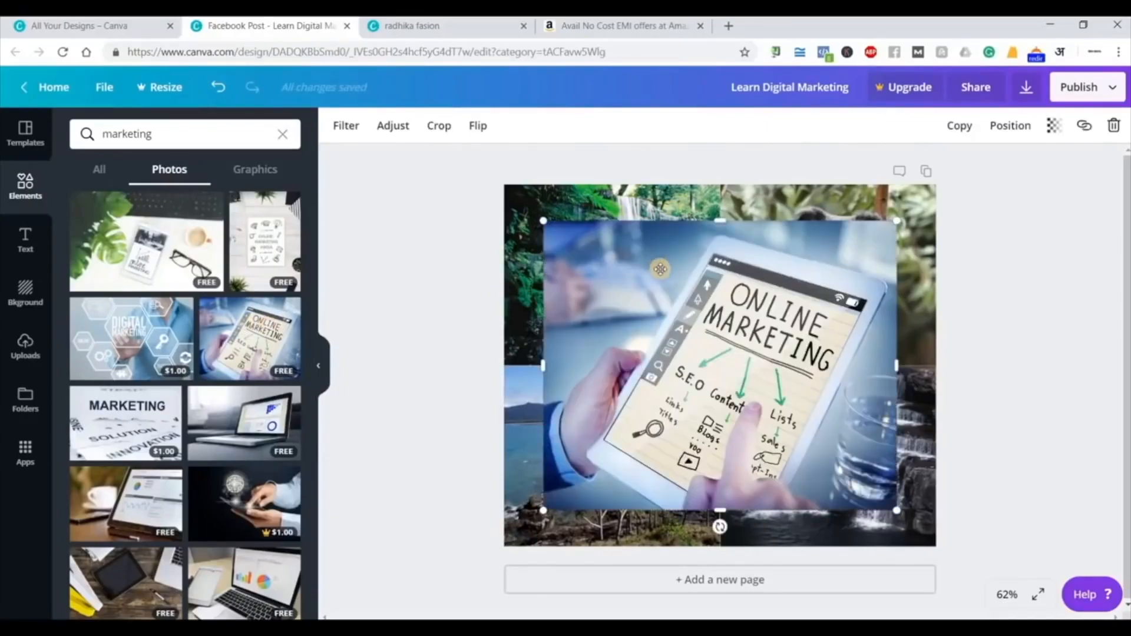
{"action": "left_click_drag", "start_coordinate": [620, 227], "coordinate": [614, 221]}
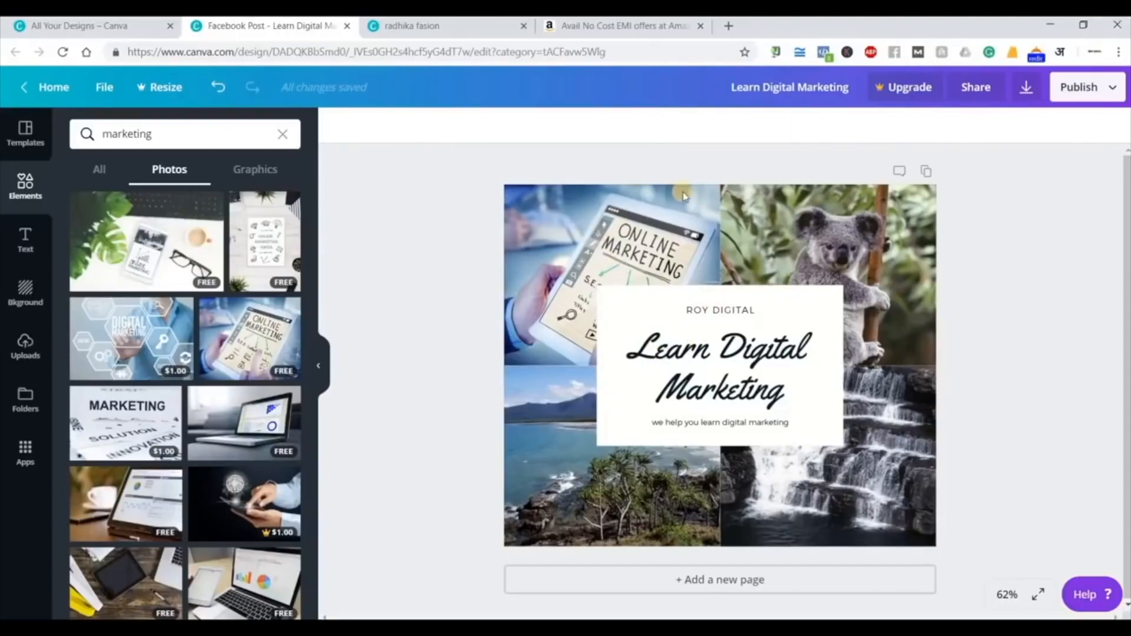
- Replace the koala picture of the collage with the free photo of a tablet showing charts beside a white coffee cup
{"action": "left_click", "coordinate": [855, 234]}
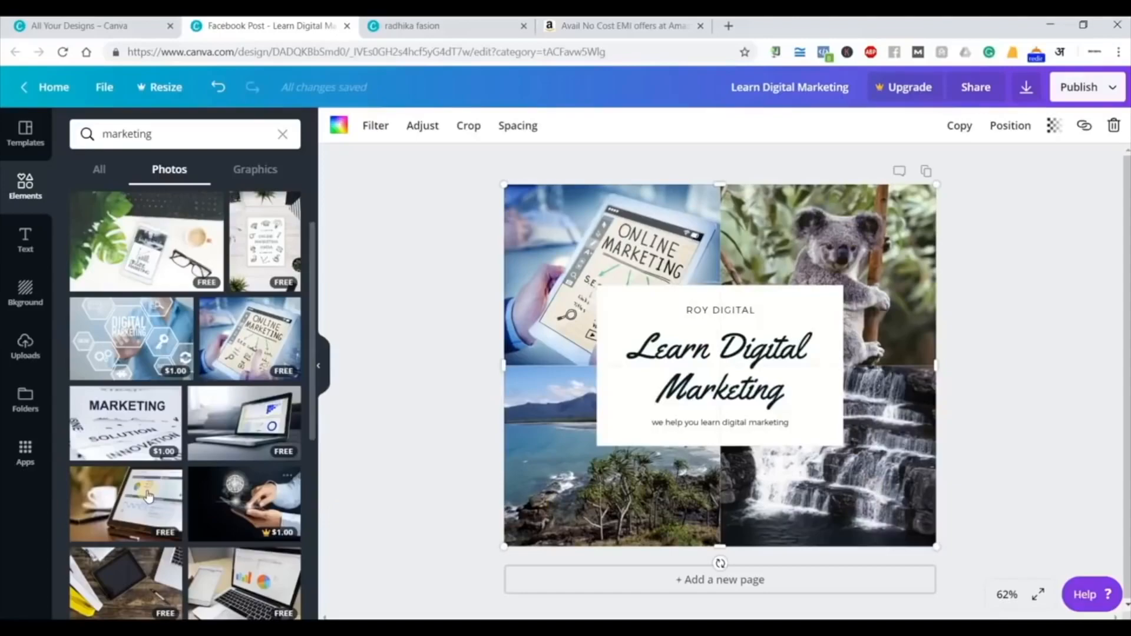
{"action": "scroll", "coordinate": [148, 497], "scroll_direction": "down", "scroll_amount": 1}
{"action": "left_click", "coordinate": [121, 427]}
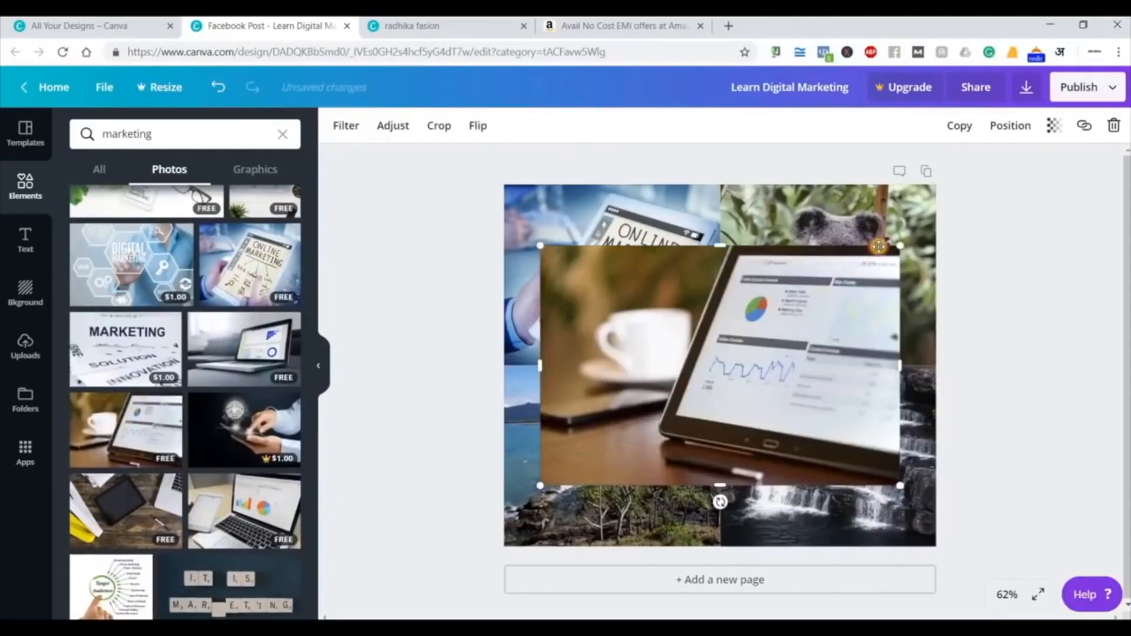
{"action": "left_click_drag", "start_coordinate": [878, 247], "coordinate": [872, 254]}
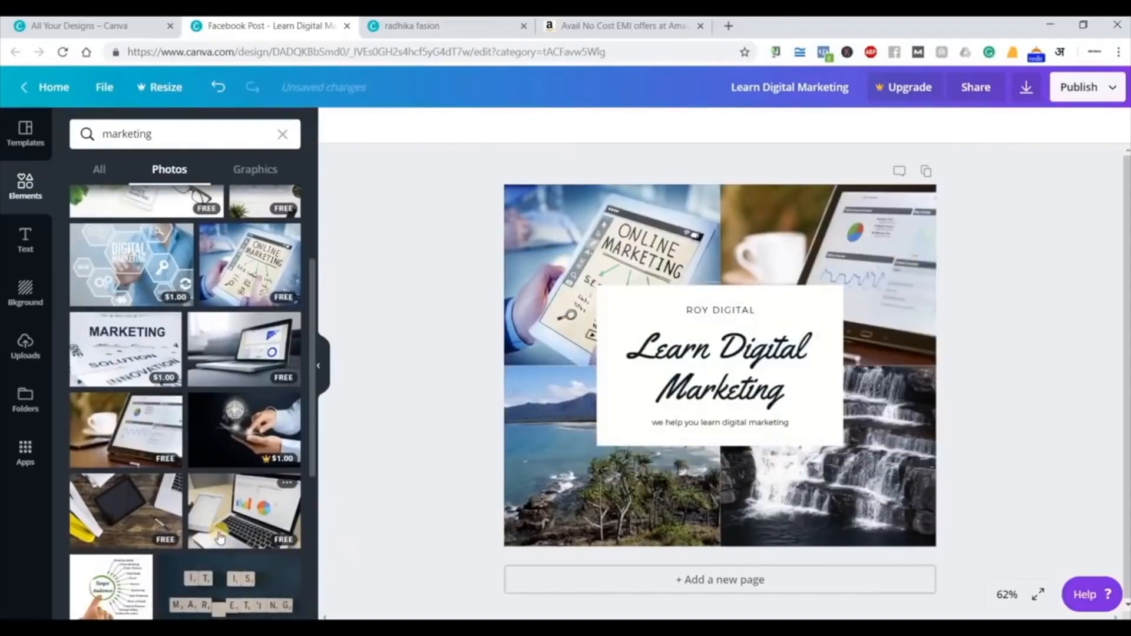
- Try the "Target Audience" photo in place of the collage's lower-right waterfall picture and undo its insertion
{"action": "scroll", "coordinate": [232, 507], "scroll_direction": "down", "scroll_amount": 1}
{"action": "scroll", "coordinate": [246, 480], "scroll_direction": "down", "scroll_amount": 1}
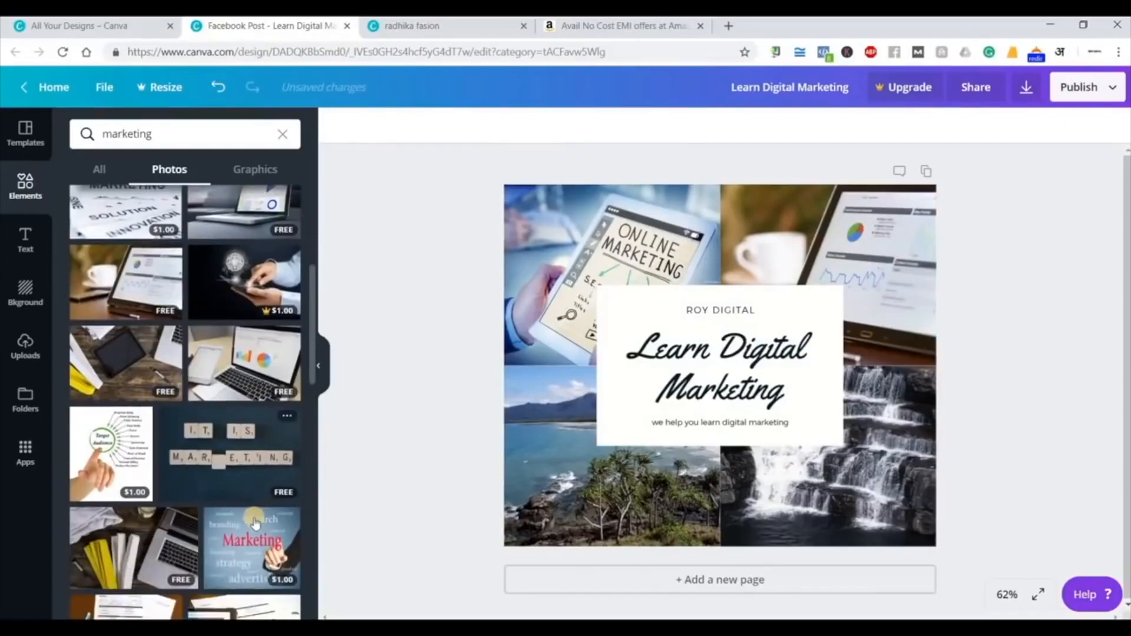
{"action": "scroll", "coordinate": [246, 472], "scroll_direction": "down", "scroll_amount": 1}
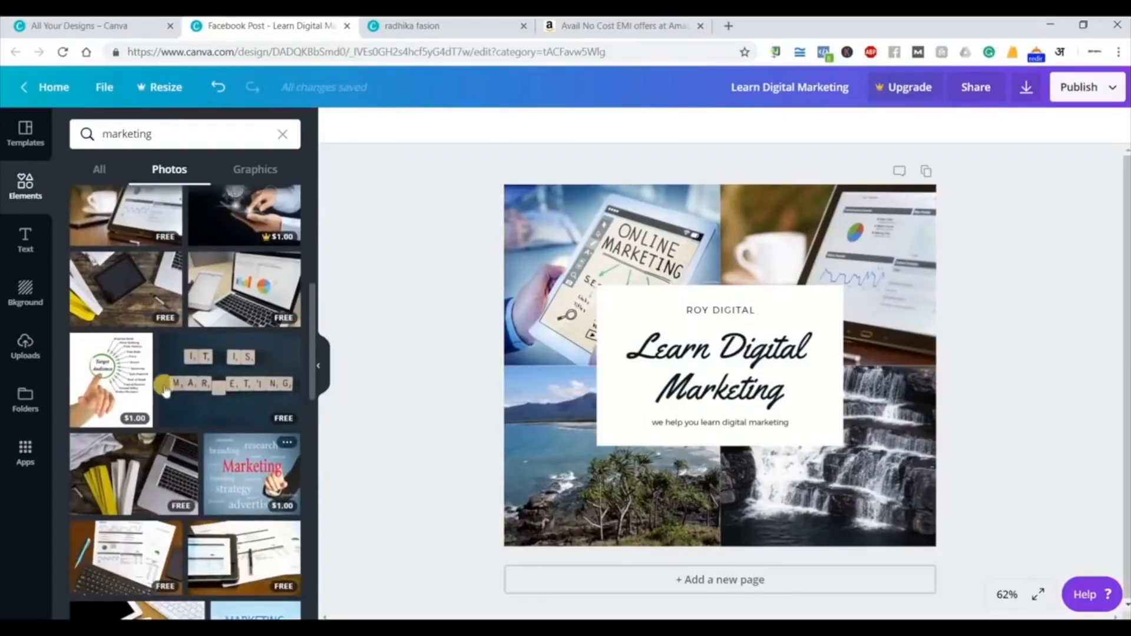
{"action": "left_click", "coordinate": [83, 364]}
{"action": "left_click_drag", "start_coordinate": [839, 466], "coordinate": [866, 480]}
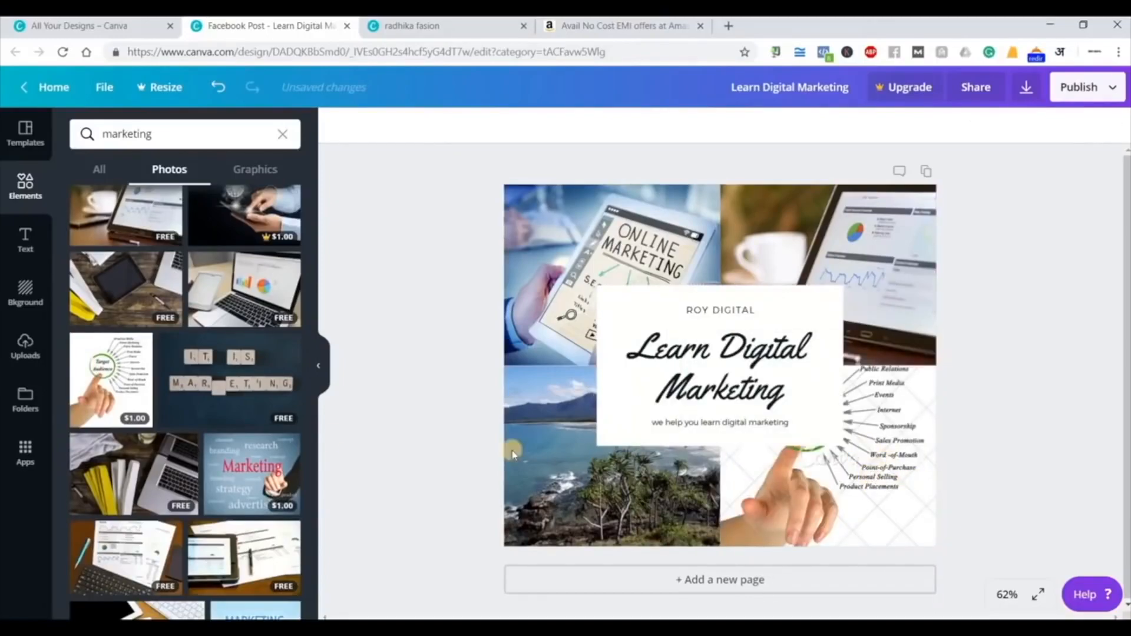
{"action": "key", "text": "ctrl+z"}
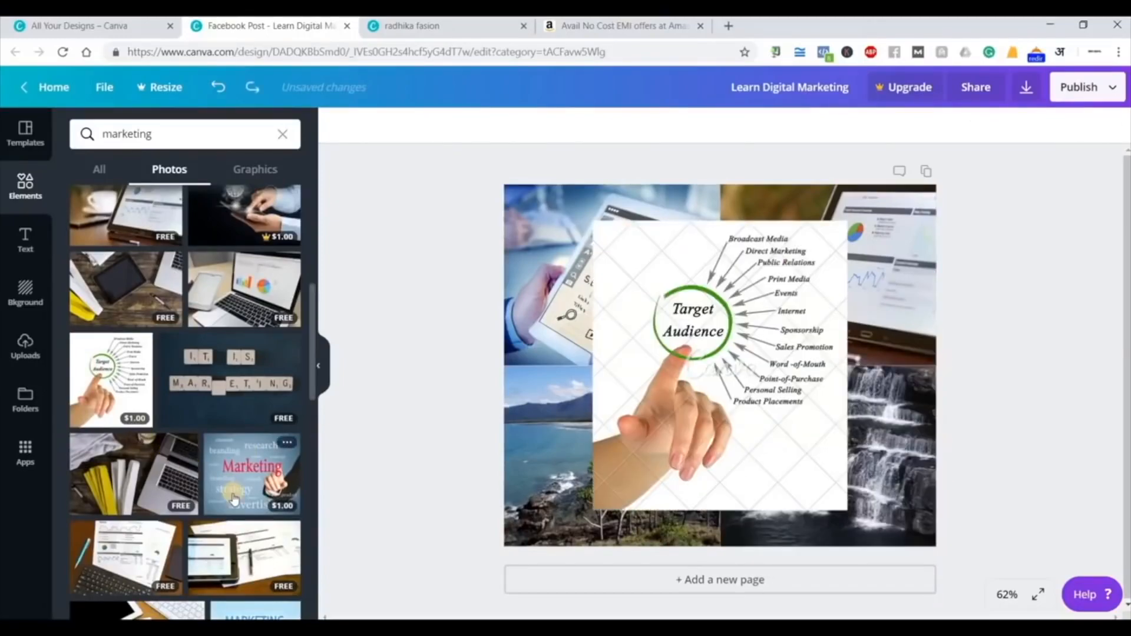
{"action": "scroll", "coordinate": [235, 500], "scroll_direction": "down", "scroll_amount": 1}
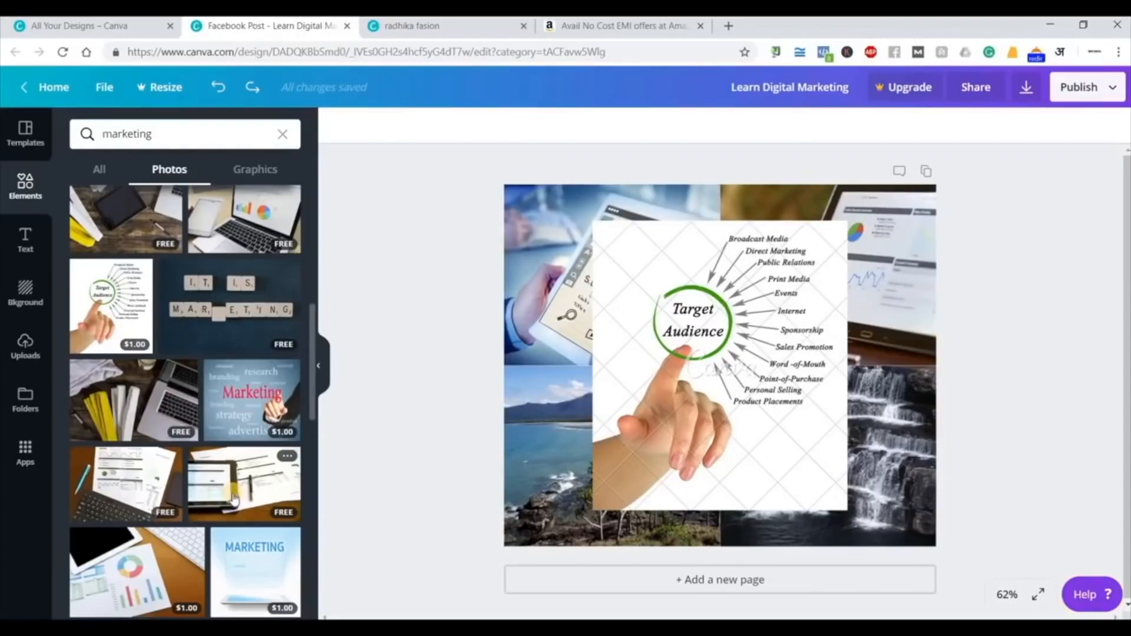
{"action": "key", "text": "ctrl+z"}
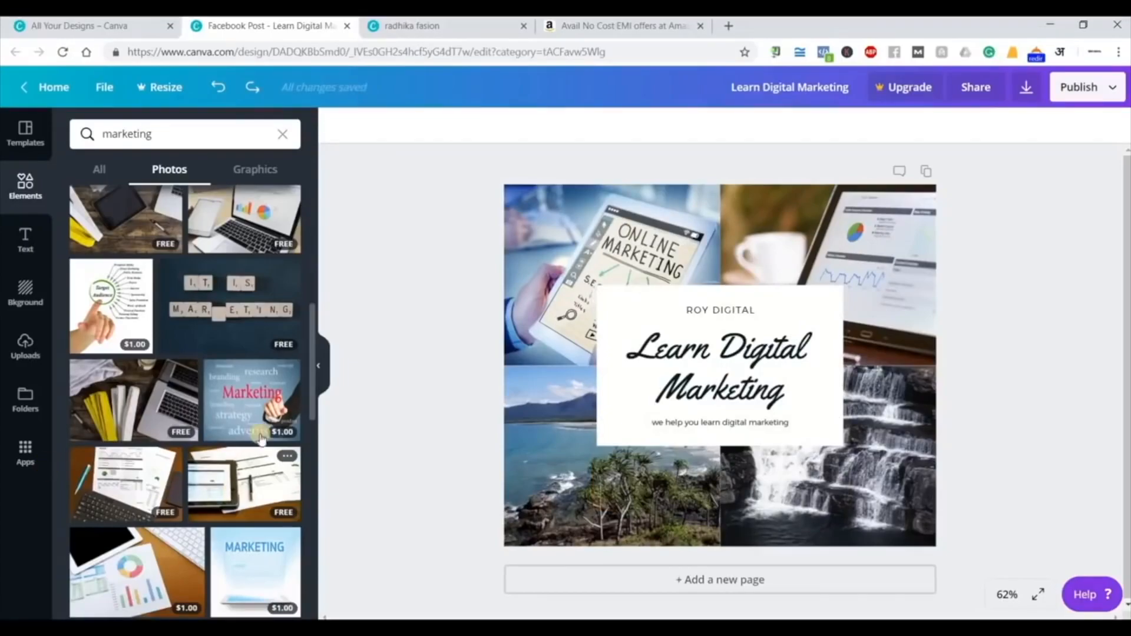
- Try the free analytics photo with line graph and pie chart in the lower-right collage picture and undo its insertion
{"action": "scroll", "coordinate": [234, 525], "scroll_direction": "down", "scroll_amount": 3}
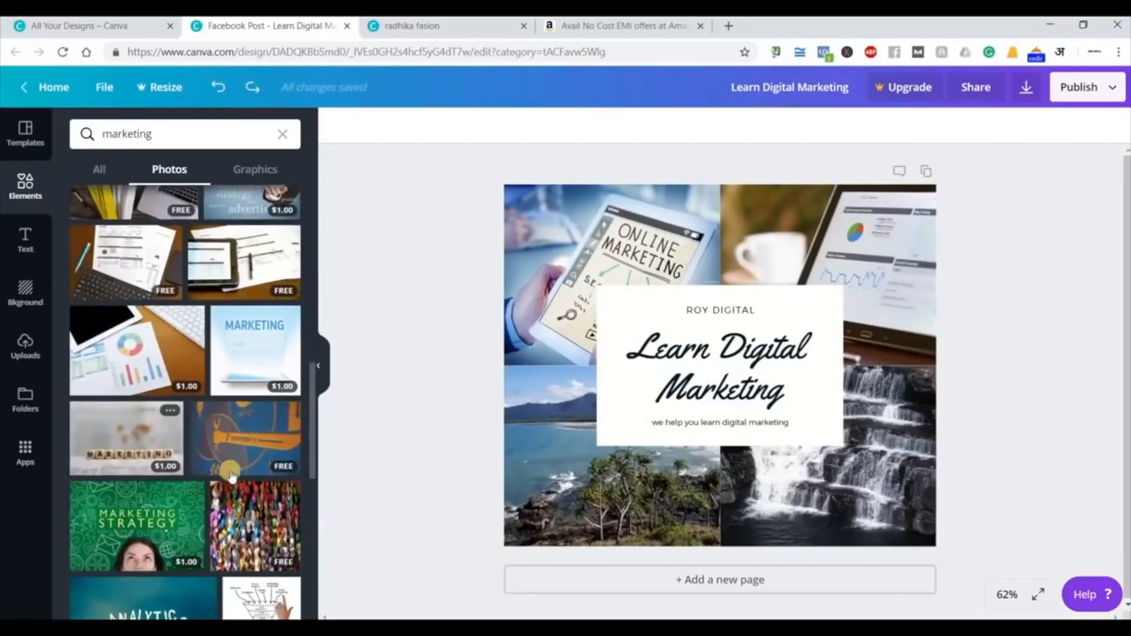
{"action": "scroll", "coordinate": [235, 530], "scroll_direction": "down", "scroll_amount": 2}
{"action": "scroll", "coordinate": [238, 540], "scroll_direction": "down", "scroll_amount": 1}
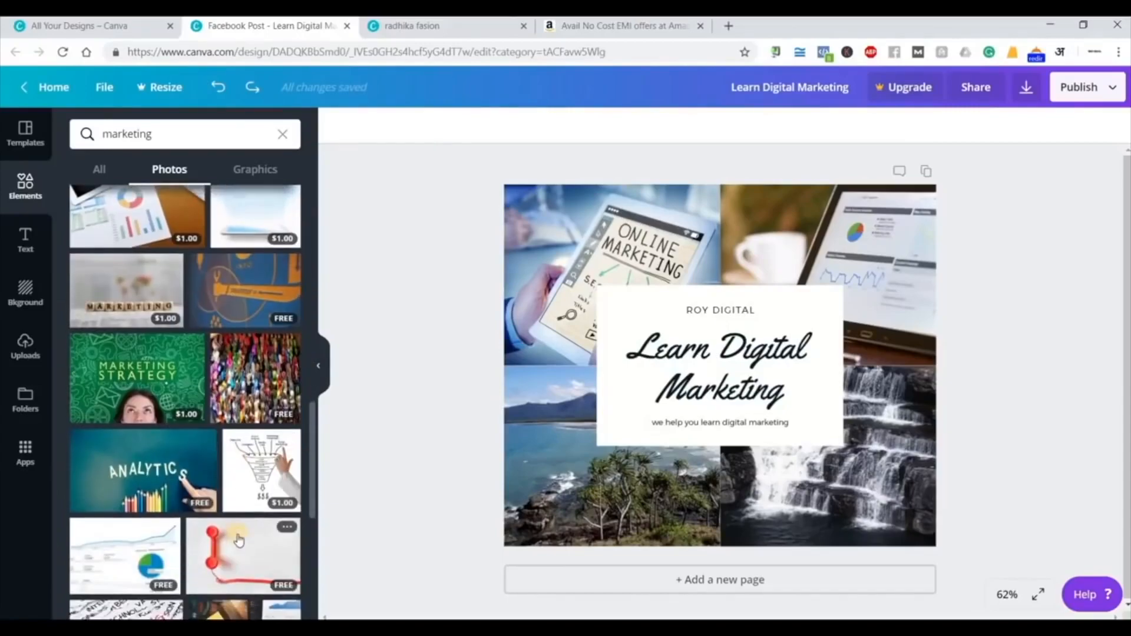
{"action": "scroll", "coordinate": [239, 540], "scroll_direction": "down", "scroll_amount": 3}
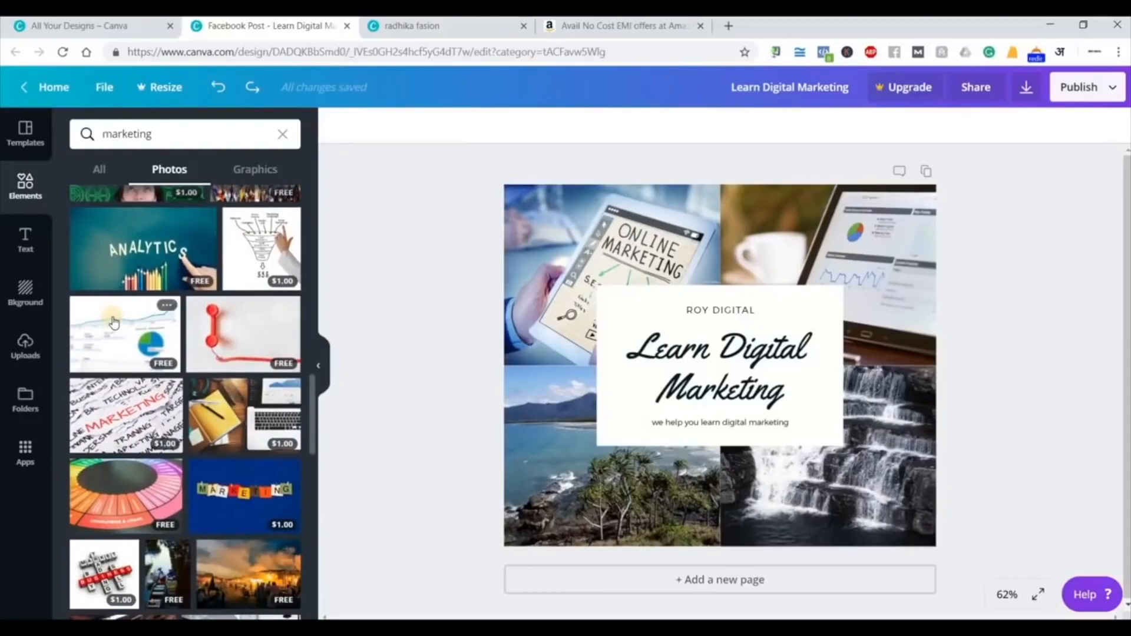
{"action": "left_click", "coordinate": [116, 323]}
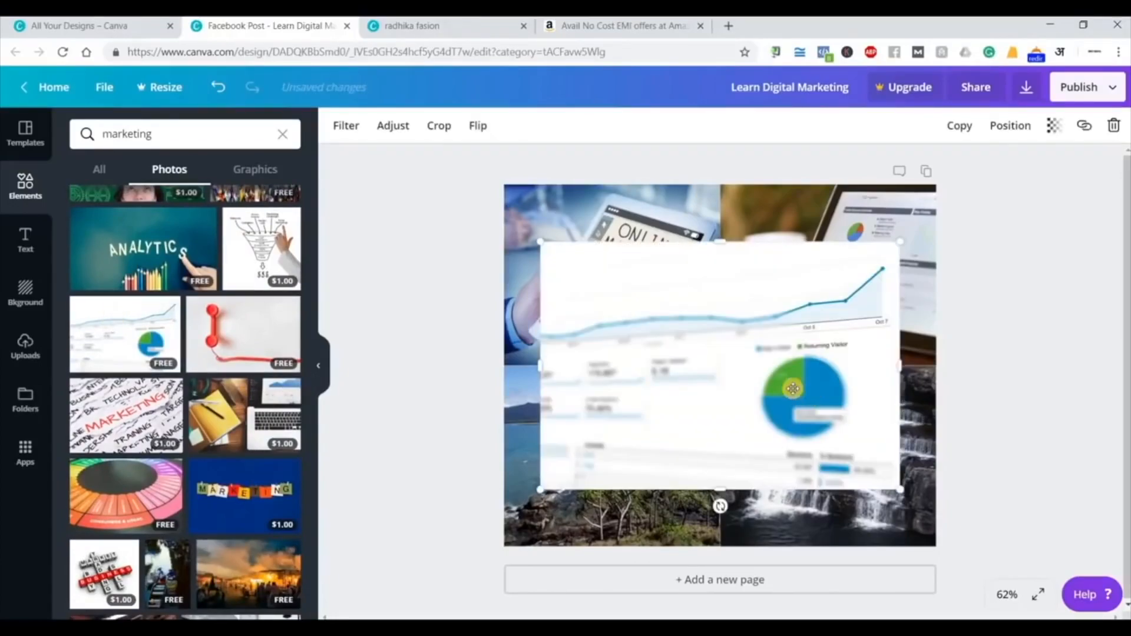
{"action": "left_click_drag", "start_coordinate": [776, 390], "coordinate": [849, 500]}
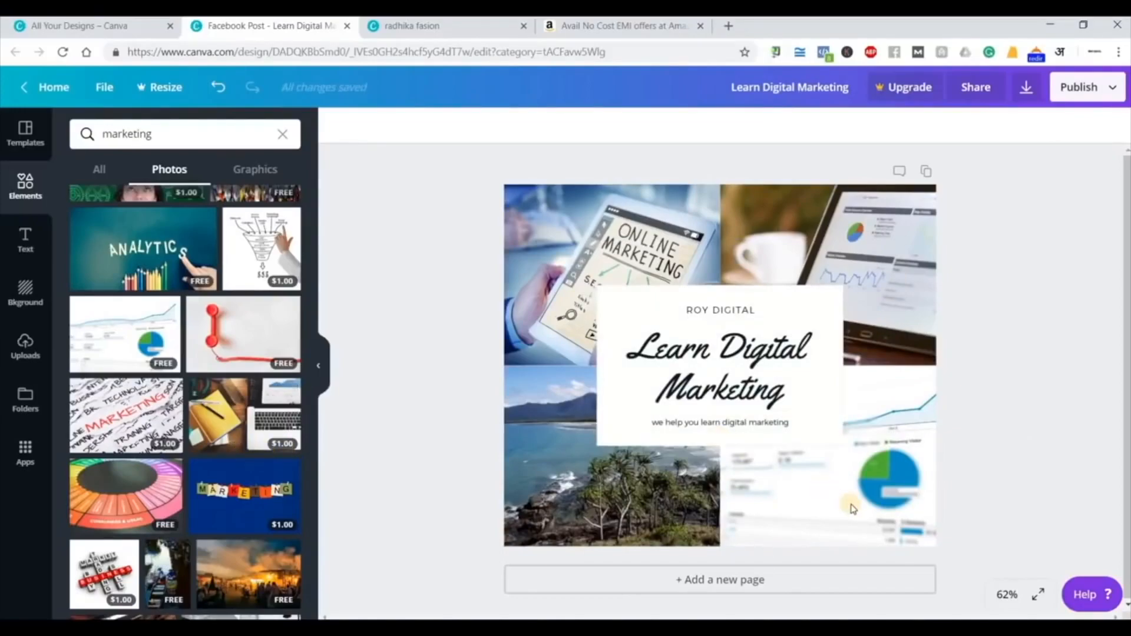
{"action": "key", "text": "ctrl+z"}
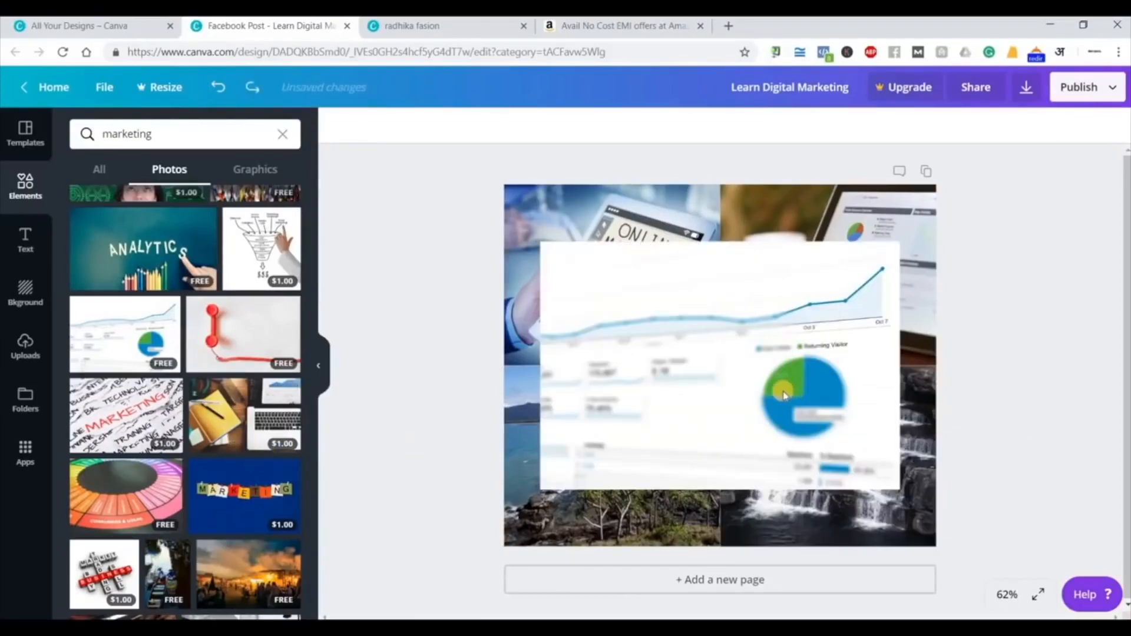
{"action": "key", "text": "ctrl+z"}
{"action": "scroll", "coordinate": [224, 422], "scroll_direction": "down", "scroll_amount": 3}
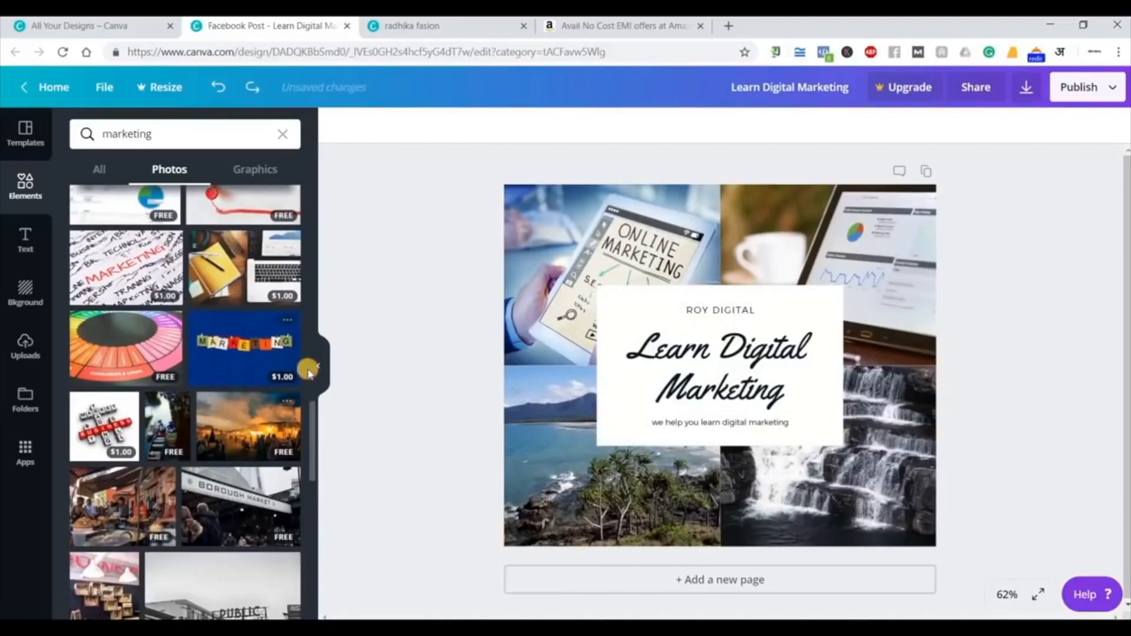
{"action": "left_click", "coordinate": [294, 368]}
{"action": "key", "text": "ctrl+z"}
{"action": "scroll", "coordinate": [242, 456], "scroll_direction": "down", "scroll_amount": 1}
{"action": "scroll", "coordinate": [241, 456], "scroll_direction": "down", "scroll_amount": 5}
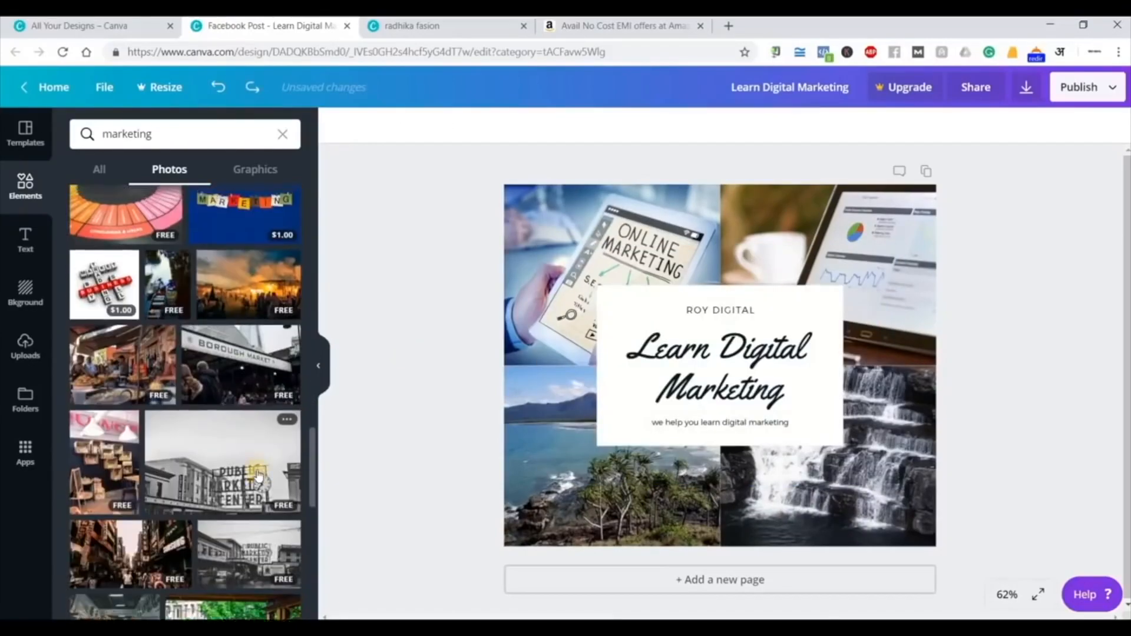
- Replace the lower-left coast picture of the collage with the free photo of an "Online Marketing" phone beside glasses and green leaves
{"action": "scroll", "coordinate": [257, 473], "scroll_direction": "up", "scroll_amount": 10}
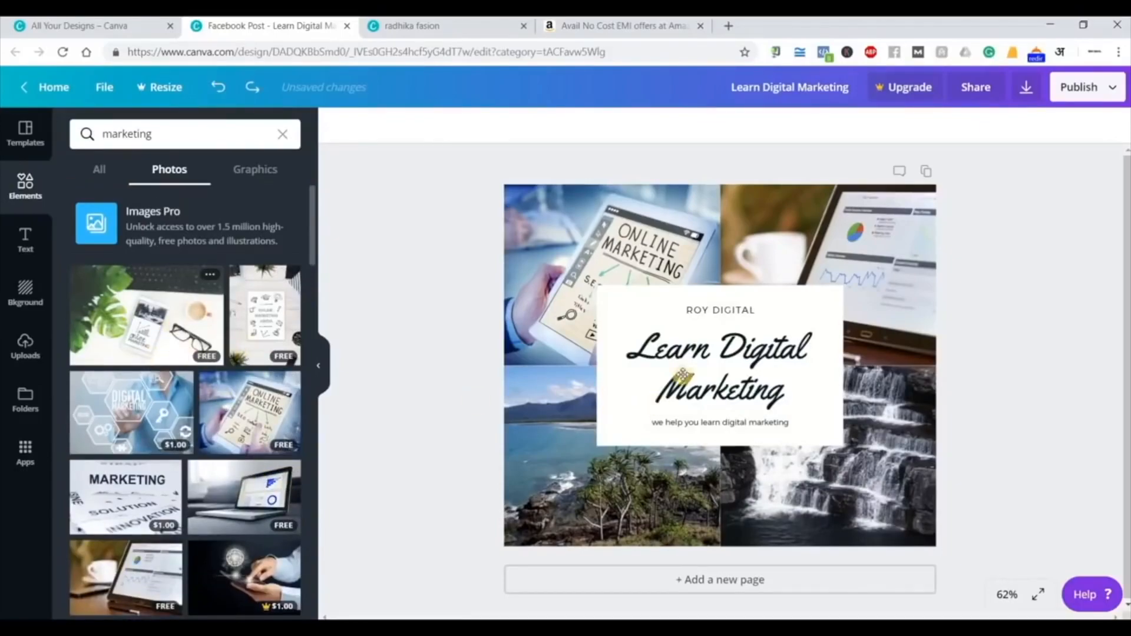
{"action": "left_click", "coordinate": [175, 328]}
{"action": "left_click_drag", "start_coordinate": [593, 459], "coordinate": [591, 464]}
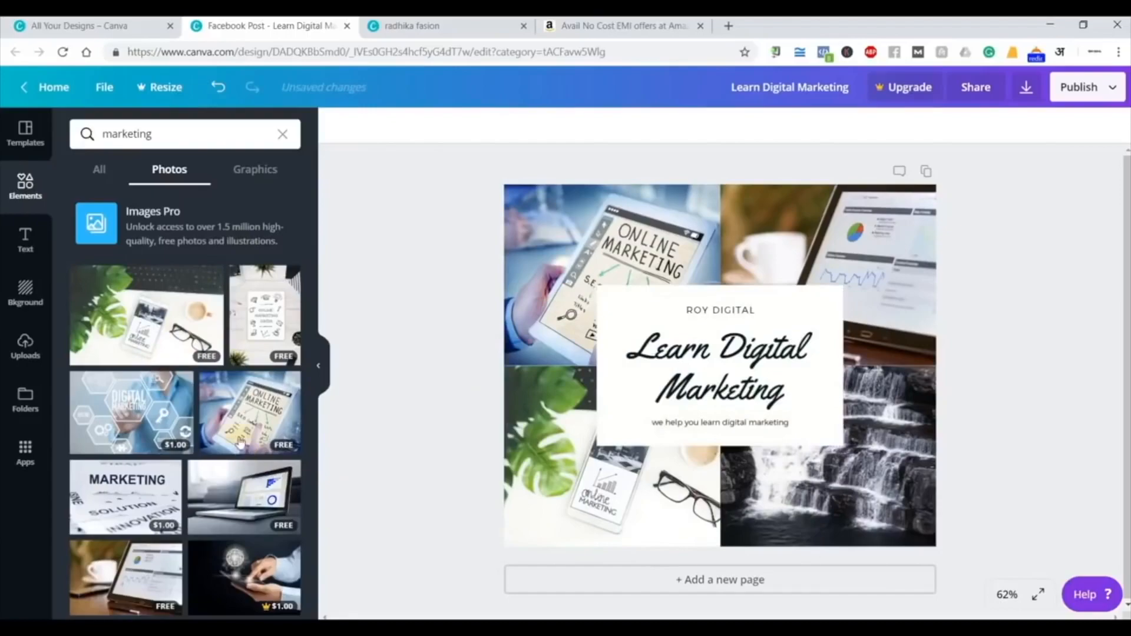
- Replace the lower-right waterfall picture of the collage with the free photo of a laptop showing blue charts
{"action": "scroll", "coordinate": [277, 424], "scroll_direction": "down", "scroll_amount": 1}
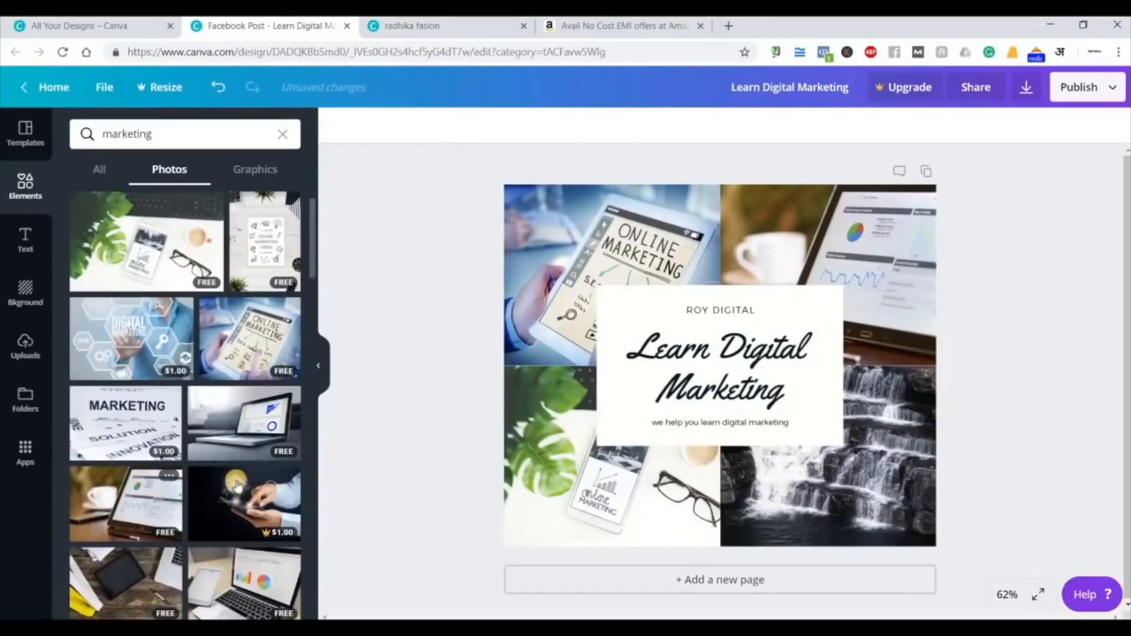
{"action": "scroll", "coordinate": [256, 367], "scroll_direction": "down", "scroll_amount": 1}
{"action": "left_click", "coordinate": [257, 366]}
{"action": "left_click_drag", "start_coordinate": [866, 422], "coordinate": [913, 492]}
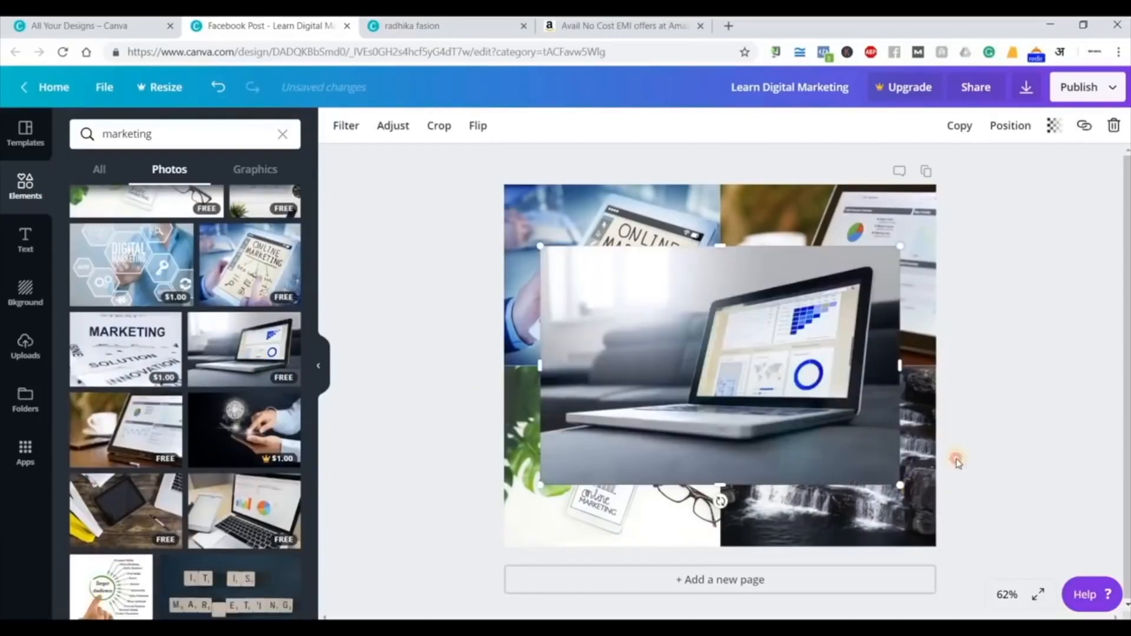
{"action": "left_click", "coordinate": [1051, 377]}
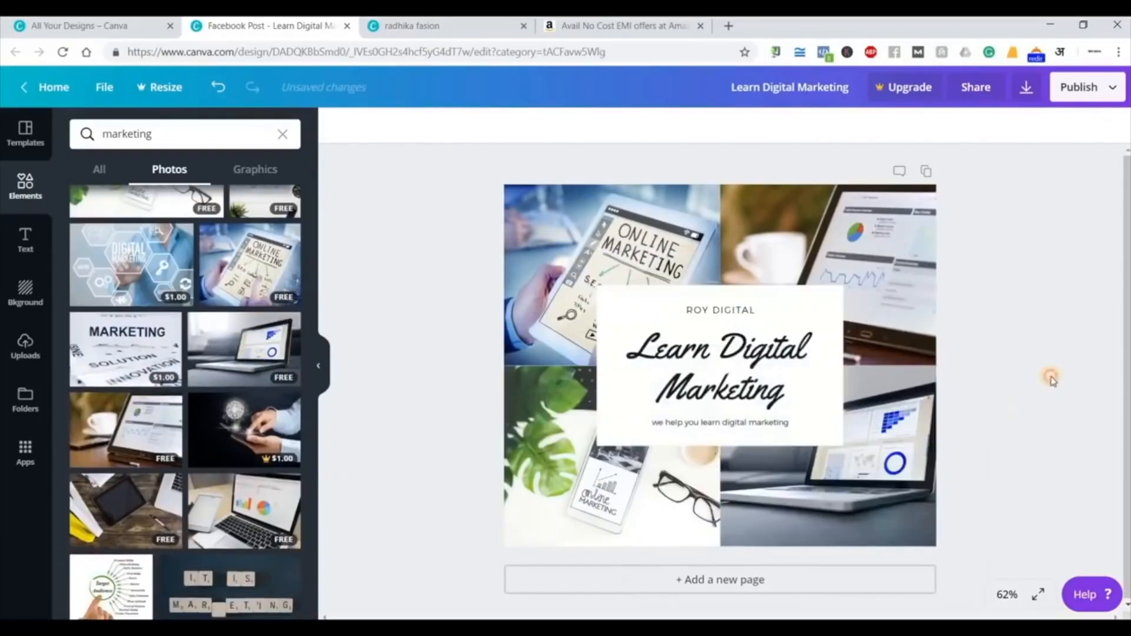
- Preview the finished post in full screen and download it as a PNG file
{"action": "left_click", "coordinate": [1032, 596]}
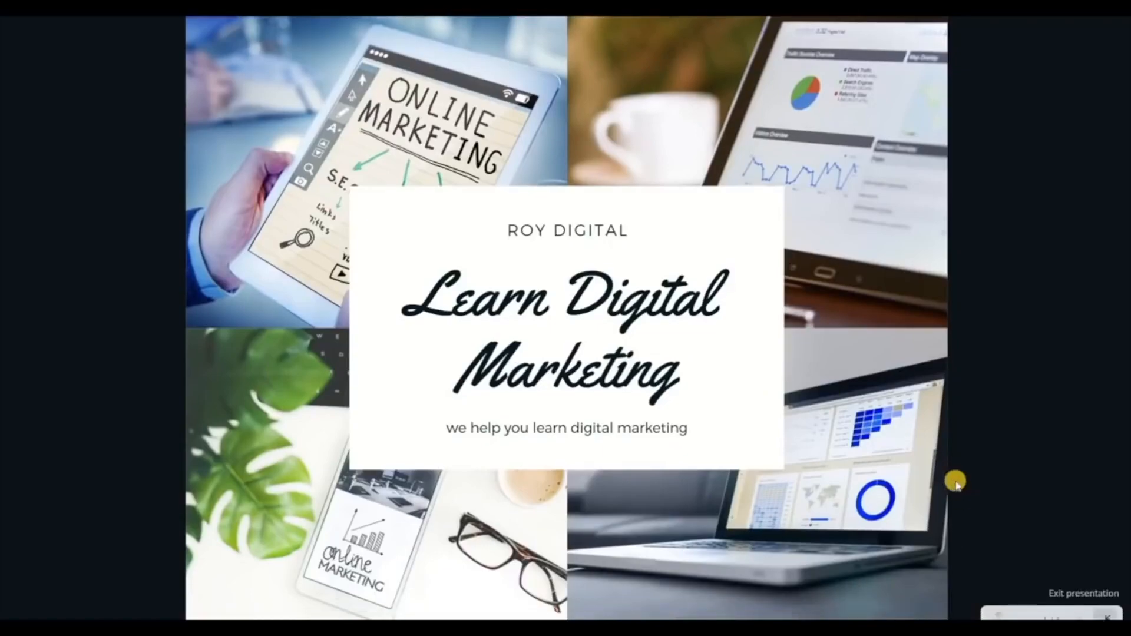
{"action": "key", "text": "Escape"}
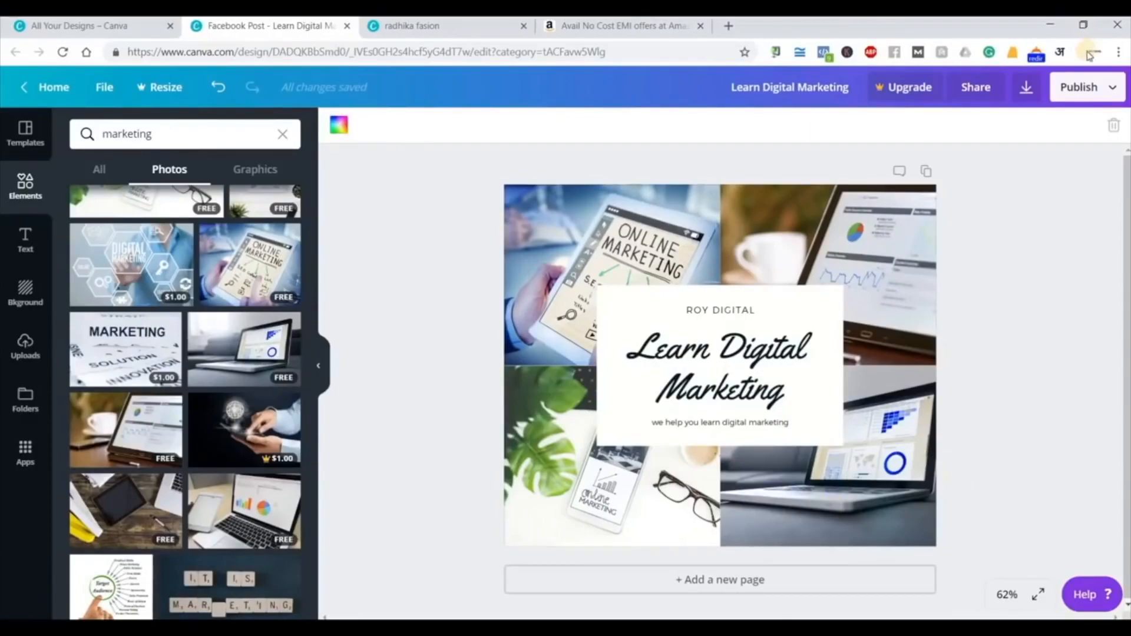
{"action": "left_click", "coordinate": [1114, 90]}
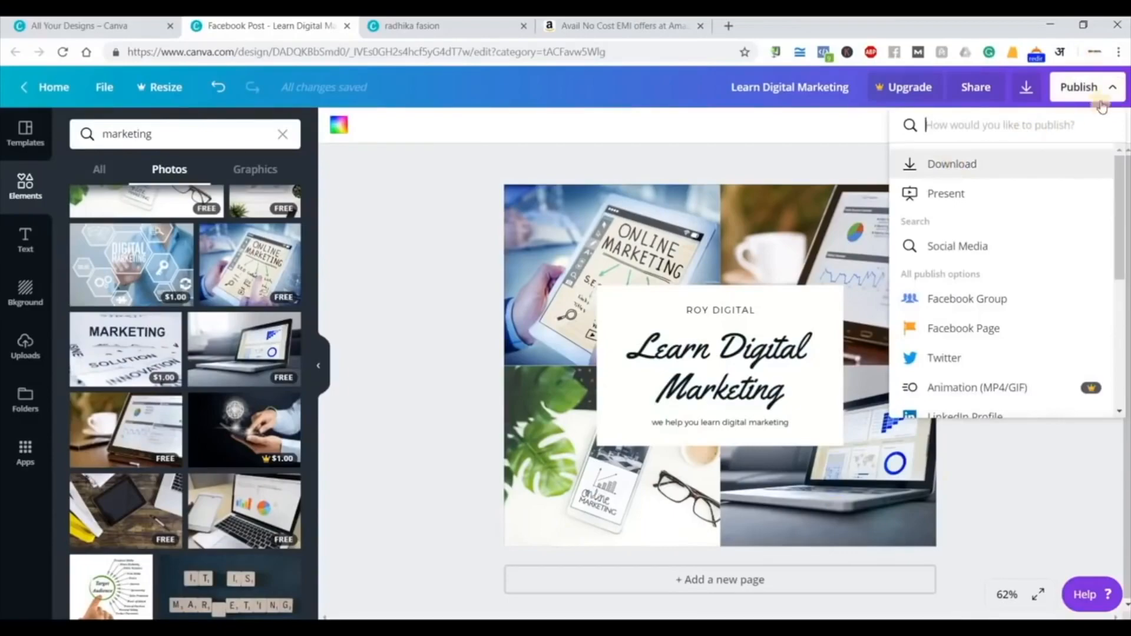
{"action": "left_click", "coordinate": [933, 168]}
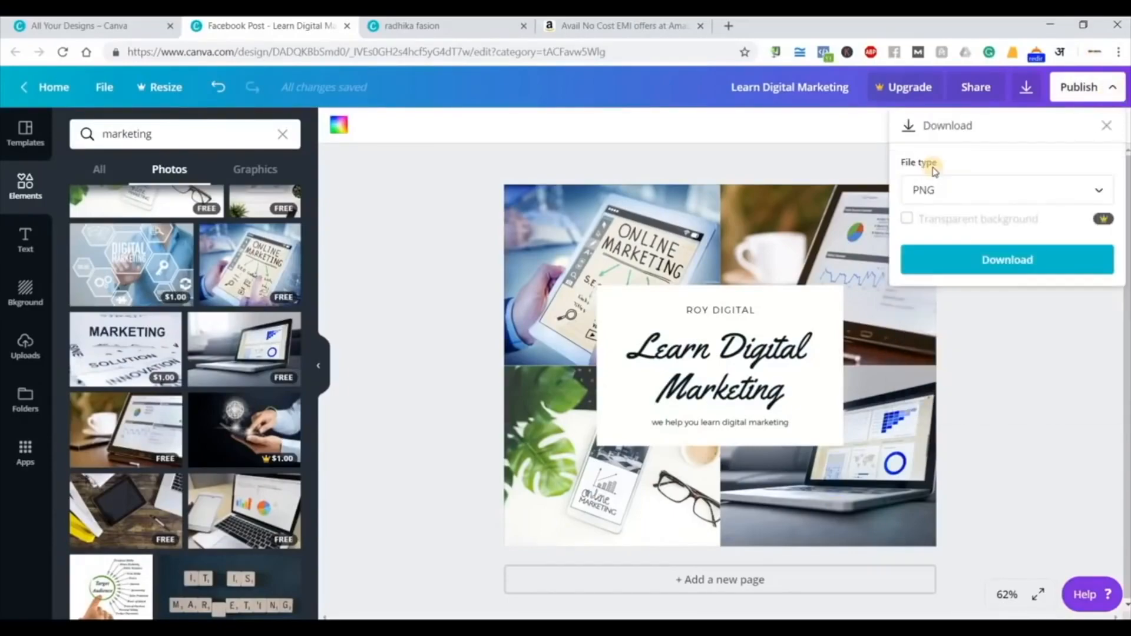
{"action": "left_click", "coordinate": [990, 260]}
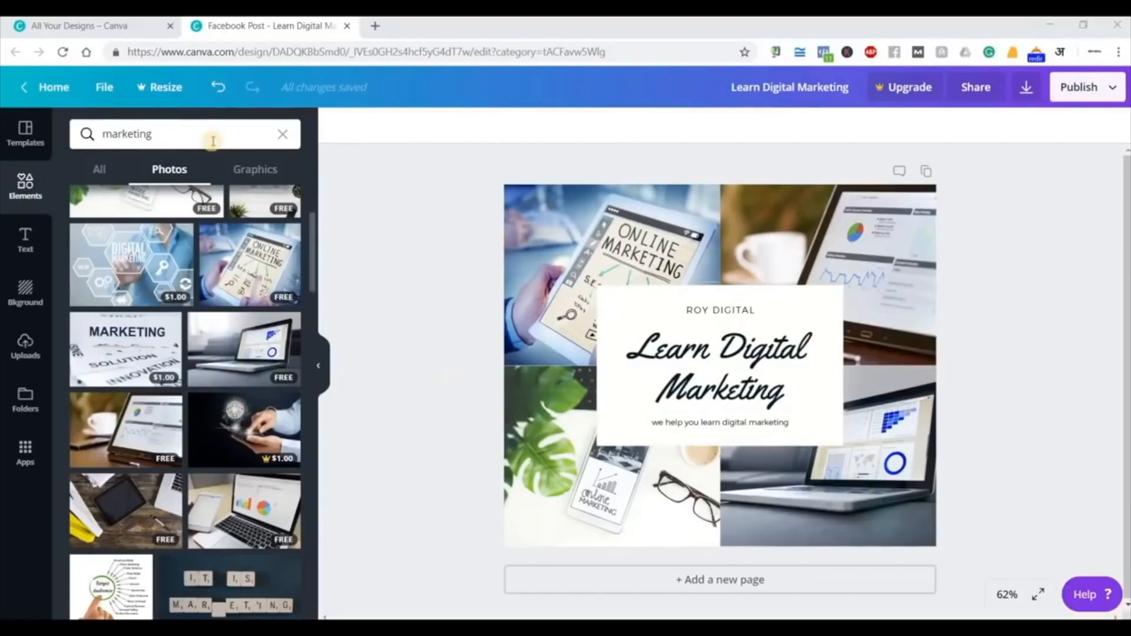
- Close the finished marketing post and create a new blank Facebook Post design
{"action": "left_click", "coordinate": [350, 26]}
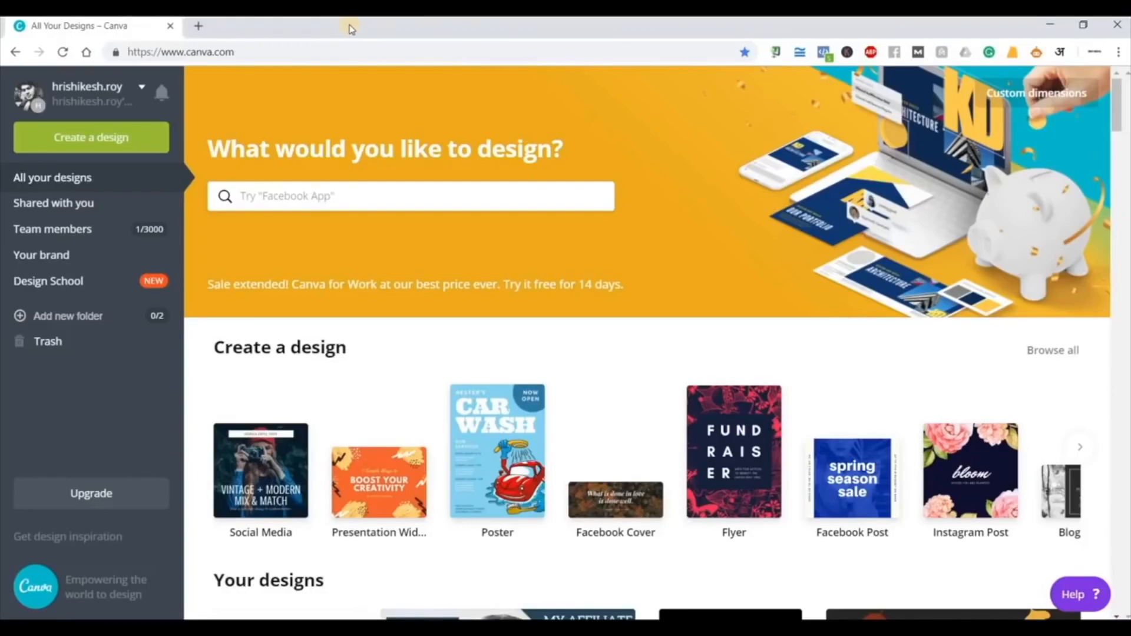
{"action": "left_click", "coordinate": [871, 502]}
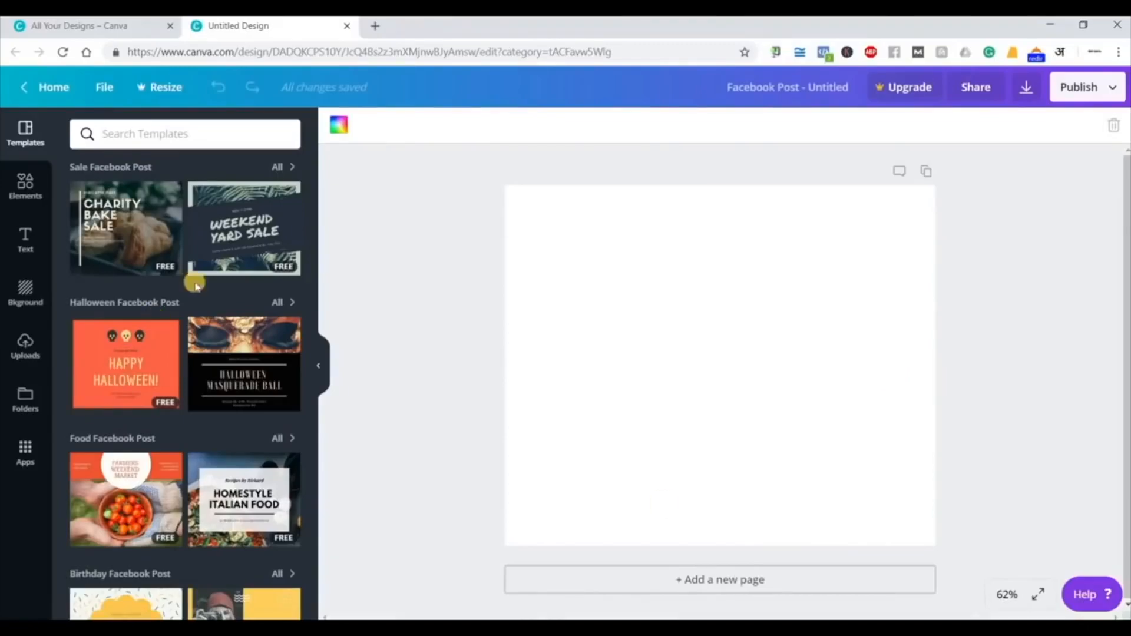
{"action": "scroll", "coordinate": [204, 517], "scroll_direction": "down", "scroll_amount": 2}
{"action": "scroll", "coordinate": [203, 516], "scroll_direction": "down", "scroll_amount": 2}
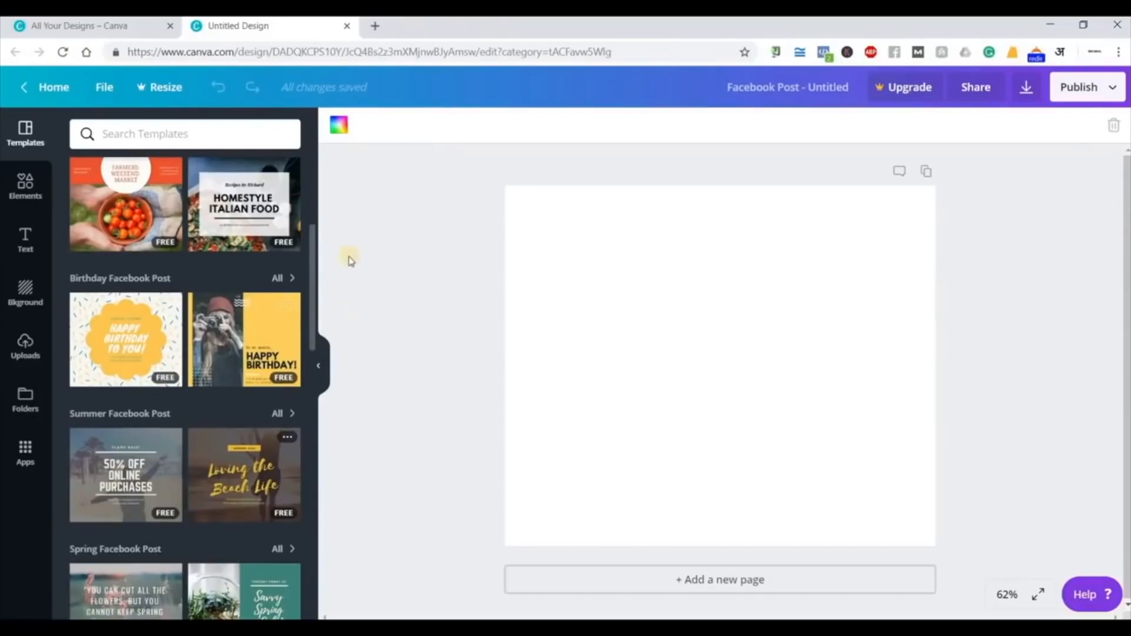
{"action": "scroll", "coordinate": [316, 195], "scroll_direction": "up", "scroll_amount": 1}
{"action": "left_click_drag", "start_coordinate": [332, 141], "coordinate": [331, 144]}
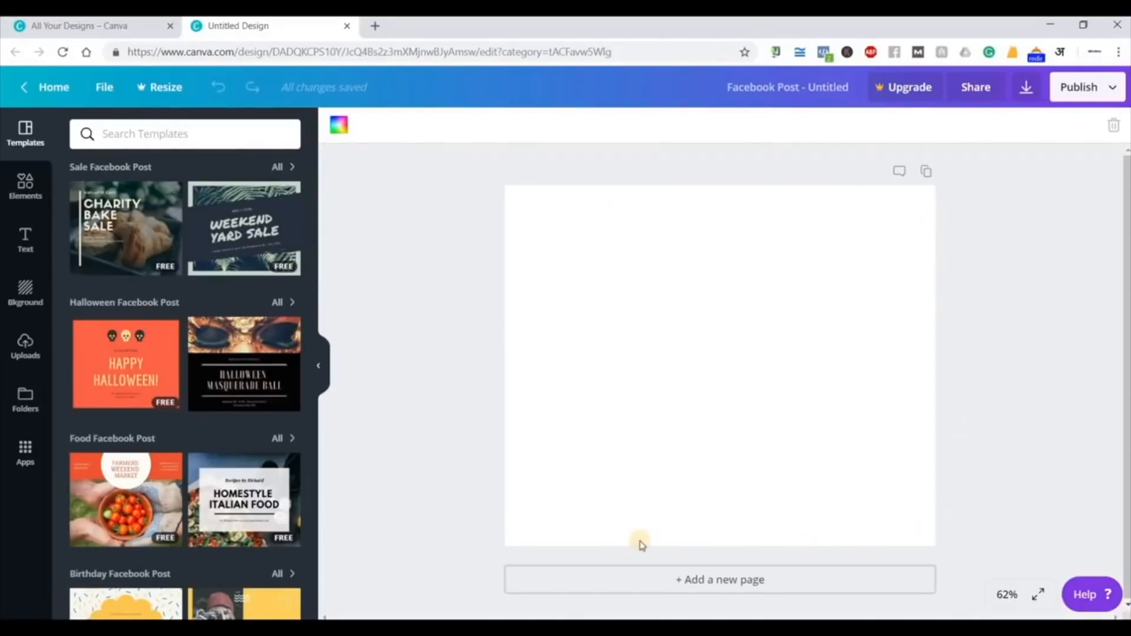
- Try the free blurred city-lights photo and the raindrops-on-glass photo as the page background
{"action": "left_click", "coordinate": [33, 292]}
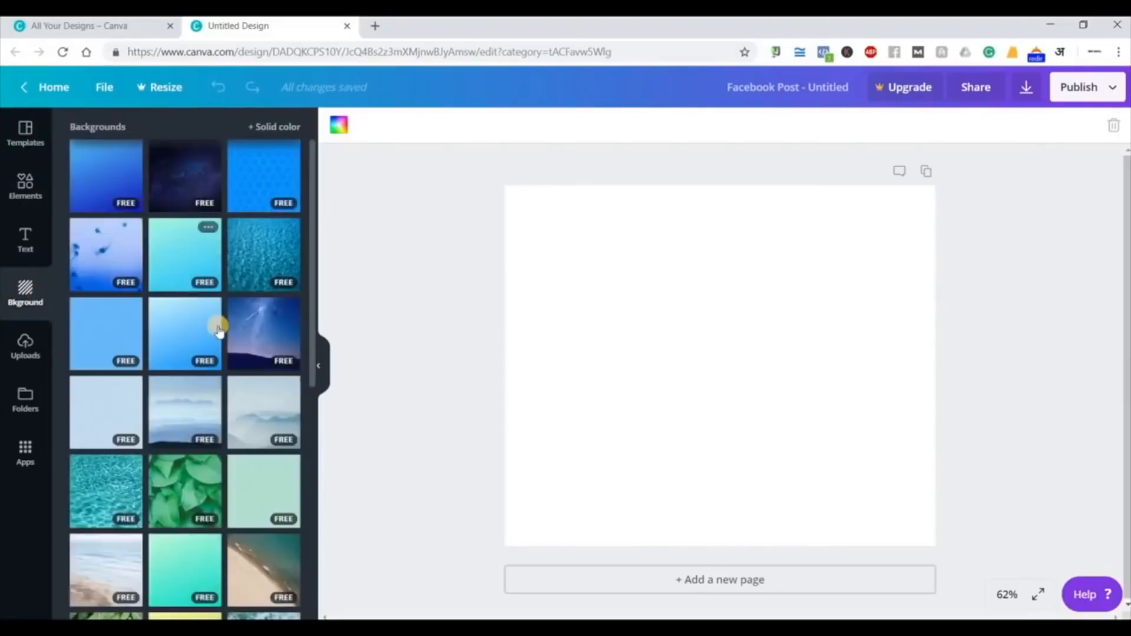
{"action": "scroll", "coordinate": [219, 330], "scroll_direction": "down", "scroll_amount": 10}
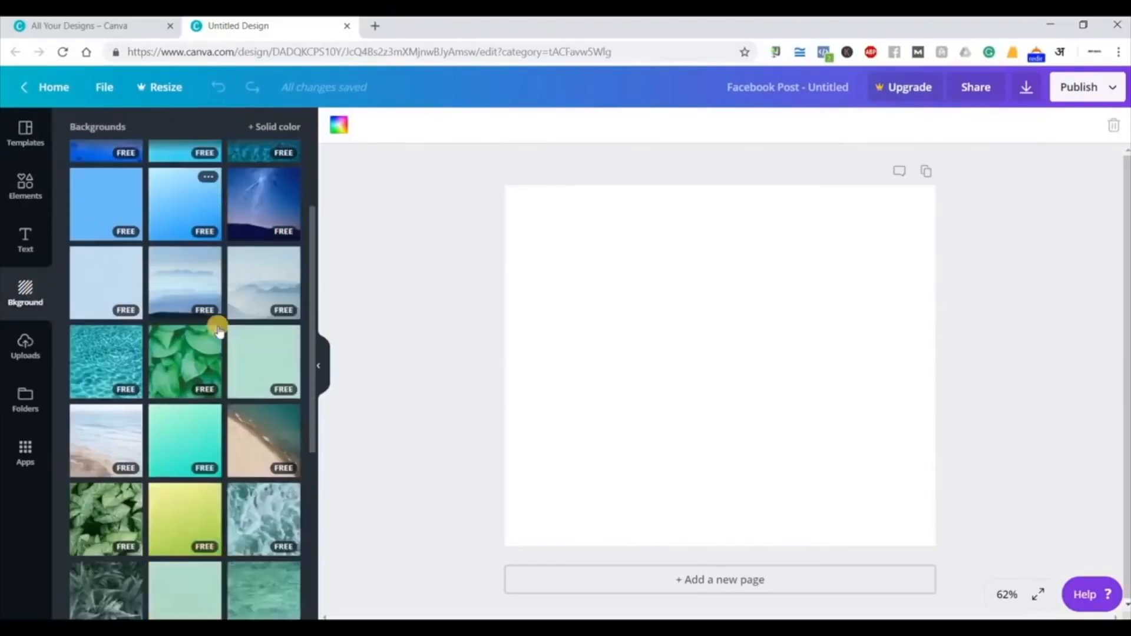
{"action": "scroll", "coordinate": [219, 330], "scroll_direction": "down", "scroll_amount": 8}
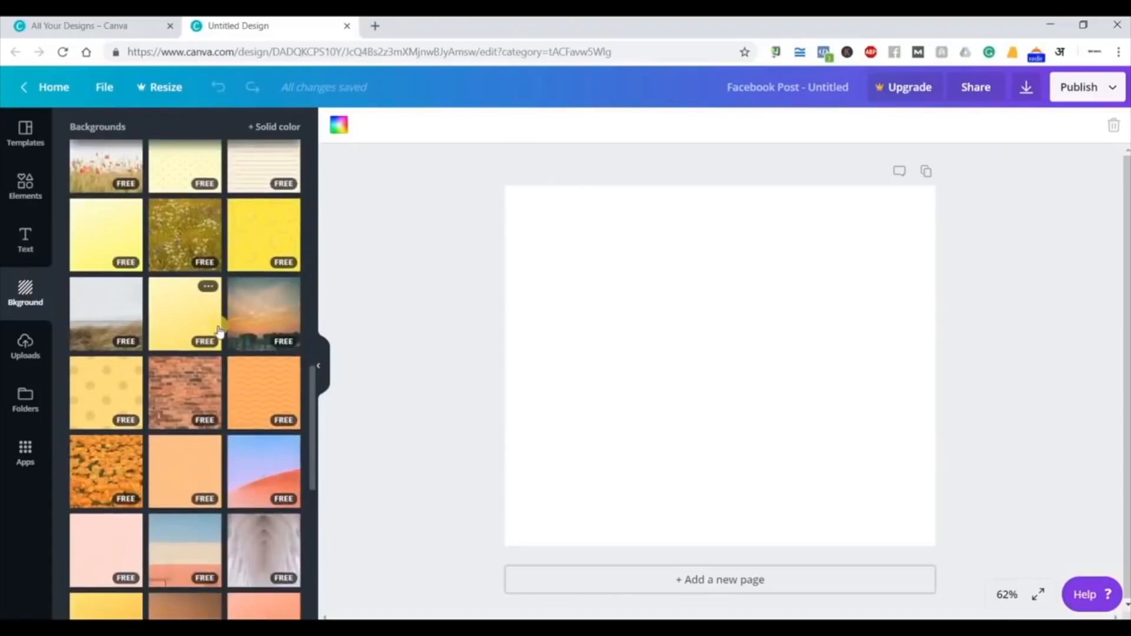
{"action": "scroll", "coordinate": [219, 330], "scroll_direction": "down", "scroll_amount": 3}
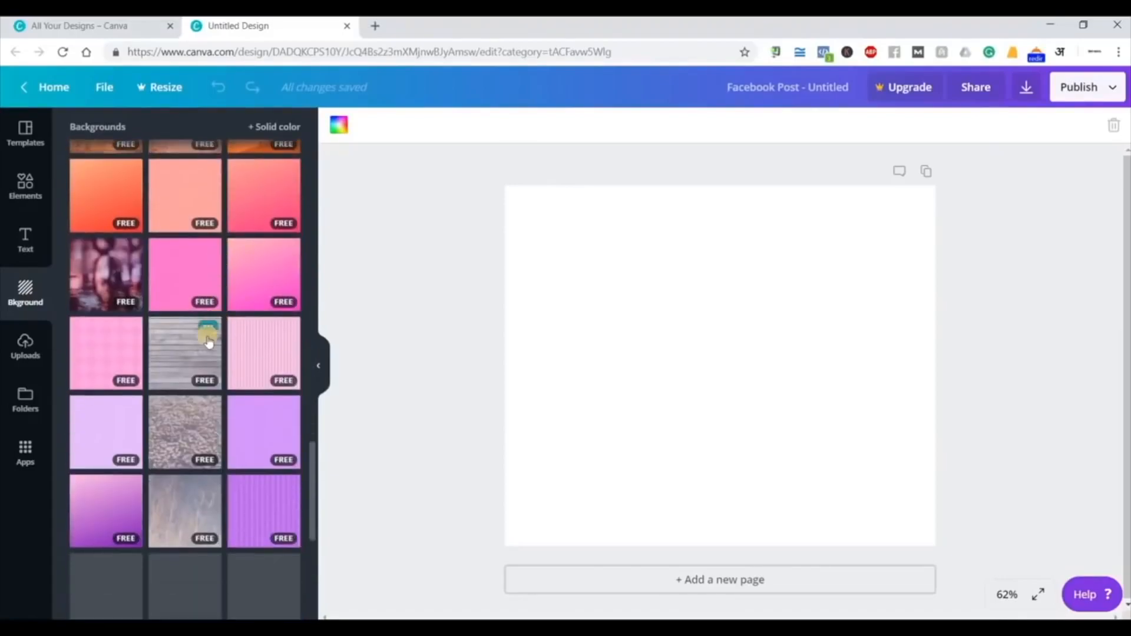
{"action": "left_click", "coordinate": [99, 288]}
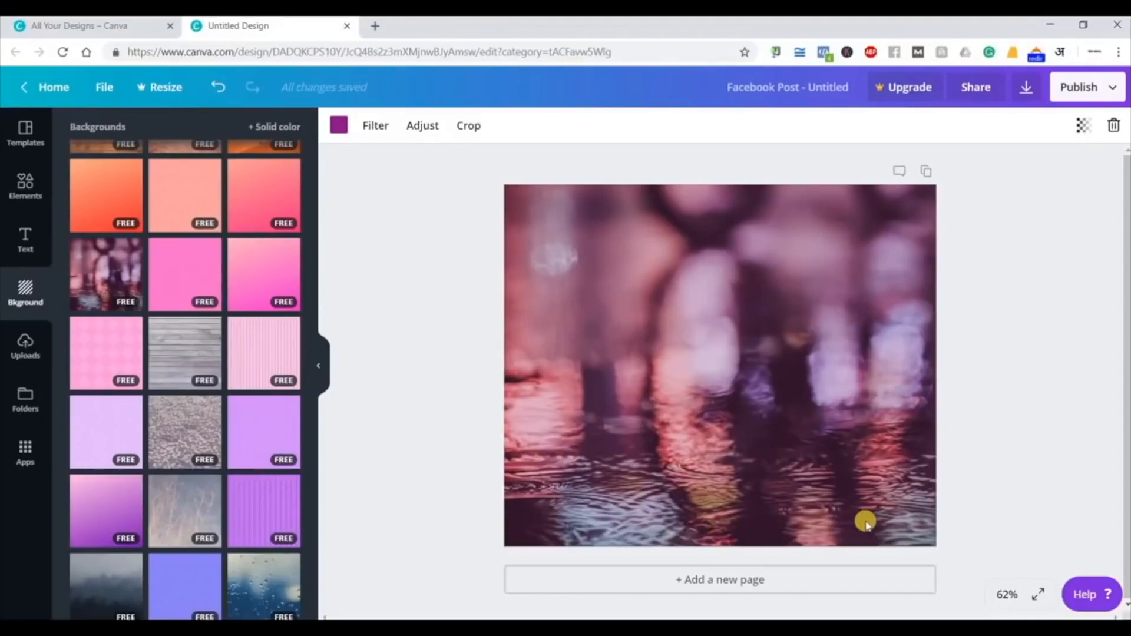
{"action": "left_click", "coordinate": [295, 582]}
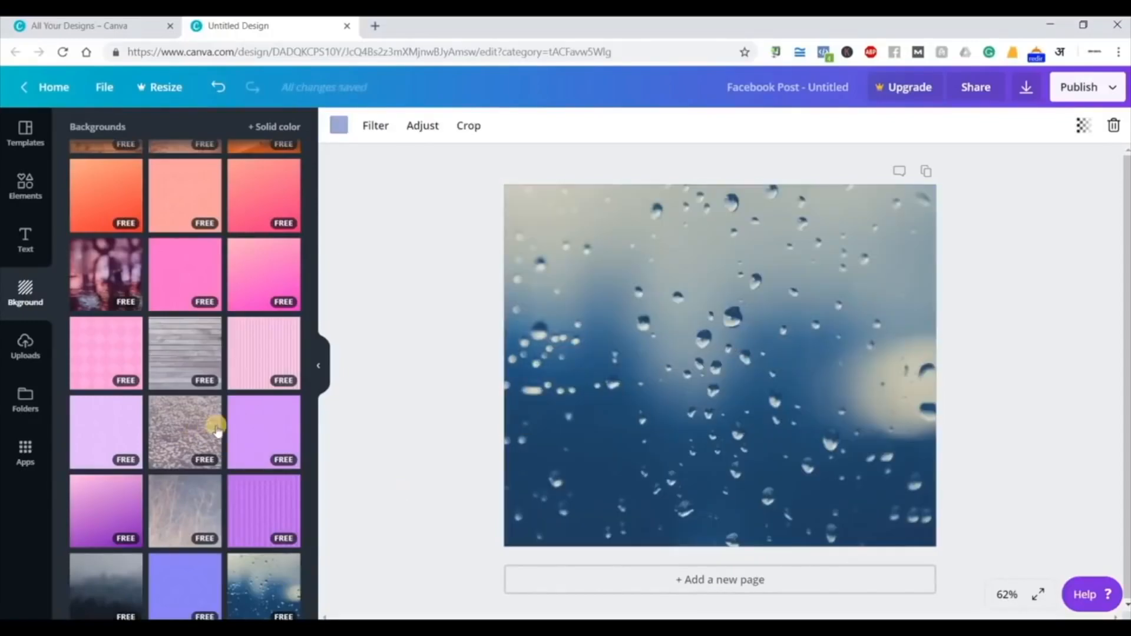
- Change the page background to the free photo of an empty road between hills
{"action": "scroll", "coordinate": [217, 429], "scroll_direction": "down", "scroll_amount": 3}
{"action": "scroll", "coordinate": [159, 498], "scroll_direction": "down", "scroll_amount": 2}
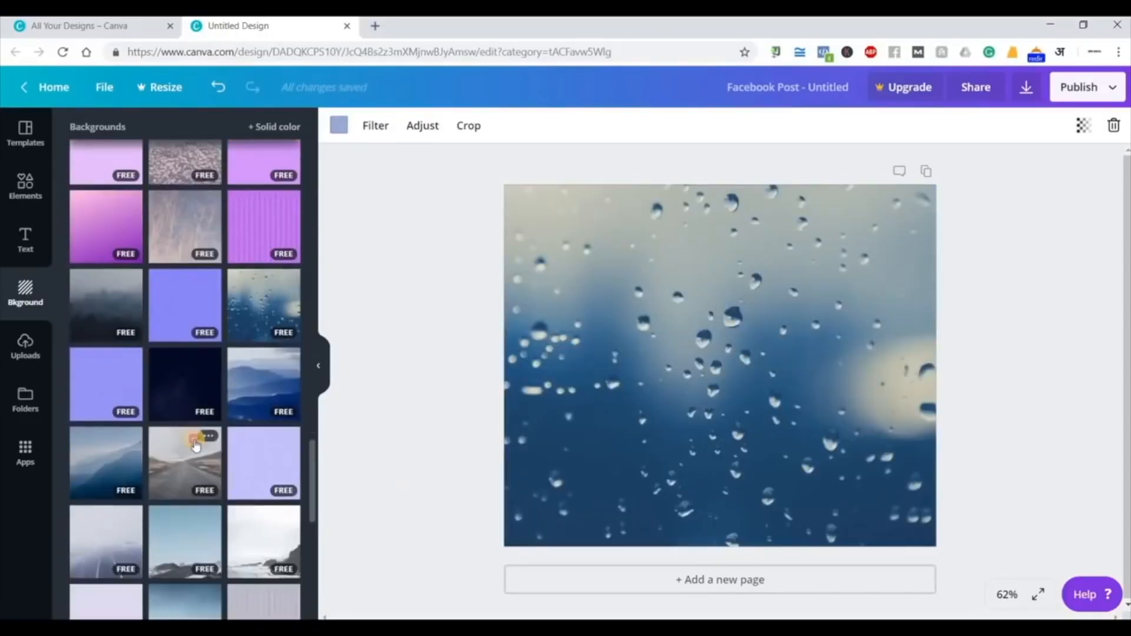
{"action": "left_click", "coordinate": [196, 445]}
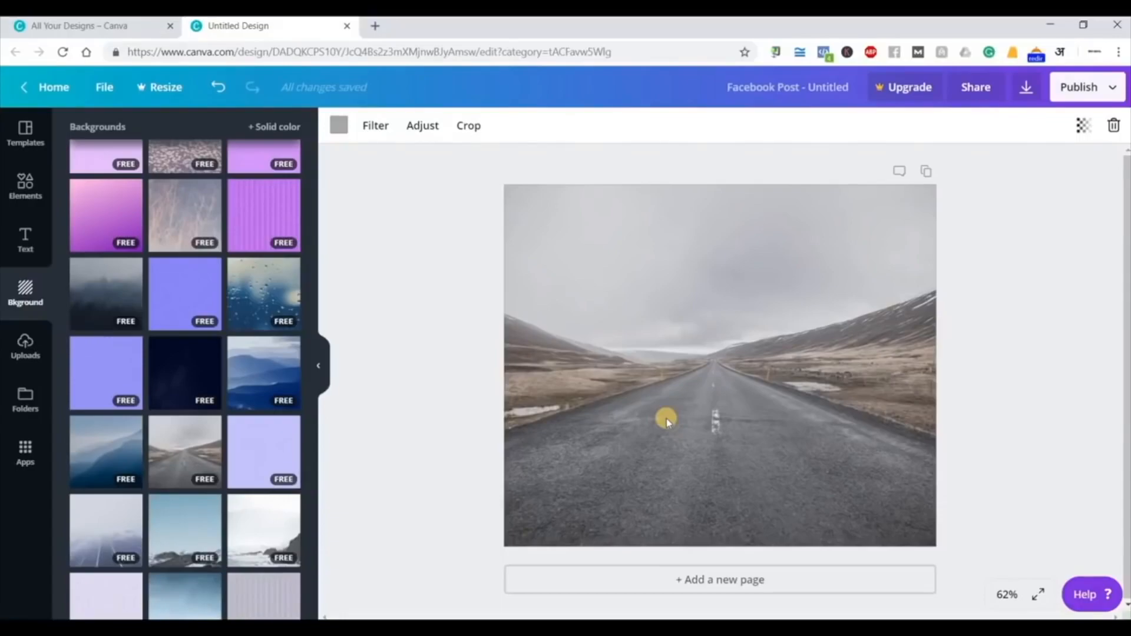
- Try the night city aerial photo and the grey desert photo with a walking figure as the page background
{"action": "scroll", "coordinate": [236, 421], "scroll_direction": "down", "scroll_amount": 3}
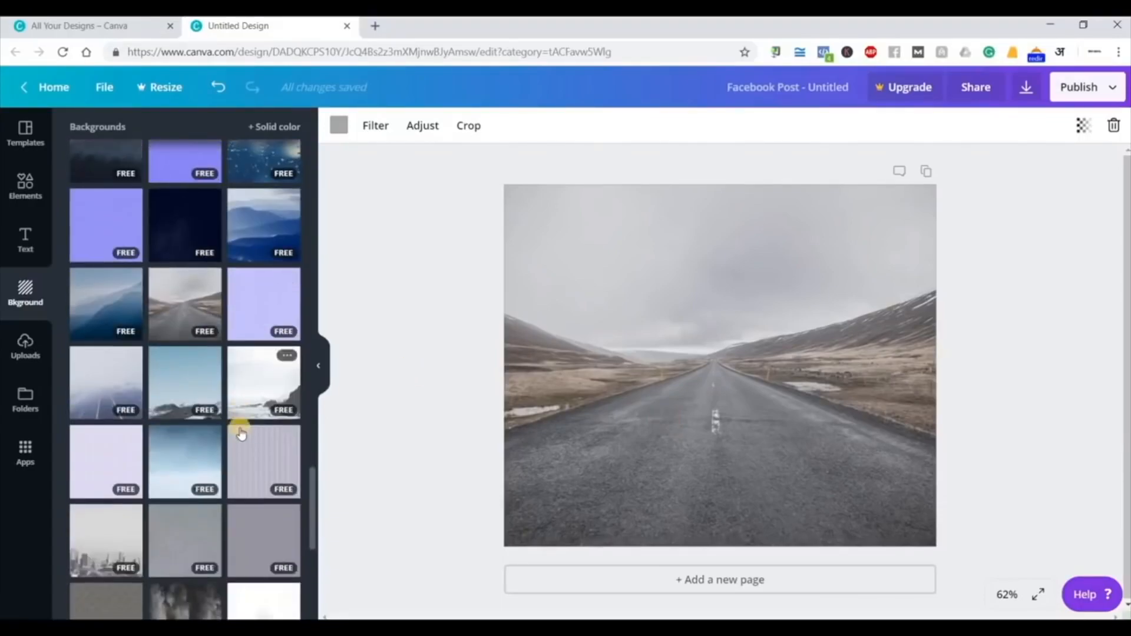
{"action": "scroll", "coordinate": [240, 434], "scroll_direction": "down", "scroll_amount": 6}
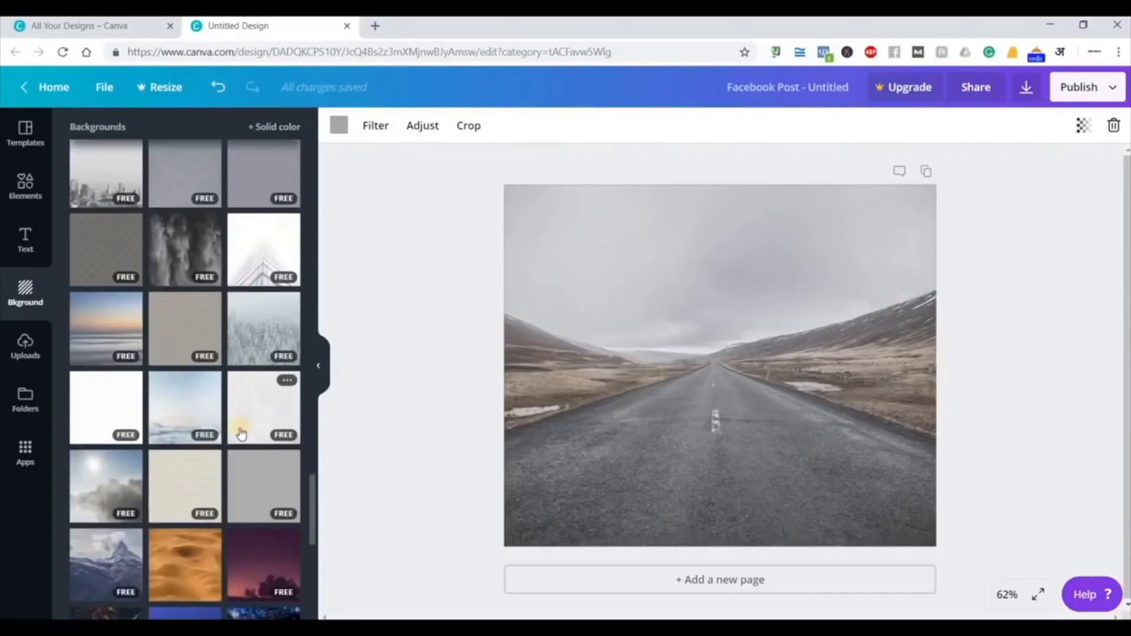
{"action": "scroll", "coordinate": [242, 430], "scroll_direction": "down", "scroll_amount": 5}
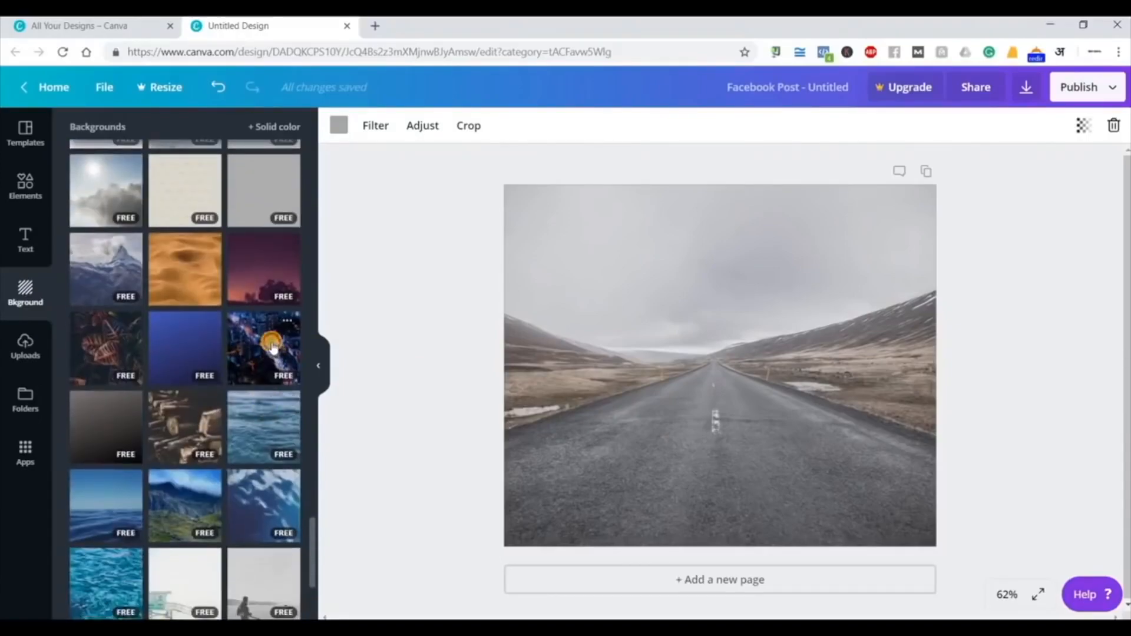
{"action": "left_click", "coordinate": [272, 348]}
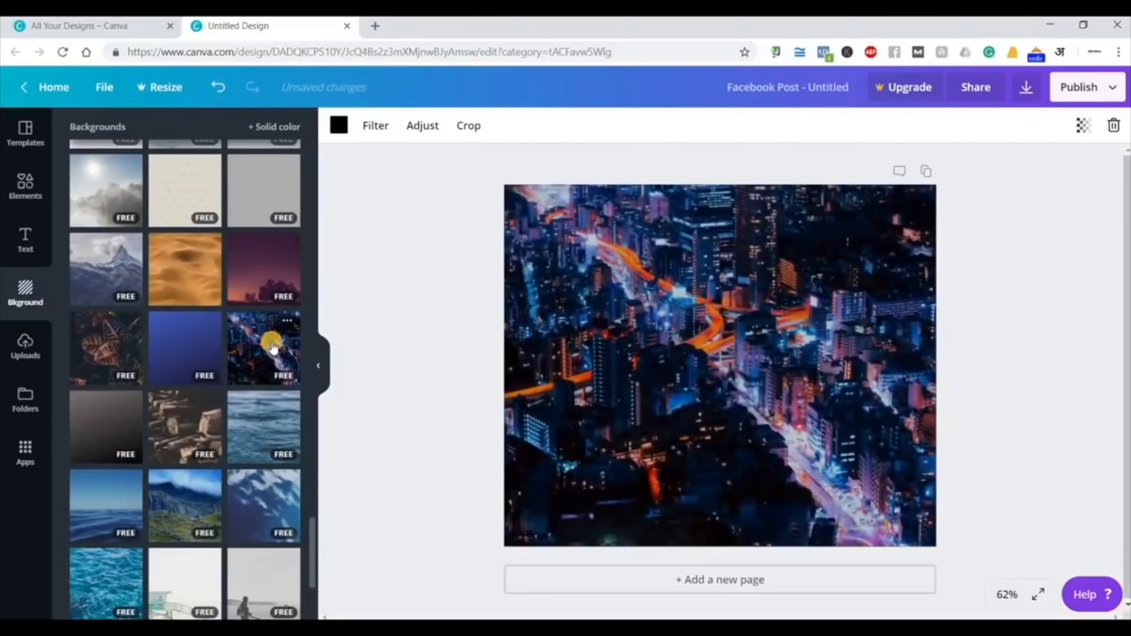
{"action": "left_click", "coordinate": [262, 566]}
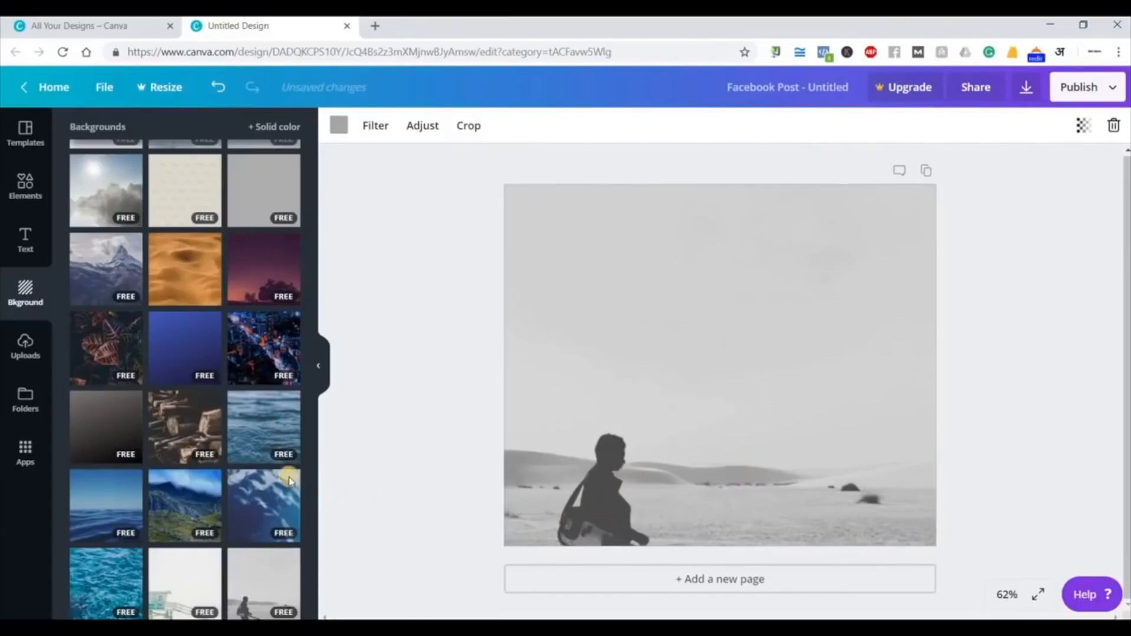
- Look through the remaining backgrounds and set the page background back to the free empty road photo
{"action": "scroll", "coordinate": [269, 479], "scroll_direction": "down", "scroll_amount": 5}
{"action": "scroll", "coordinate": [268, 478], "scroll_direction": "down", "scroll_amount": 6}
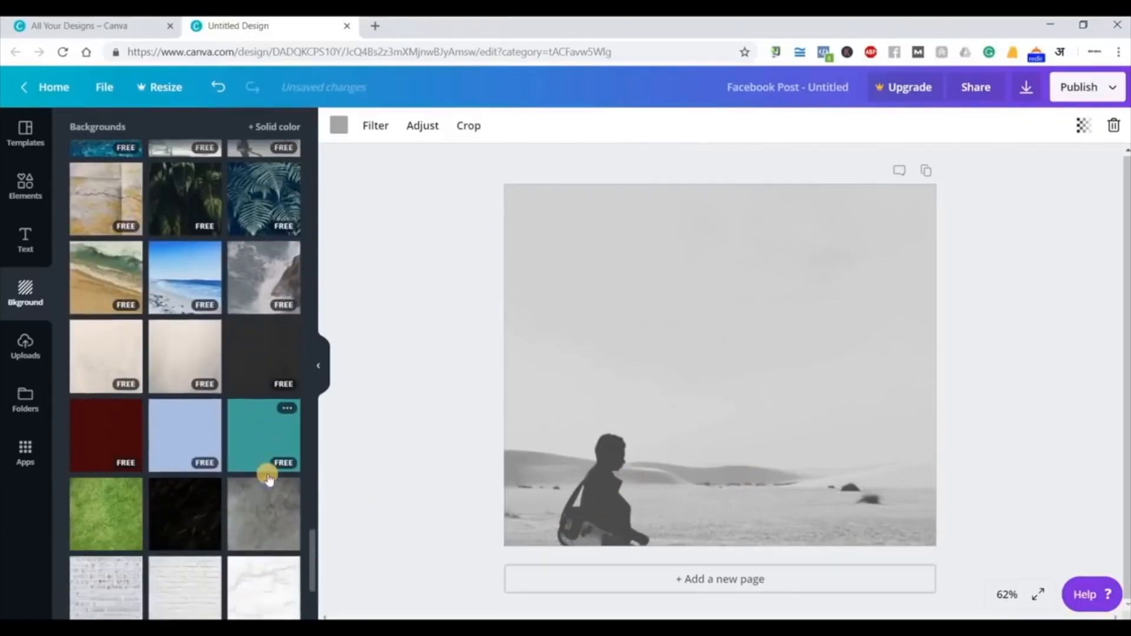
{"action": "scroll", "coordinate": [170, 403], "scroll_direction": "down", "scroll_amount": 5}
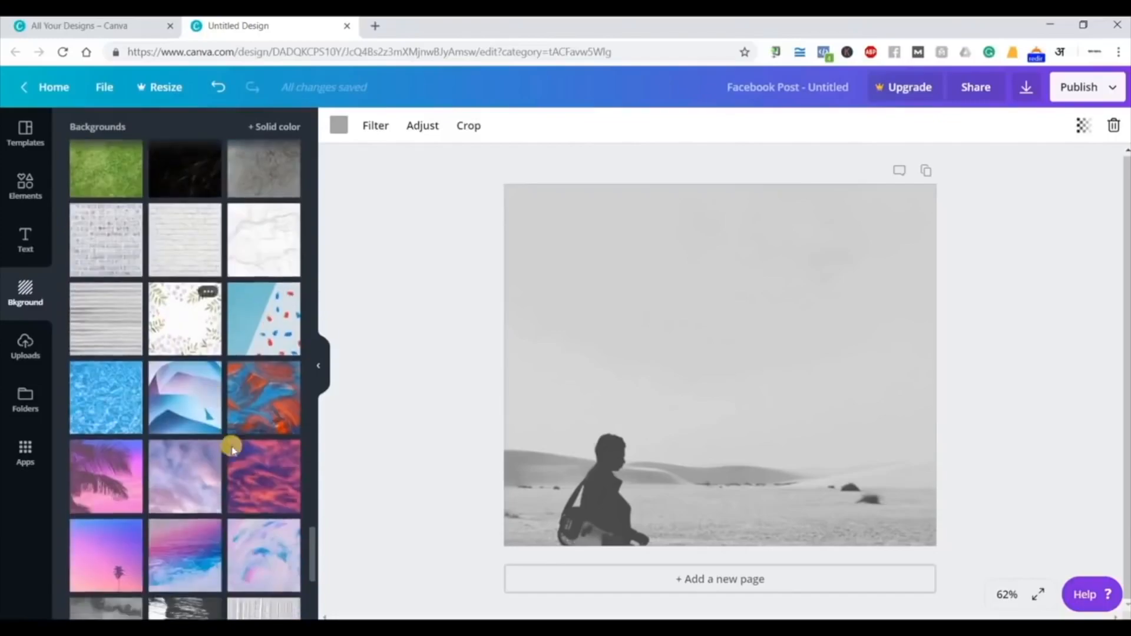
{"action": "scroll", "coordinate": [182, 420], "scroll_direction": "down", "scroll_amount": 4}
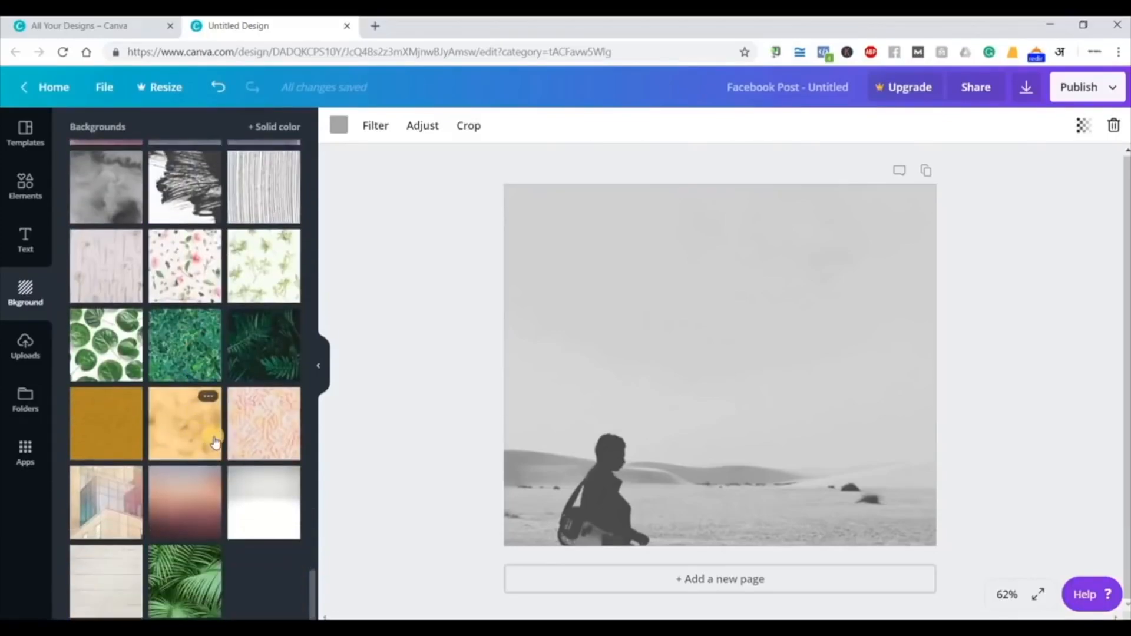
{"action": "scroll", "coordinate": [215, 443], "scroll_direction": "up", "scroll_amount": 13}
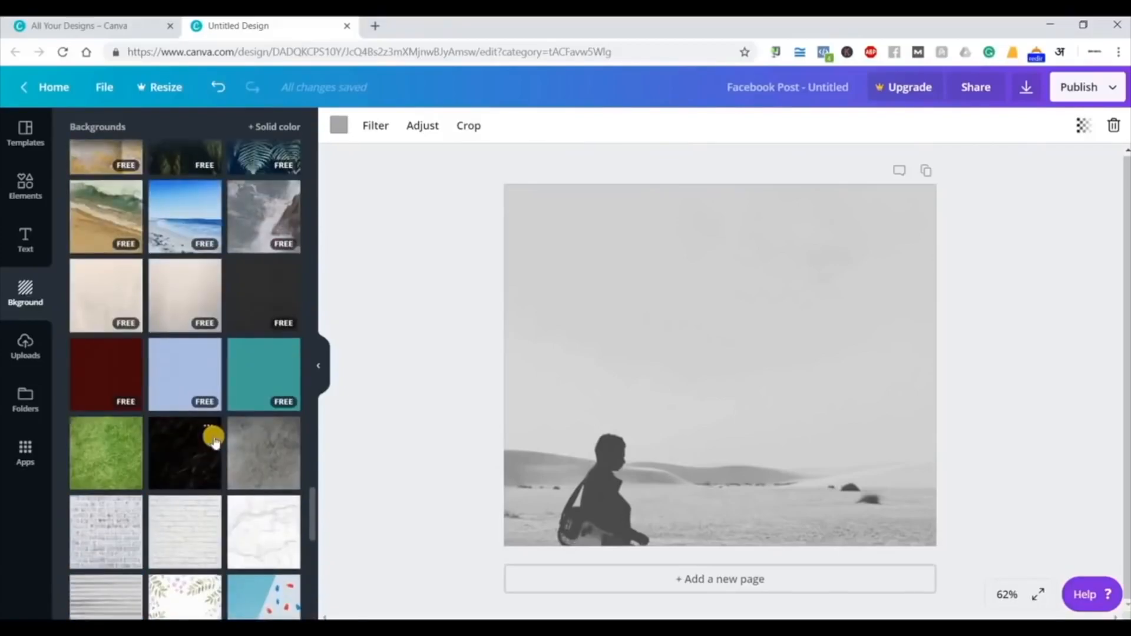
{"action": "scroll", "coordinate": [215, 443], "scroll_direction": "up", "scroll_amount": 10}
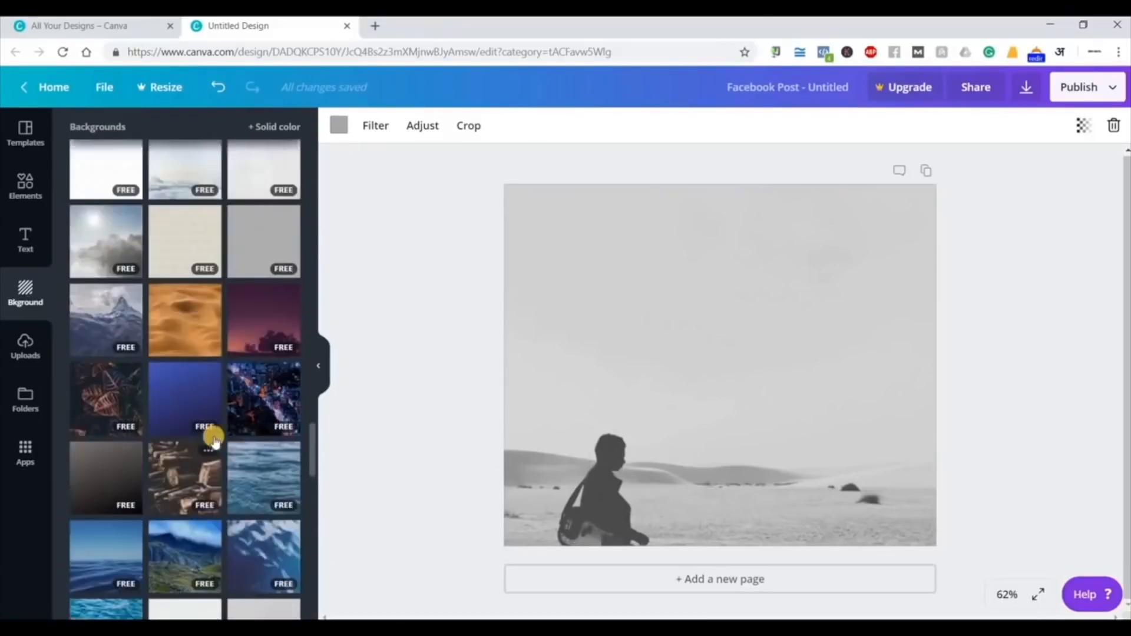
{"action": "scroll", "coordinate": [215, 442], "scroll_direction": "up", "scroll_amount": 8}
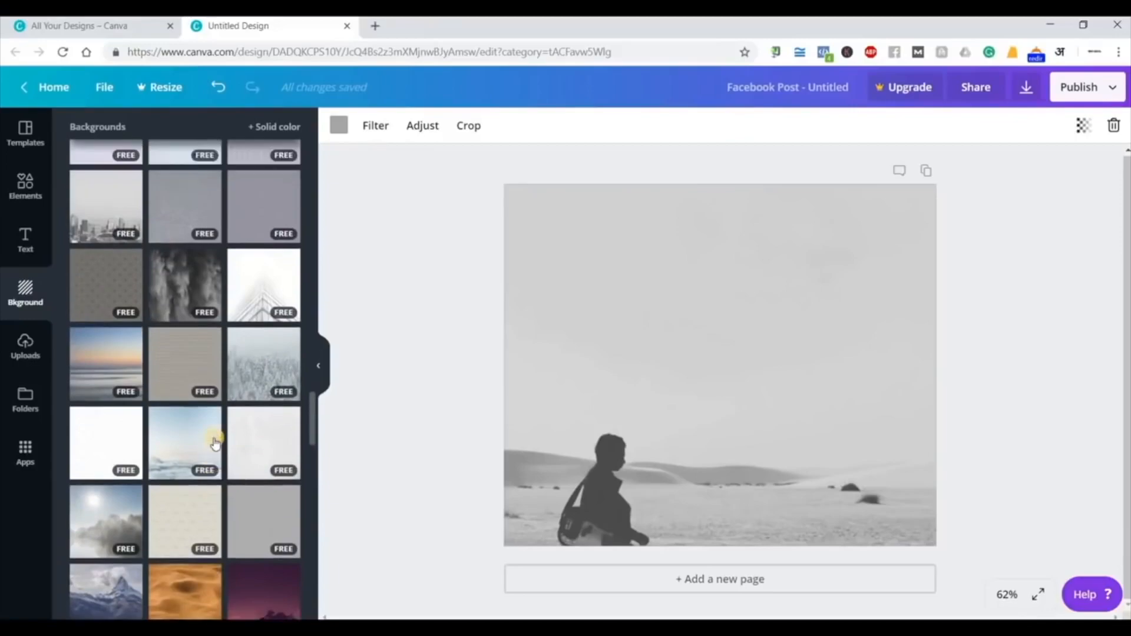
{"action": "scroll", "coordinate": [215, 443], "scroll_direction": "up", "scroll_amount": 1}
{"action": "left_click", "coordinate": [202, 300]}
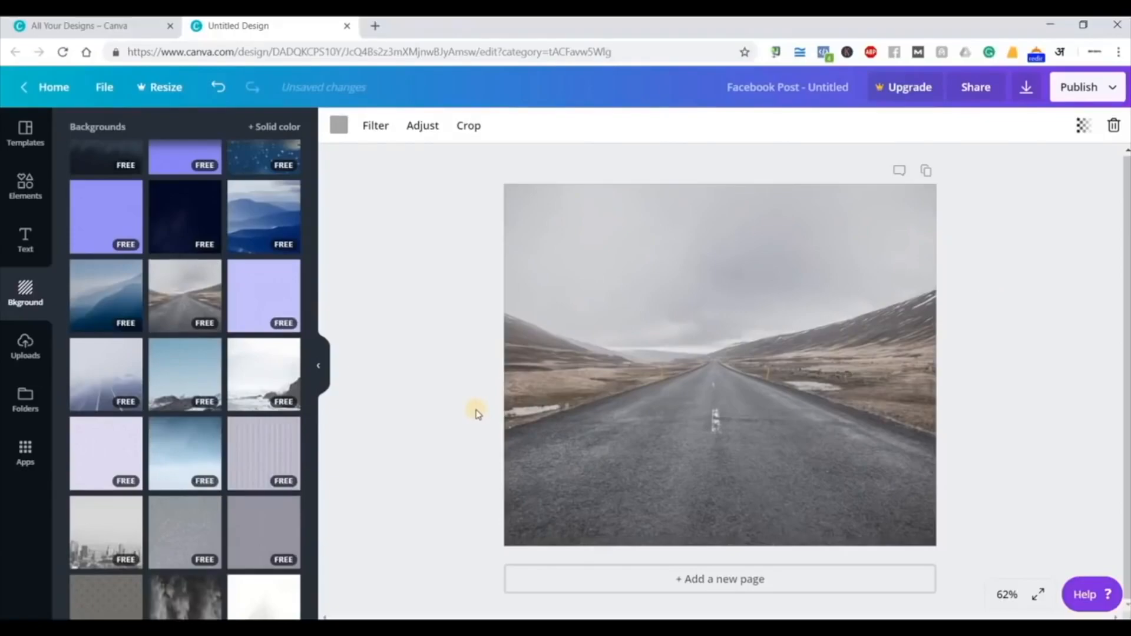
- Browse the element categories and open the complete collection of shapes
{"action": "left_click", "coordinate": [34, 180]}
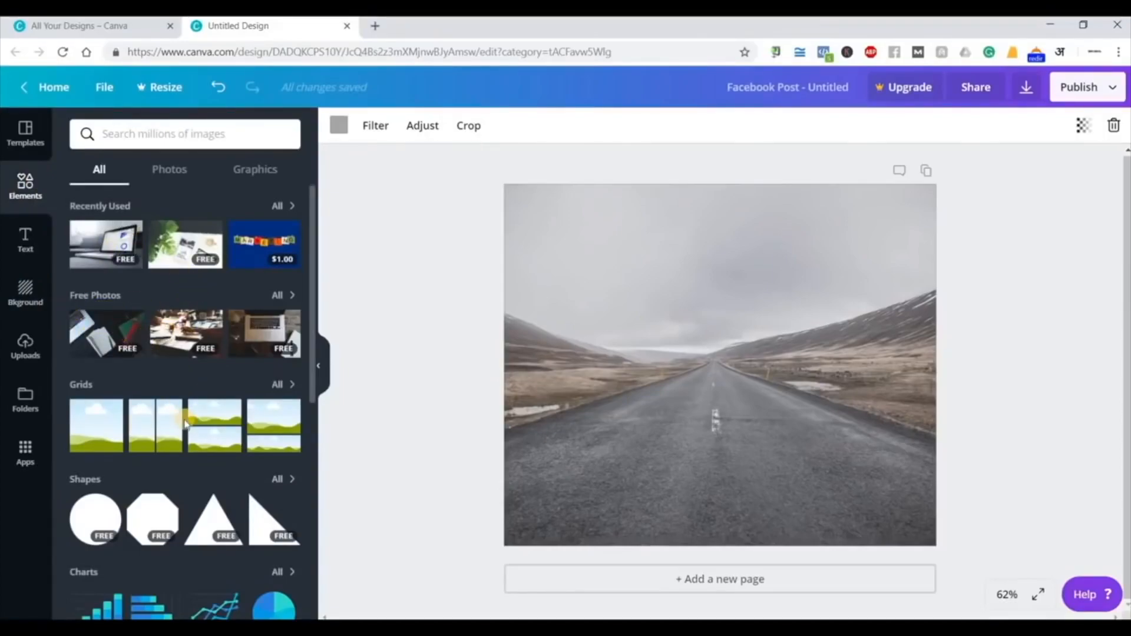
{"action": "scroll", "coordinate": [147, 436], "scroll_direction": "down", "scroll_amount": 3}
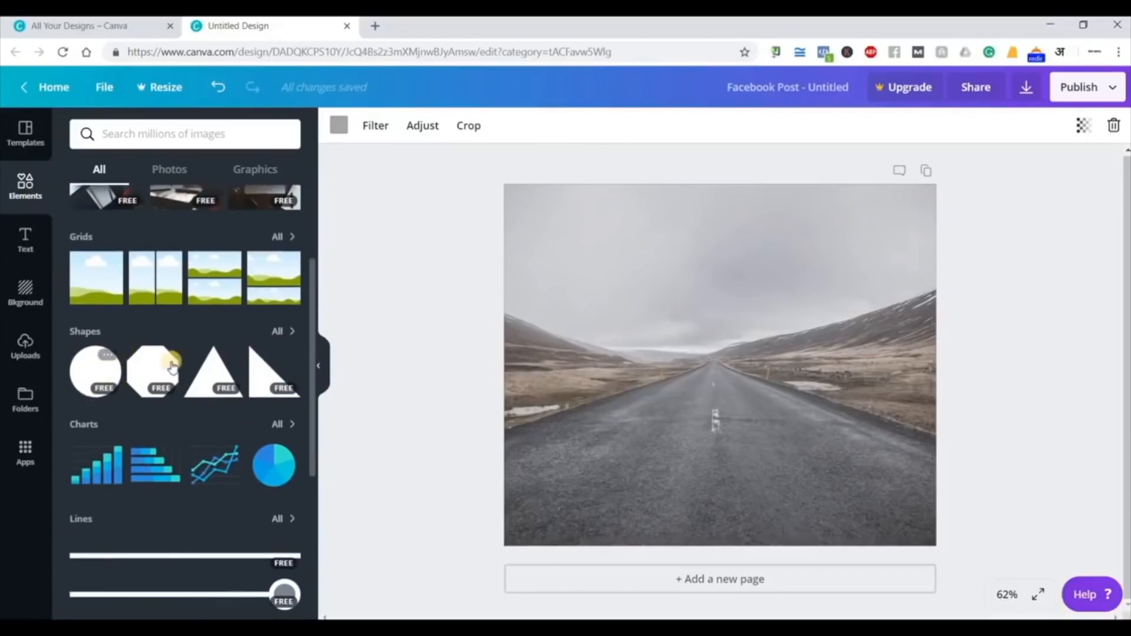
{"action": "scroll", "coordinate": [189, 404], "scroll_direction": "down", "scroll_amount": 5}
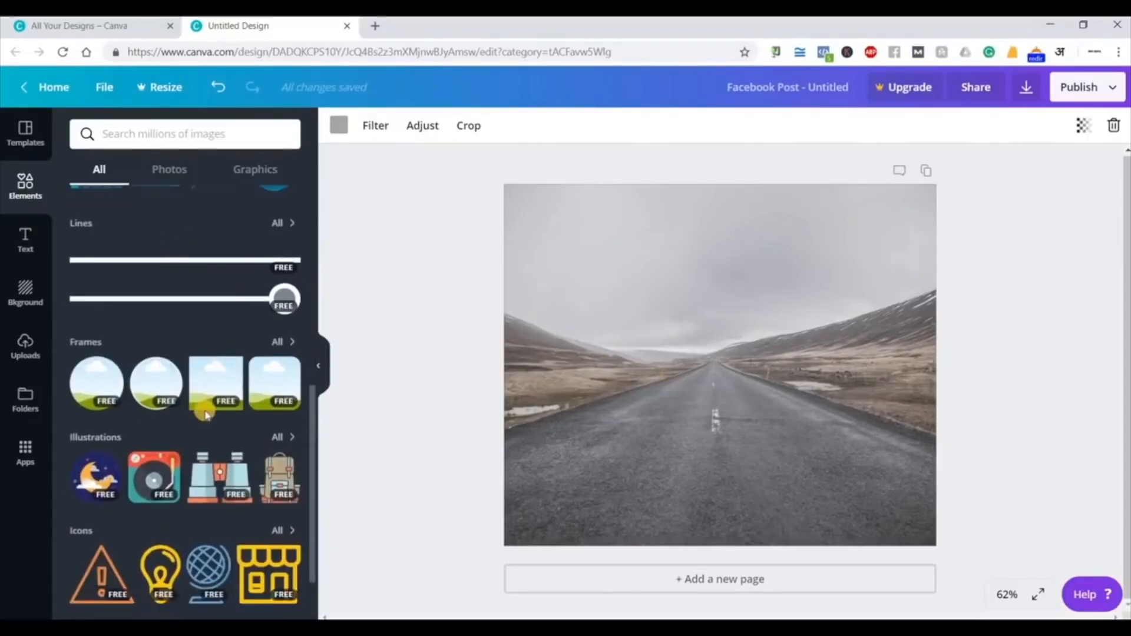
{"action": "scroll", "coordinate": [198, 423], "scroll_direction": "up", "scroll_amount": 2}
{"action": "scroll", "coordinate": [194, 412], "scroll_direction": "down", "scroll_amount": 1}
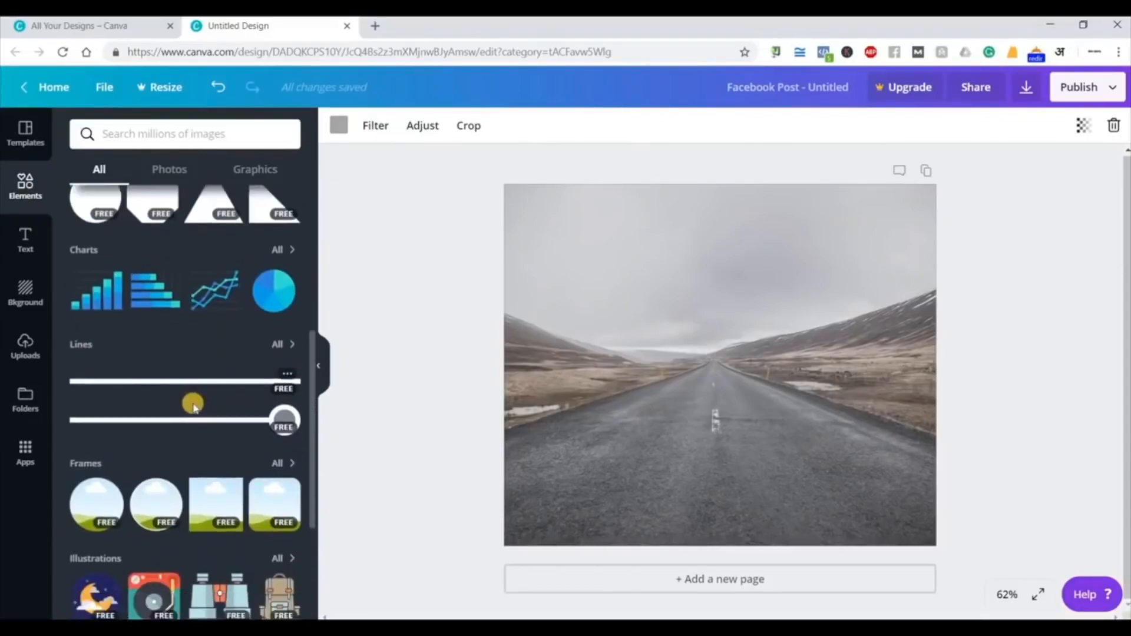
{"action": "scroll", "coordinate": [189, 401], "scroll_direction": "up", "scroll_amount": 1}
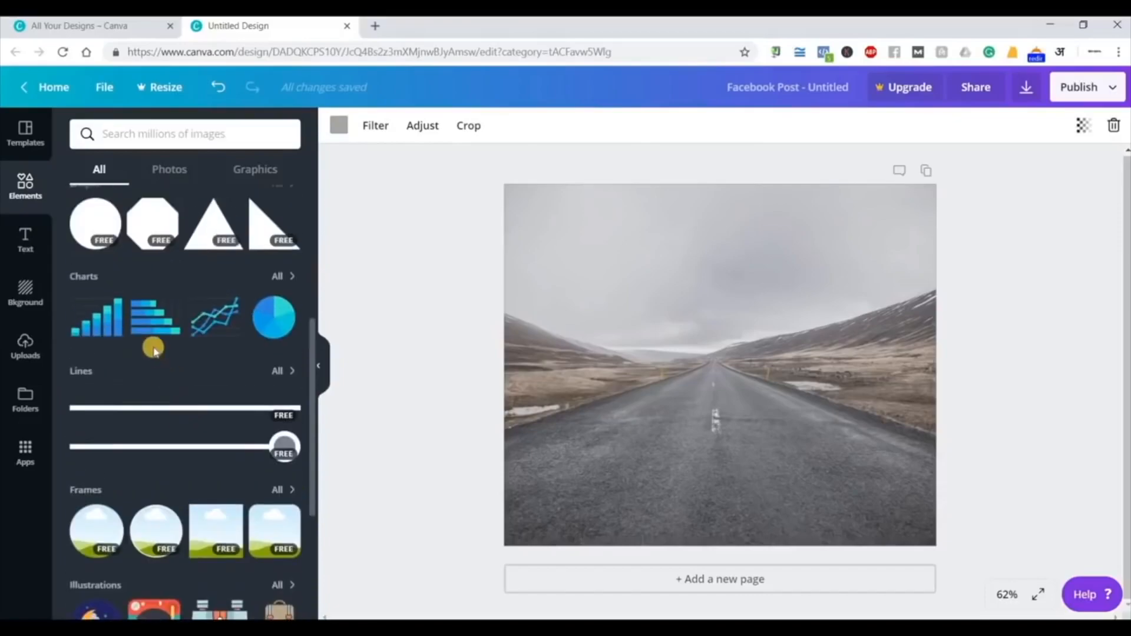
{"action": "scroll", "coordinate": [281, 268], "scroll_direction": "up", "scroll_amount": 1}
{"action": "left_click", "coordinate": [283, 260]}
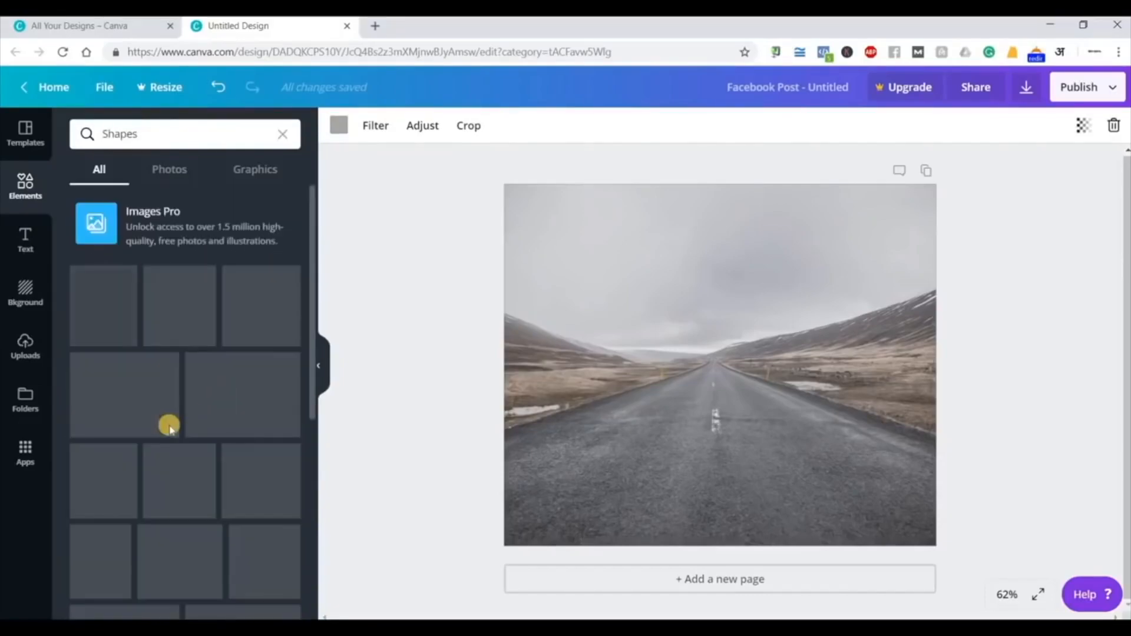
- Add the white right-angled triangle in the page's lower-left corner and shrink it to a little under half the page width
{"action": "scroll", "coordinate": [183, 414], "scroll_direction": "down", "scroll_amount": 2}
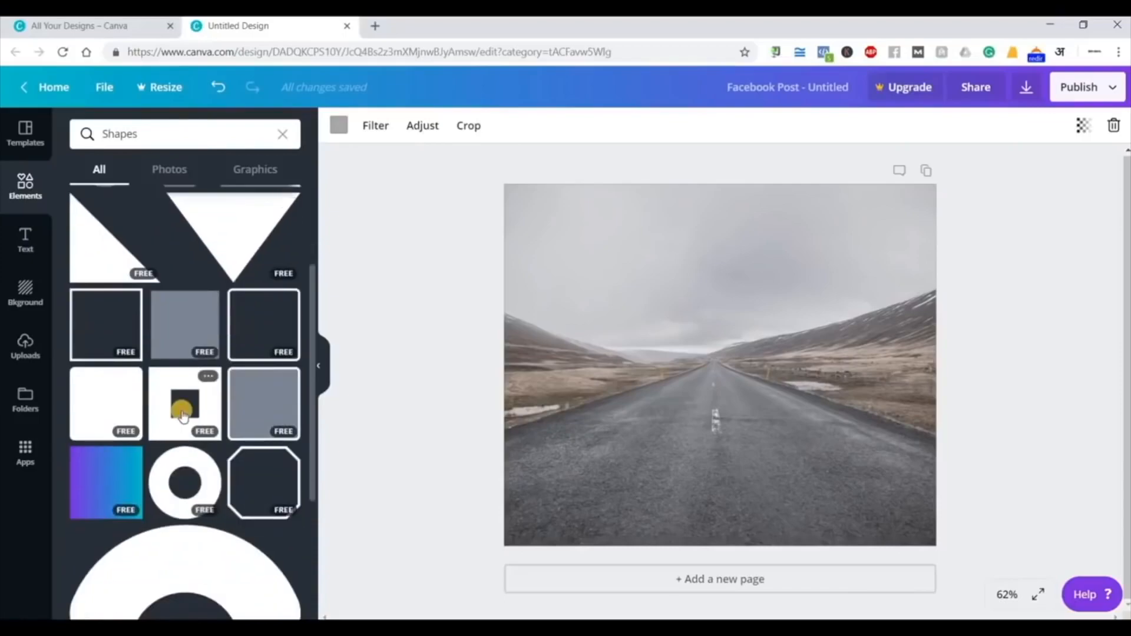
{"action": "scroll", "coordinate": [183, 416], "scroll_direction": "up", "scroll_amount": 2}
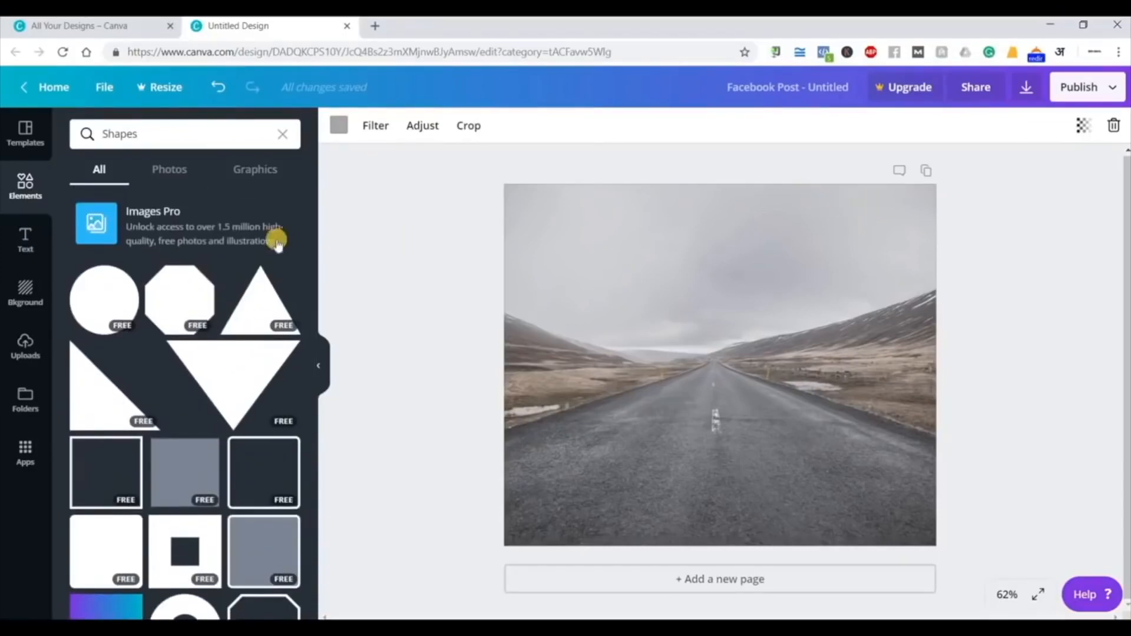
{"action": "left_click", "coordinate": [99, 414]}
{"action": "left_click_drag", "start_coordinate": [606, 406], "coordinate": [566, 412]}
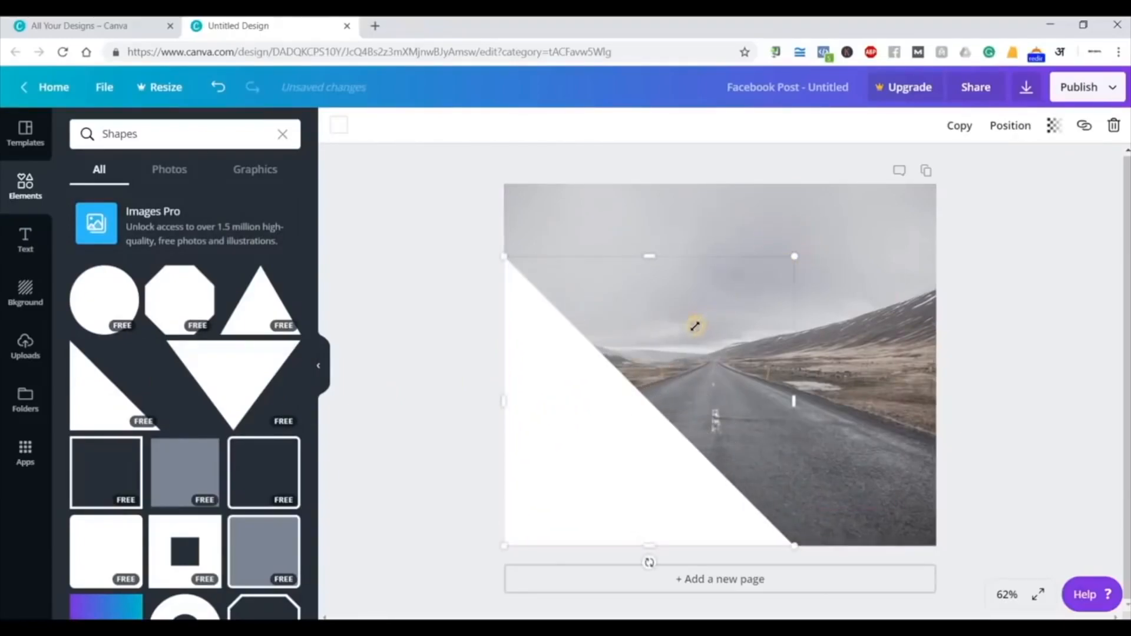
{"action": "left_click_drag", "start_coordinate": [696, 325], "coordinate": [693, 358]}
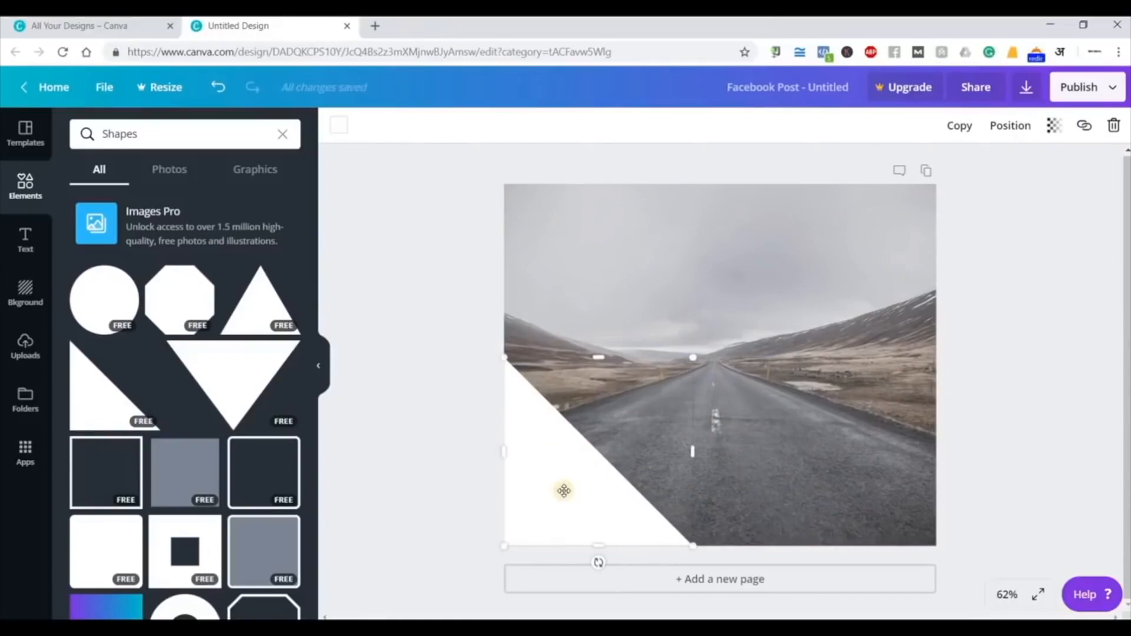
{"action": "key", "text": "Escape"}
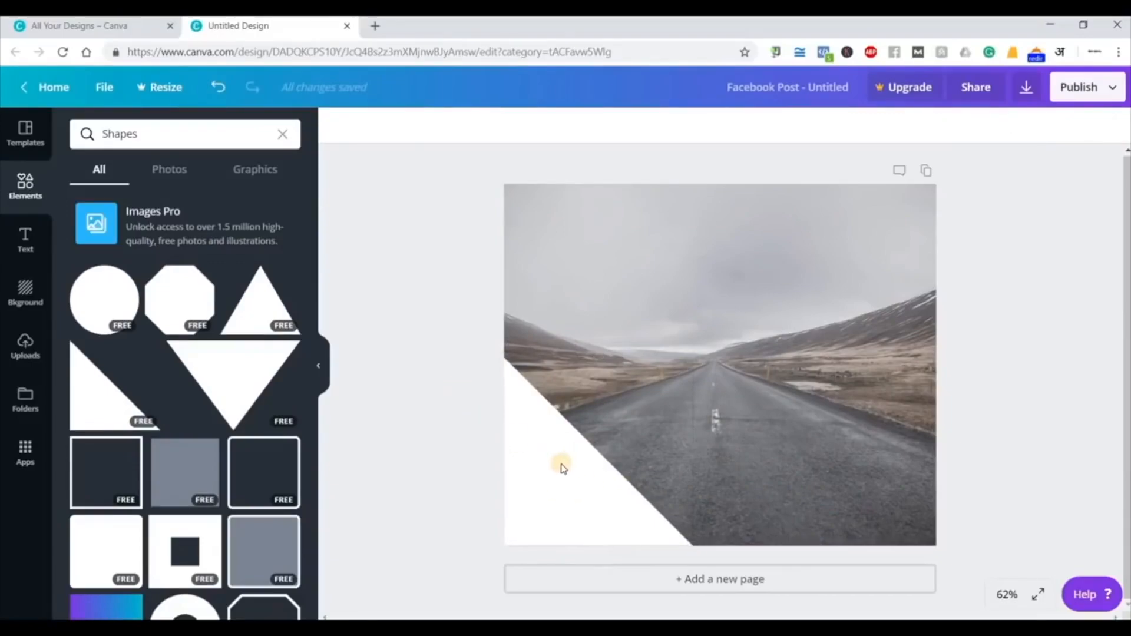
- Try pink and orange on the corner triangle and set its colour to the default coral red
{"action": "left_click", "coordinate": [616, 452]}
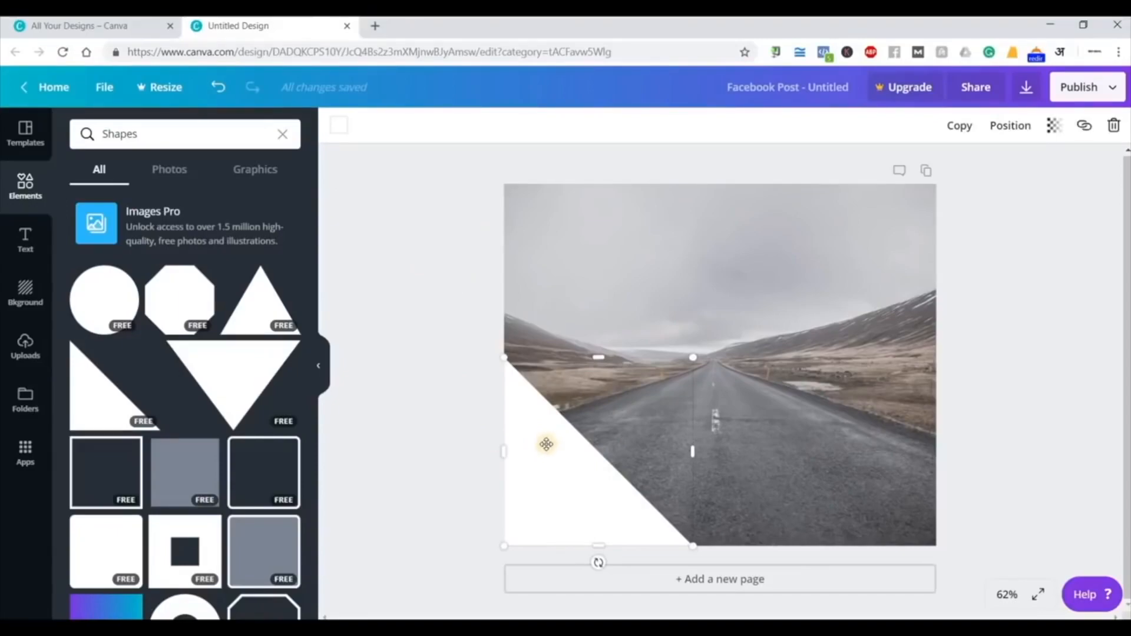
{"action": "left_click", "coordinate": [339, 132]}
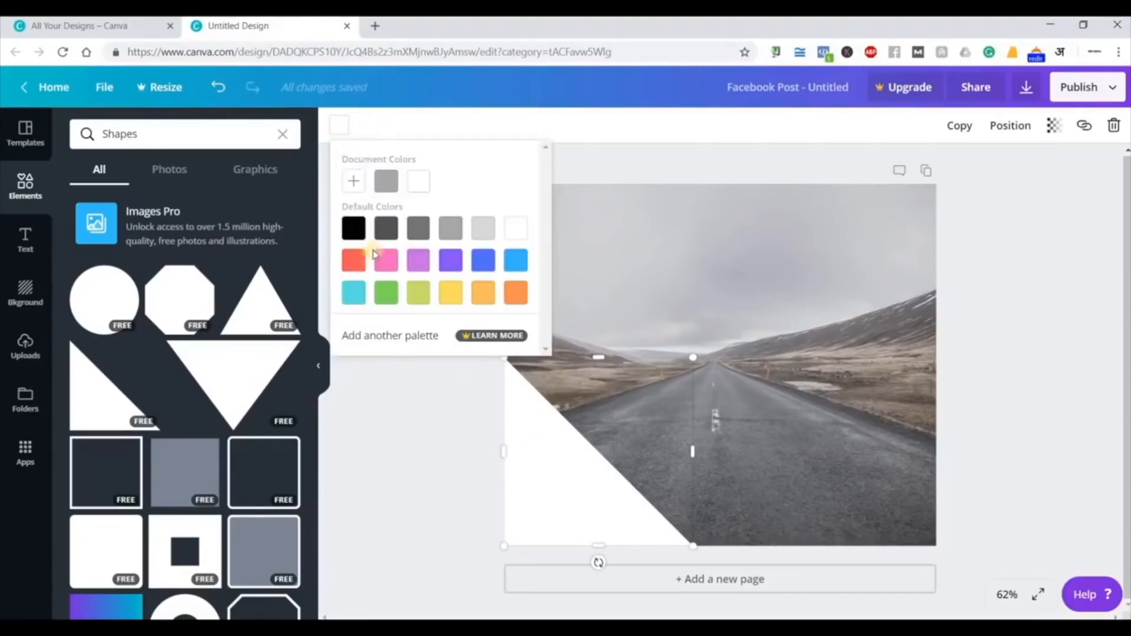
{"action": "left_click", "coordinate": [387, 261]}
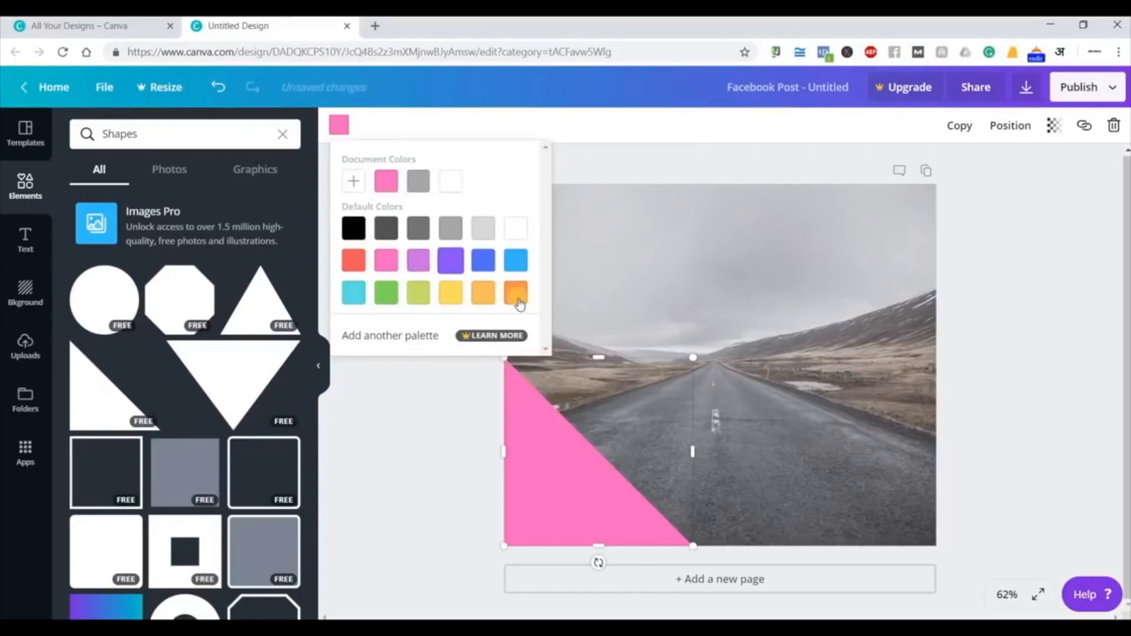
{"action": "left_click", "coordinate": [515, 293]}
{"action": "left_click", "coordinate": [356, 265]}
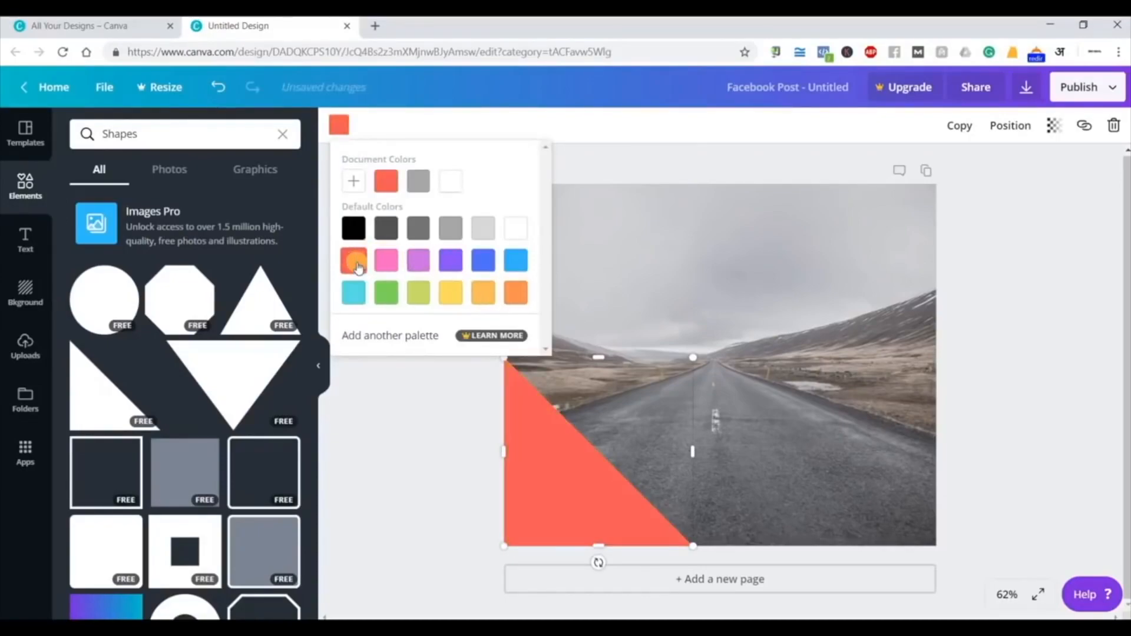
- Try default black, grey, yellow and green on the corner triangle
{"action": "left_click", "coordinate": [353, 228]}
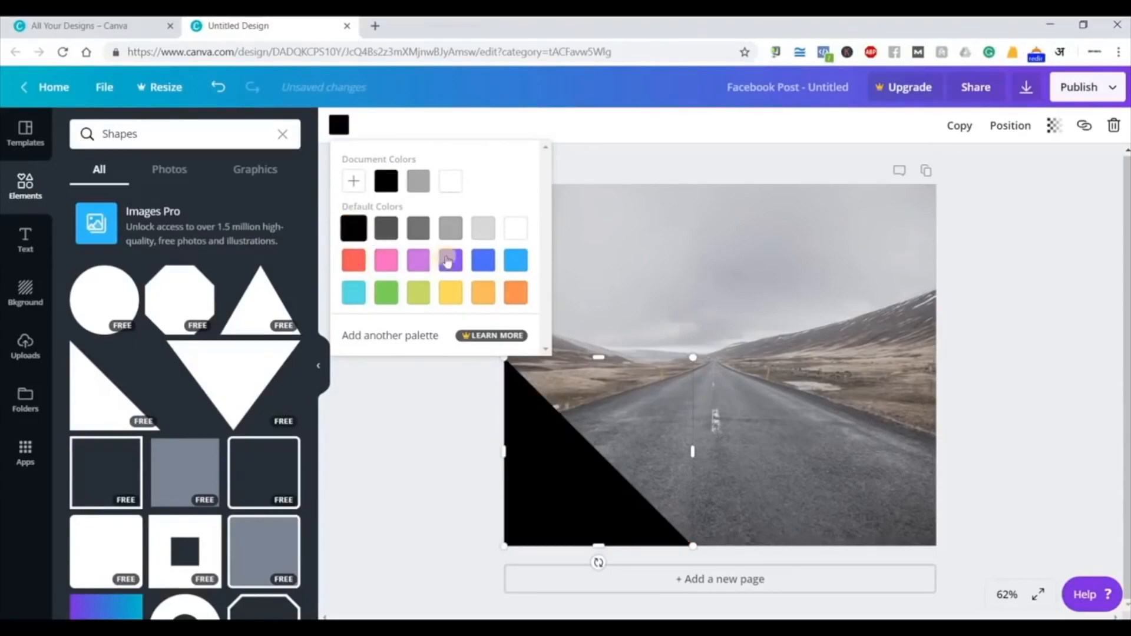
{"action": "left_click", "coordinate": [451, 230]}
{"action": "left_click", "coordinate": [419, 228]}
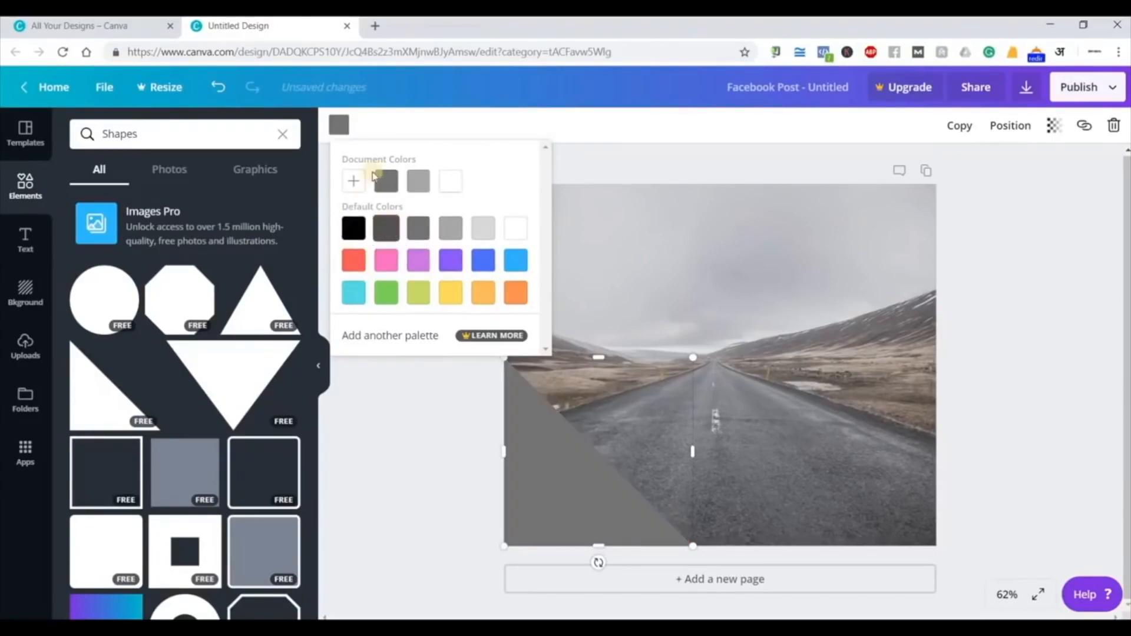
{"action": "left_click", "coordinate": [455, 298]}
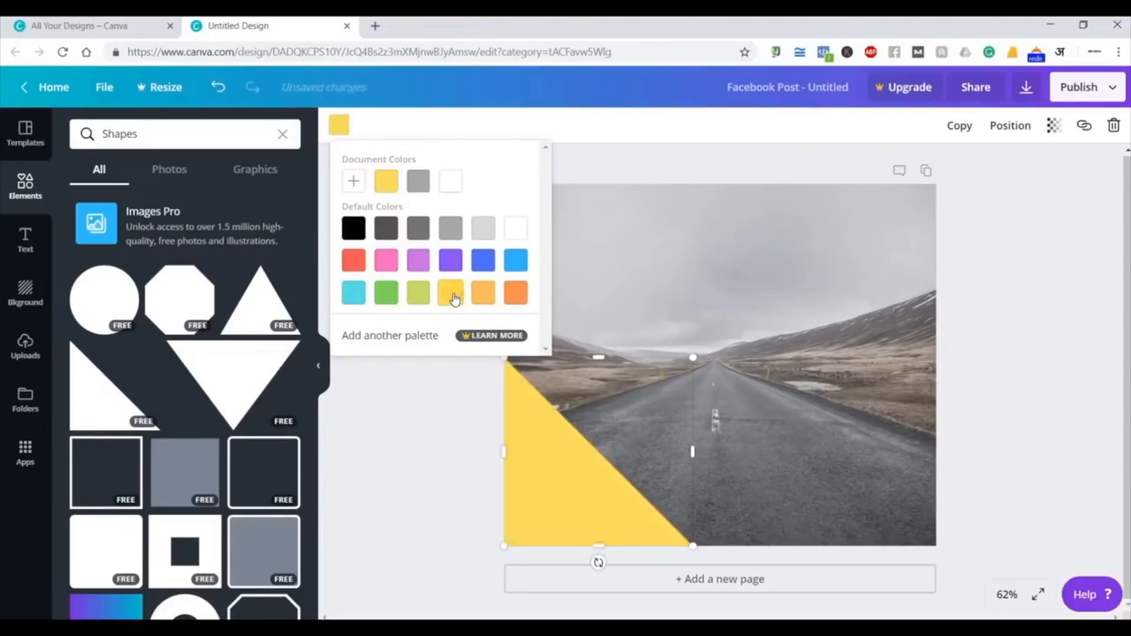
{"action": "left_click", "coordinate": [387, 298]}
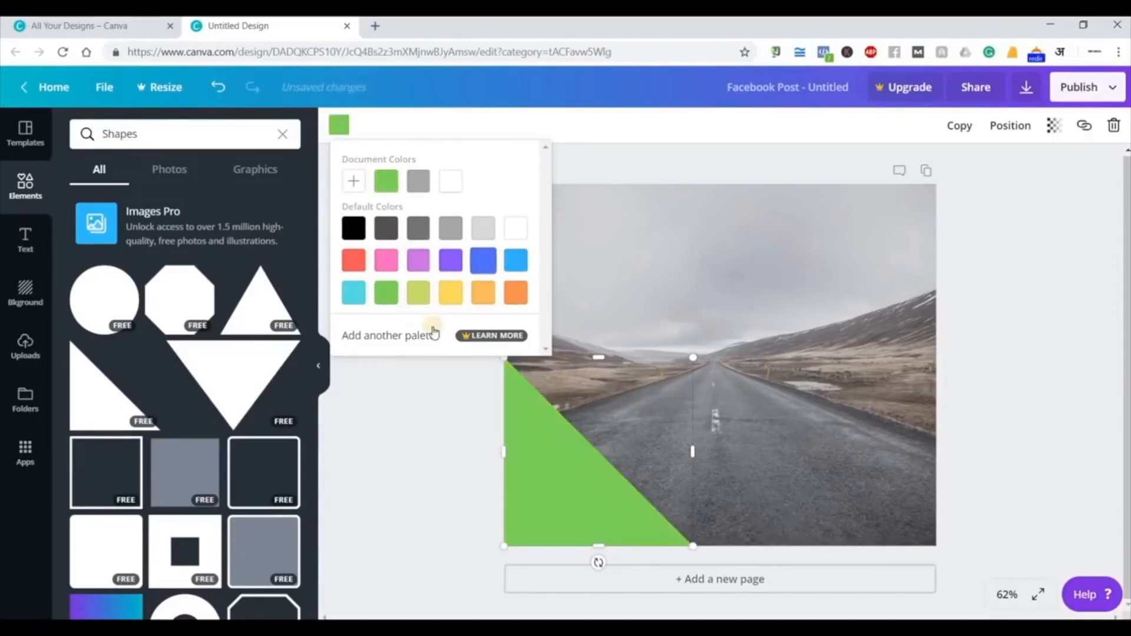
- Try the custom muted green #6e8f60 on the corner triangle
{"action": "left_click", "coordinate": [354, 183]}
{"action": "left_click_drag", "start_coordinate": [454, 200], "coordinate": [406, 221]}
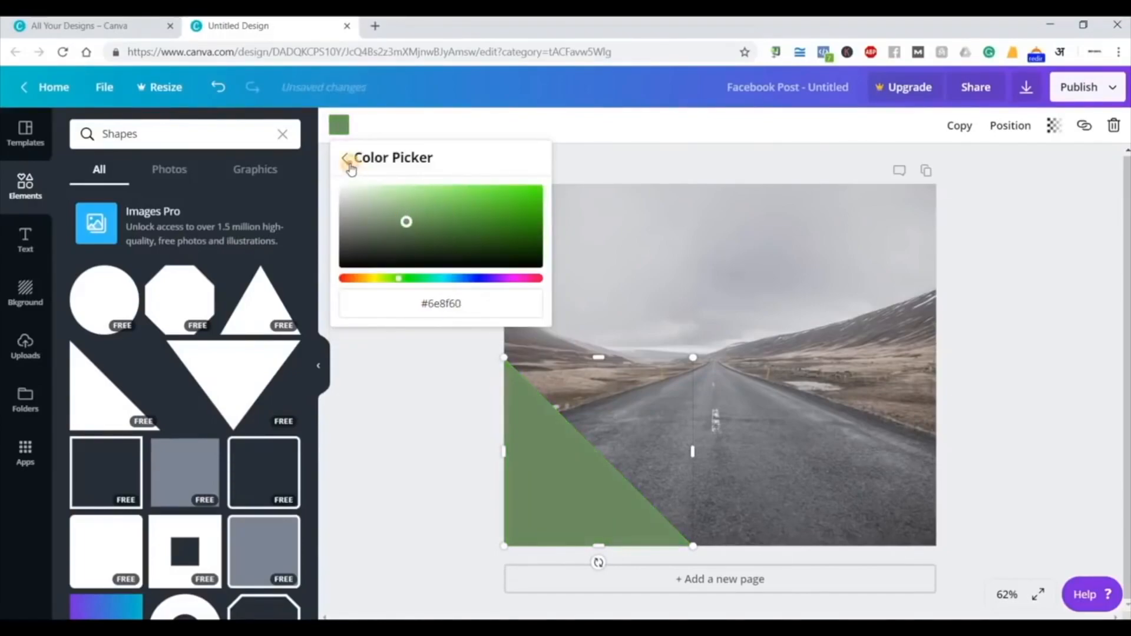
{"action": "left_click", "coordinate": [346, 158]}
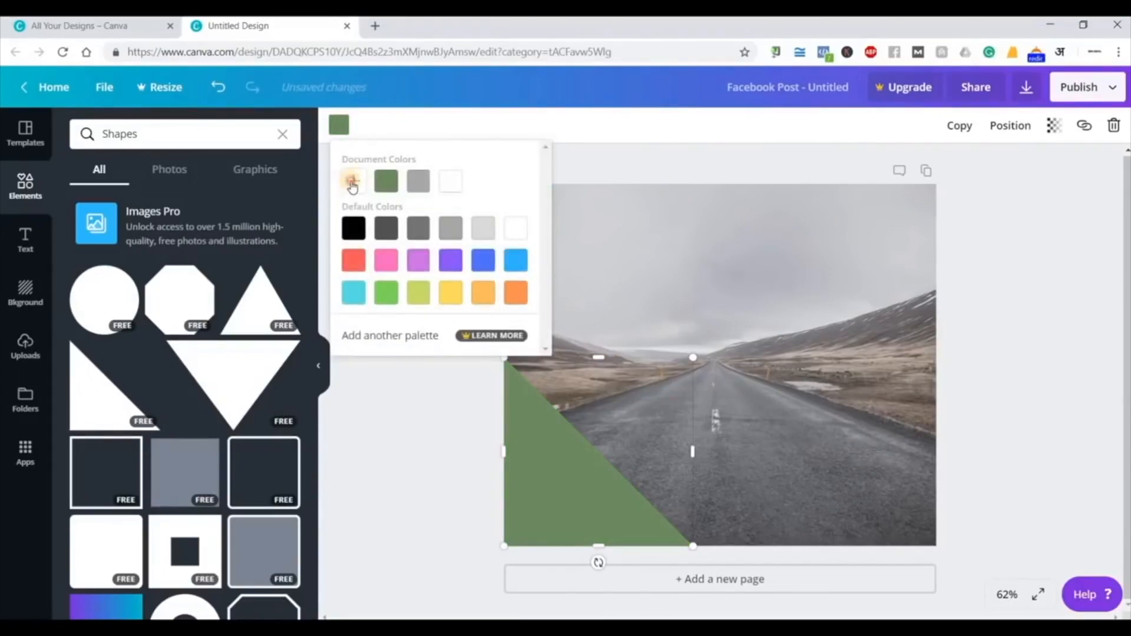
- Give the corner triangle a custom brick-red colour of about #cb5848
{"action": "left_click", "coordinate": [352, 183]}
{"action": "mouse_move", "coordinate": [398, 204]}
{"action": "left_mouse_down"}
{"action": "mouse_move", "coordinate": [387, 209]}
{"action": "mouse_move", "coordinate": [397, 222]}
{"action": "mouse_move", "coordinate": [417, 222]}
{"action": "mouse_move", "coordinate": [427, 237]}
{"action": "mouse_move", "coordinate": [458, 206]}
{"action": "mouse_move", "coordinate": [429, 195]}
{"action": "mouse_move", "coordinate": [416, 202]}
{"action": "left_mouse_up"}
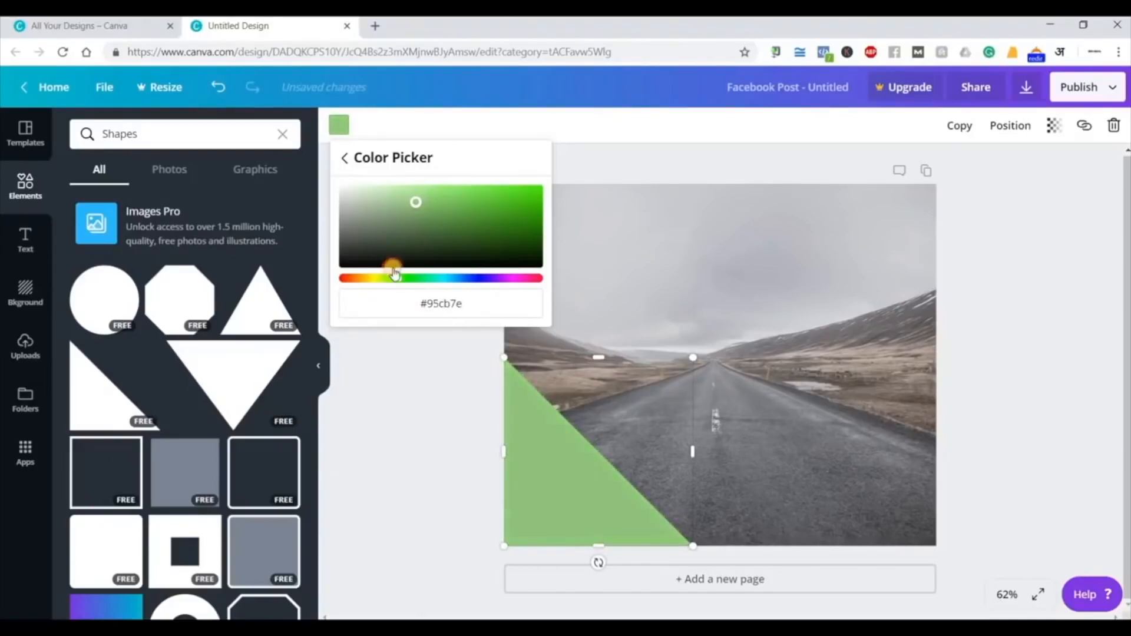
{"action": "left_click_drag", "start_coordinate": [398, 281], "coordinate": [345, 285]}
{"action": "left_click_drag", "start_coordinate": [423, 204], "coordinate": [475, 200]}
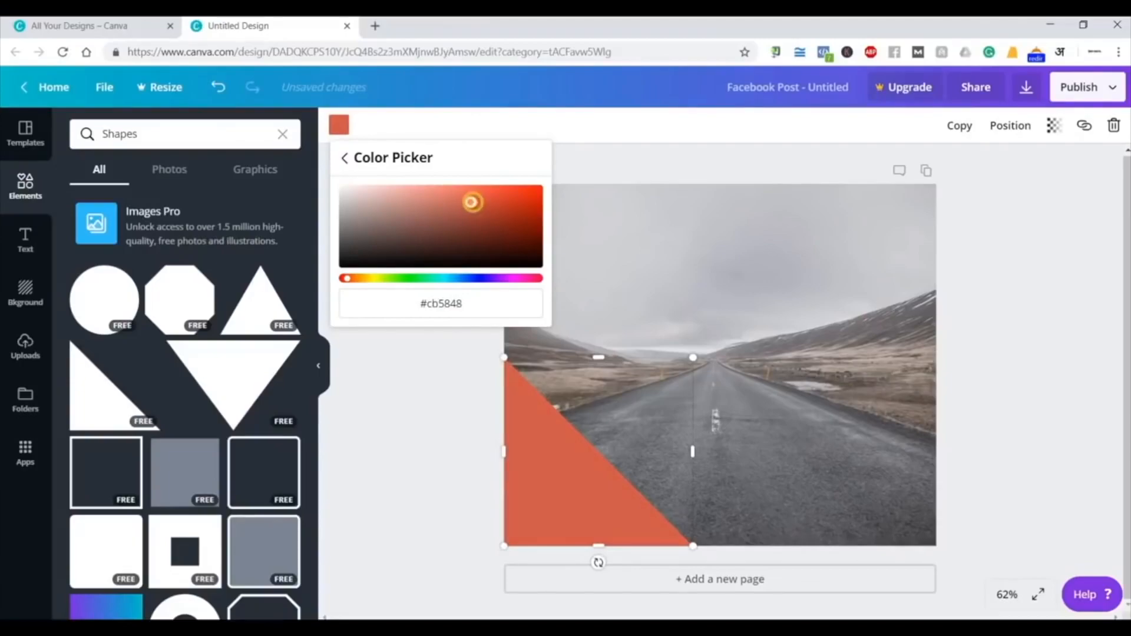
{"action": "left_click", "coordinate": [348, 161]}
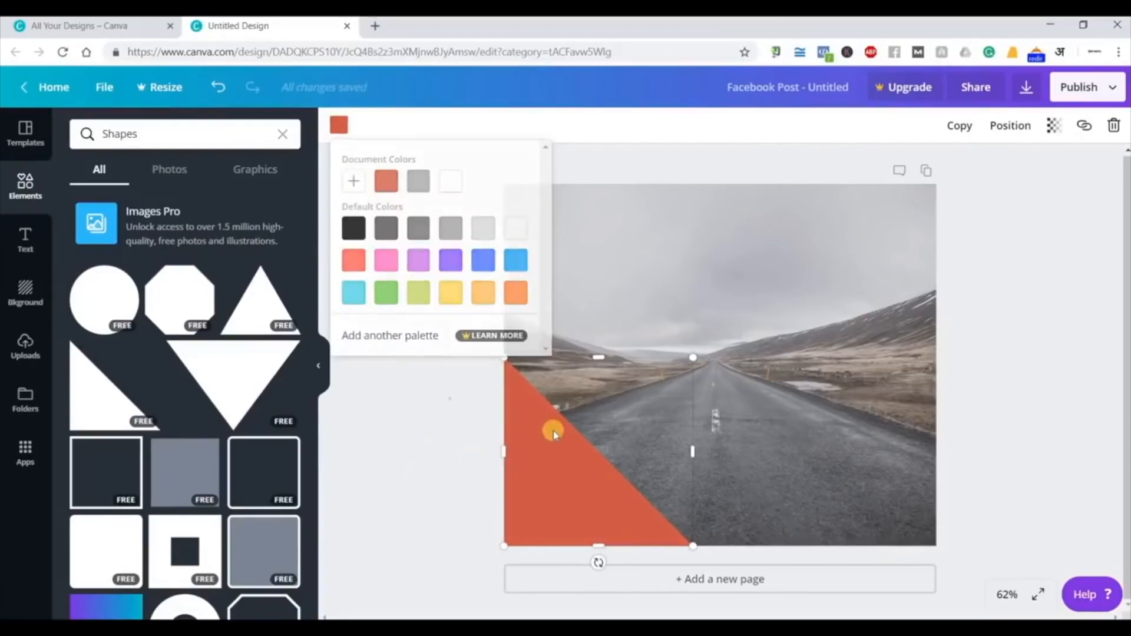
- Enlarge the triangle proportionally from its page corner to about 484 by 483
{"action": "left_click", "coordinate": [541, 460]}
{"action": "left_click", "coordinate": [566, 469]}
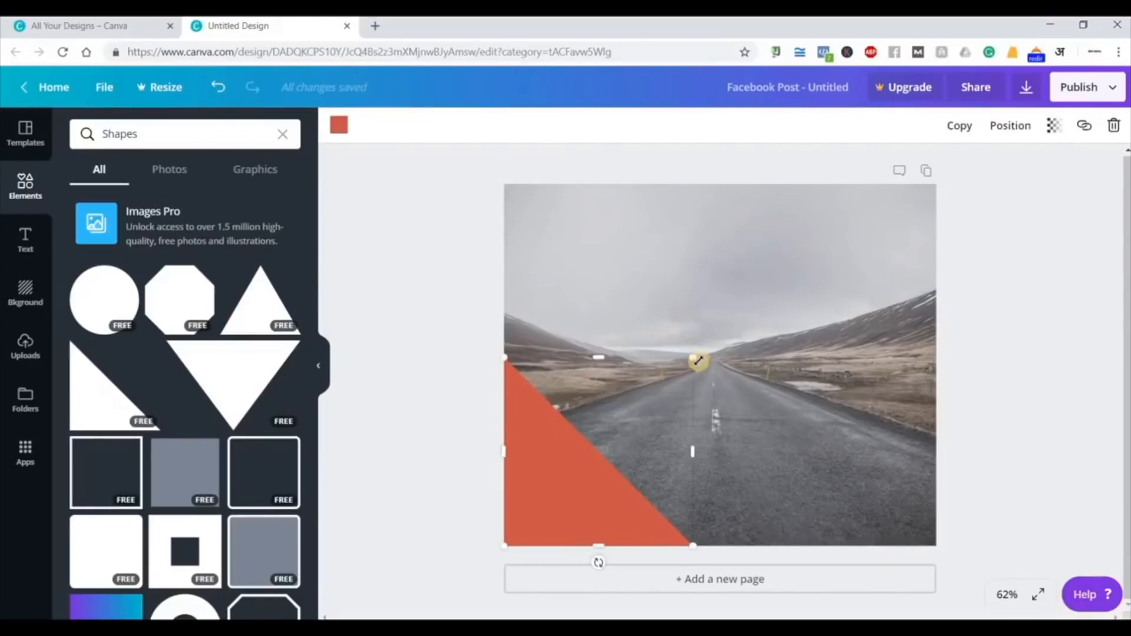
{"action": "left_click_drag", "start_coordinate": [724, 336], "coordinate": [755, 307]}
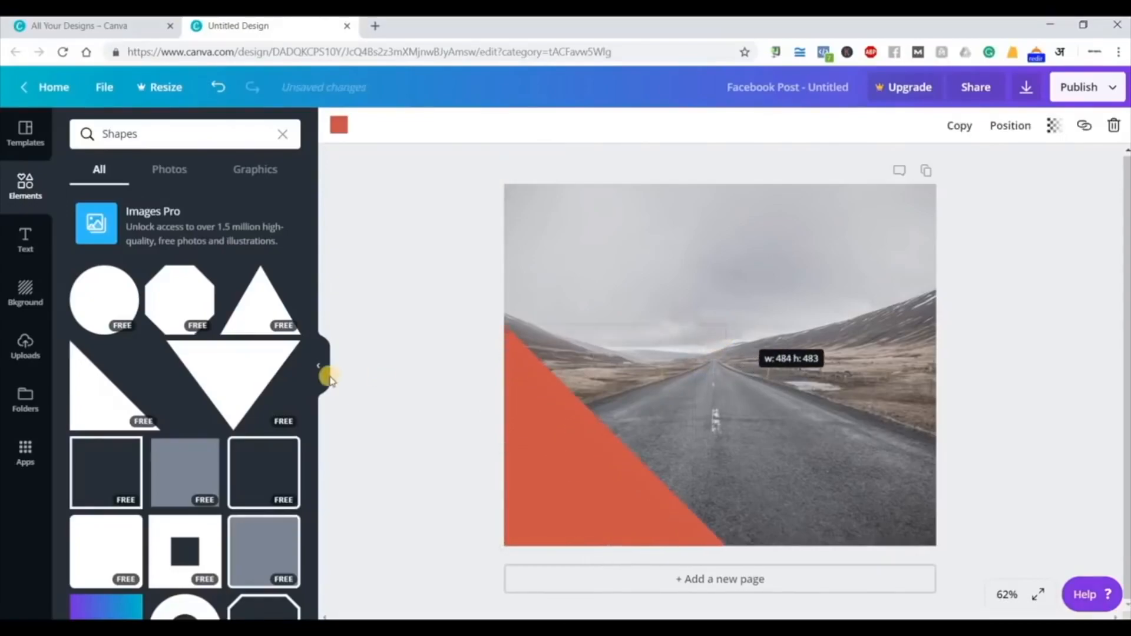
{"action": "left_click", "coordinate": [522, 406]}
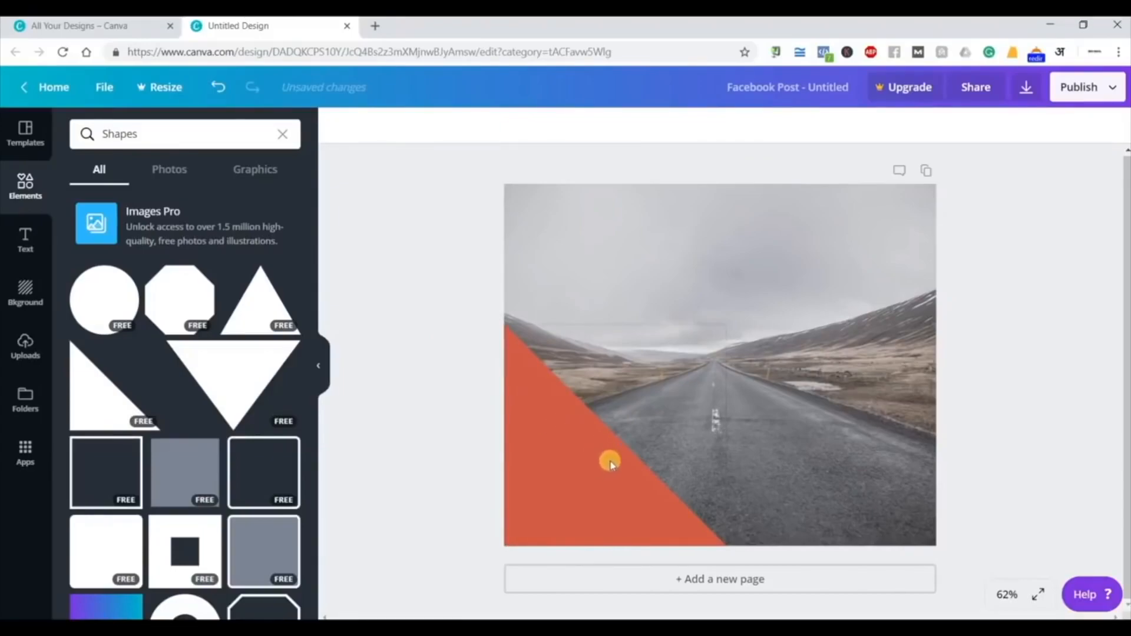
- Rotate the triangle by half a turn and fit it into the page's upper-right corner
{"action": "left_click", "coordinate": [589, 516]}
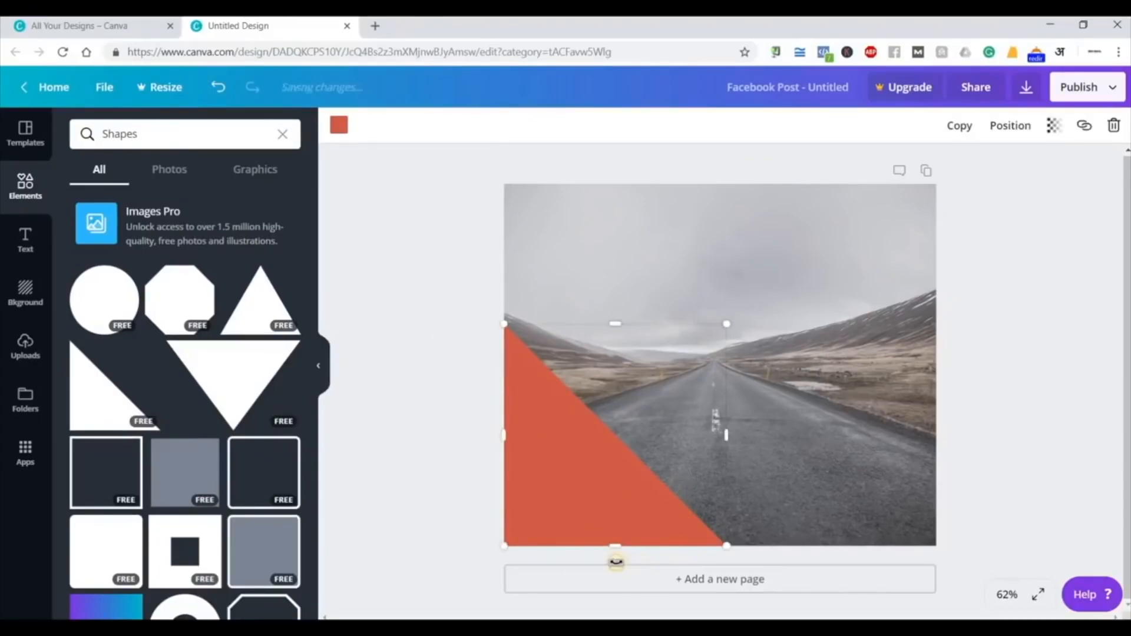
{"action": "left_click_drag", "start_coordinate": [616, 562], "coordinate": [849, 233]}
{"action": "left_click", "coordinate": [971, 240]}
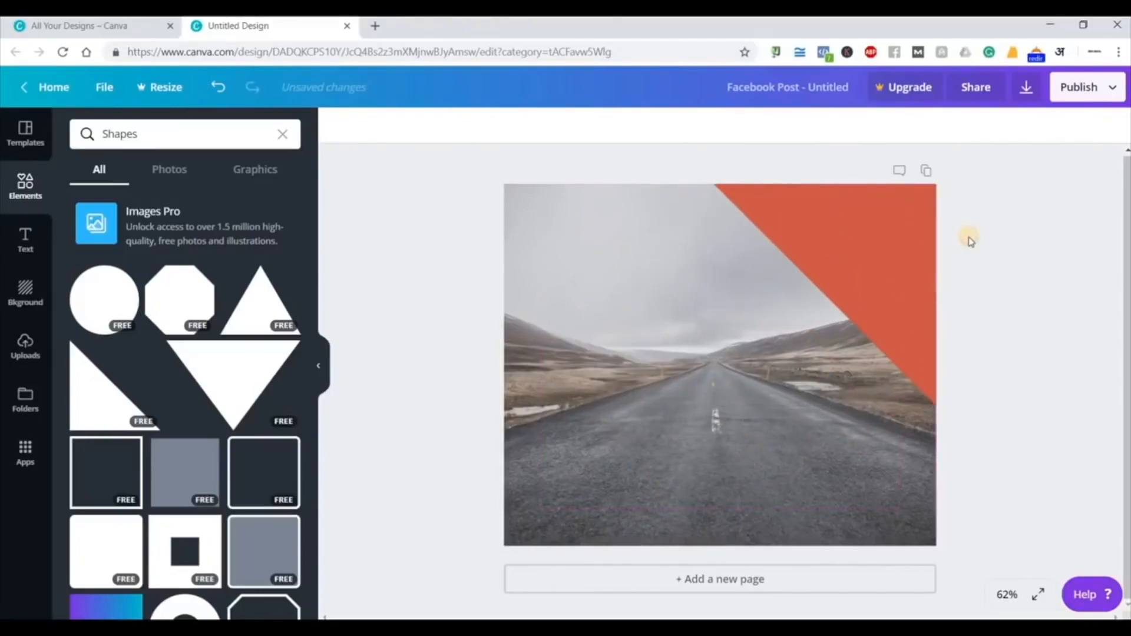
- Set the triangle's rotation to 90° and fit it flush into the page's upper-left corner
{"action": "left_click_drag", "start_coordinate": [803, 224], "coordinate": [612, 294]}
{"action": "left_click_drag", "start_coordinate": [635, 237], "coordinate": [567, 251]}
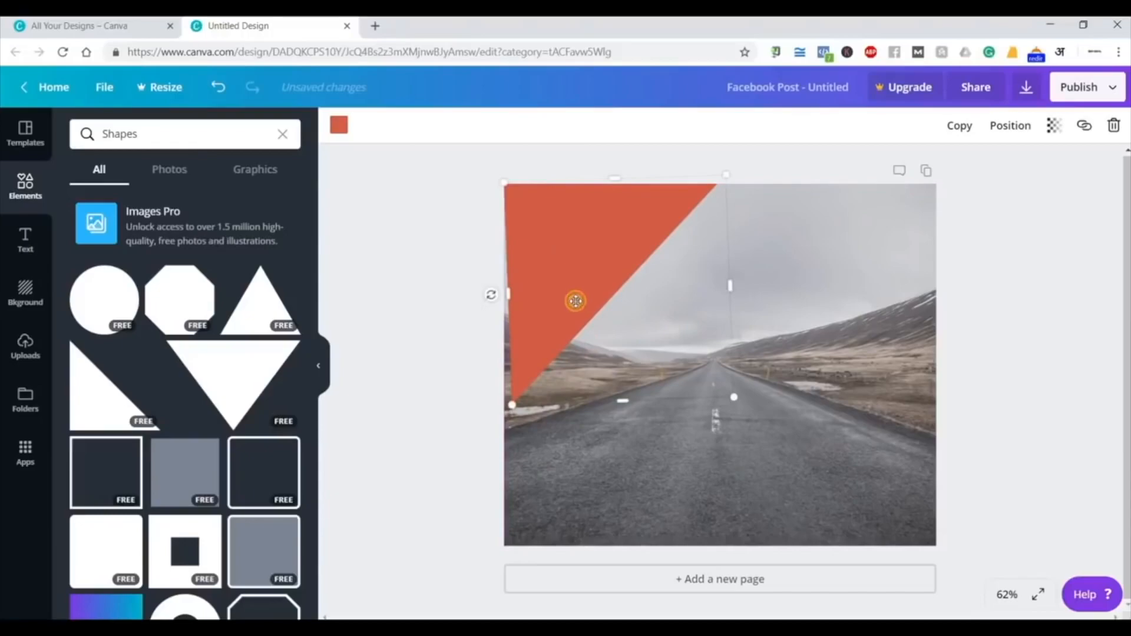
{"action": "left_click_drag", "start_coordinate": [494, 295], "coordinate": [501, 299]}
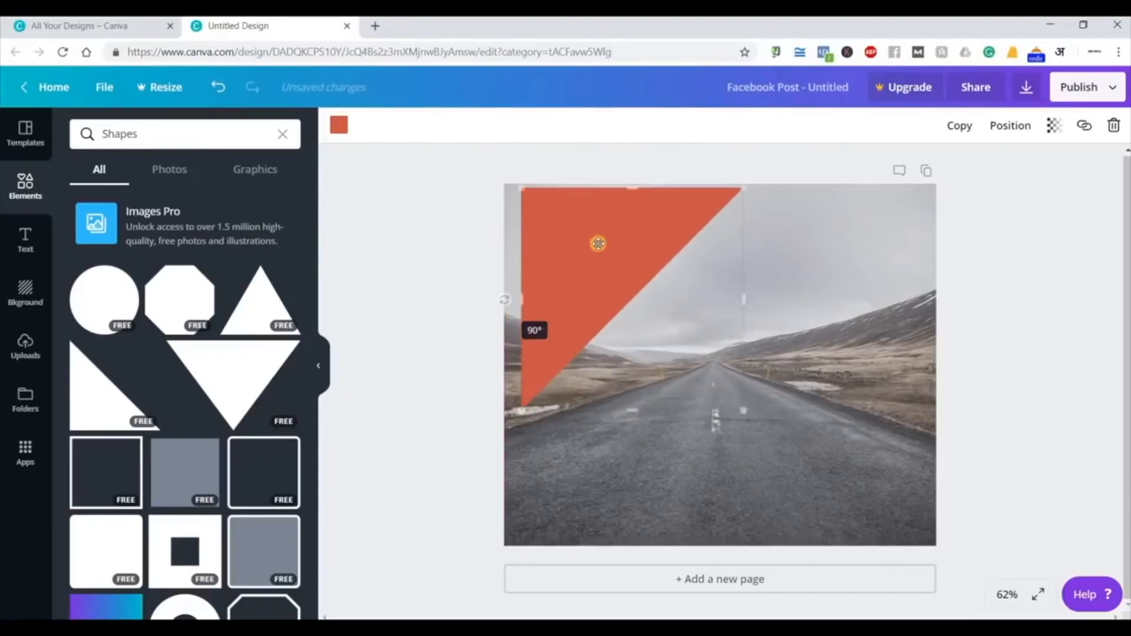
{"action": "left_click_drag", "start_coordinate": [598, 243], "coordinate": [581, 238]}
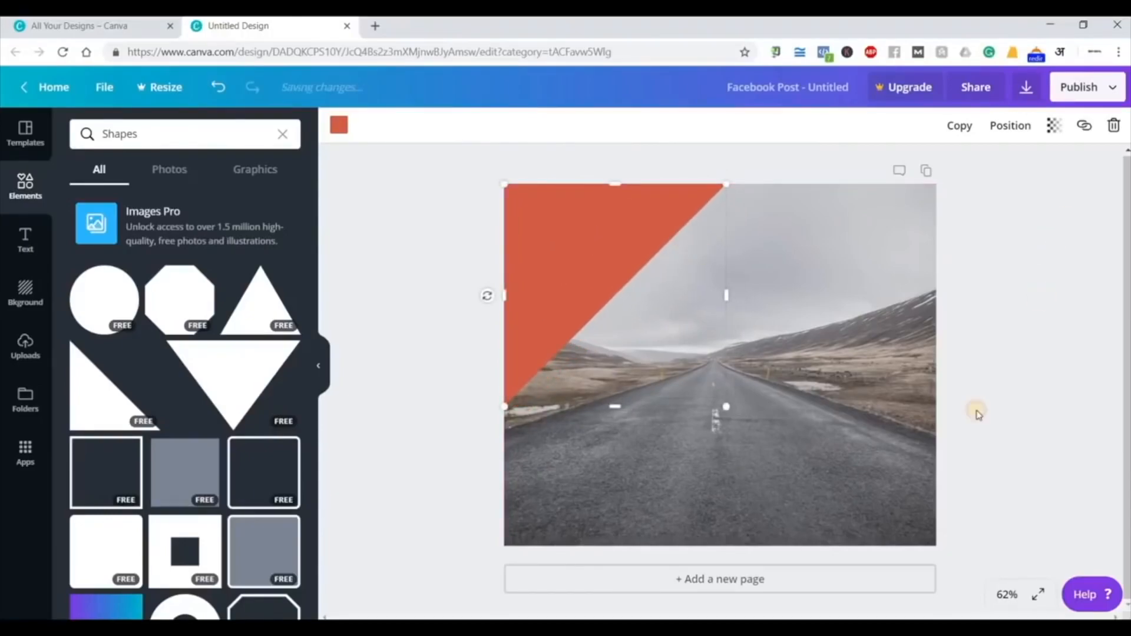
{"action": "left_click", "coordinate": [977, 414]}
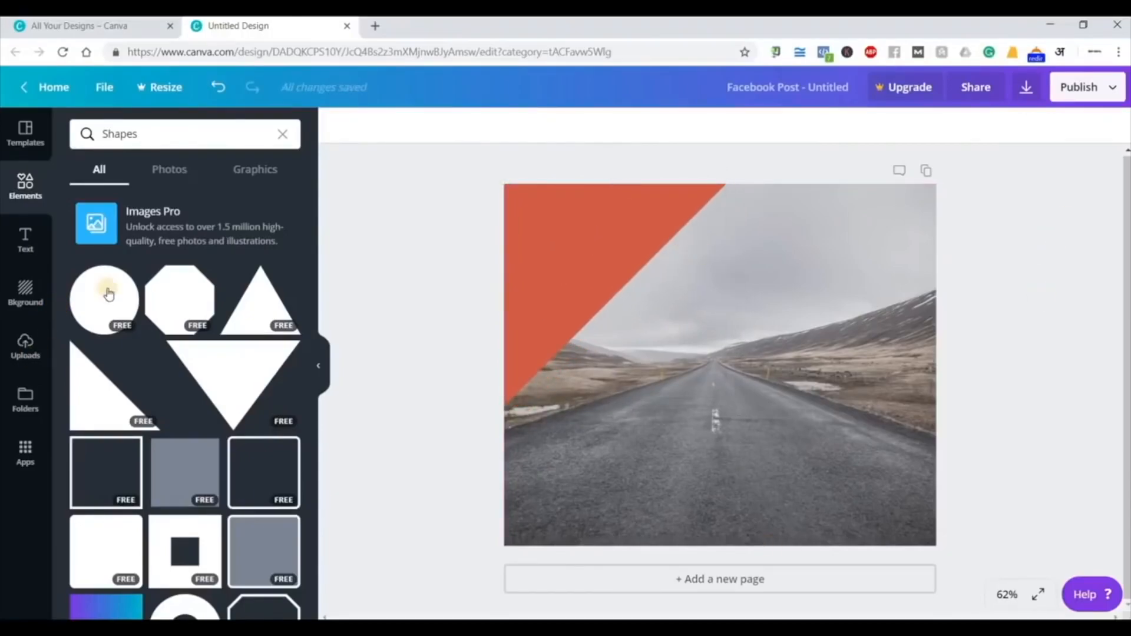
- Open the text options and look through the ready-made text combinations
{"action": "left_click", "coordinate": [37, 241]}
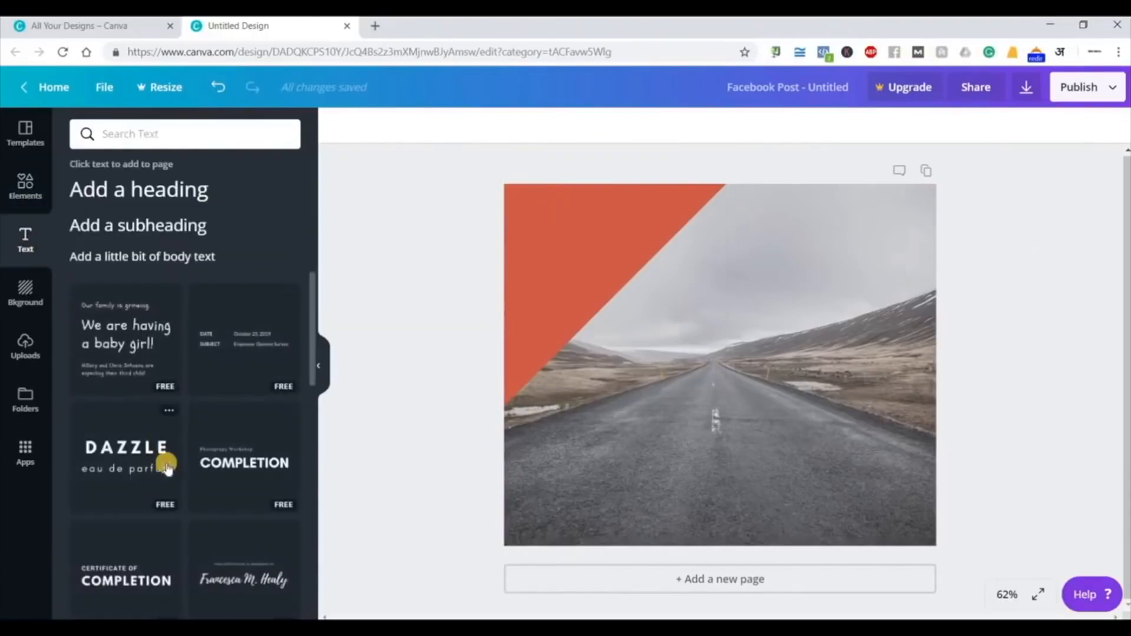
{"action": "scroll", "coordinate": [168, 468], "scroll_direction": "down", "scroll_amount": 1}
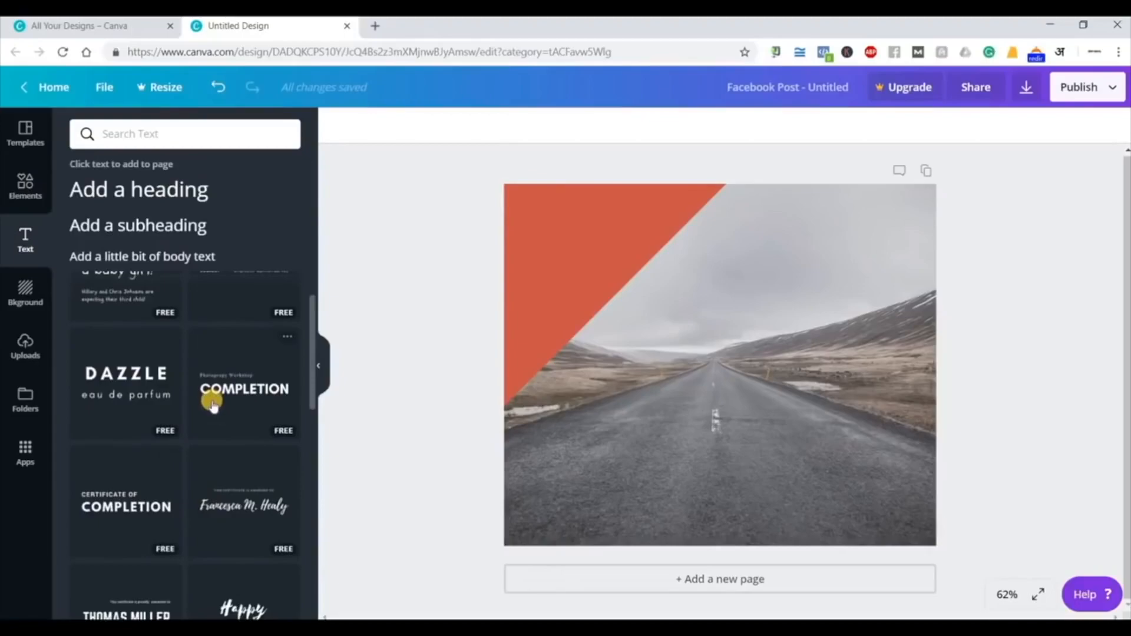
{"action": "scroll", "coordinate": [216, 365], "scroll_direction": "up", "scroll_amount": 1}
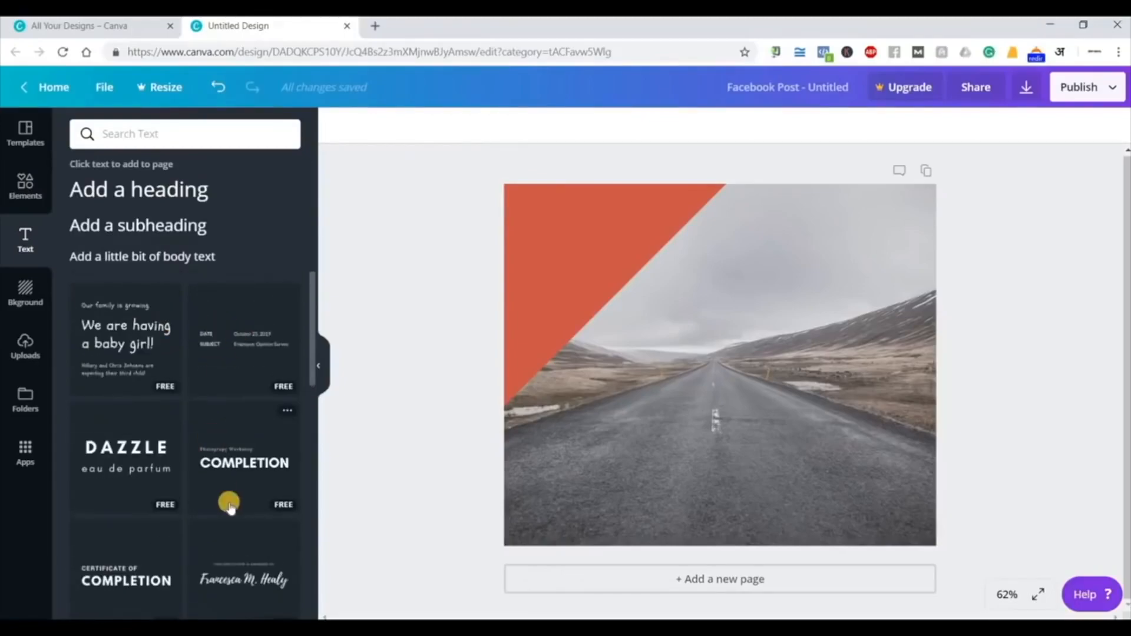
{"action": "scroll", "coordinate": [229, 505], "scroll_direction": "down", "scroll_amount": 4}
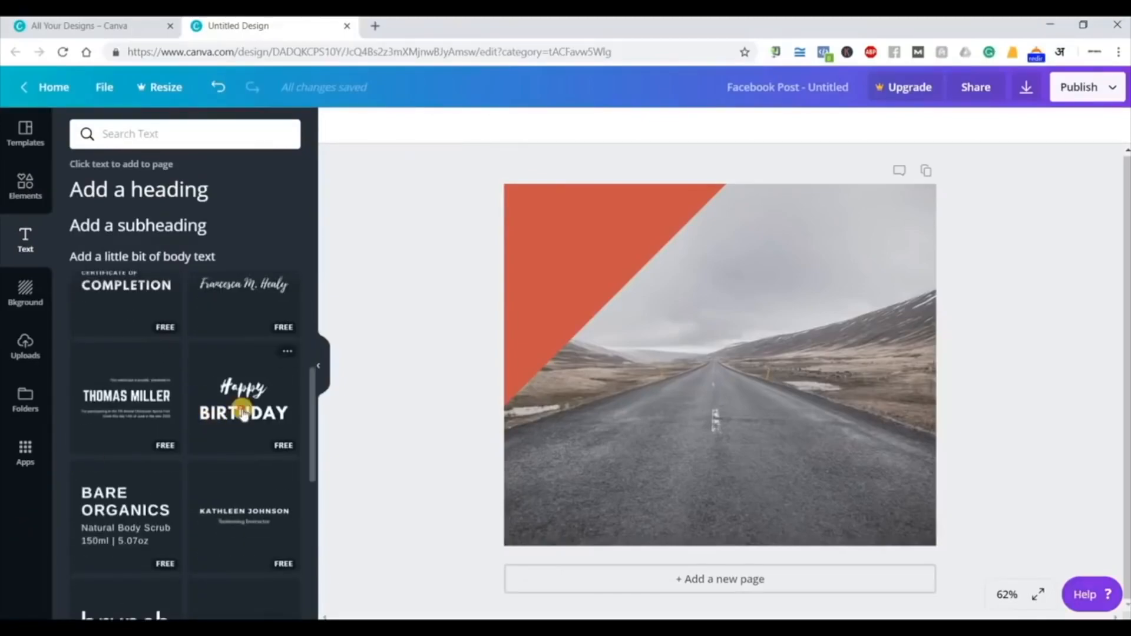
- Try the "Happy BIRTHDAY" text combination over the triangle and undo its insertion
{"action": "left_click", "coordinate": [243, 412]}
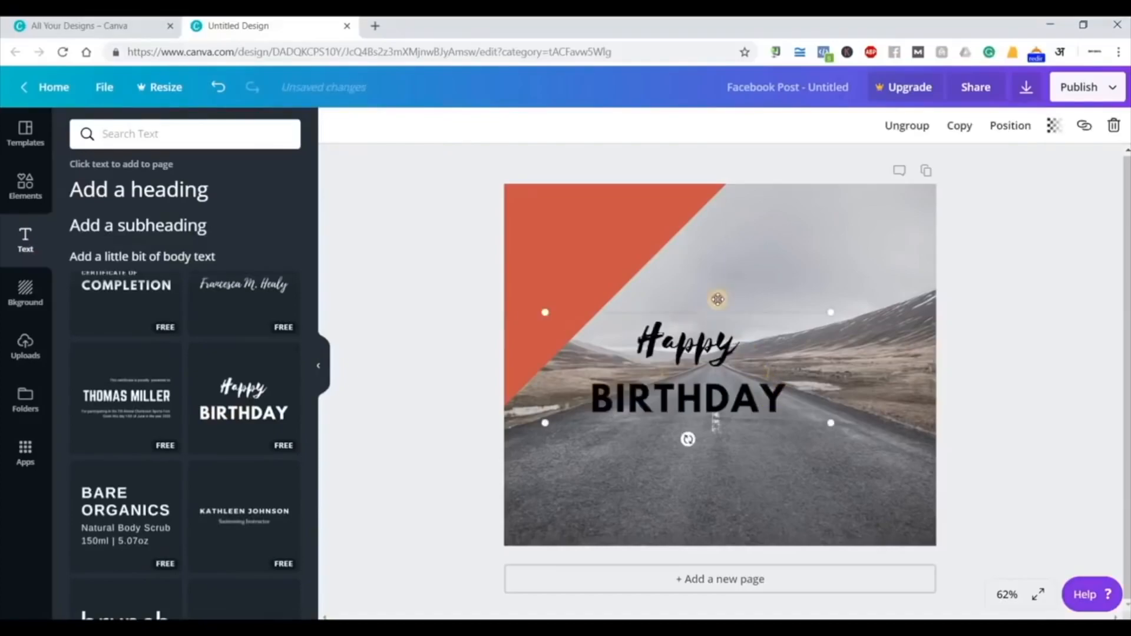
{"action": "left_click_drag", "start_coordinate": [717, 300], "coordinate": [605, 264]}
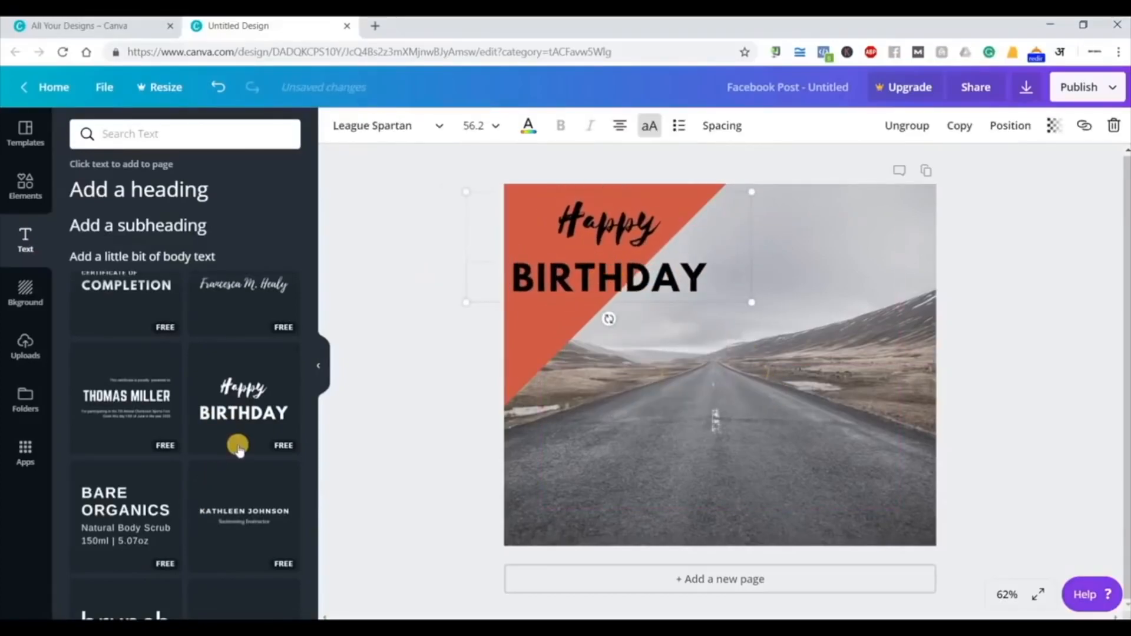
{"action": "scroll", "coordinate": [240, 449], "scroll_direction": "down", "scroll_amount": 5}
{"action": "scroll", "coordinate": [236, 445], "scroll_direction": "down", "scroll_amount": 8}
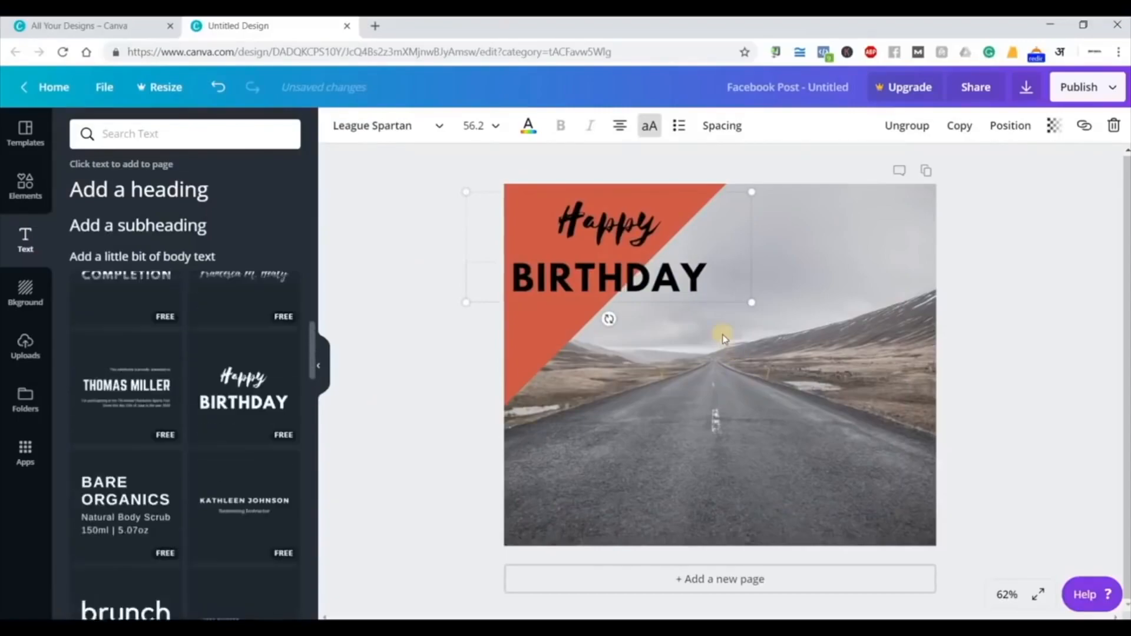
{"action": "key", "text": "ctrl+z"}
{"action": "key", "text": "ctrl+z"}
{"action": "key", "text": "ctrl+z"}
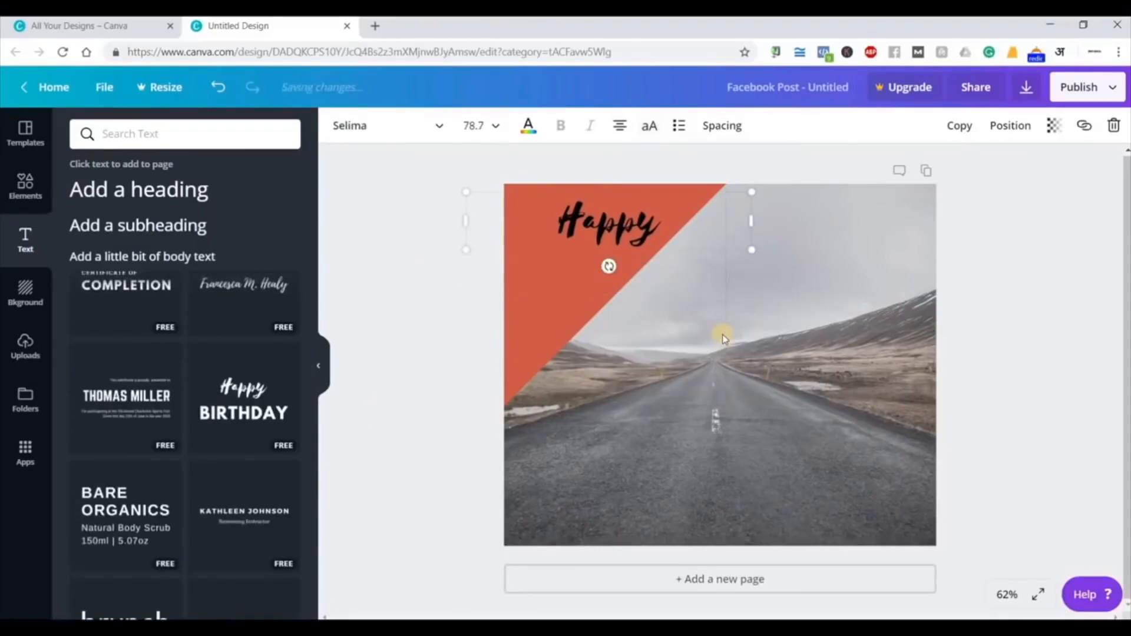
{"action": "key", "text": "ctrl+z"}
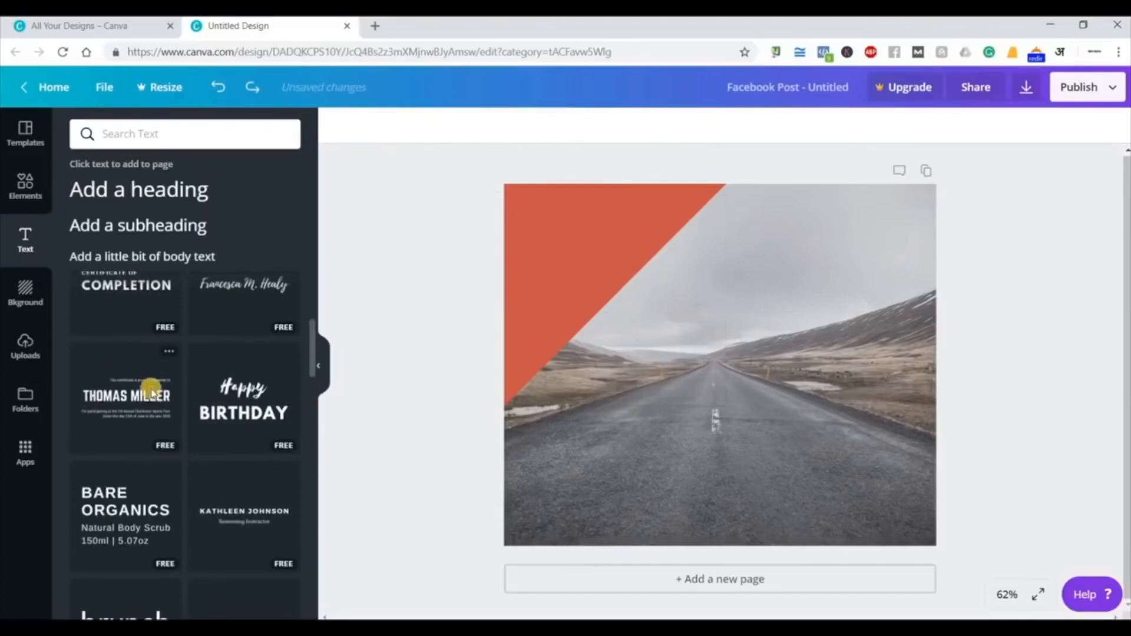
- Add a heading text box and place it near the top of the red triangle
{"action": "scroll", "coordinate": [151, 391], "scroll_direction": "up", "scroll_amount": 5}
{"action": "left_click", "coordinate": [140, 203]}
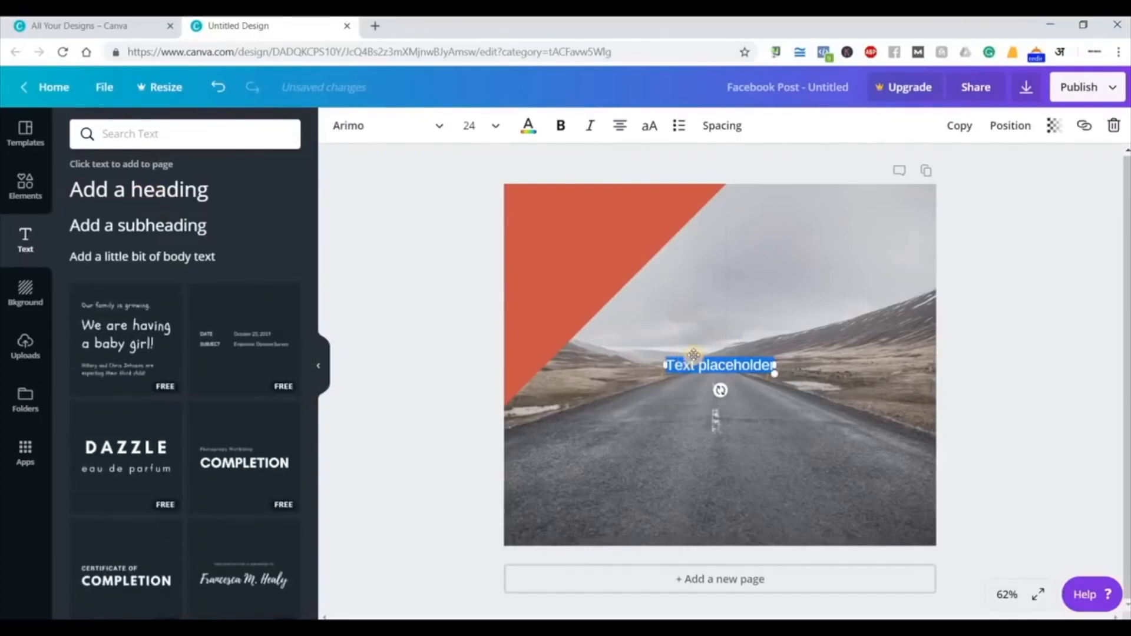
{"action": "left_click_drag", "start_coordinate": [697, 353], "coordinate": [584, 198]}
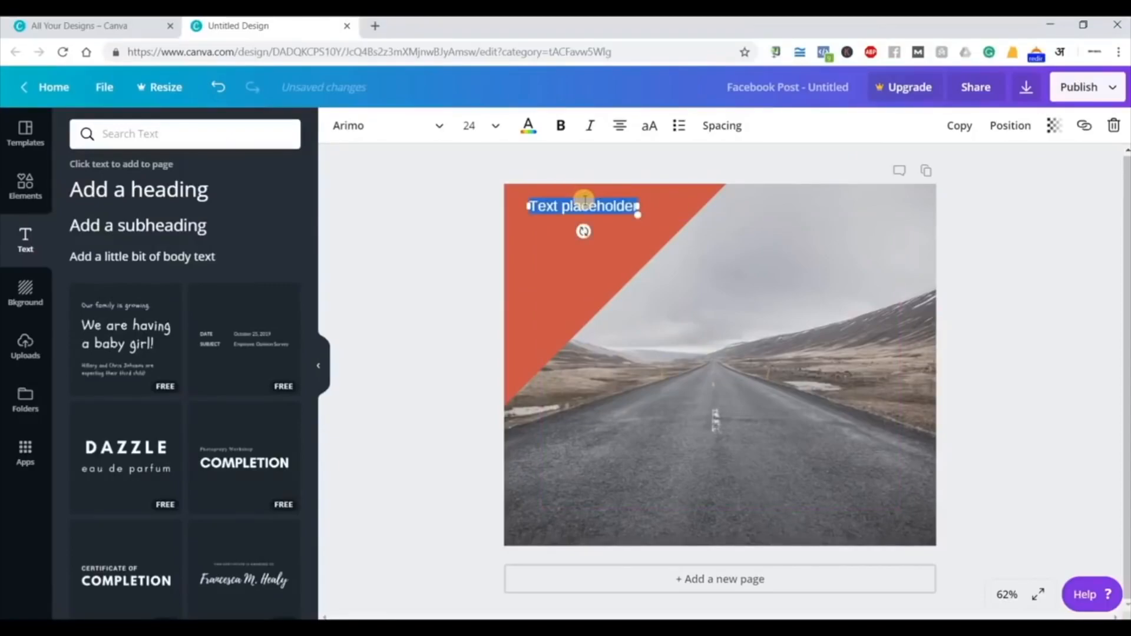
- Replace the placeholder text with "A journey to your Digital Marketing Career" and widen the text box to about 385
{"action": "key", "text": "BackSpace"}
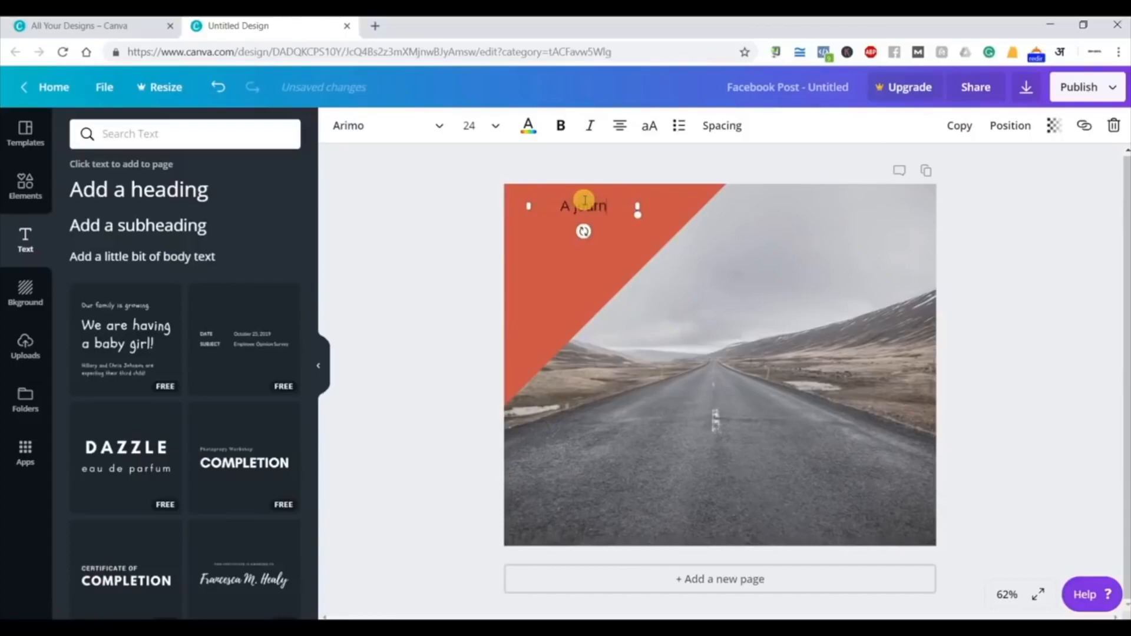
{"action": "type", "text": "A journey to yoru"}
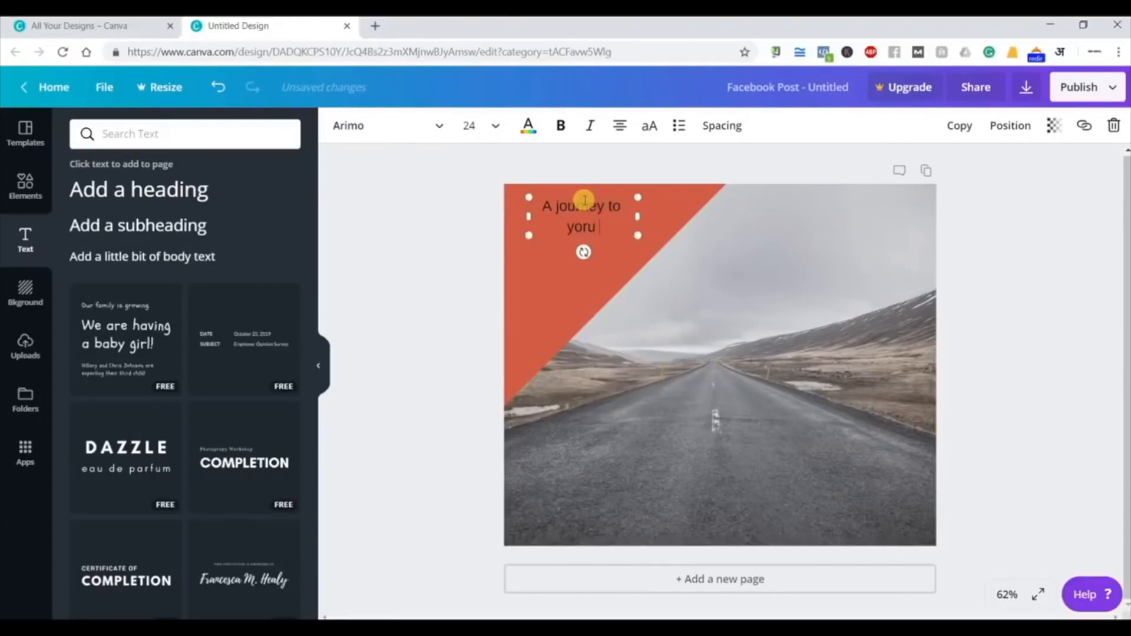
{"action": "key", "text": "BackSpace"}
{"action": "key", "text": "BackSpace"}
{"action": "type", "text": "ur Digital Marketi"}
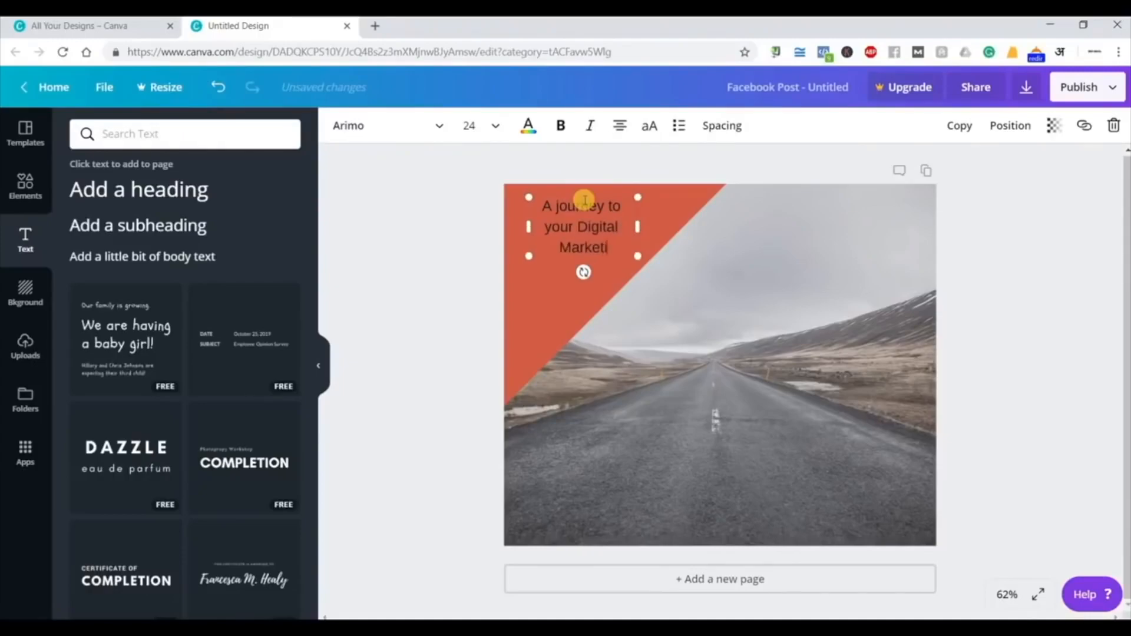
{"action": "type", "text": "ng Career"}
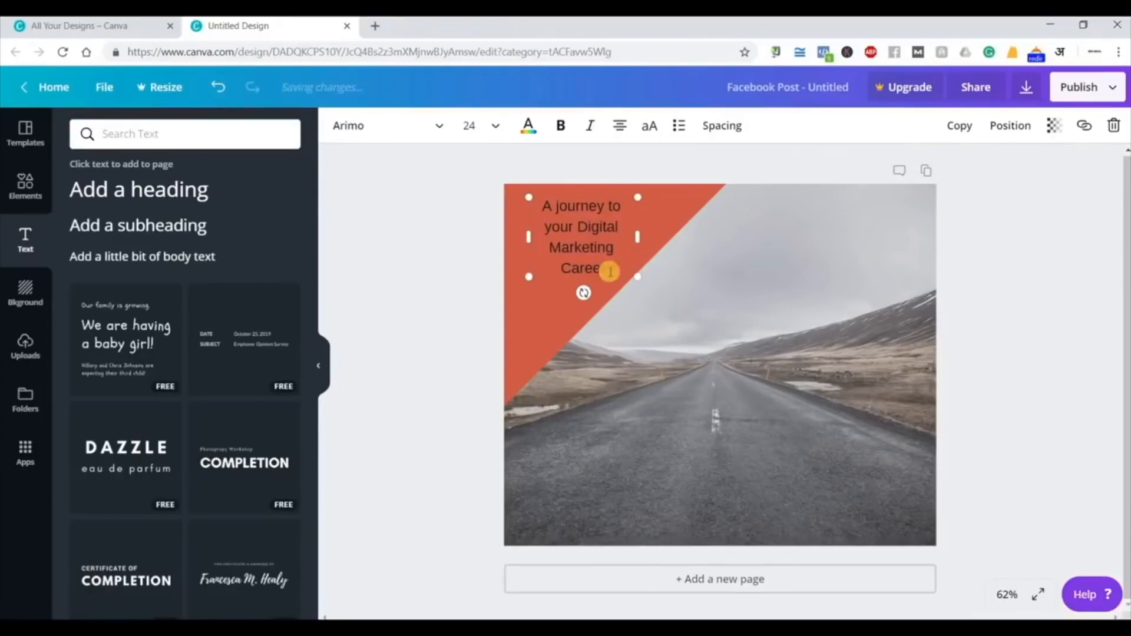
{"action": "left_click_drag", "start_coordinate": [640, 238], "coordinate": [684, 235]}
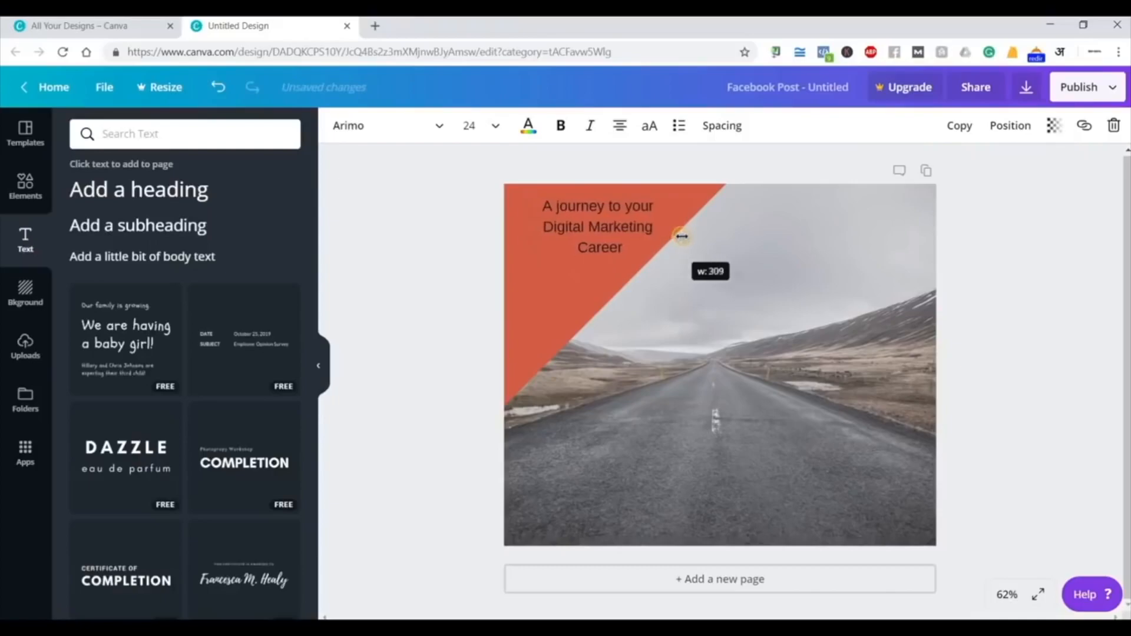
{"action": "left_click_drag", "start_coordinate": [529, 226], "coordinate": [506, 227]}
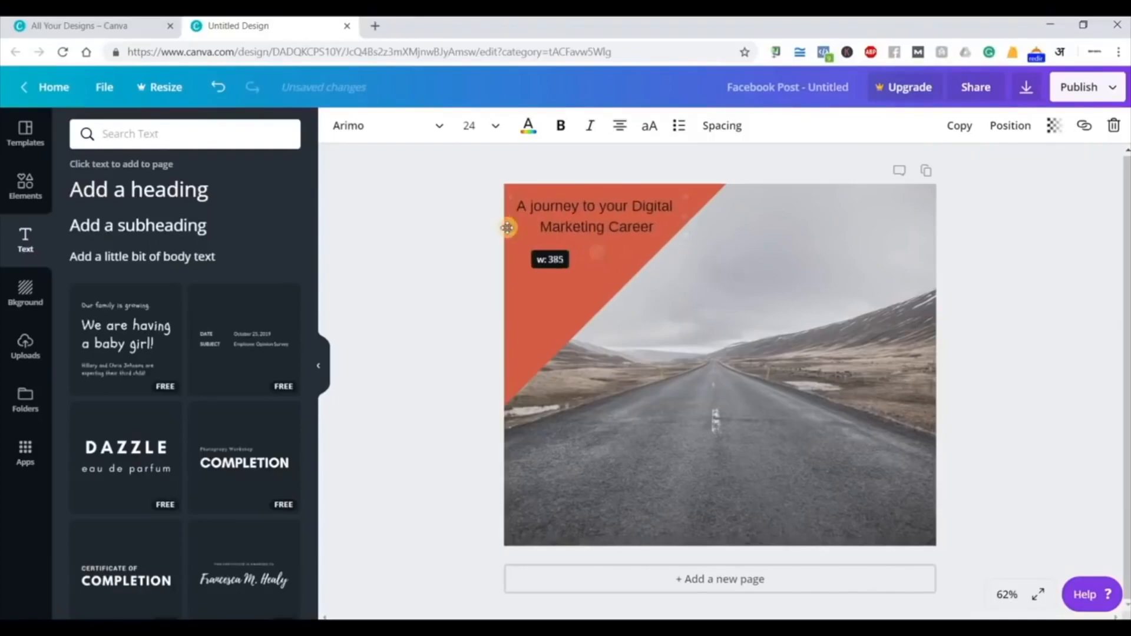
- Left-align the headline text and shift its box slightly away from the triangle's left edge
{"action": "left_click", "coordinate": [507, 383]}
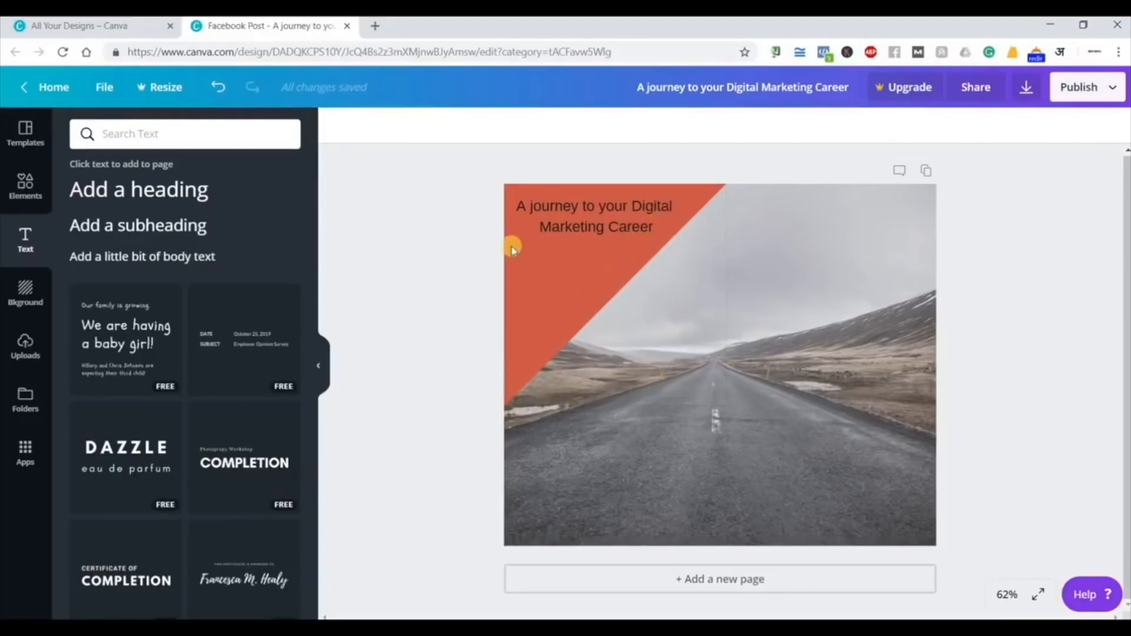
{"action": "left_click", "coordinate": [552, 229]}
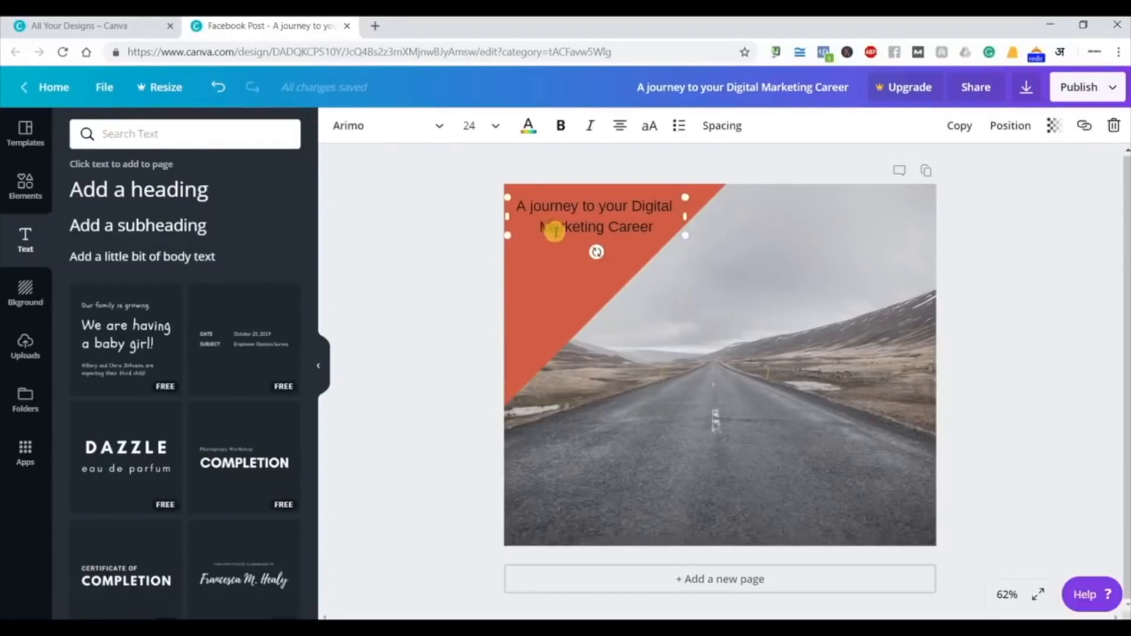
{"action": "left_click", "coordinate": [625, 136]}
{"action": "left_click", "coordinate": [626, 160]}
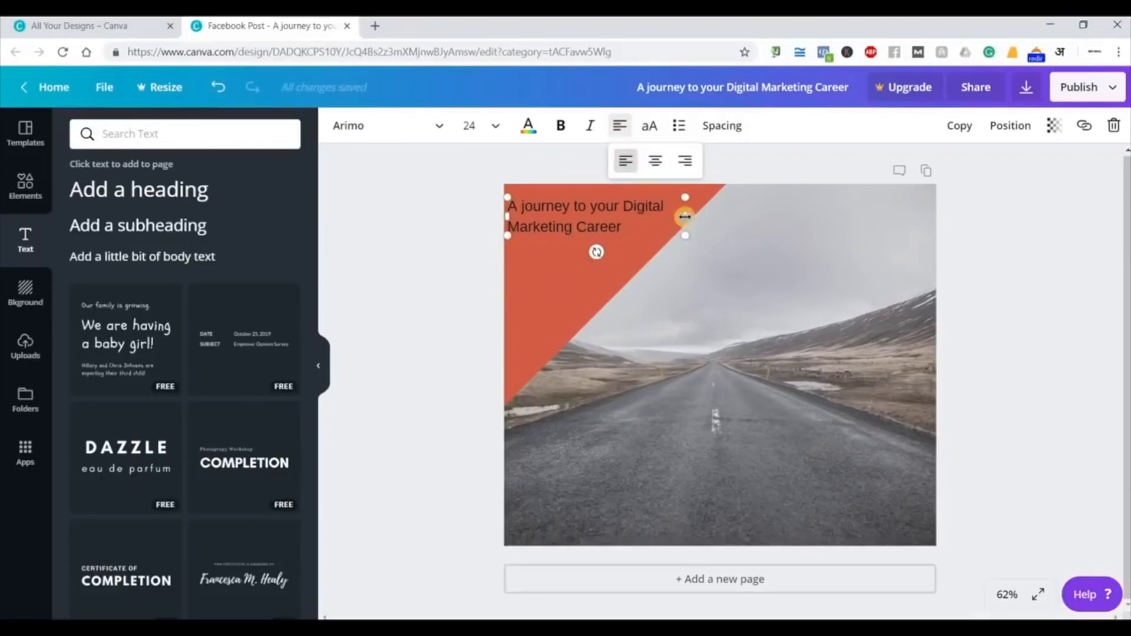
{"action": "left_click_drag", "start_coordinate": [687, 217], "coordinate": [672, 194]}
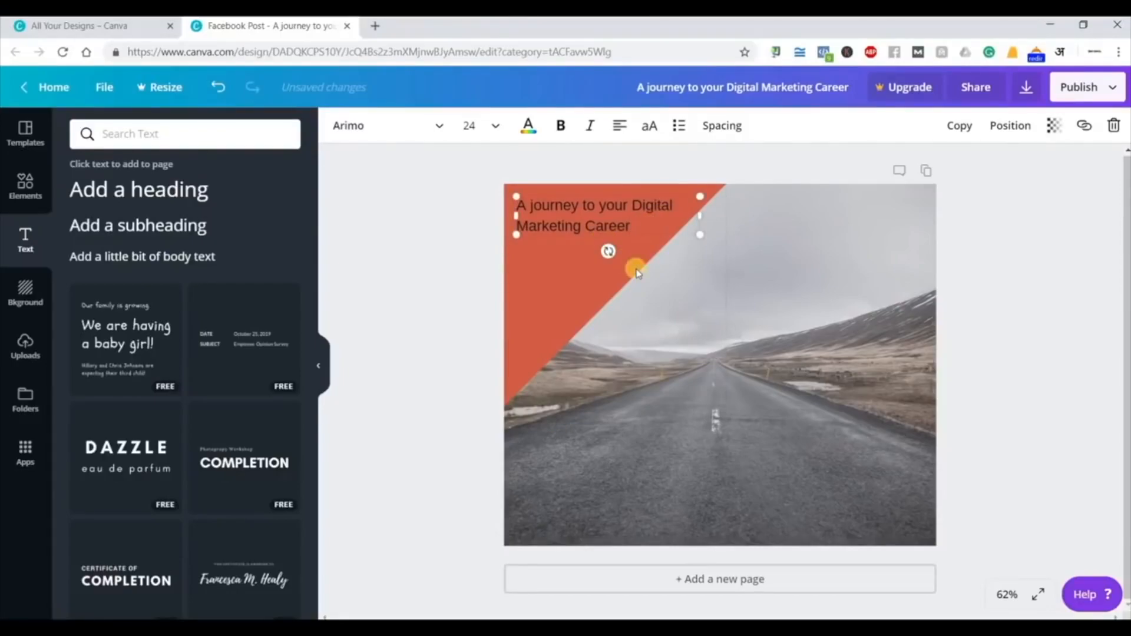
- End the headline with a period and add "Here we can help you to learn" below it after a blank line
{"action": "key", "text": "Return"}
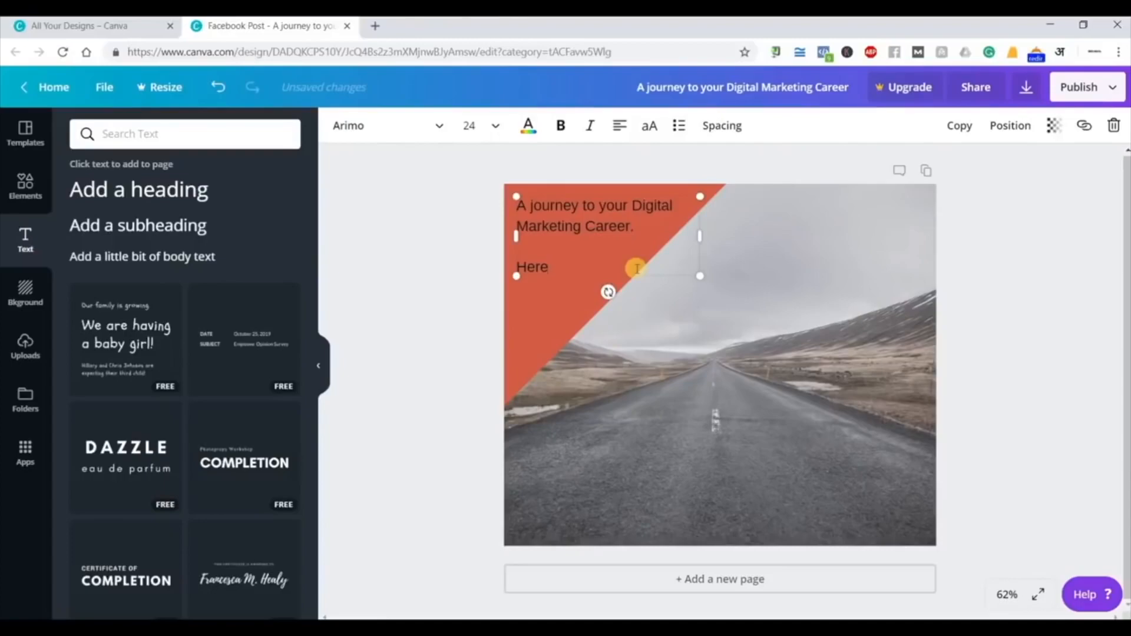
{"action": "type", "text": "we can help"}
{"action": "key", "text": "Return"}
{"action": "type", "text": "you "}
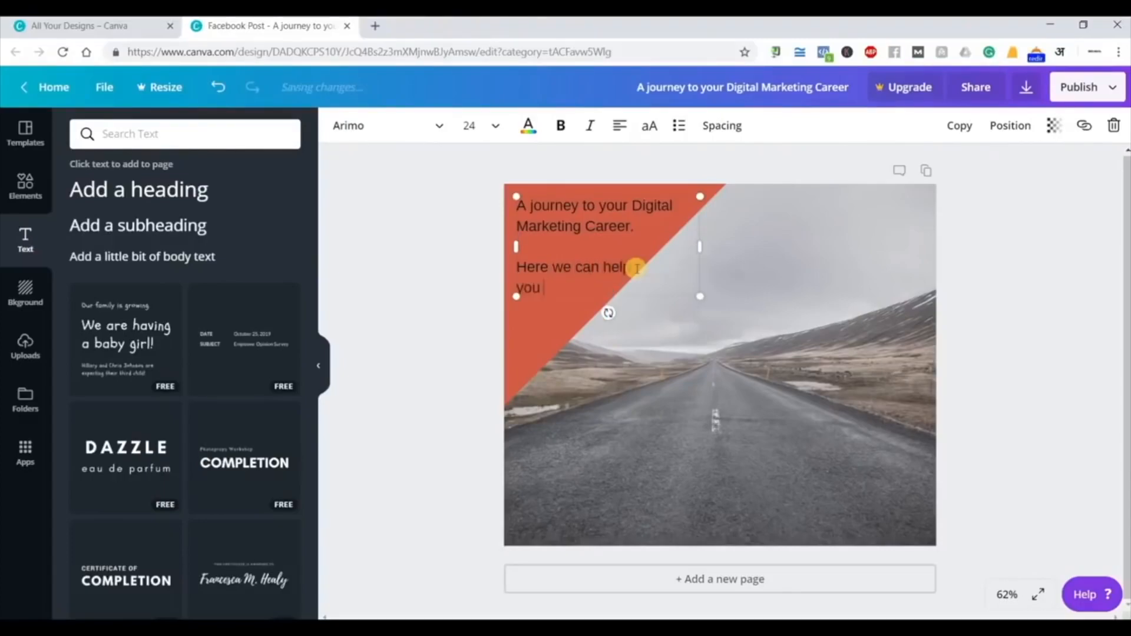
{"action": "type", "text": "to learn"}
- Complete the second paragraph with "at Roy" and "Digital" on separate lines so that it fits the triangle
{"action": "key", "text": "Return"}
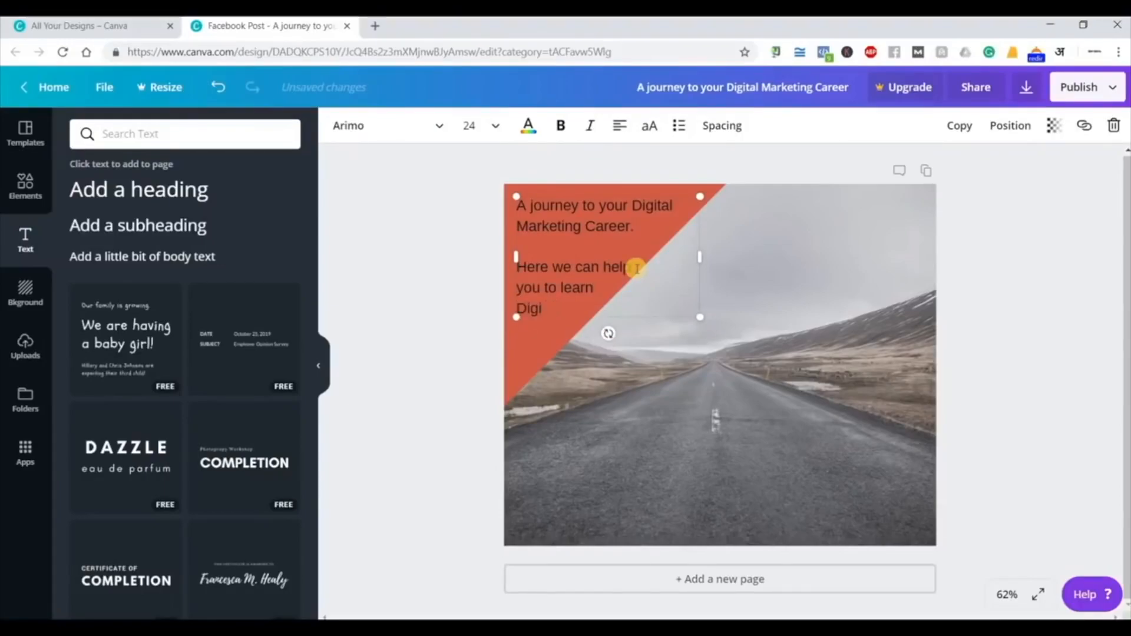
{"action": "key", "text": "Return"}
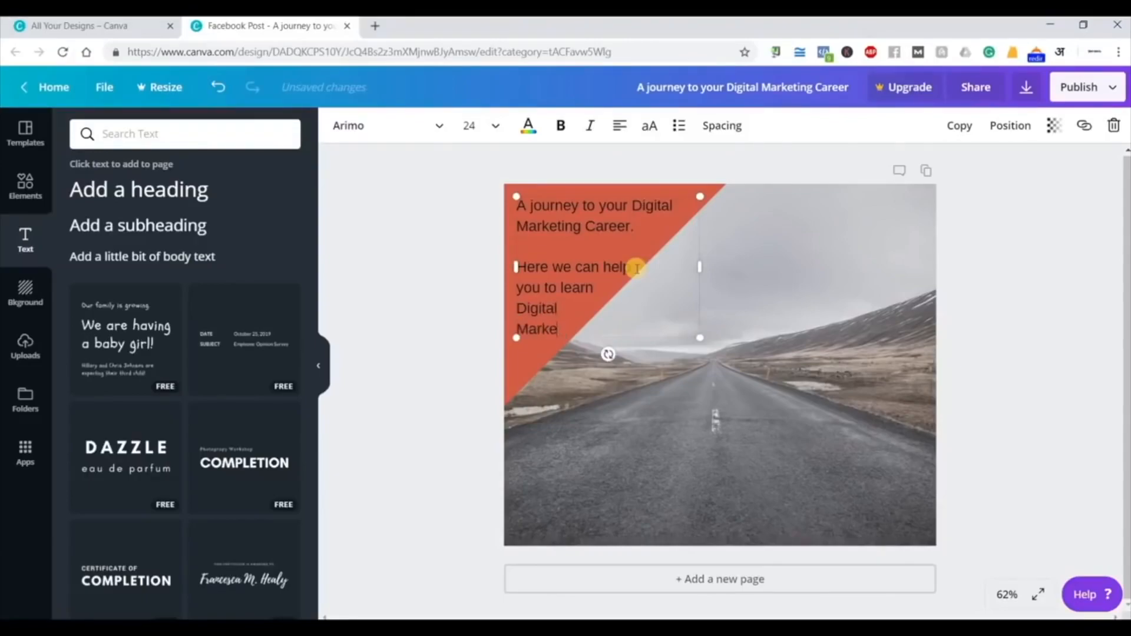
{"action": "key", "text": "BackSpace"}
{"action": "key", "text": "BackSpace"}
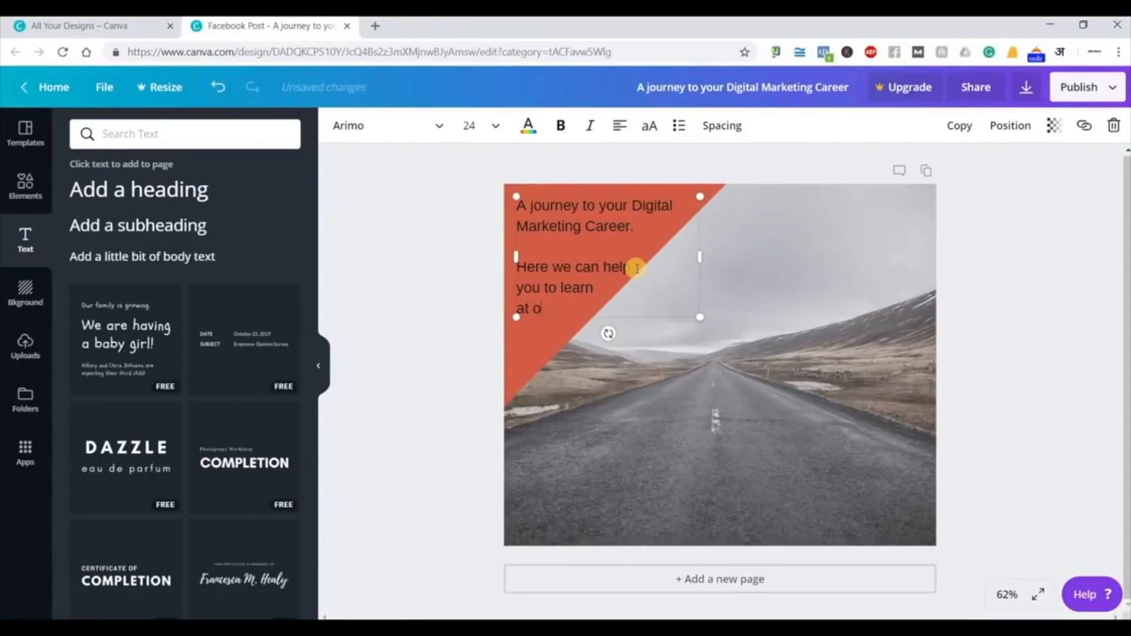
{"action": "key", "text": "Return"}
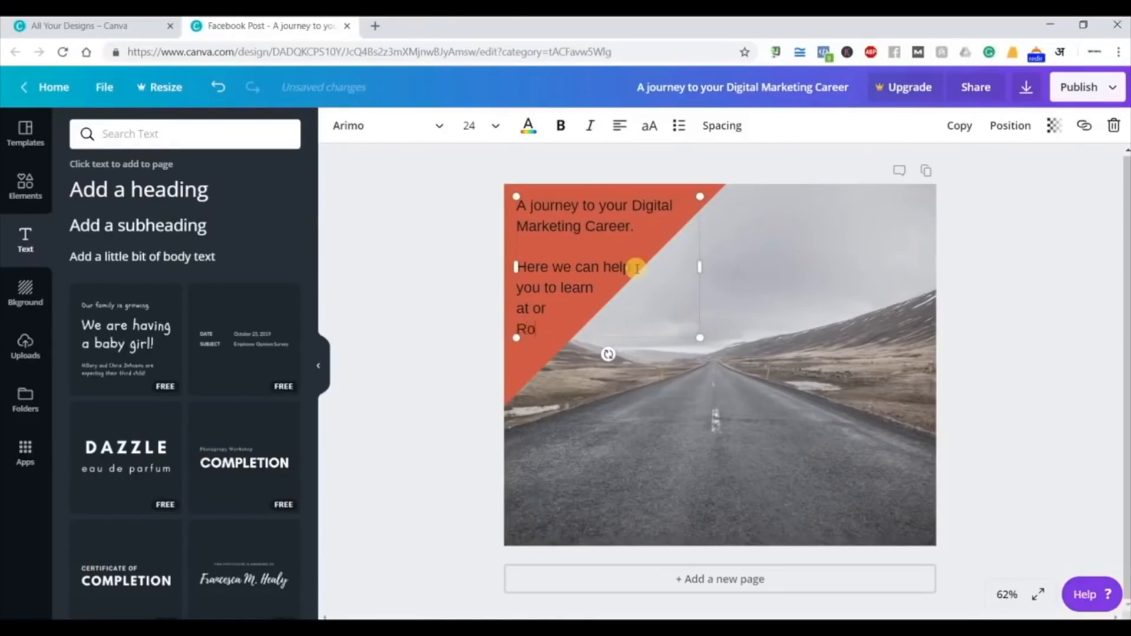
{"action": "key", "text": "BackSpace"}
{"action": "key", "text": "BackSpace"}
{"action": "key", "text": "BackSpace"}
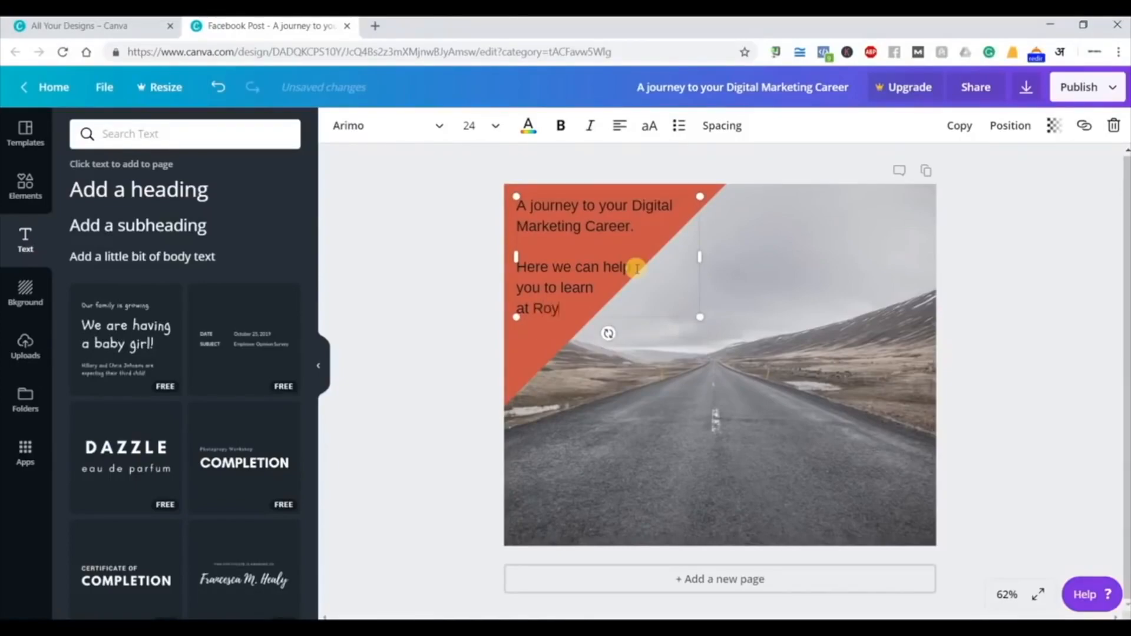
{"action": "key", "text": "Return"}
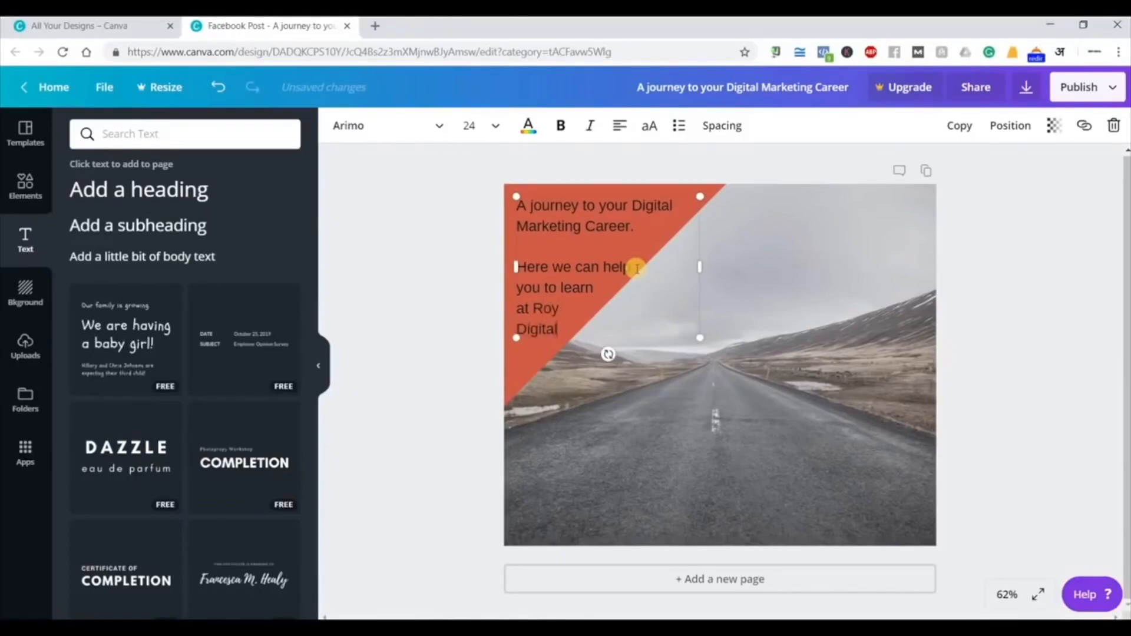
- Change the color of all the text in the headline box to white
{"action": "left_click", "coordinate": [472, 238]}
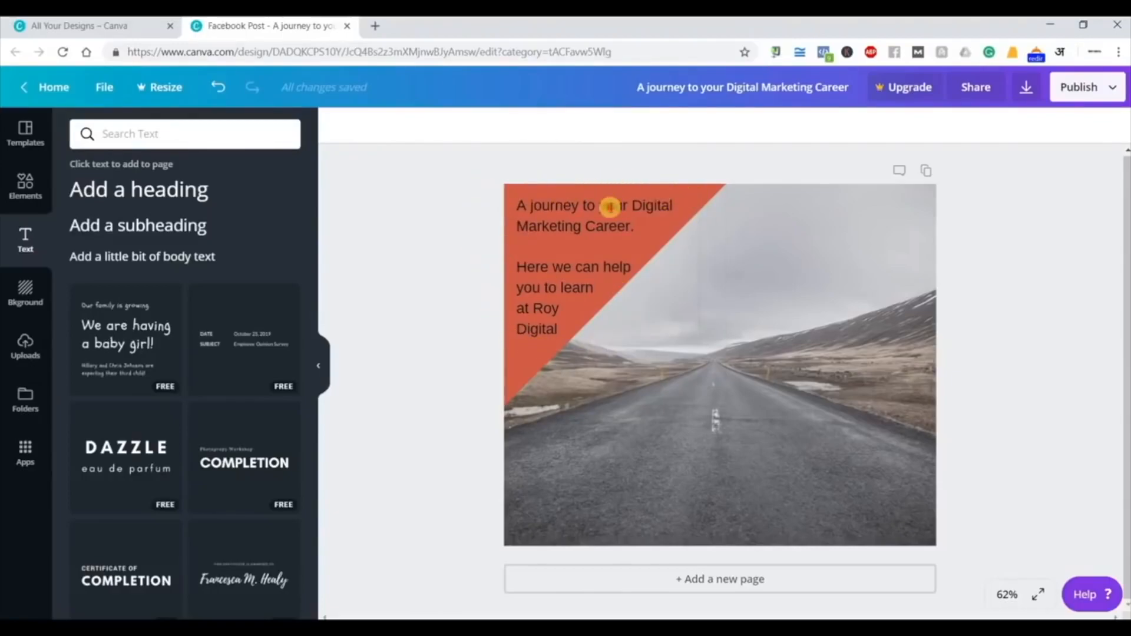
{"action": "left_click", "coordinate": [653, 194]}
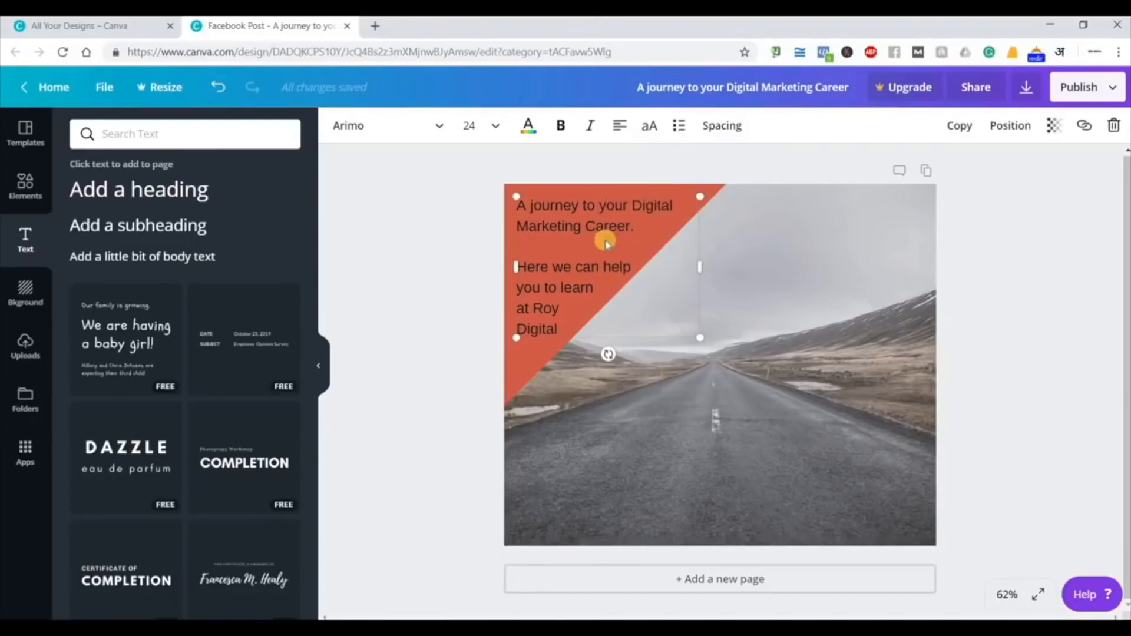
{"action": "left_click_drag", "start_coordinate": [558, 329], "coordinate": [508, 208]}
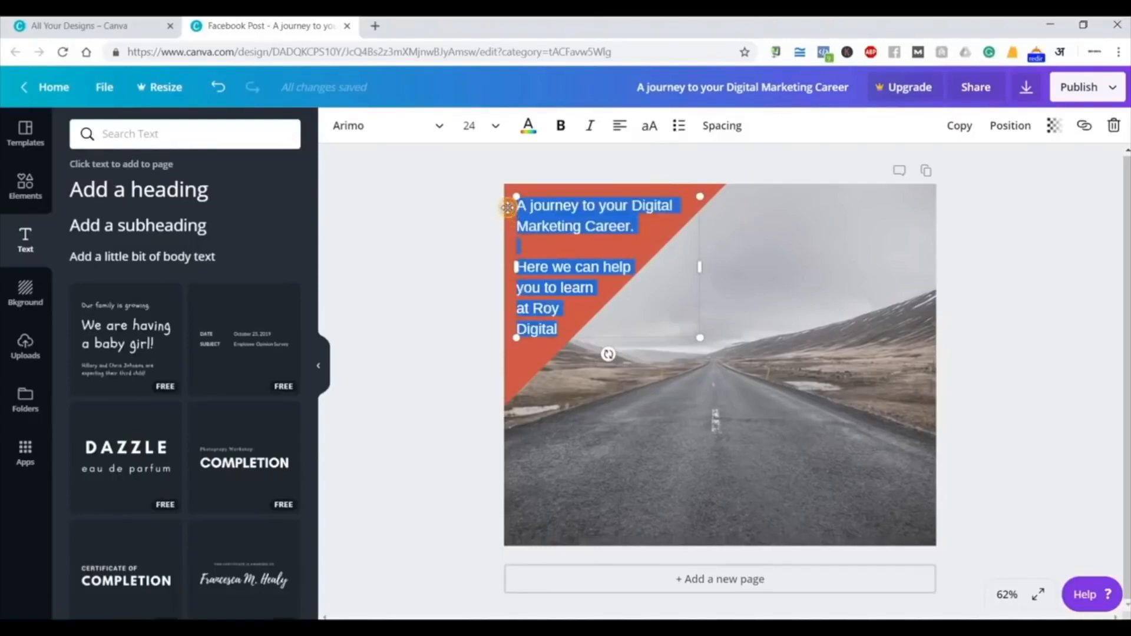
{"action": "left_click", "coordinate": [529, 126]}
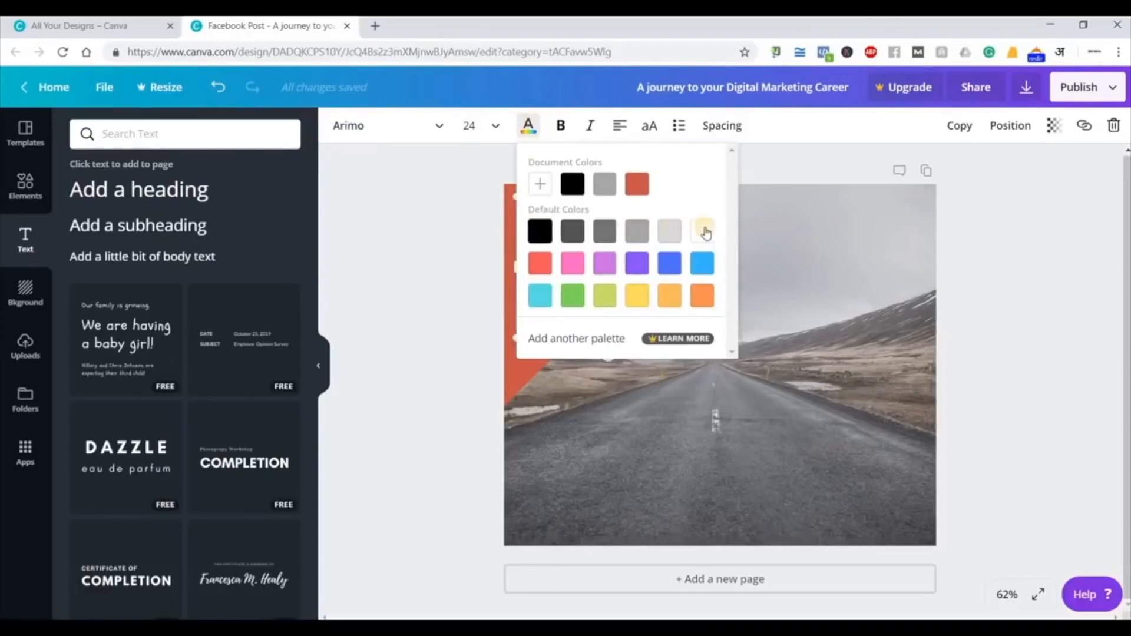
{"action": "left_click", "coordinate": [613, 351]}
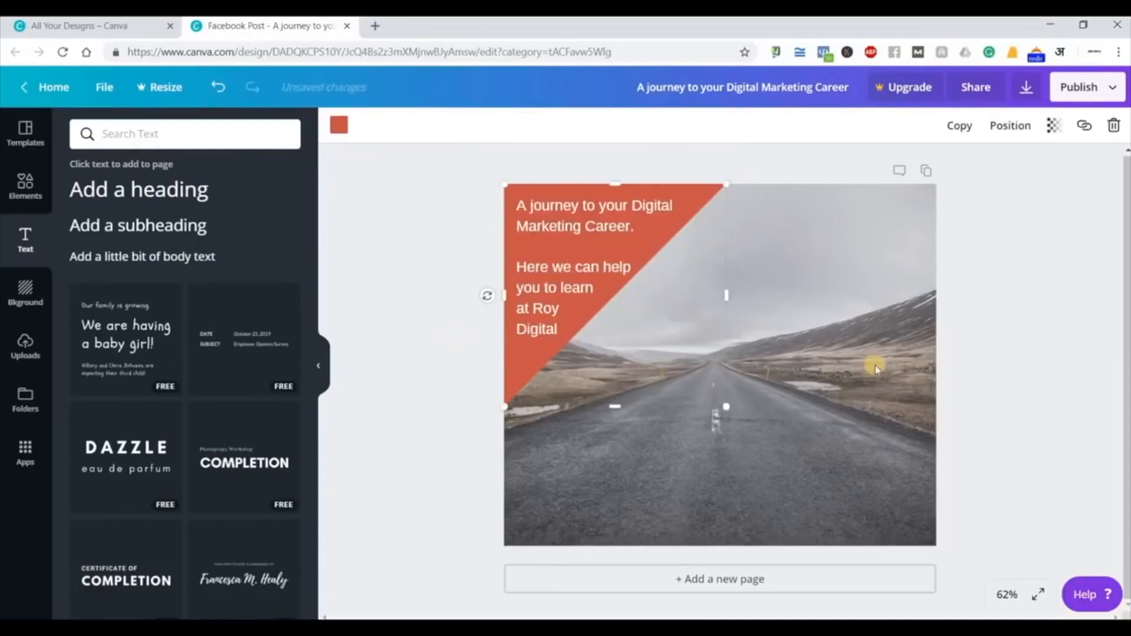
- Nudge the text box slightly up and left and join "Digital" onto the "at Roy" line
{"action": "left_click", "coordinate": [630, 325]}
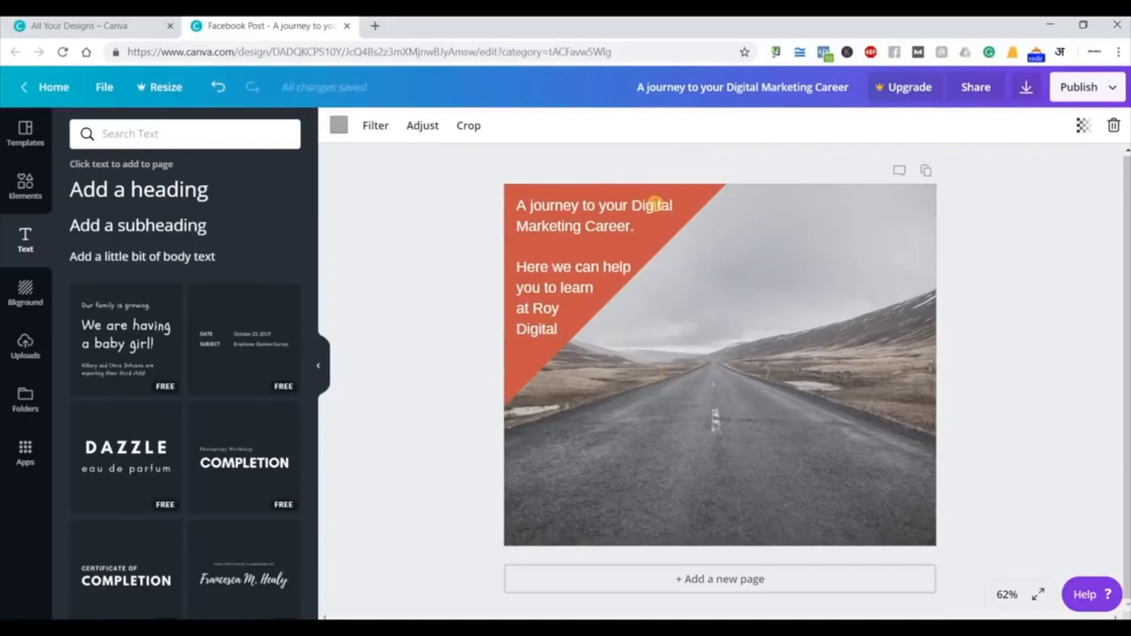
{"action": "left_click", "coordinate": [658, 196]}
{"action": "left_click_drag", "start_coordinate": [654, 194], "coordinate": [649, 191]}
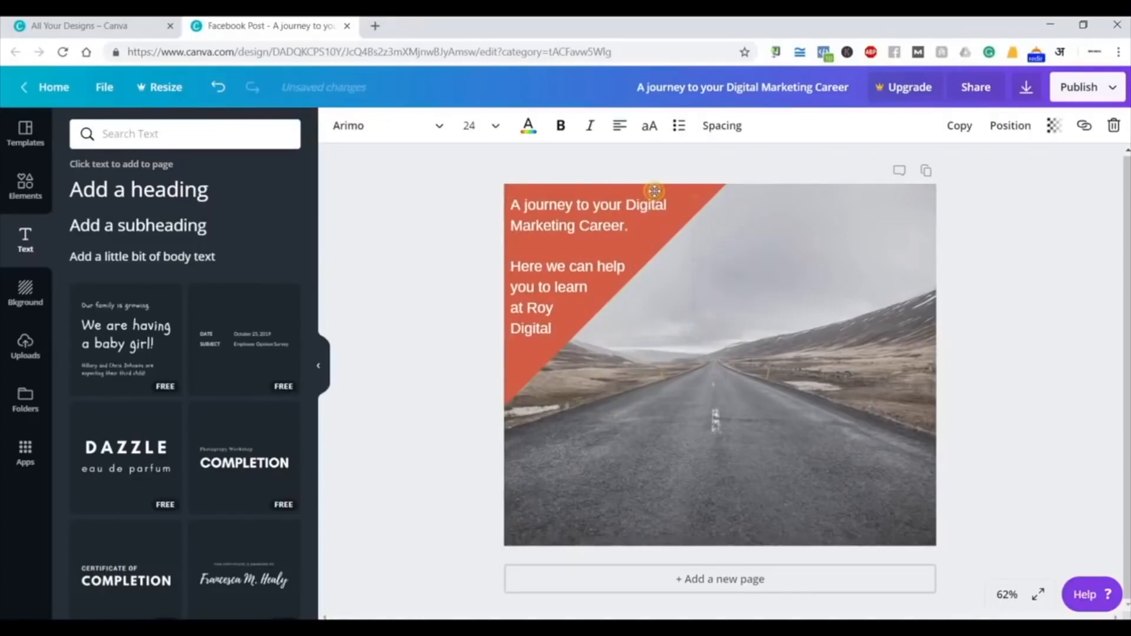
{"action": "left_click", "coordinate": [574, 310]}
{"action": "key", "text": "Delete"}
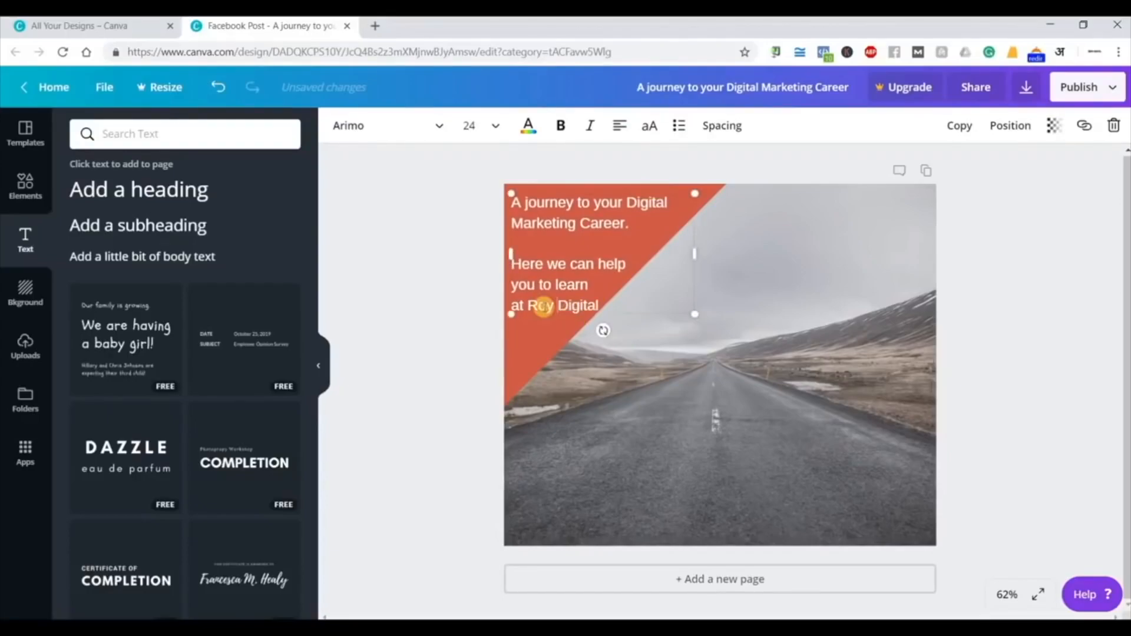
- Remove the blank line between the paragraphs and put "at" after "learn", leaving "Roy Digital" alone on the last line
{"action": "left_click", "coordinate": [535, 243]}
{"action": "key", "text": "Delete"}
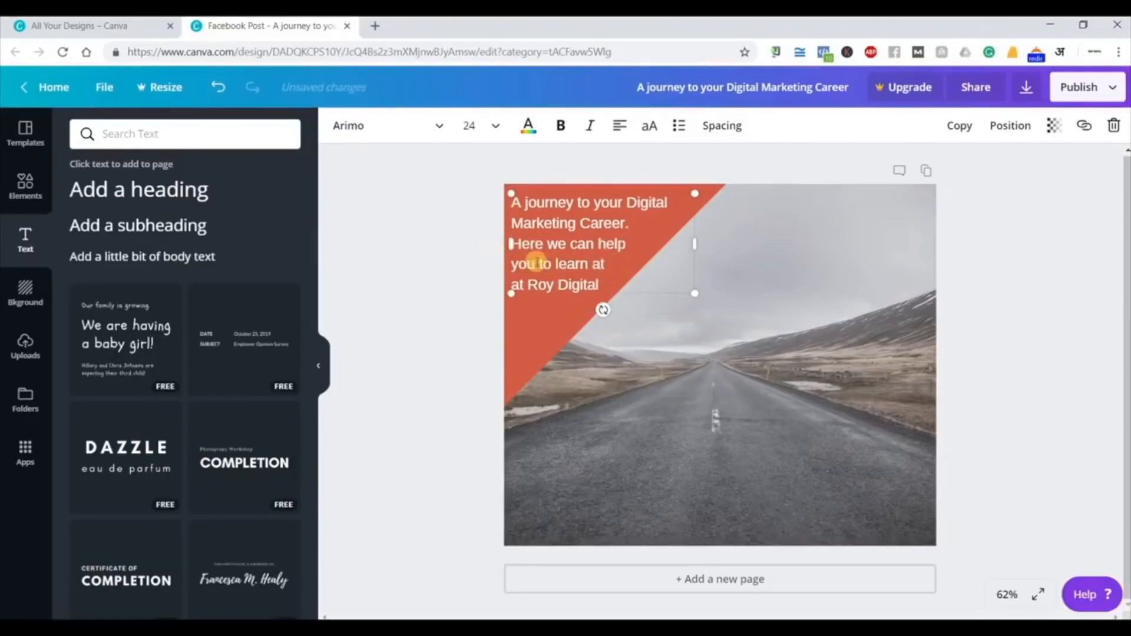
{"action": "left_click_drag", "start_coordinate": [528, 284], "coordinate": [506, 287]}
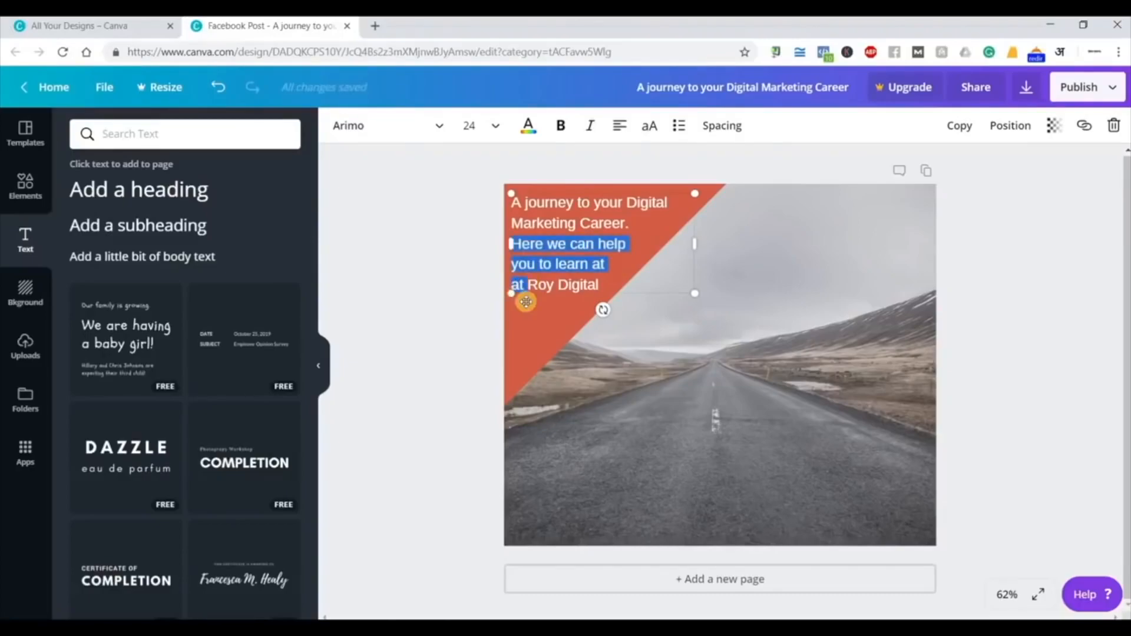
{"action": "left_click", "coordinate": [518, 285]}
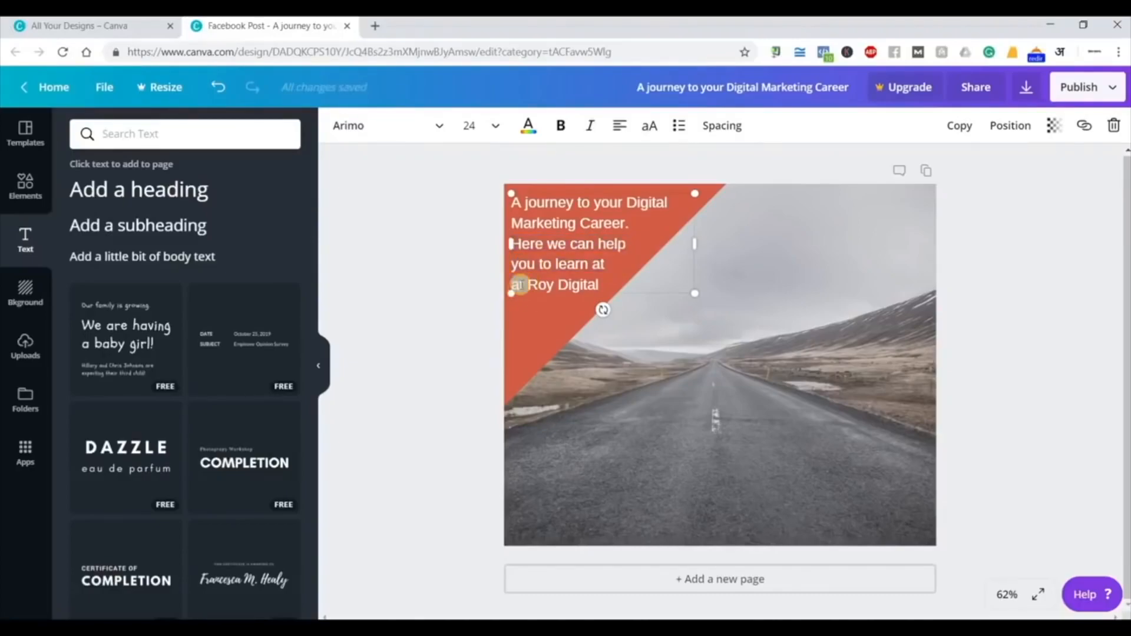
{"action": "double_click", "coordinate": [518, 284]}
{"action": "key", "text": "BackSpace"}
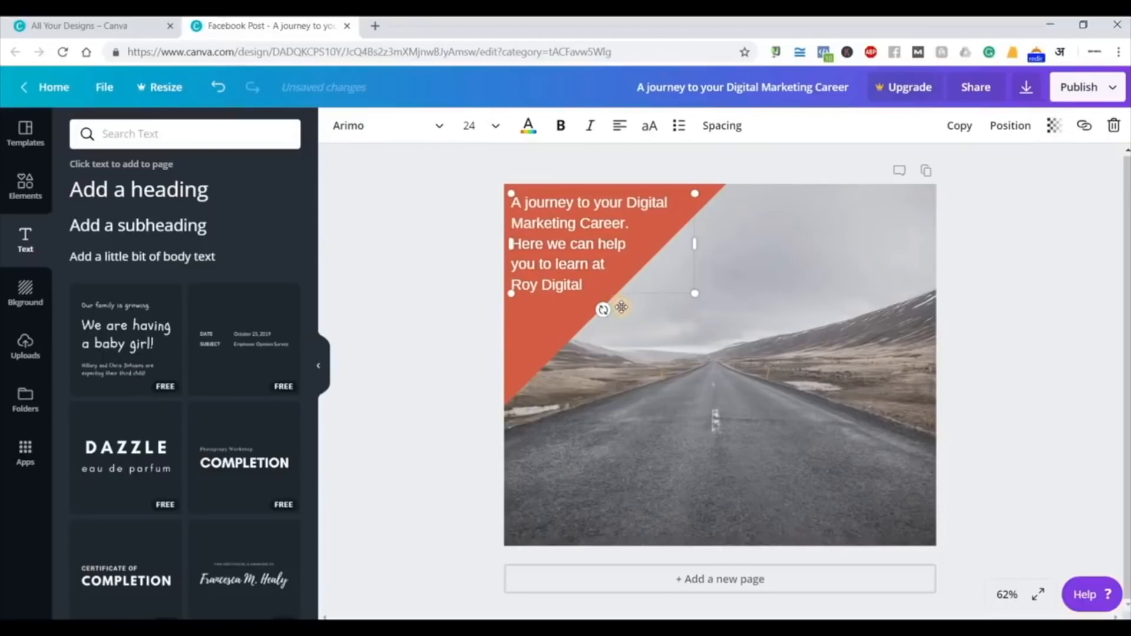
- Insert a blank line after "Marketing Career." and position the text box near the triangle's upper-left corner
{"action": "left_click_drag", "start_coordinate": [622, 307], "coordinate": [630, 314]}
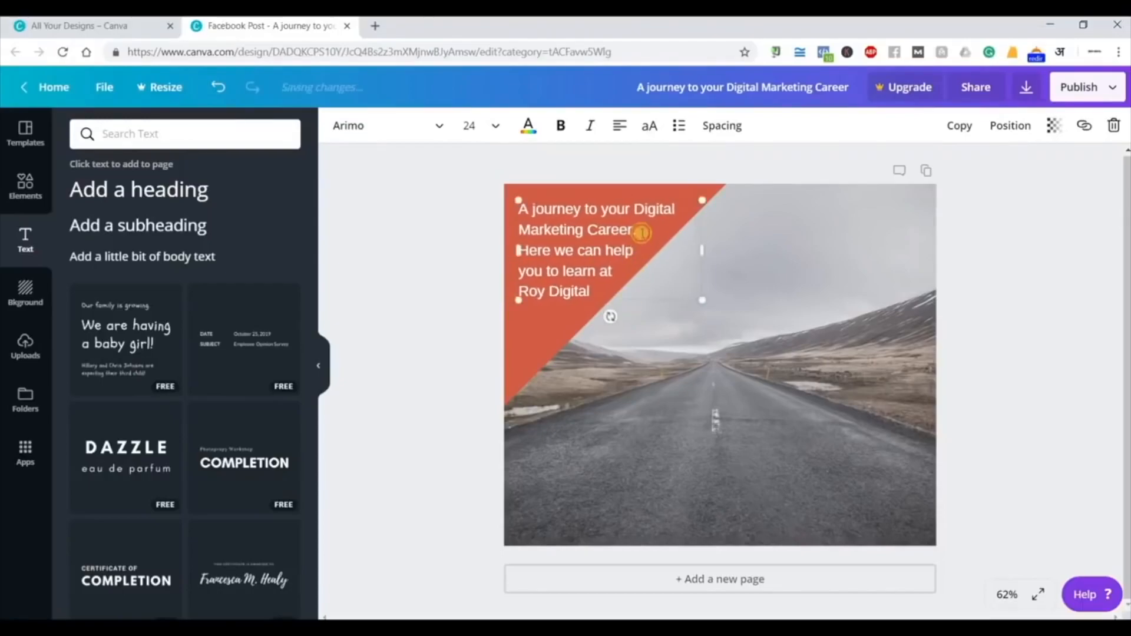
{"action": "type", "text": "."}
{"action": "key", "text": "Return"}
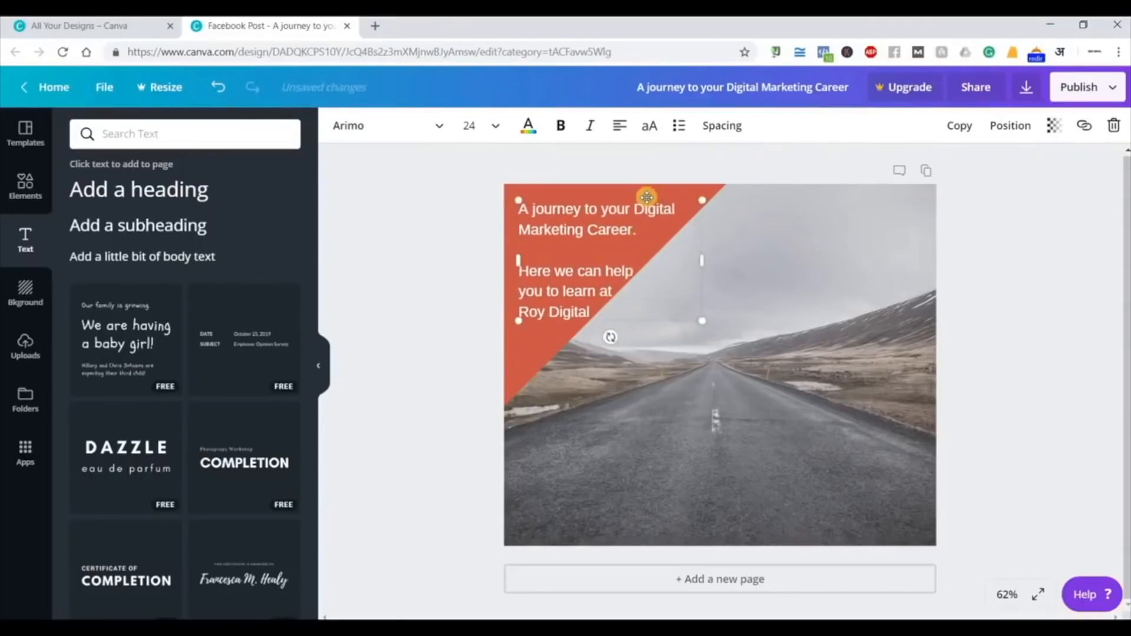
{"action": "left_click_drag", "start_coordinate": [647, 196], "coordinate": [641, 187]}
{"action": "left_click", "coordinate": [425, 365]}
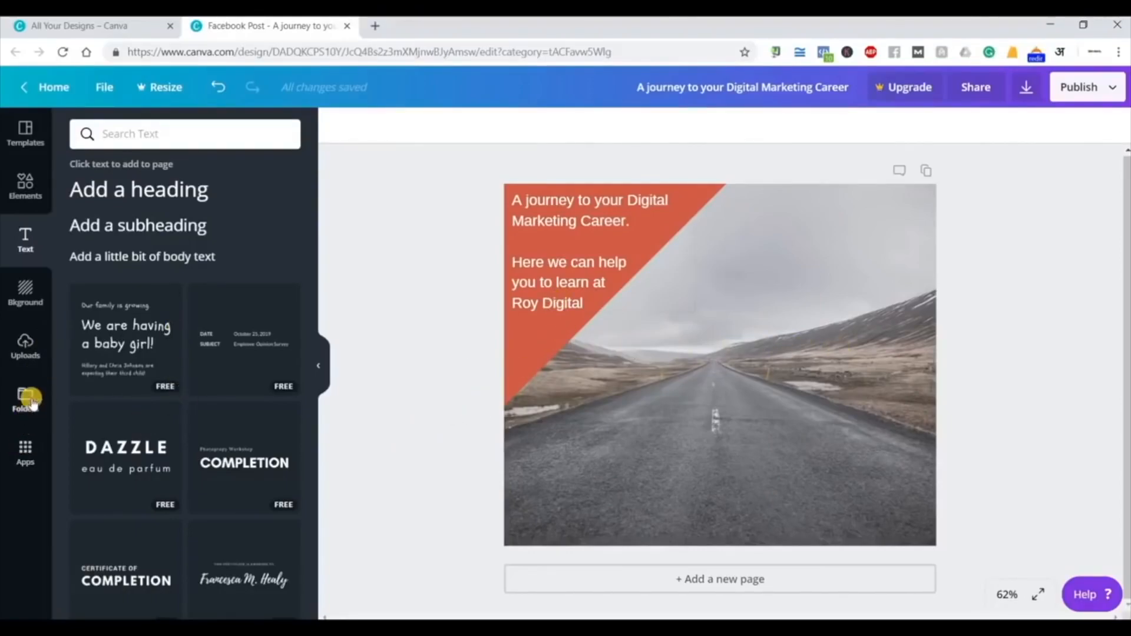
- Find the Roy Digital logo among the uploaded images and insert it into the design
{"action": "left_click", "coordinate": [22, 353]}
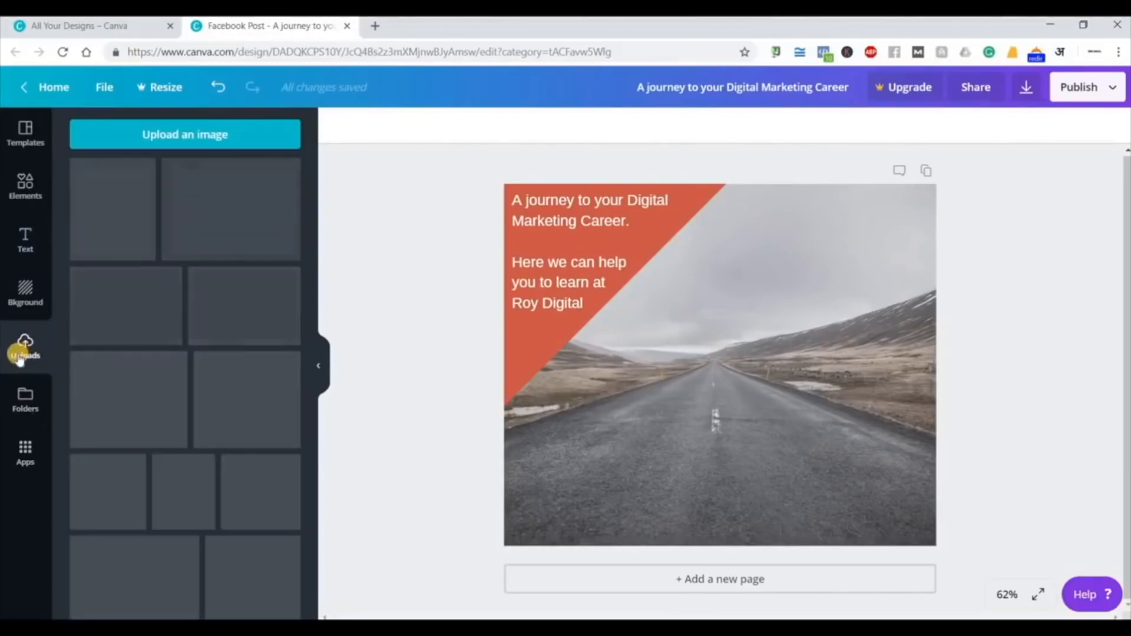
{"action": "scroll", "coordinate": [192, 445], "scroll_direction": "down", "scroll_amount": 3}
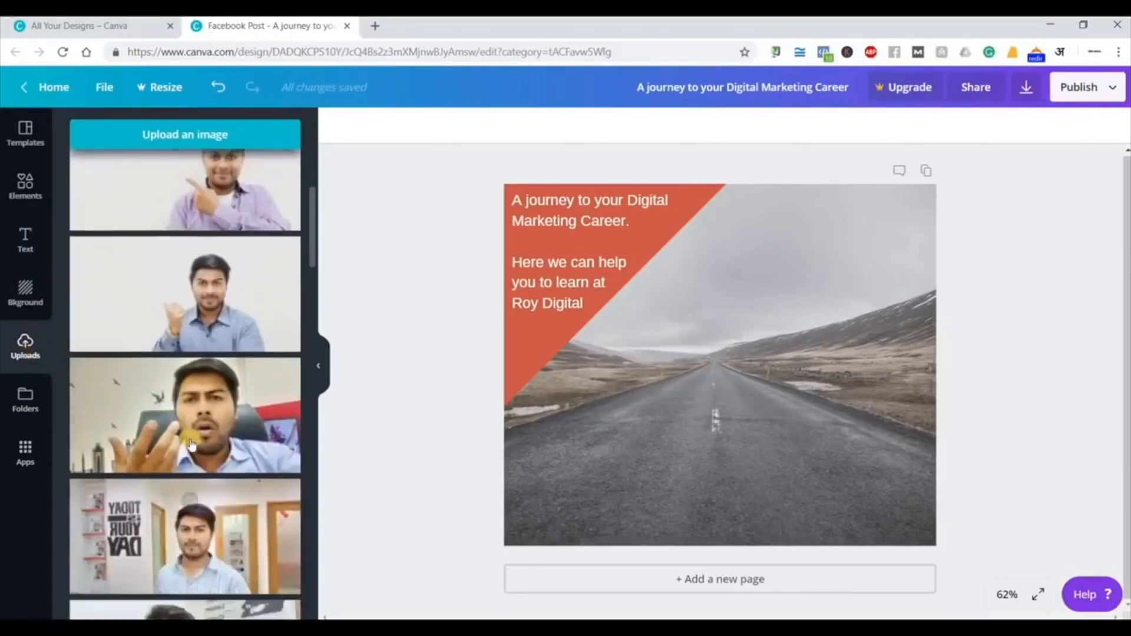
{"action": "scroll", "coordinate": [191, 444], "scroll_direction": "down", "scroll_amount": 10}
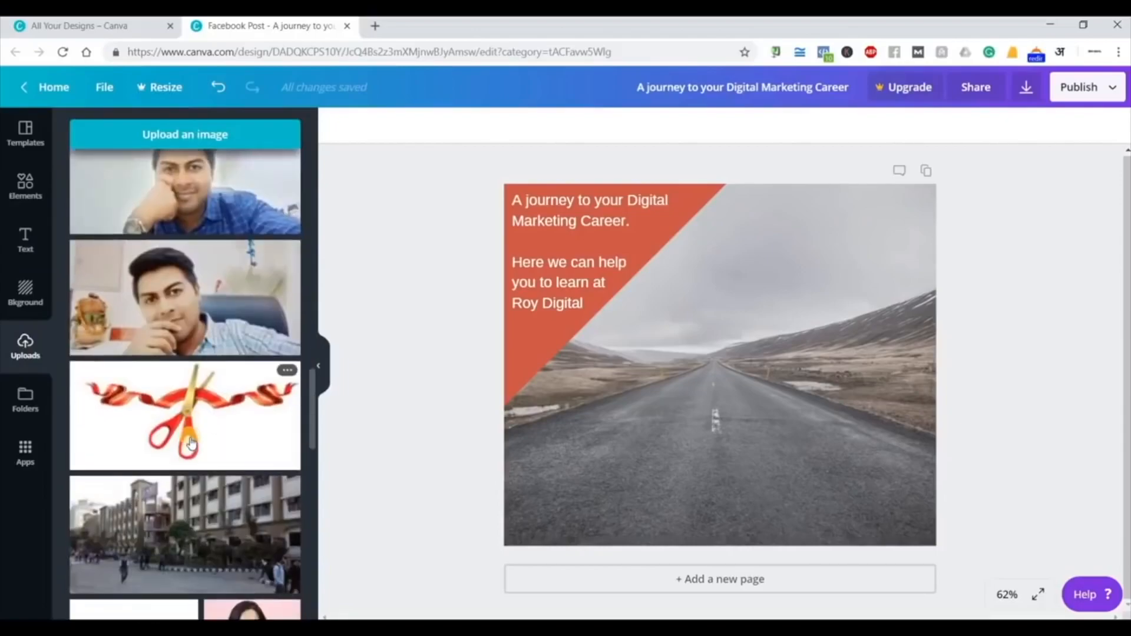
{"action": "scroll", "coordinate": [191, 445], "scroll_direction": "down", "scroll_amount": 5}
{"action": "left_click", "coordinate": [165, 282]}
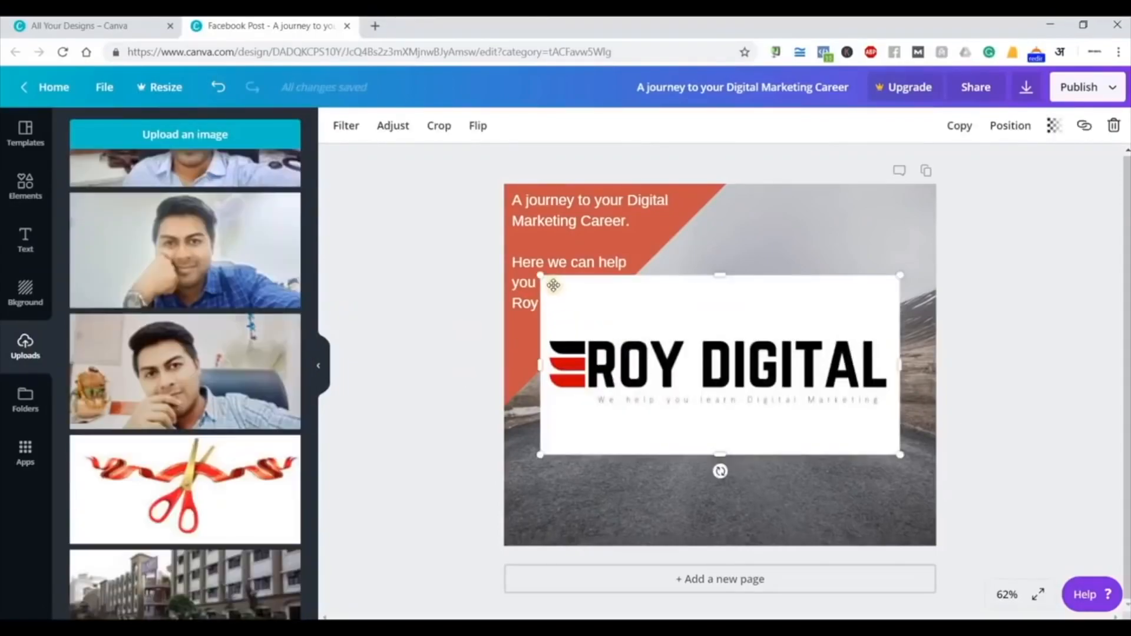
- Shrink the Roy Digital logo and place it in the lower-right corner of the road picture
{"action": "left_click_drag", "start_coordinate": [540, 276], "coordinate": [713, 379]}
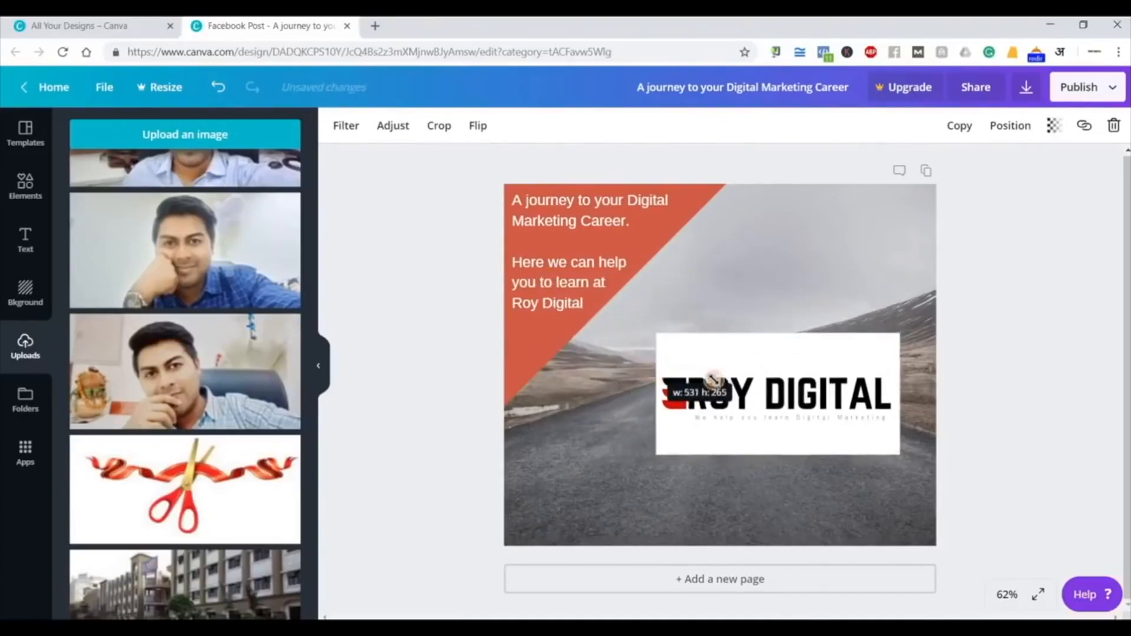
{"action": "left_click_drag", "start_coordinate": [785, 468], "coordinate": [812, 549]}
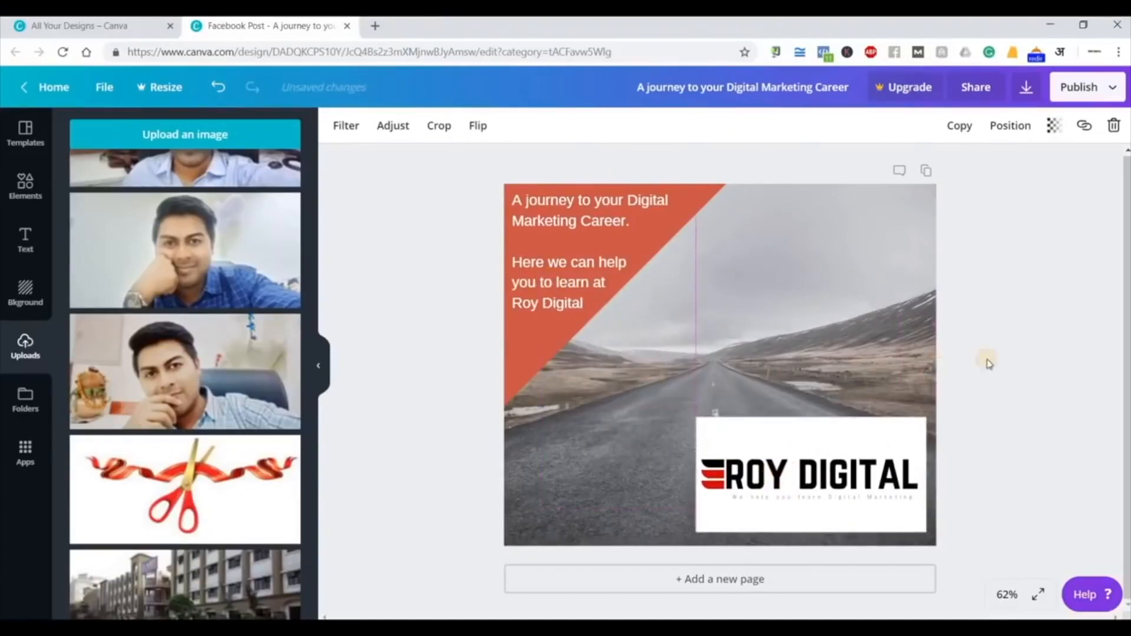
{"action": "left_click", "coordinate": [1007, 359]}
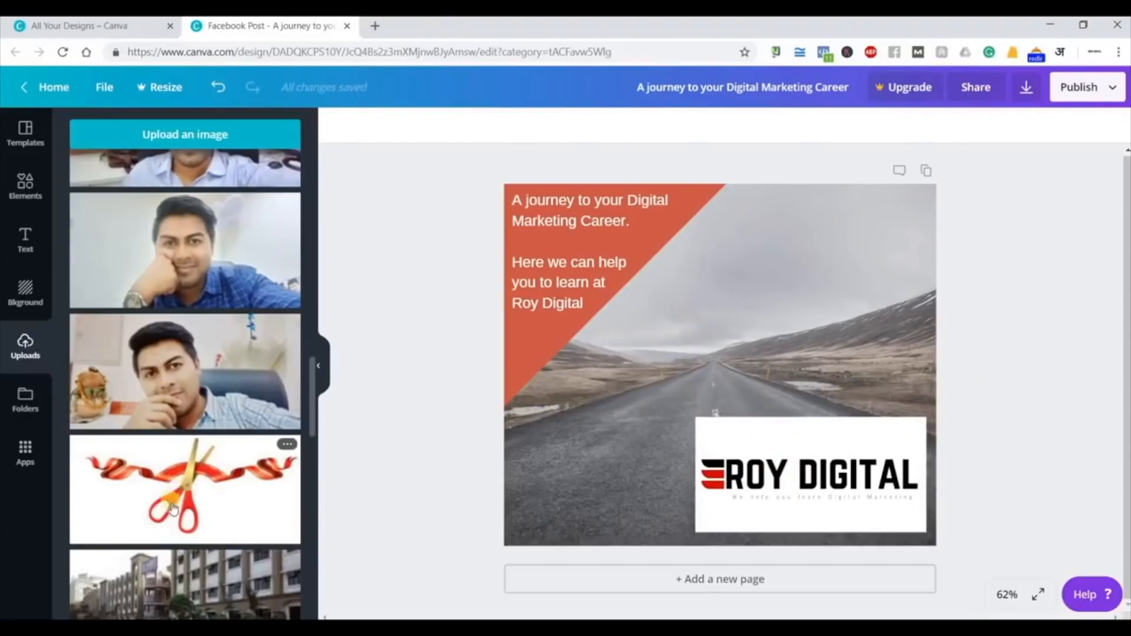
{"action": "scroll", "coordinate": [122, 271], "scroll_direction": "up", "scroll_amount": 7}
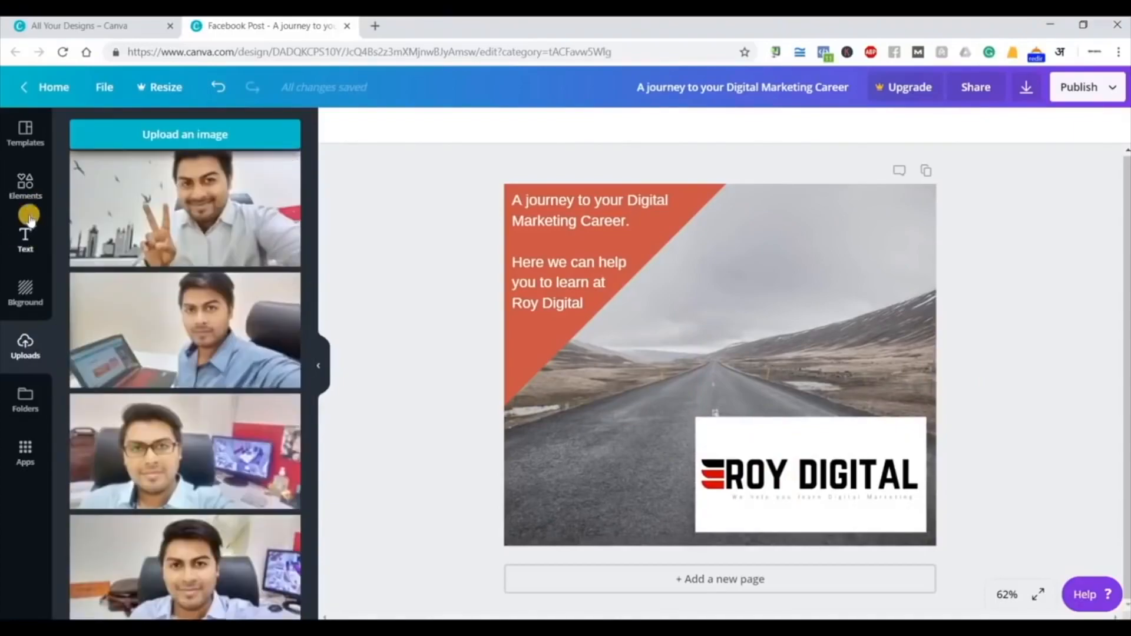
- Insert a plain white line from the elements library, shorten it and place it across the horizon of the road picture
{"action": "left_click", "coordinate": [33, 186]}
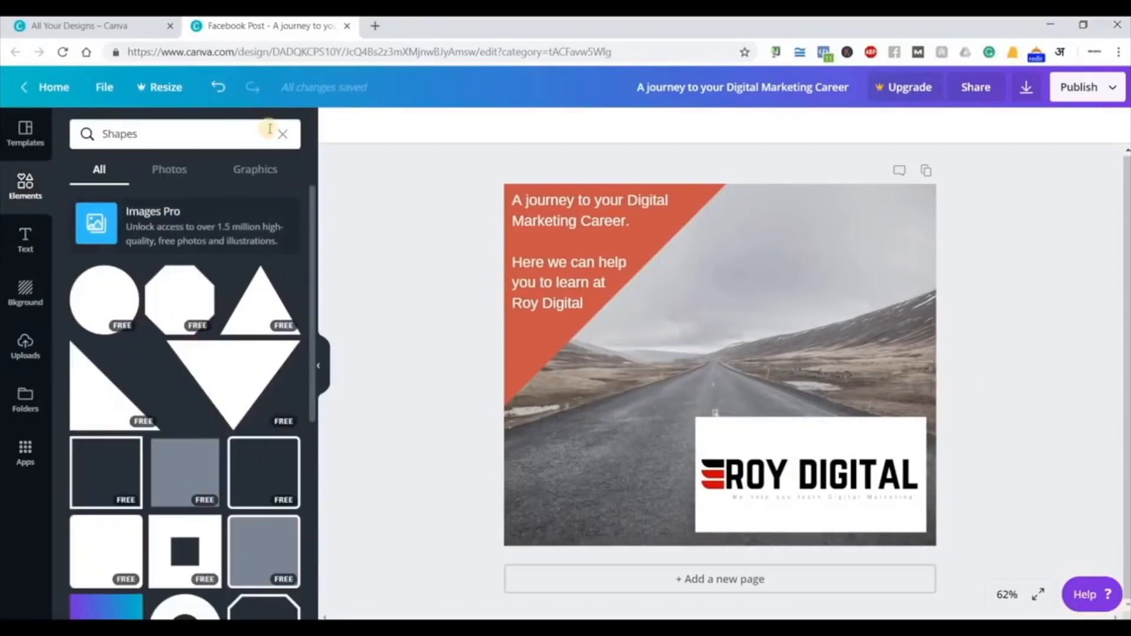
{"action": "left_click", "coordinate": [282, 135]}
{"action": "scroll", "coordinate": [169, 415], "scroll_direction": "down", "scroll_amount": 2}
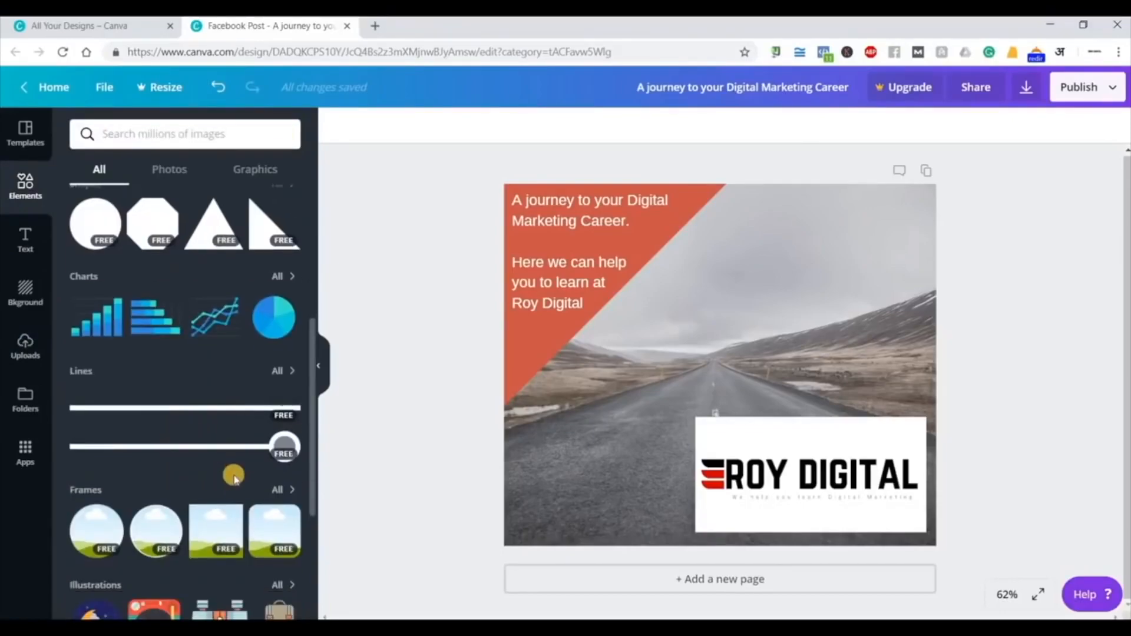
{"action": "scroll", "coordinate": [199, 348], "scroll_direction": "down", "scroll_amount": 1}
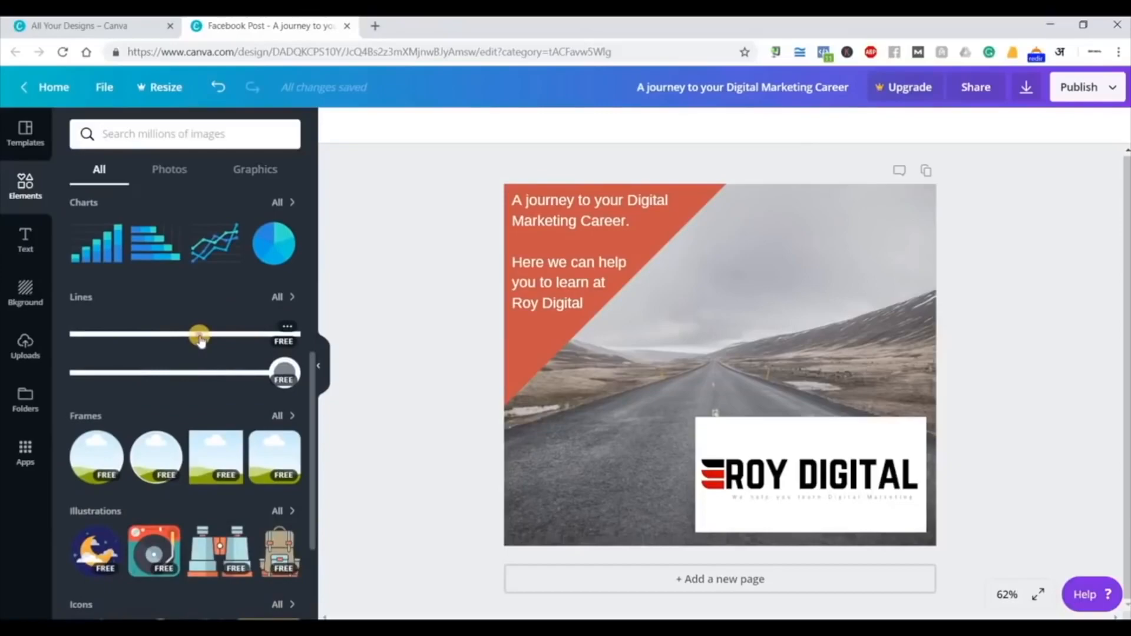
{"action": "left_click", "coordinate": [199, 339]}
{"action": "left_click_drag", "start_coordinate": [720, 366], "coordinate": [722, 344]}
{"action": "left_click_drag", "start_coordinate": [577, 338], "coordinate": [656, 311]}
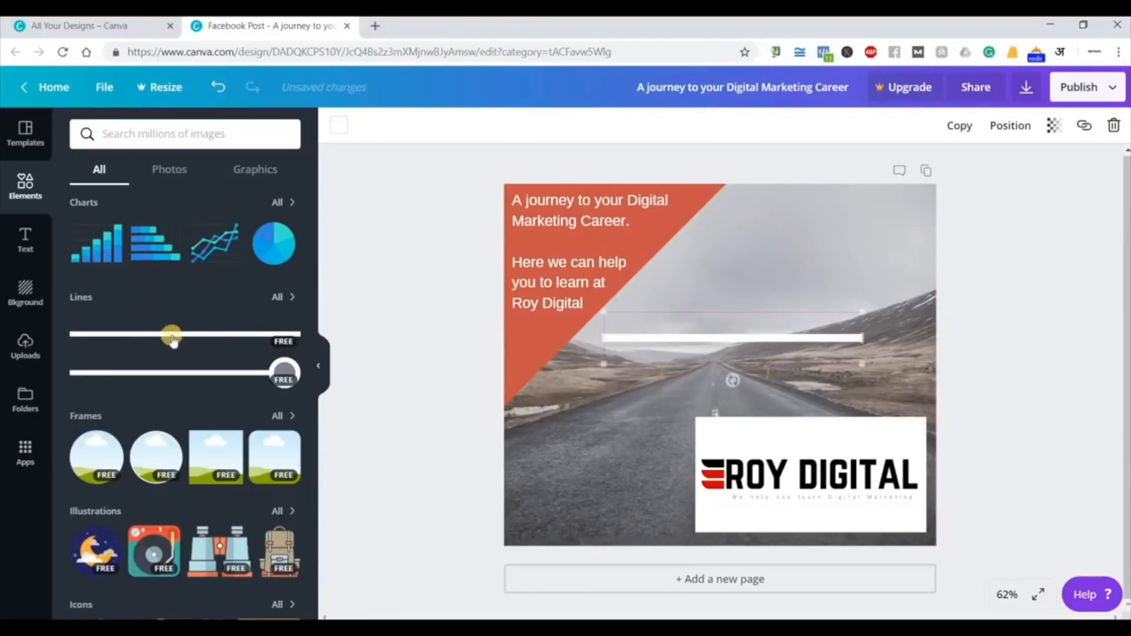
- Insert the "Certificate of Completion" text combination and place it between the white line and the logo
{"action": "scroll", "coordinate": [174, 336], "scroll_direction": "up", "scroll_amount": 5}
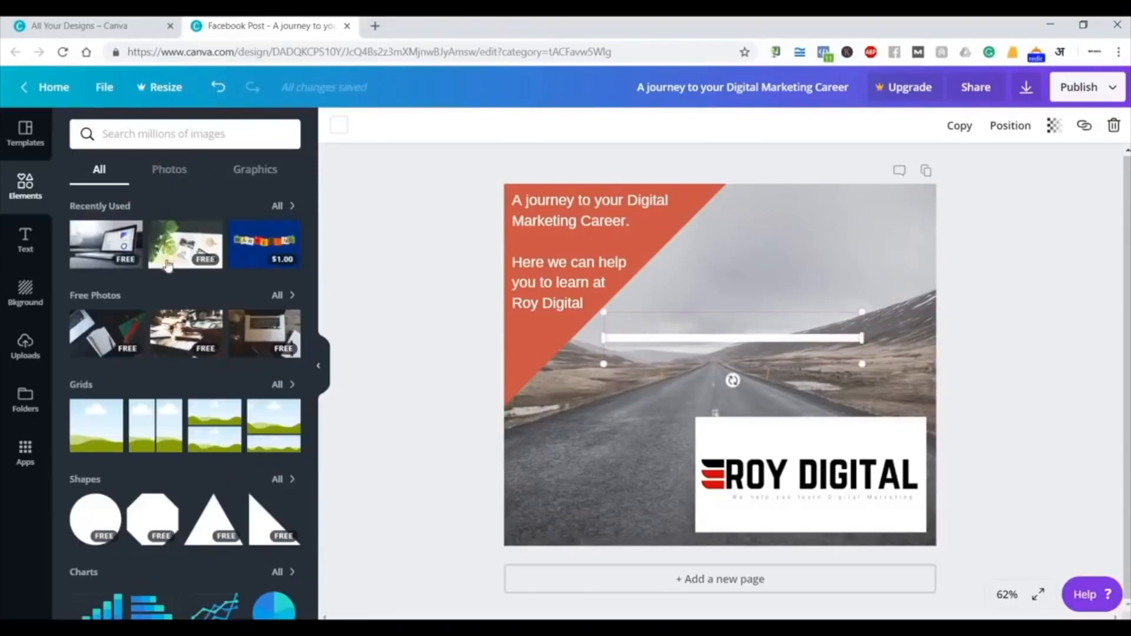
{"action": "scroll", "coordinate": [142, 283], "scroll_direction": "down", "scroll_amount": 5}
{"action": "left_click", "coordinate": [23, 239]}
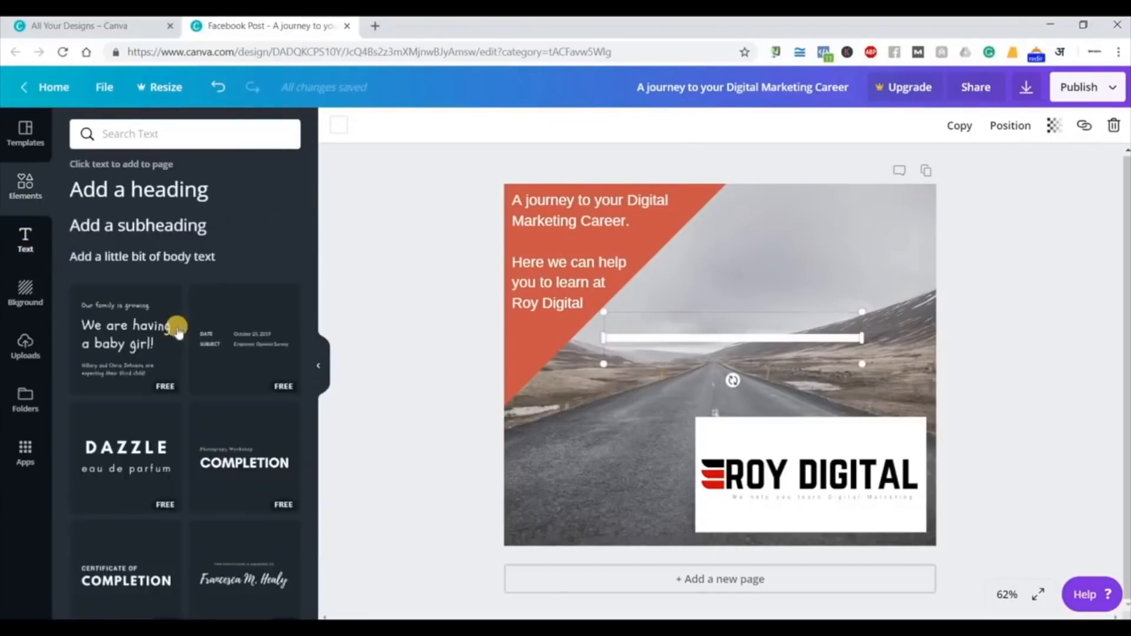
{"action": "scroll", "coordinate": [206, 328], "scroll_direction": "down", "scroll_amount": 2}
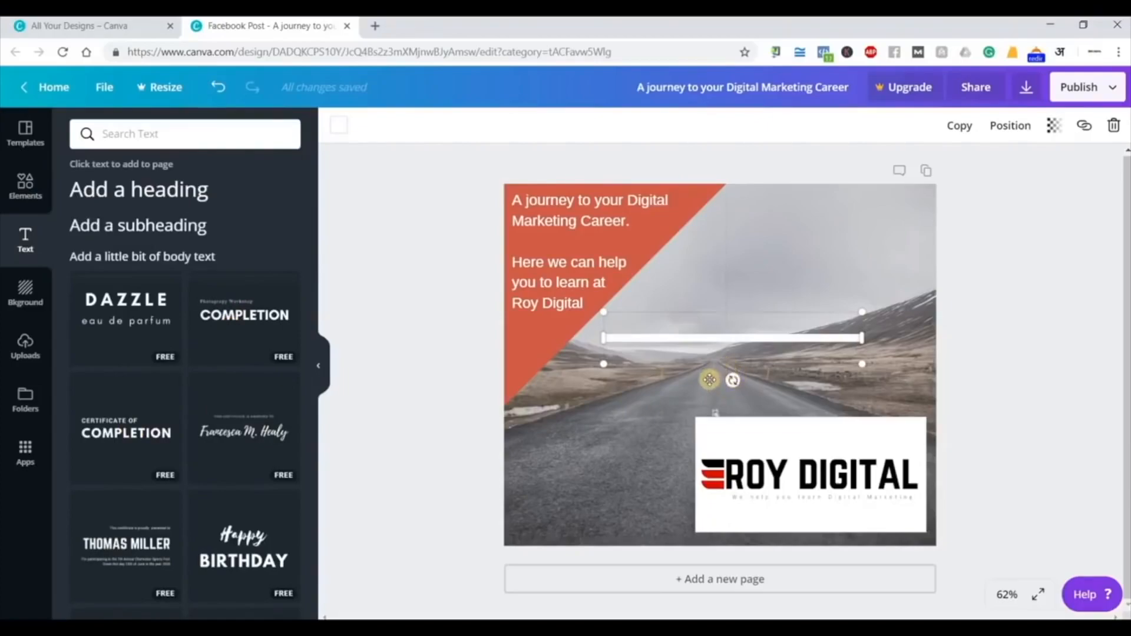
{"action": "left_click_drag", "start_coordinate": [780, 397], "coordinate": [812, 408]}
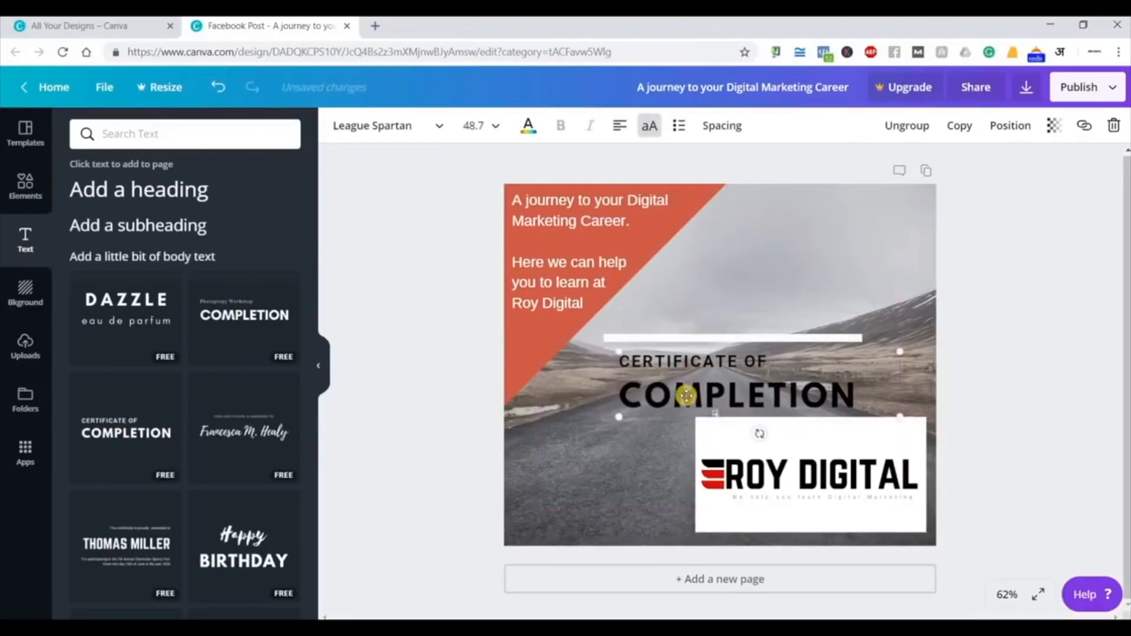
- Replace the word "COMPLETION" in the inserted text combination with "DIGITAL MARKETING"
{"action": "double_click", "coordinate": [687, 395]}
{"action": "type", "text": "DIGIT"}
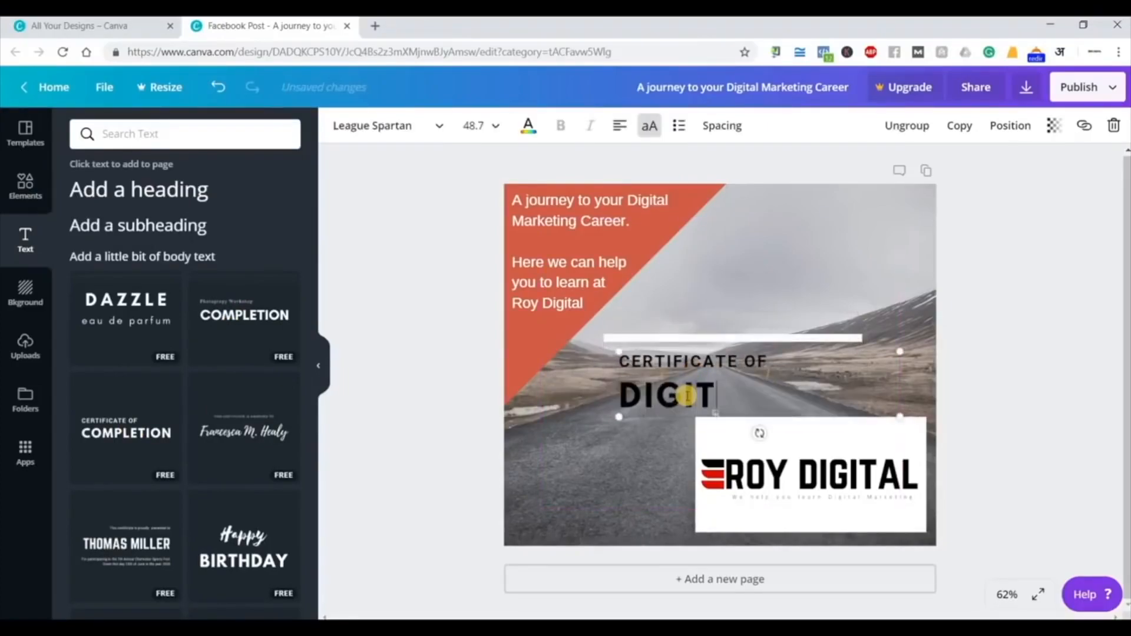
{"action": "type", "text": "AL AMRKE"}
{"action": "key", "text": "BackSpace"}
{"action": "key", "text": "BackSpace"}
{"action": "key", "text": "BackSpace"}
{"action": "key", "text": "BackSpace"}
{"action": "key", "text": "BackSpace"}
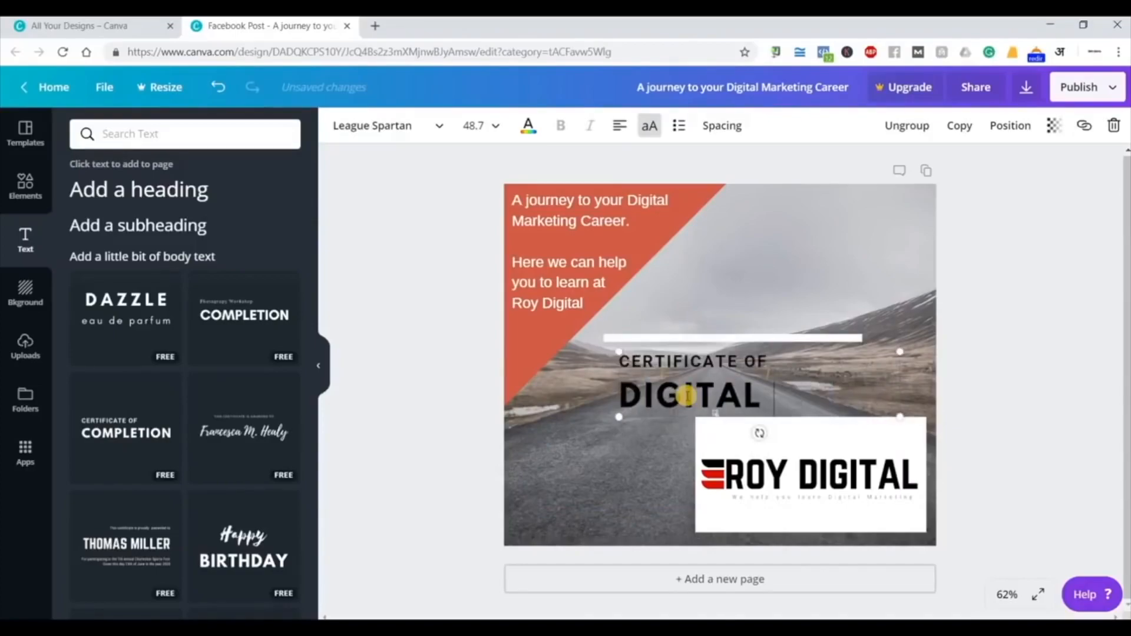
{"action": "type", "text": "MARKETING"}
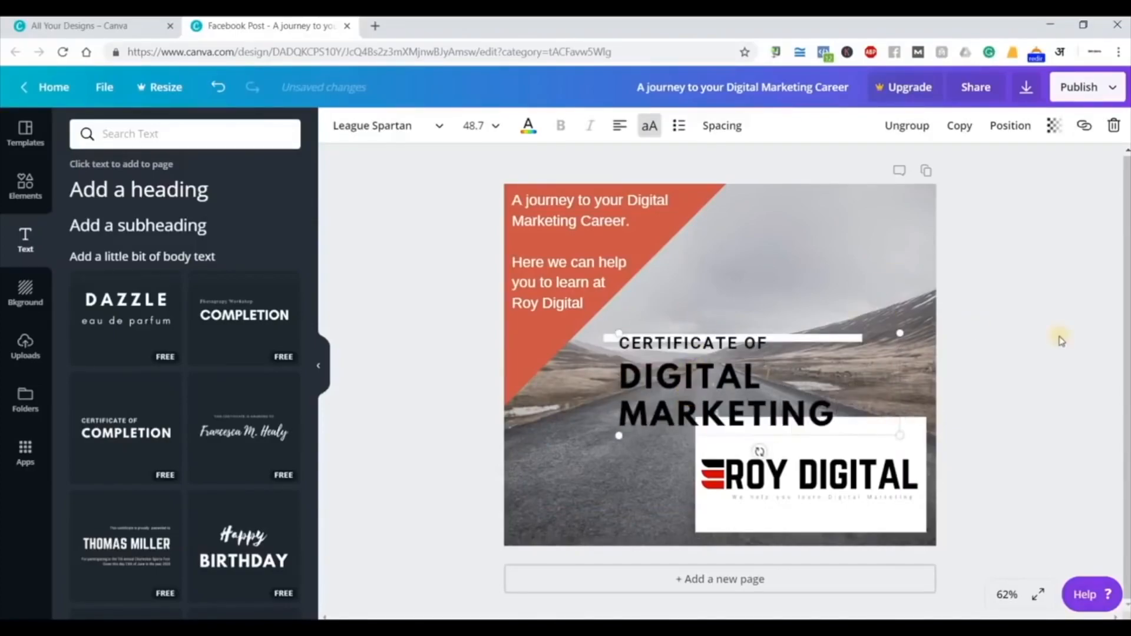
- Shorten the white line and move it up into the sky, with its left end aligned to the logo's left edge
{"action": "left_click", "coordinate": [846, 336]}
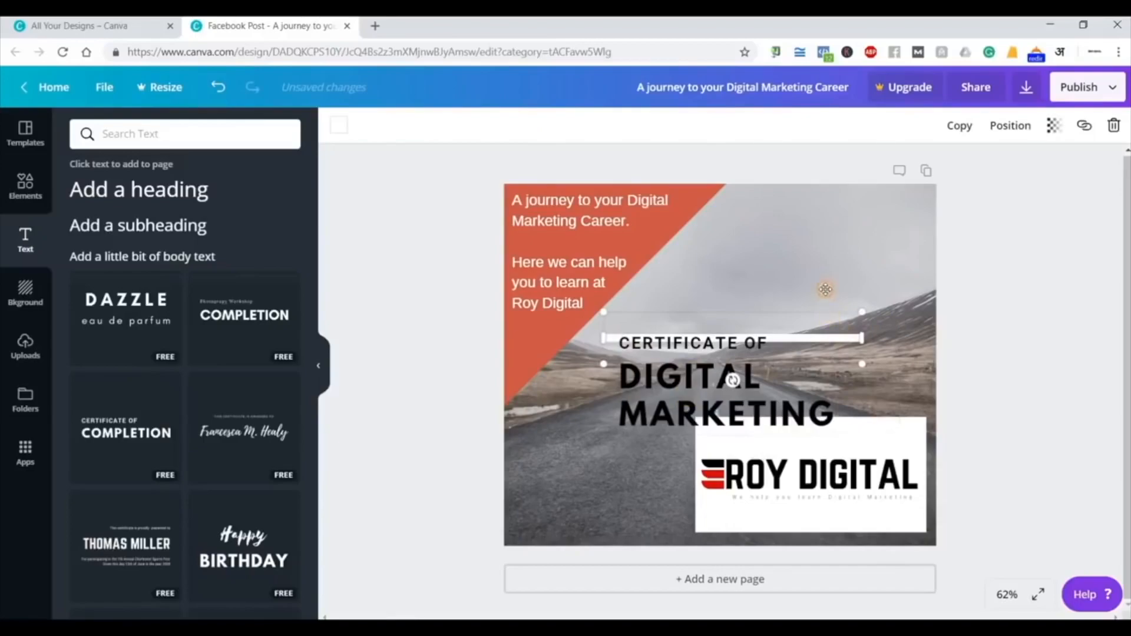
{"action": "left_click_drag", "start_coordinate": [826, 289], "coordinate": [821, 291]}
{"action": "left_click", "coordinate": [758, 366]}
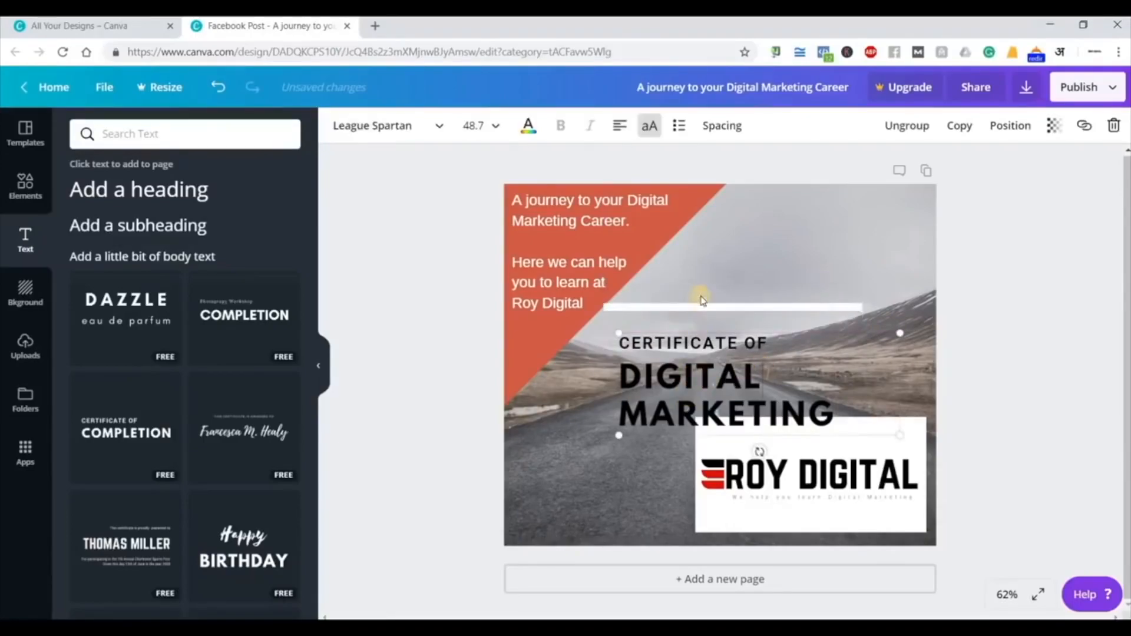
{"action": "left_click", "coordinate": [610, 307]}
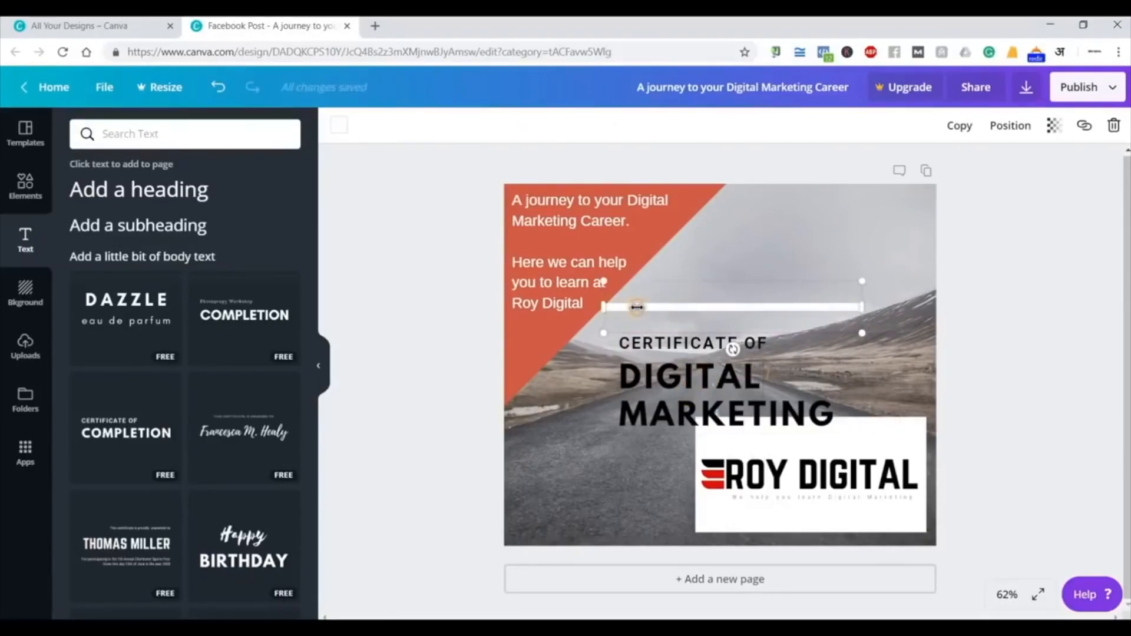
{"action": "left_click_drag", "start_coordinate": [604, 307], "coordinate": [643, 412]}
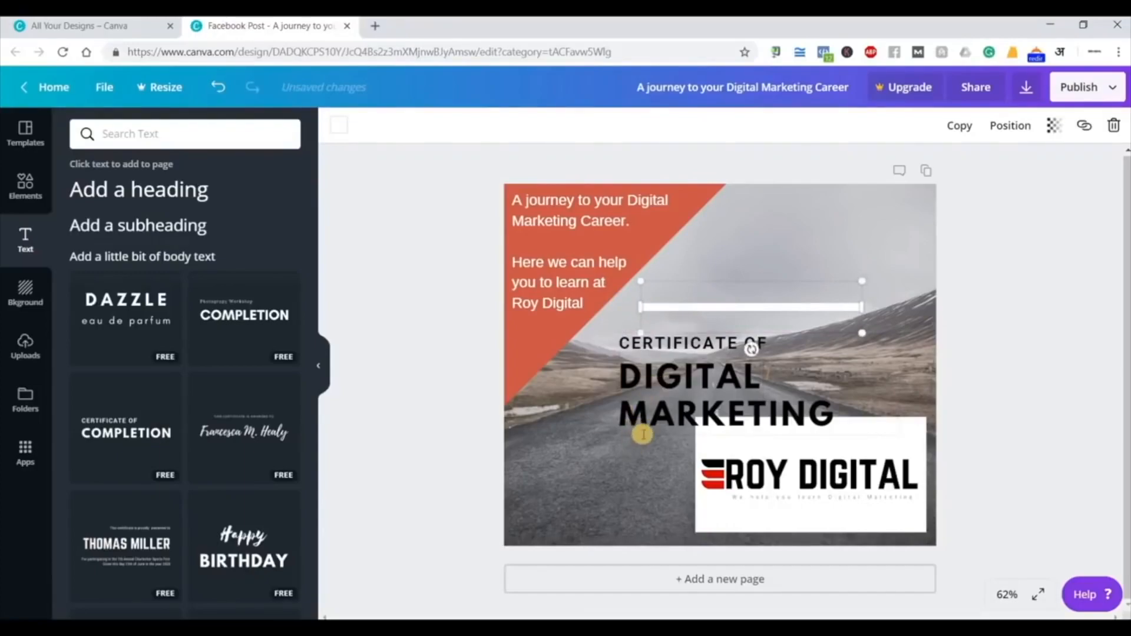
{"action": "left_click_drag", "start_coordinate": [695, 306], "coordinate": [750, 256]}
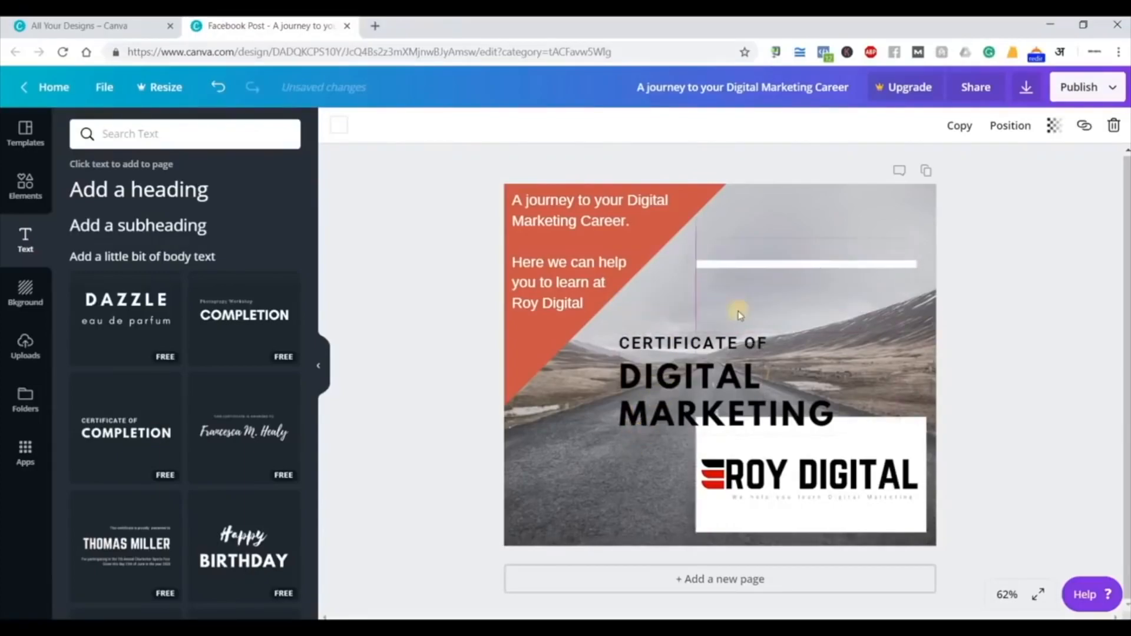
- Move the text group directly beneath the white line, aligned with its left end, and replace "CERTIFICATE OF" with "LEARN"
{"action": "left_click", "coordinate": [678, 416]}
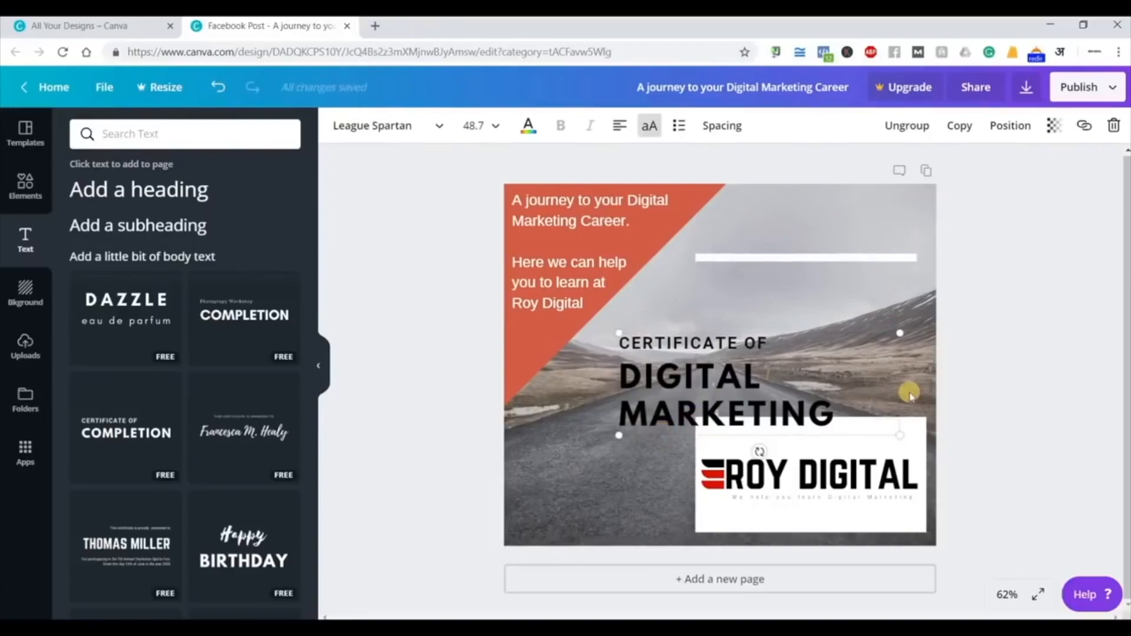
{"action": "left_click_drag", "start_coordinate": [853, 336], "coordinate": [884, 333]}
{"action": "left_click", "coordinate": [923, 353]}
{"action": "double_click", "coordinate": [786, 280]}
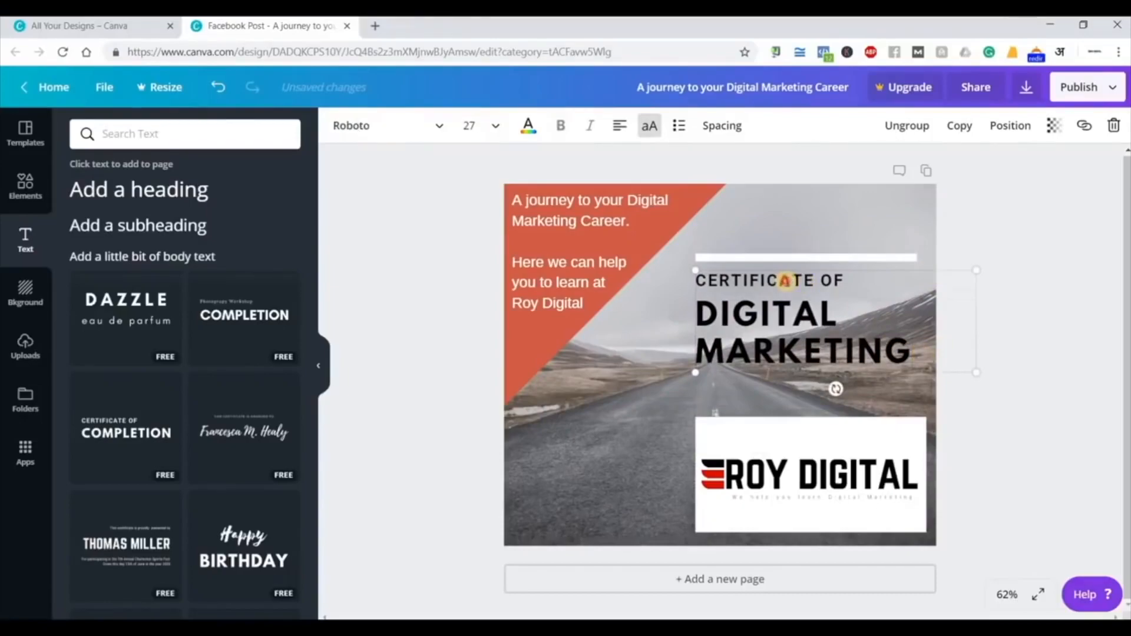
{"action": "type", "text": "LEARN"}
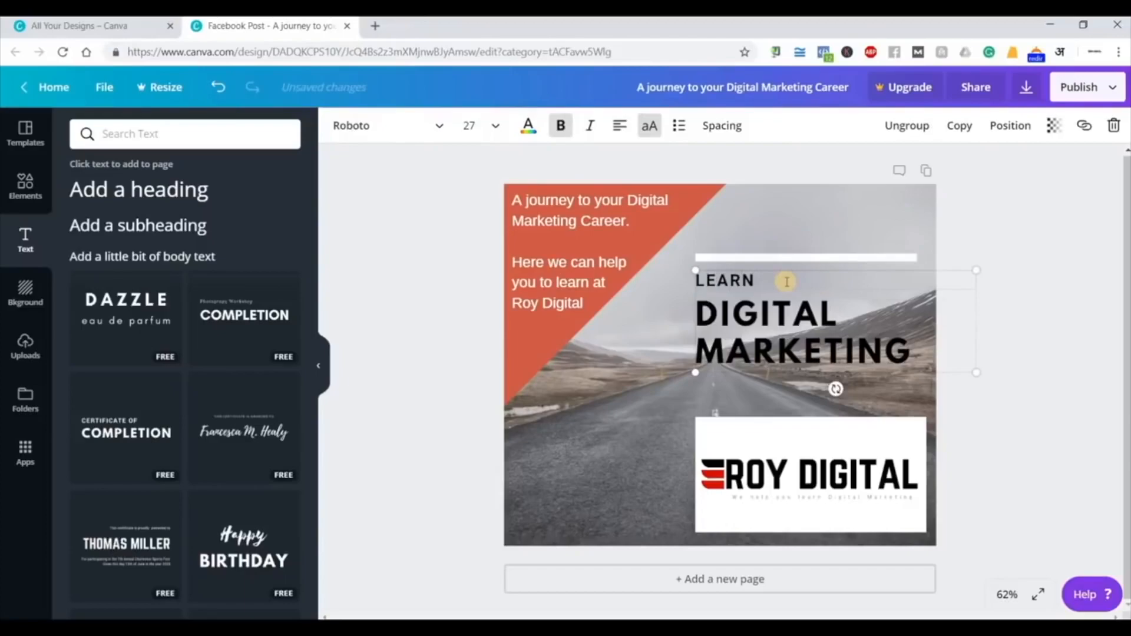
- Duplicate the white line and place the copy just below "MARKETING", aligned with the original line
{"action": "left_click", "coordinate": [807, 254]}
{"action": "right_click", "coordinate": [808, 259]}
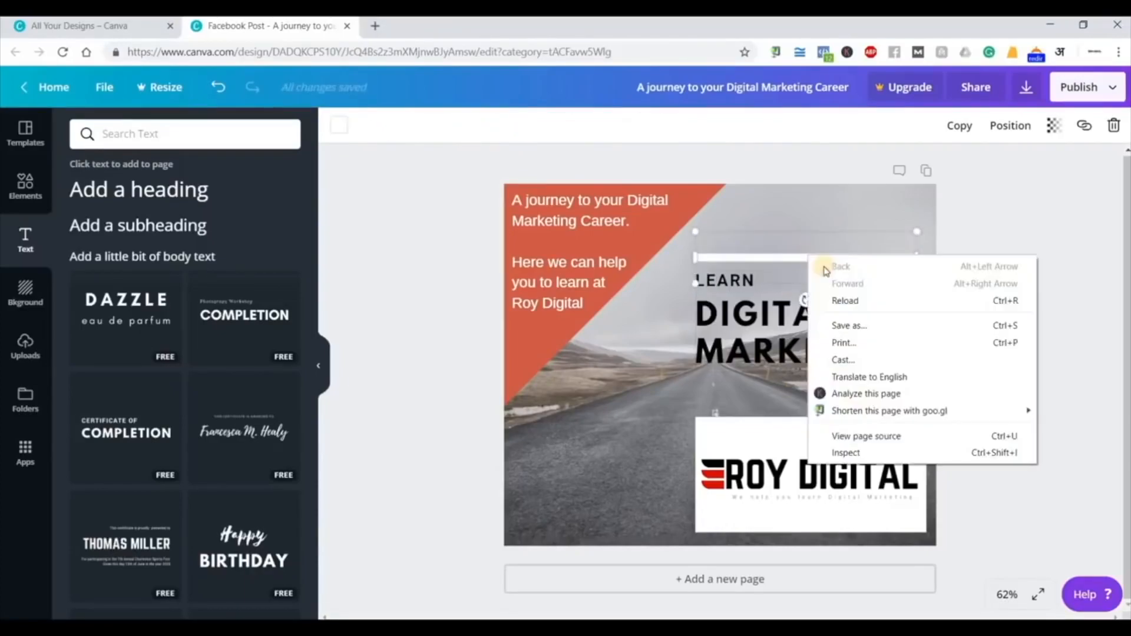
{"action": "left_click", "coordinate": [741, 259]}
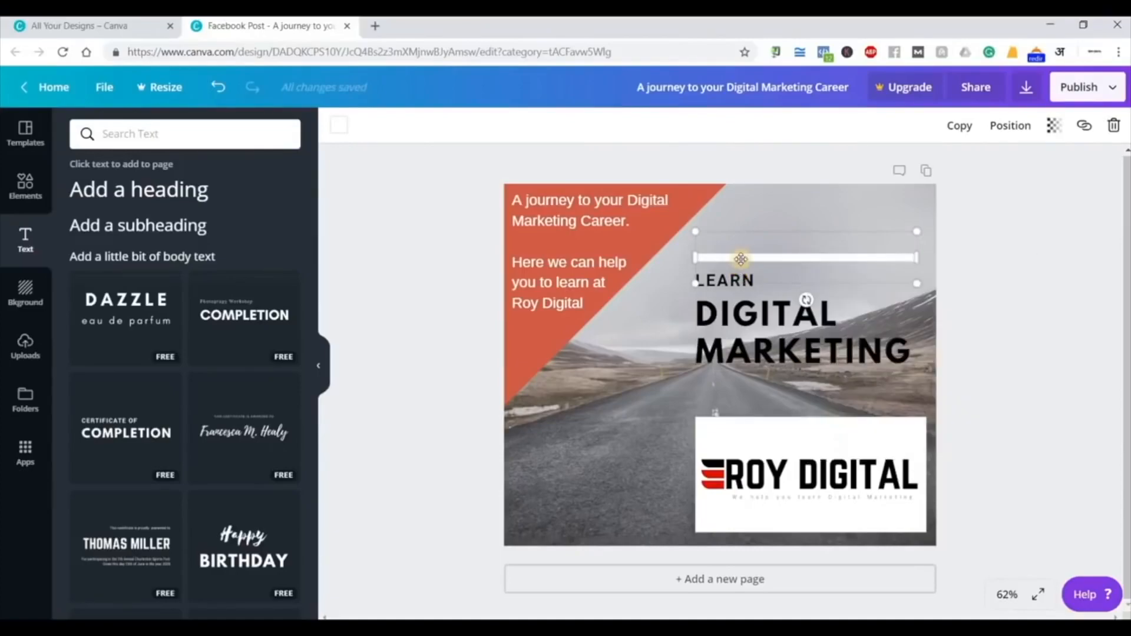
{"action": "key", "text": "ctrl+v"}
{"action": "left_click_drag", "start_coordinate": [780, 273], "coordinate": [770, 396]}
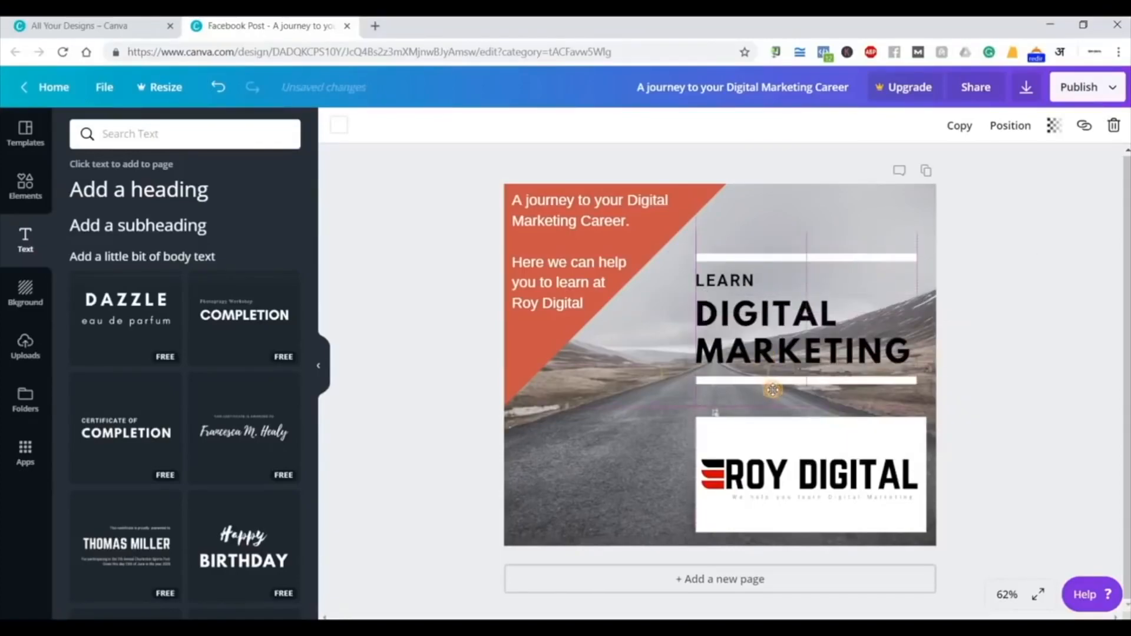
{"action": "left_click", "coordinate": [968, 341]}
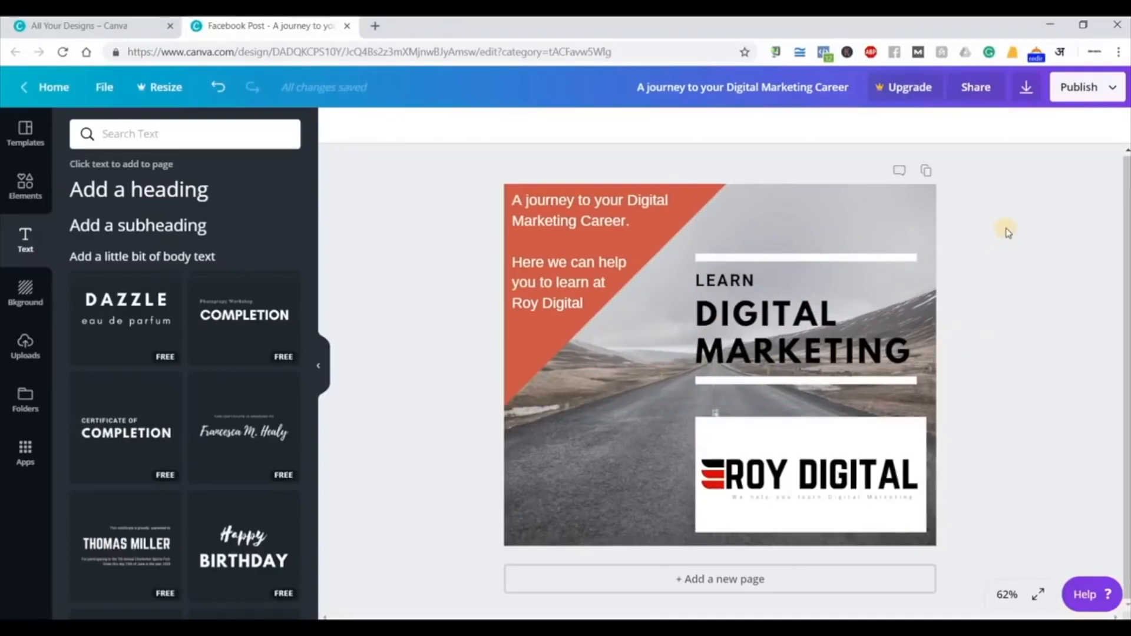